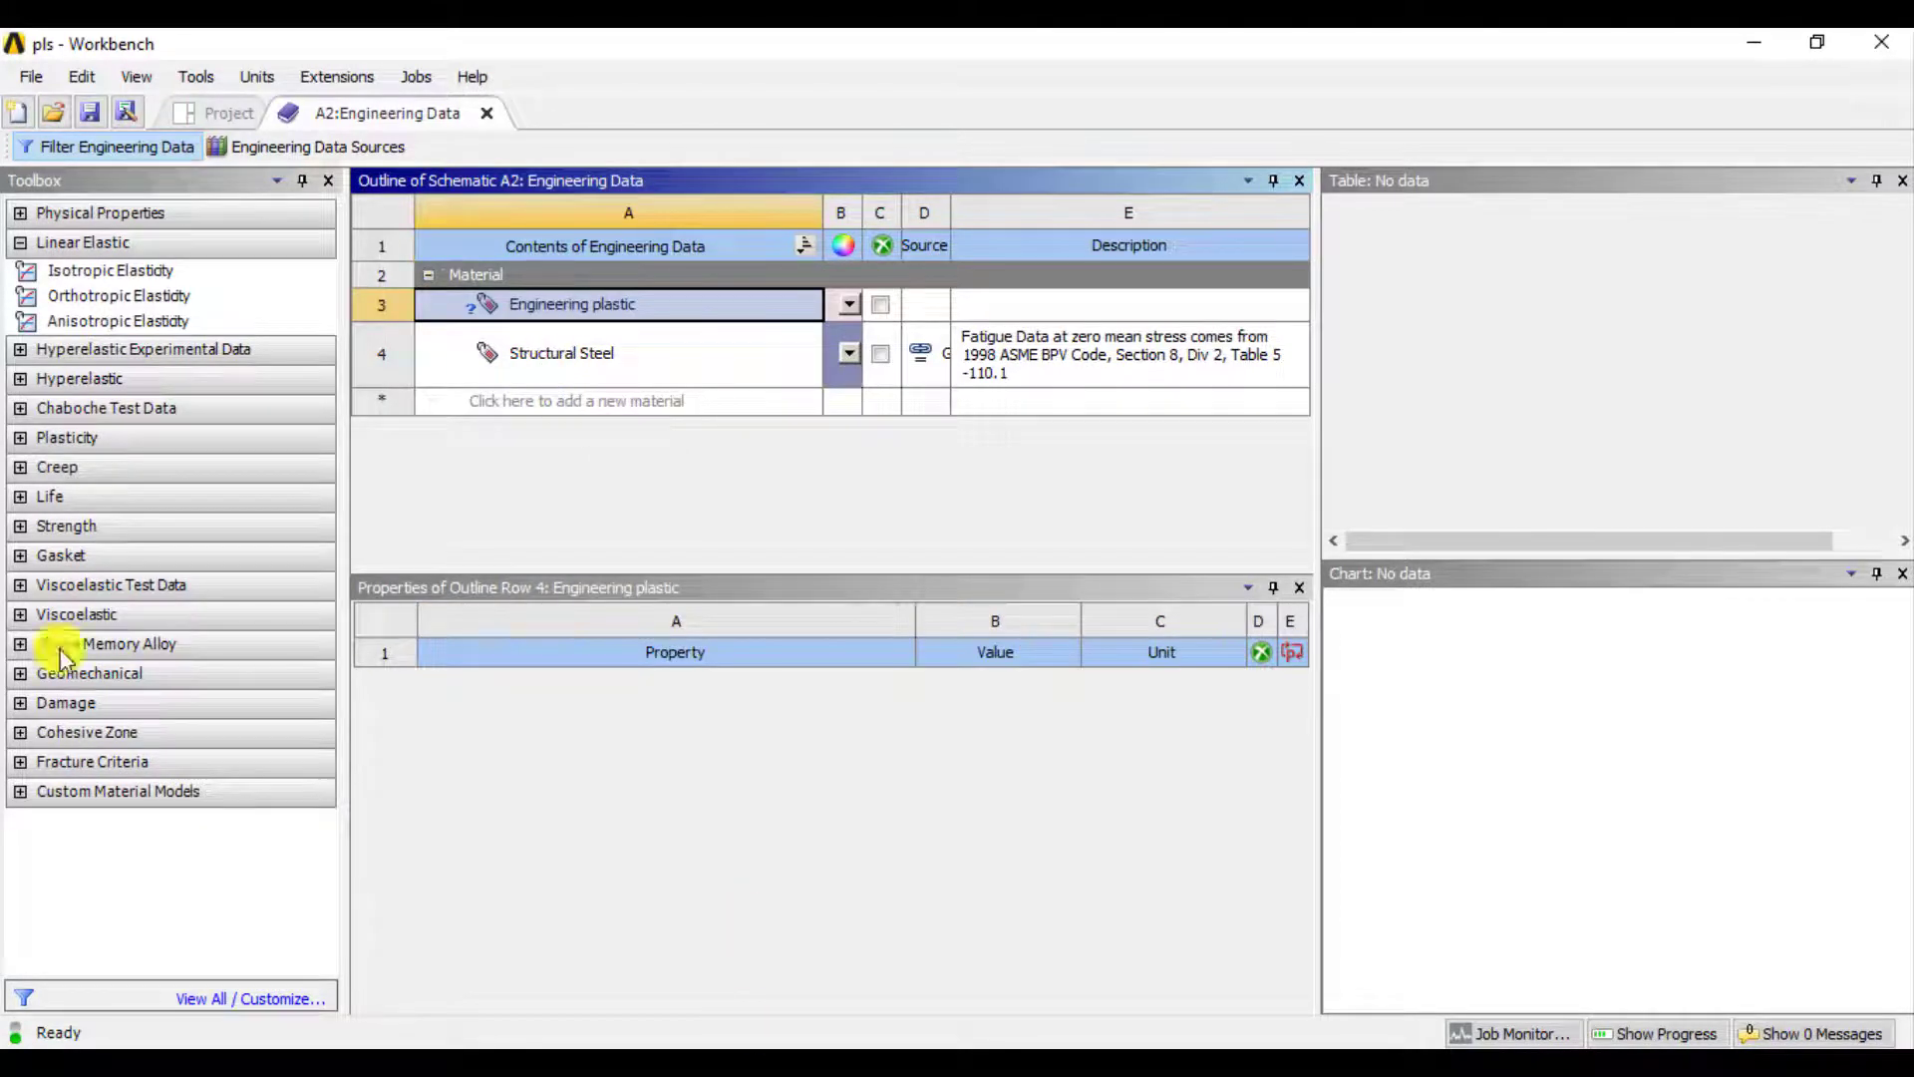
# Add Isotropic Elasticity to the Engineering plastic material with a Young's modulus of 2.2e10 Pa and a Poisson's ratio of 0.3
pyautogui.doubleClick(41, 280)
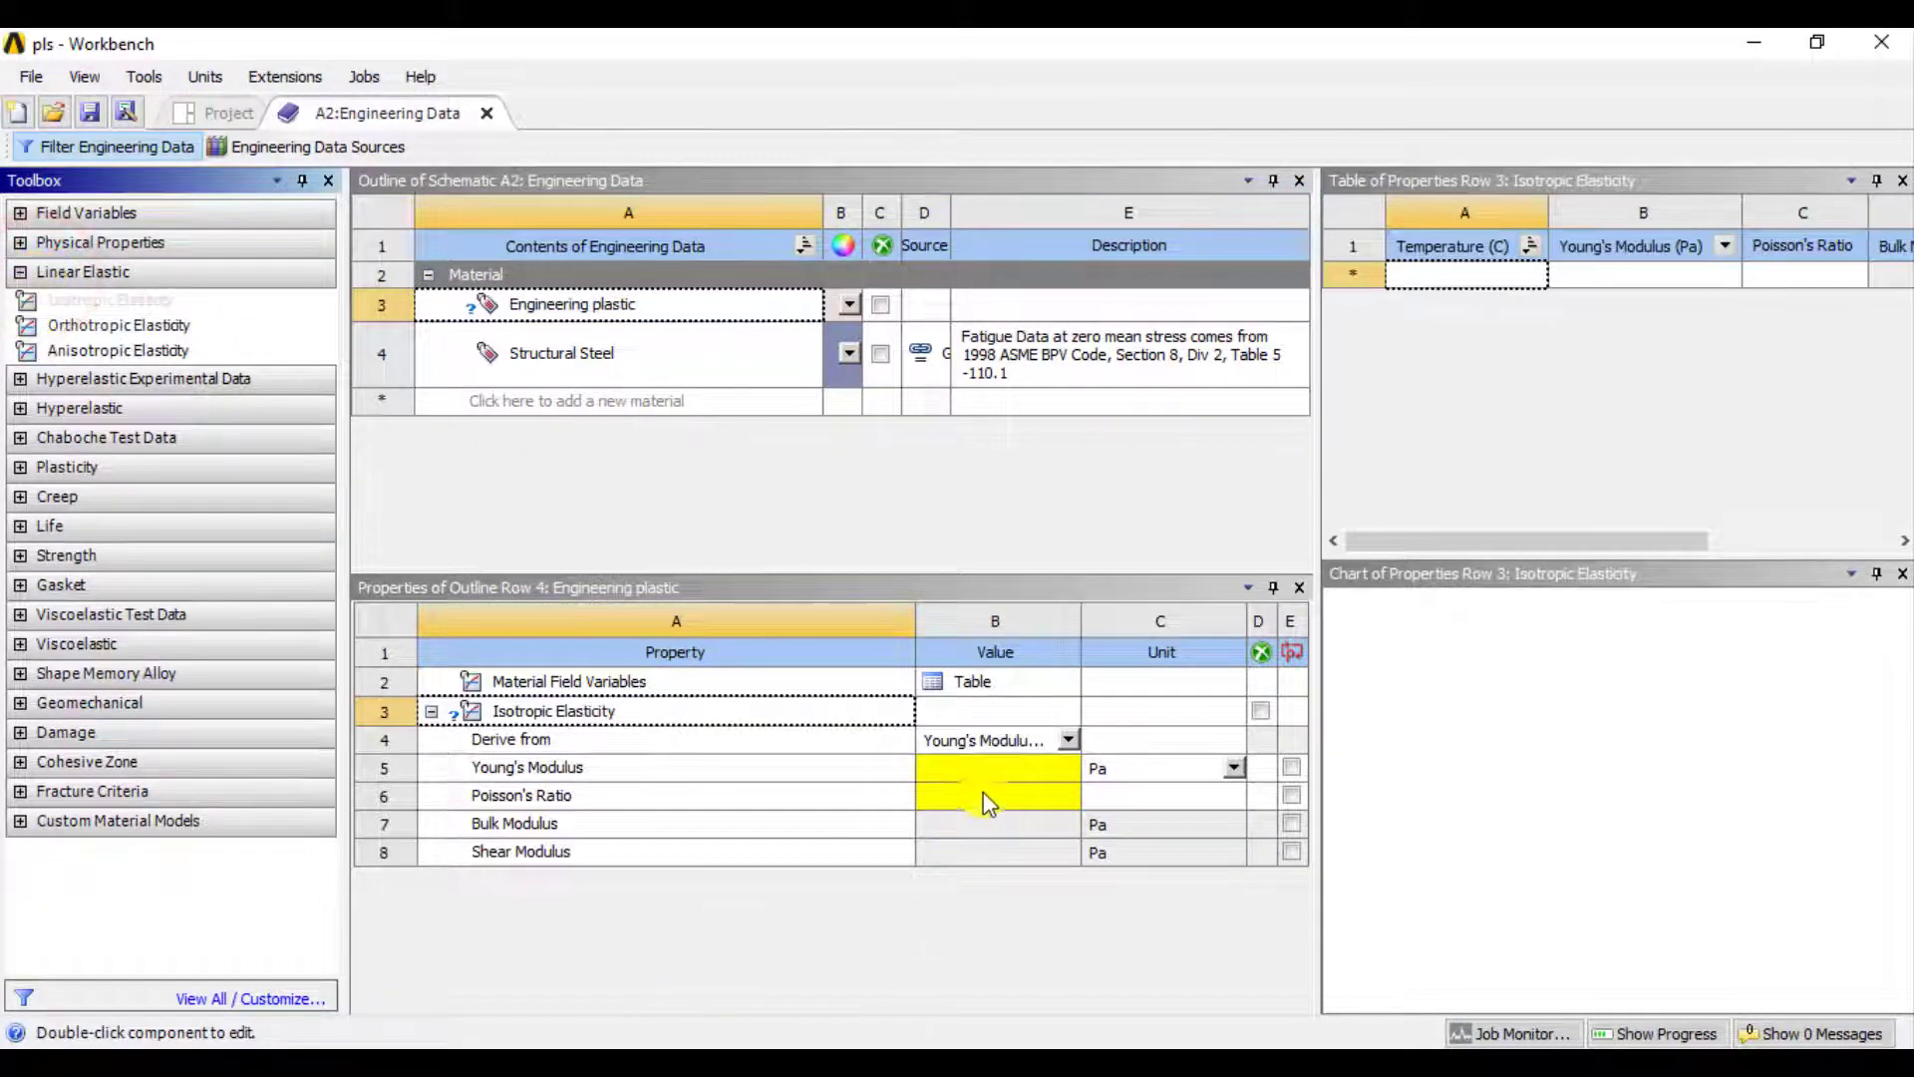
pyautogui.click(973, 764)
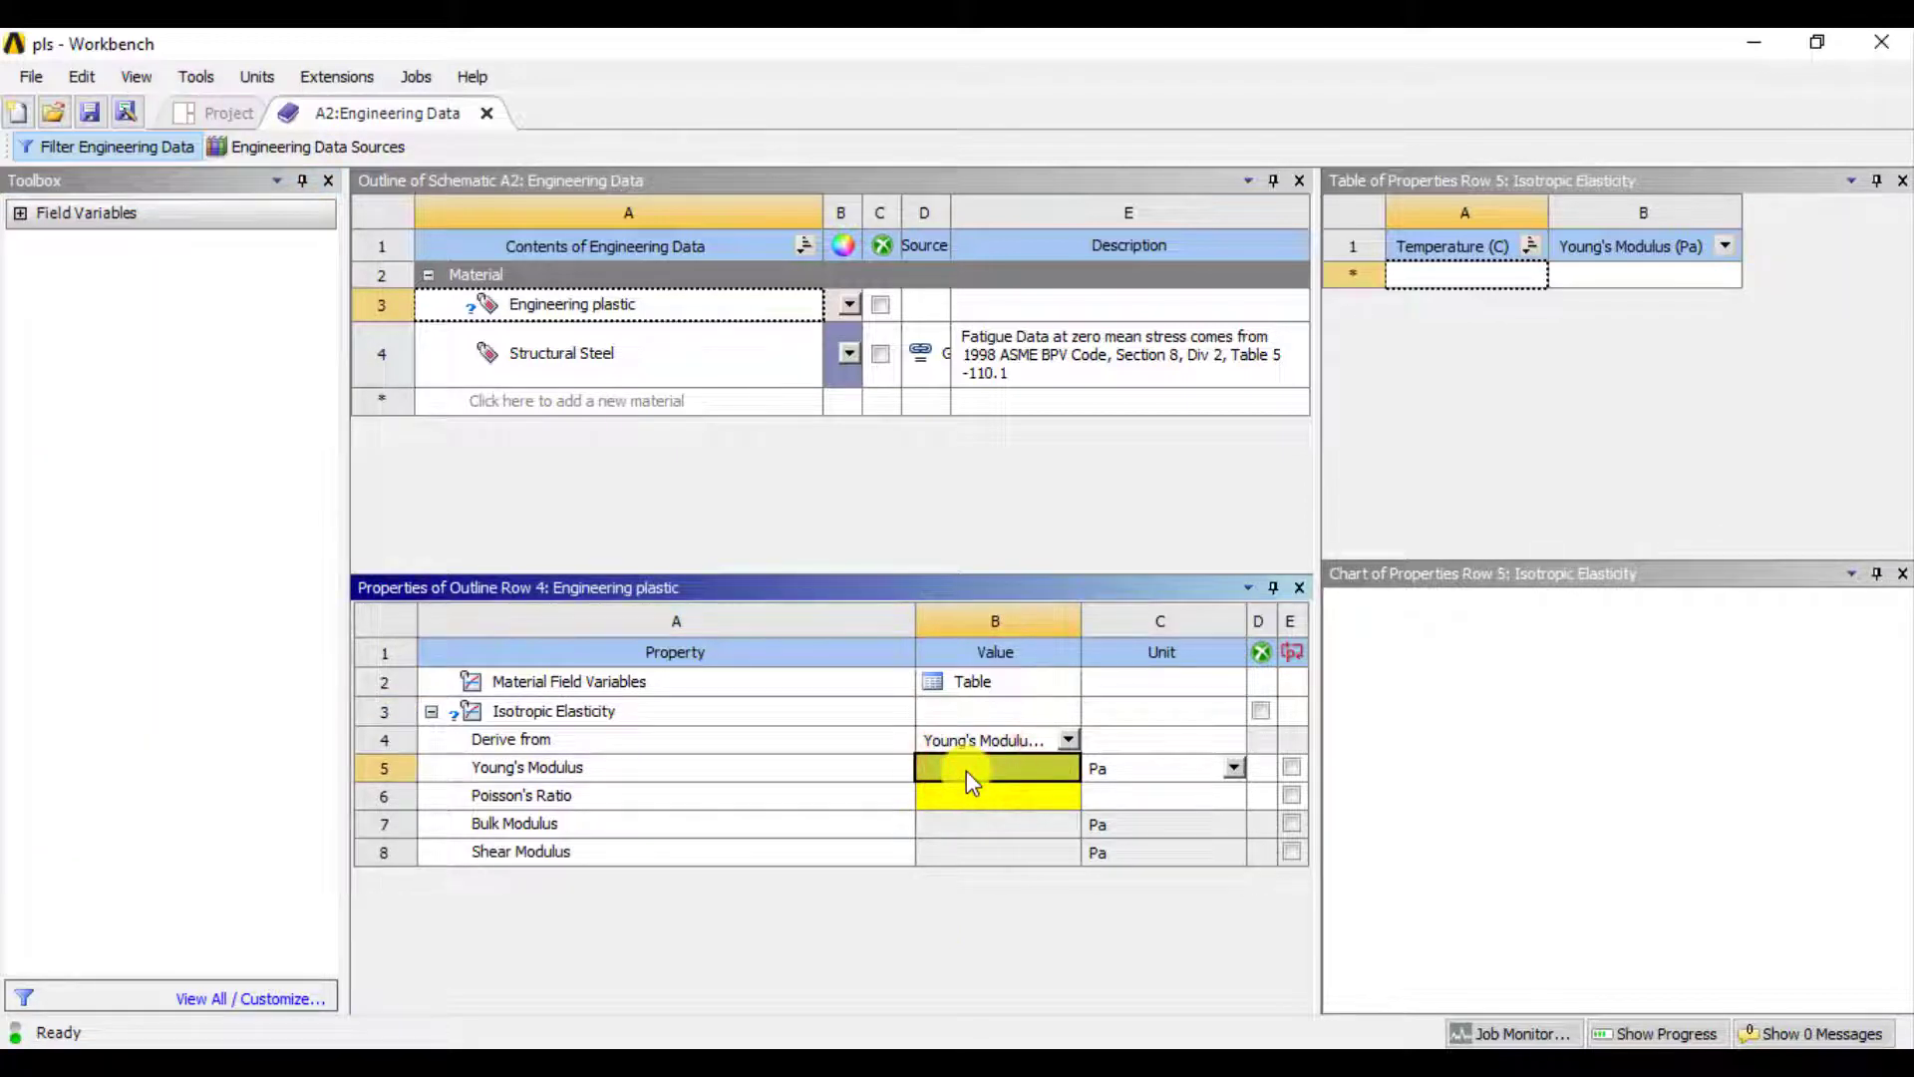
pyautogui.click(966, 770)
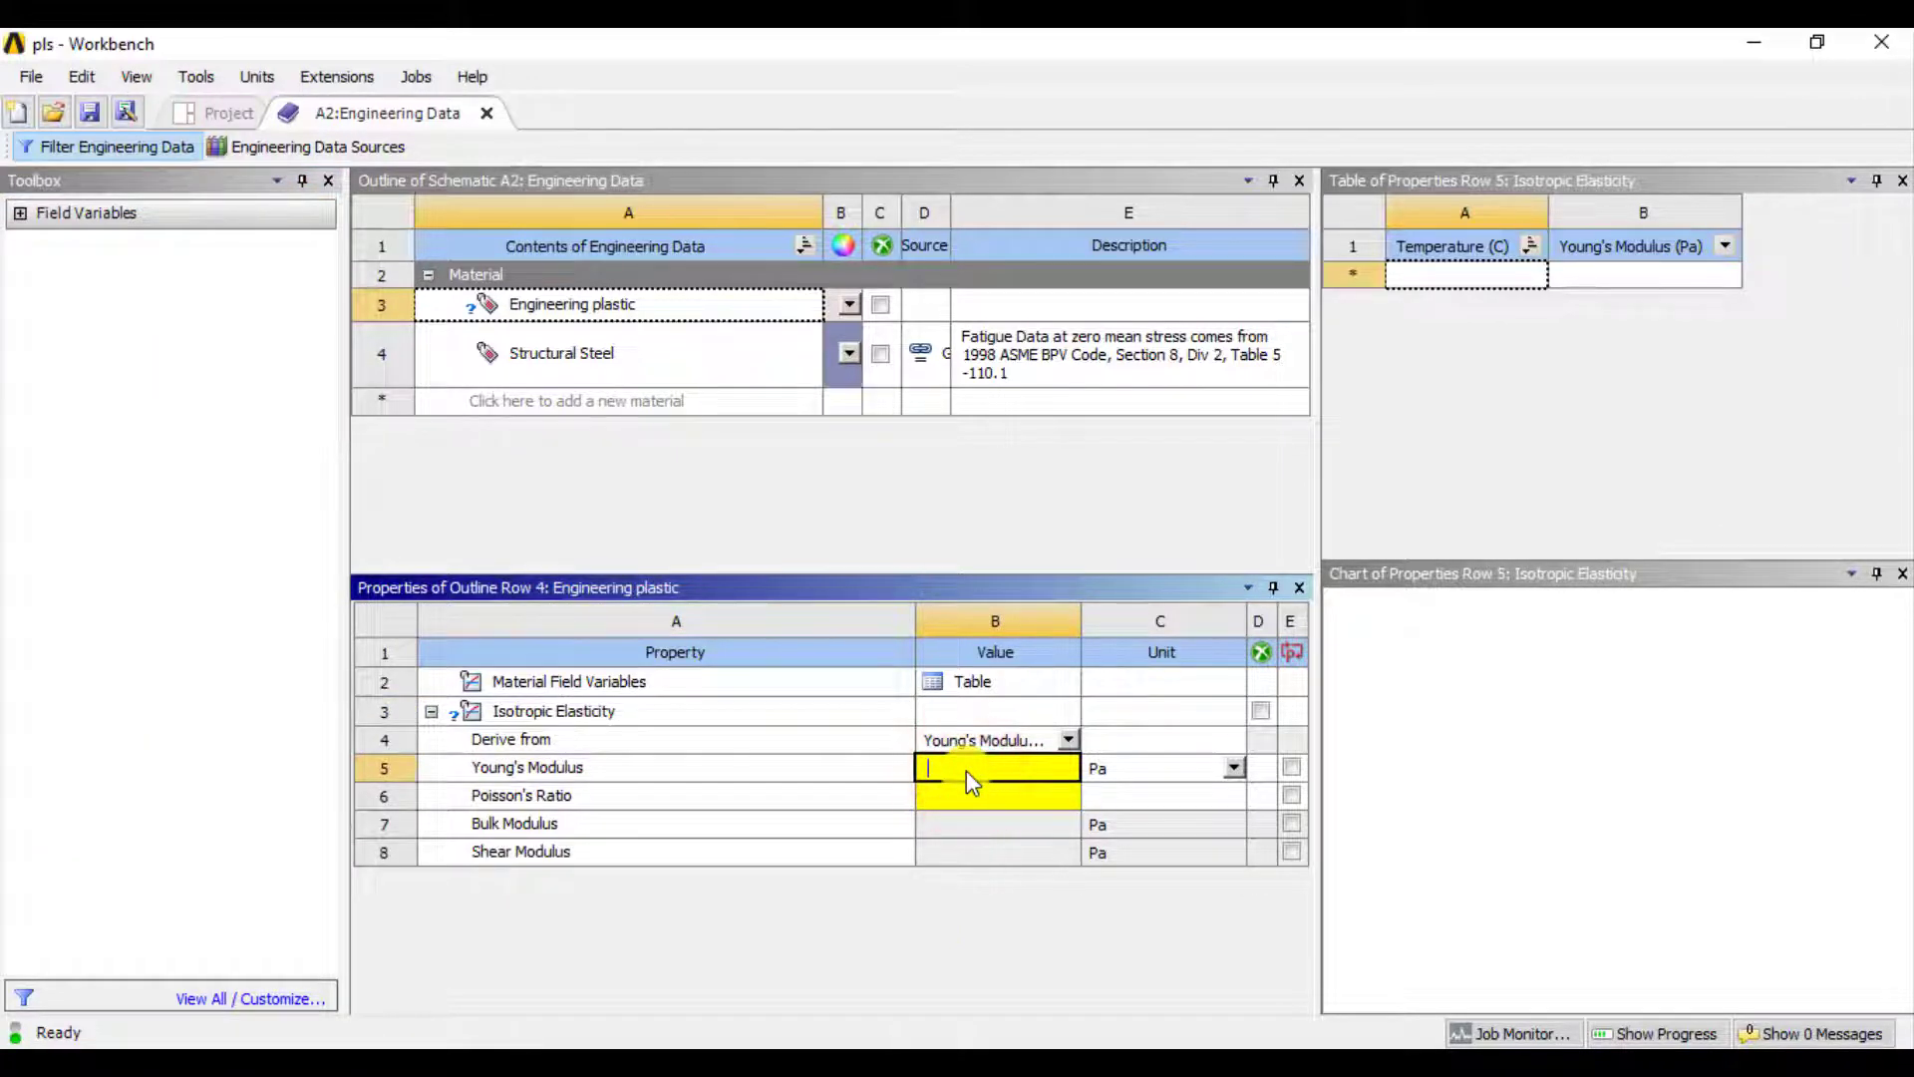
pyautogui.write('2.')
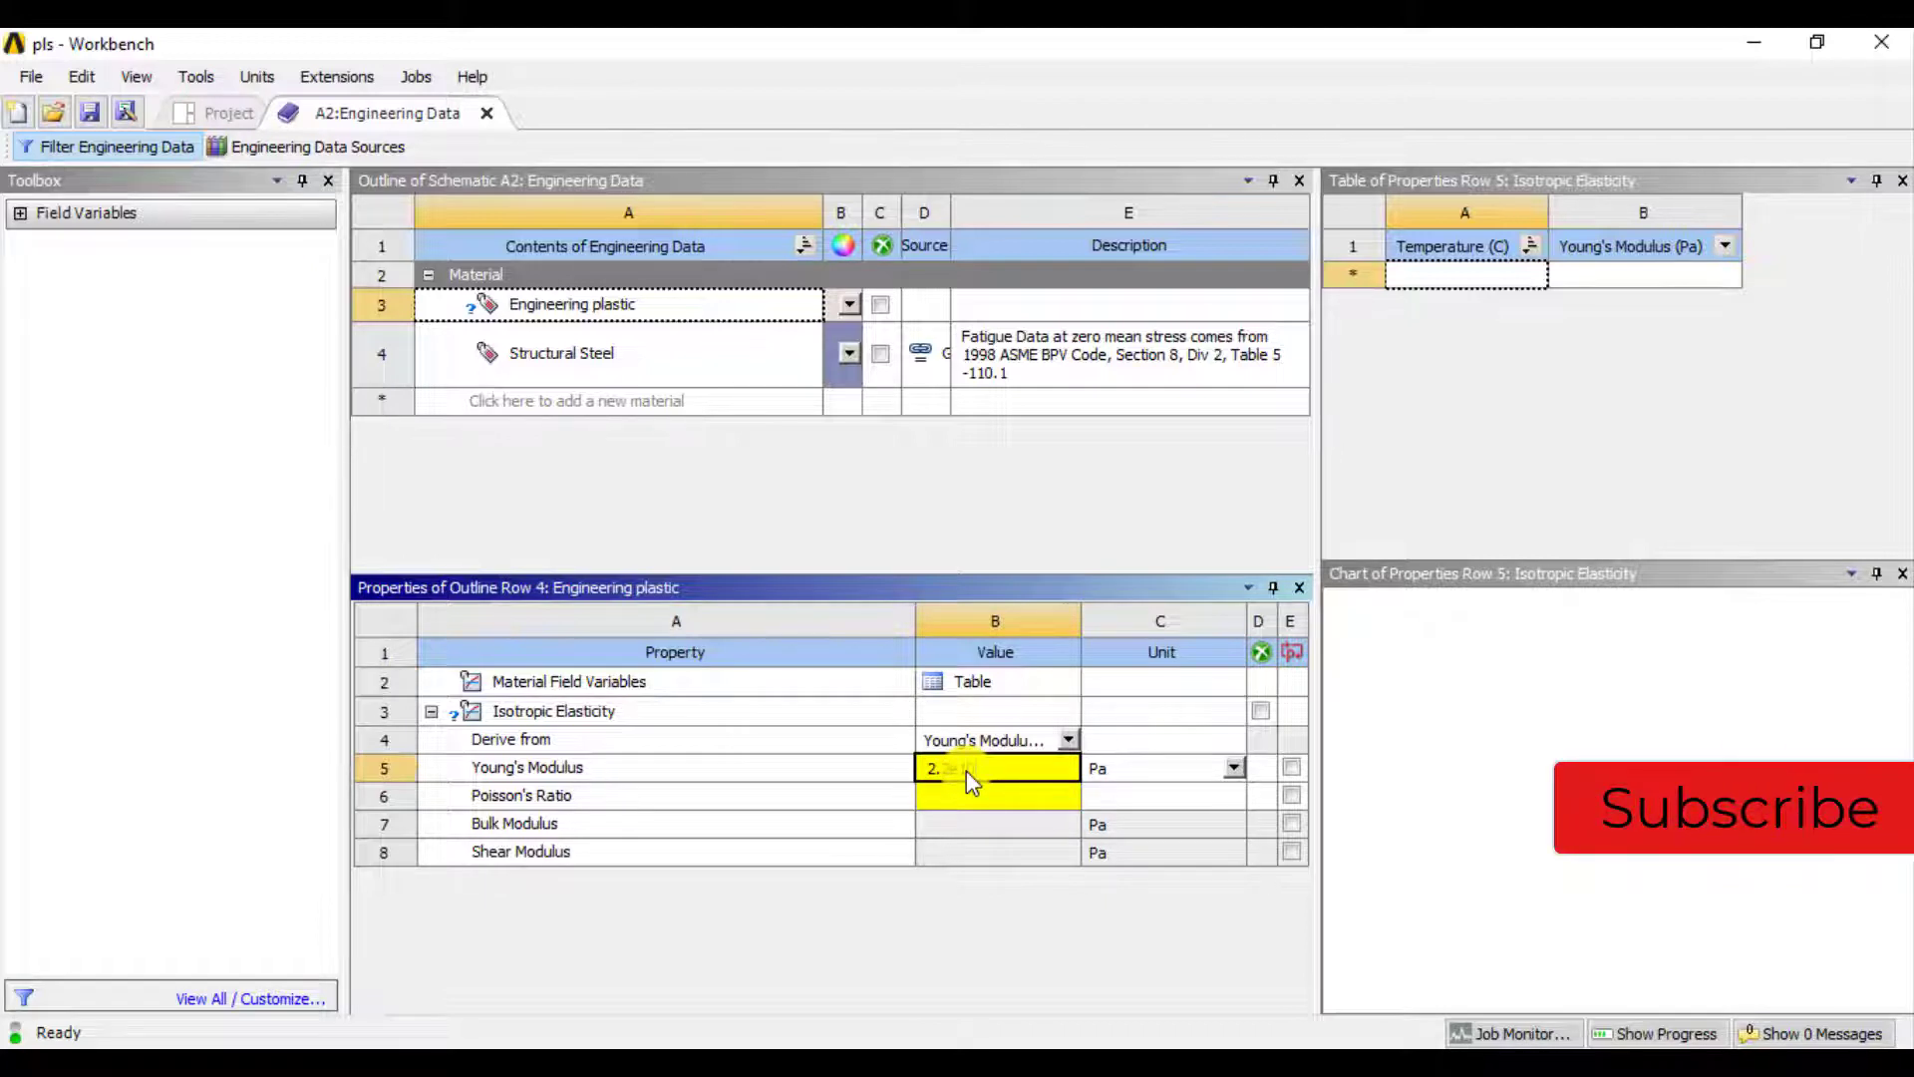
pyautogui.write('2e10')
pyautogui.click(1000, 792)
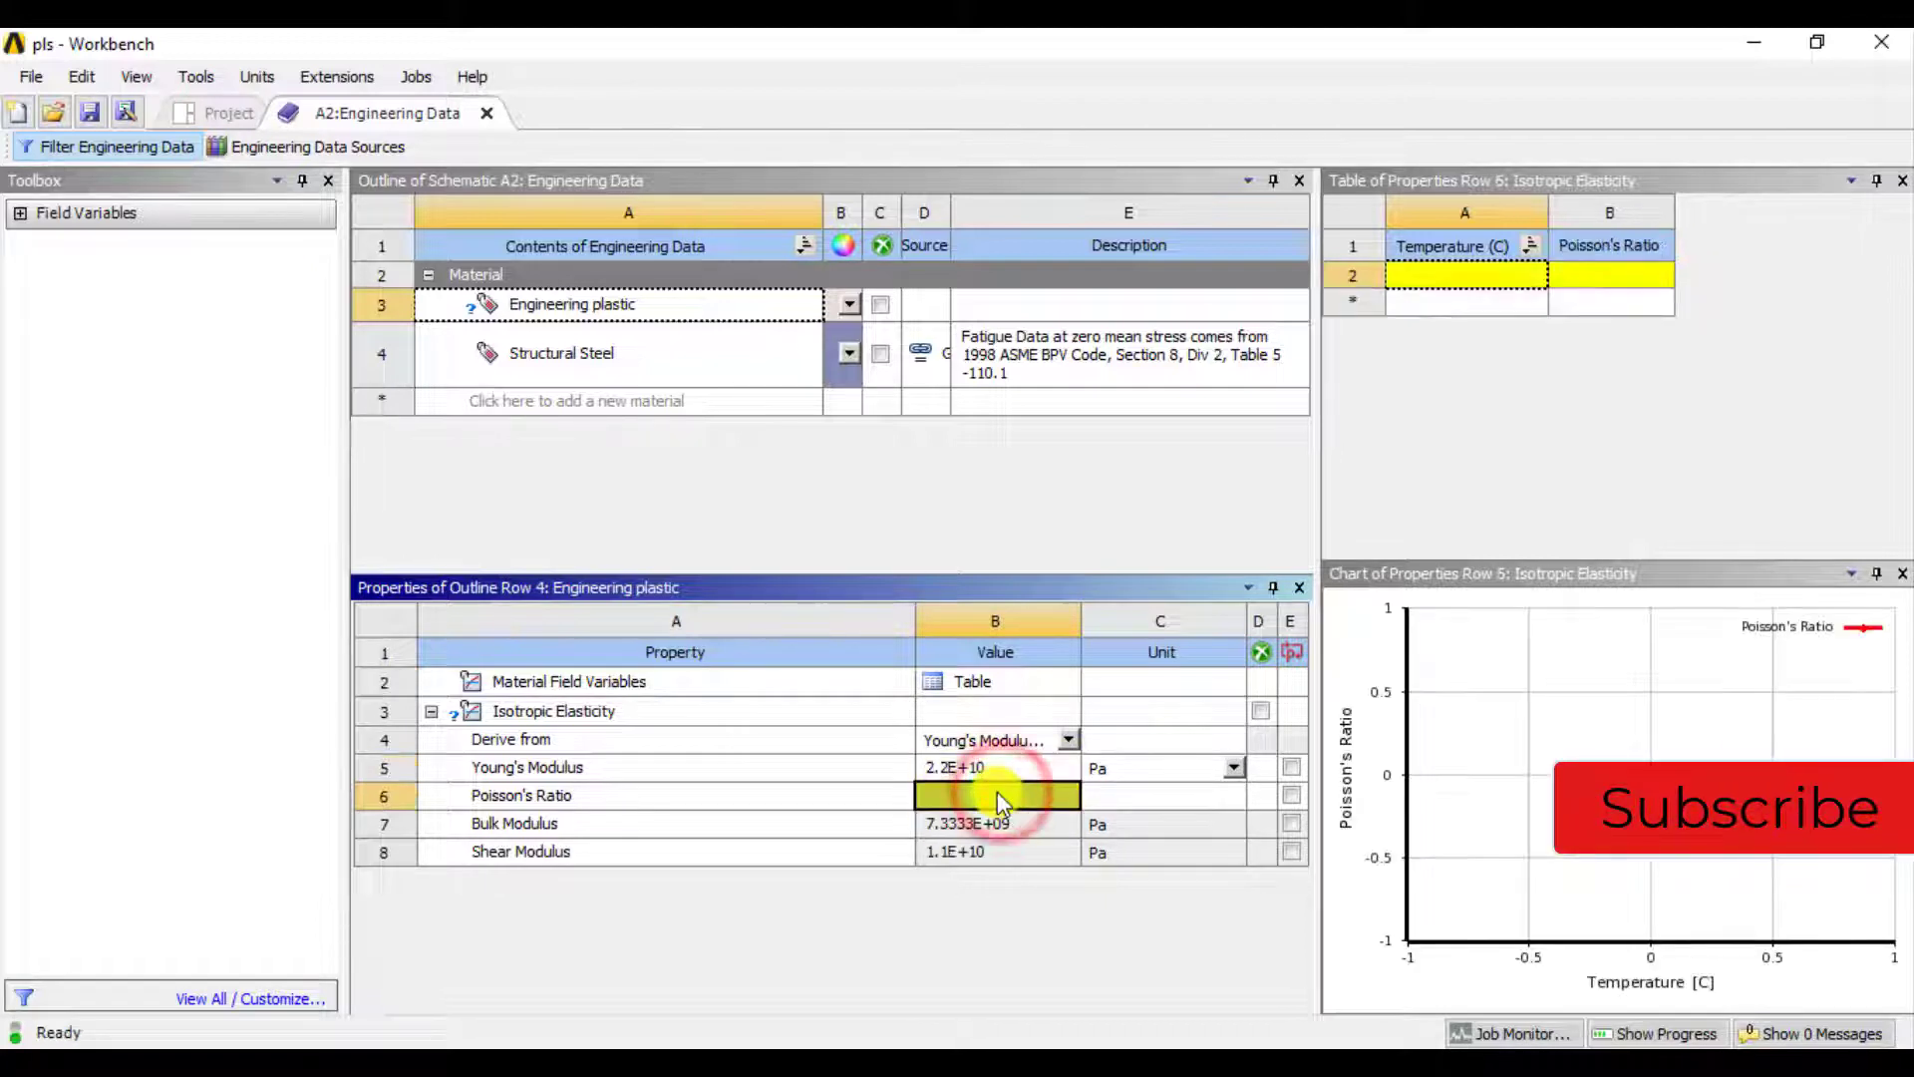
pyautogui.click(997, 794)
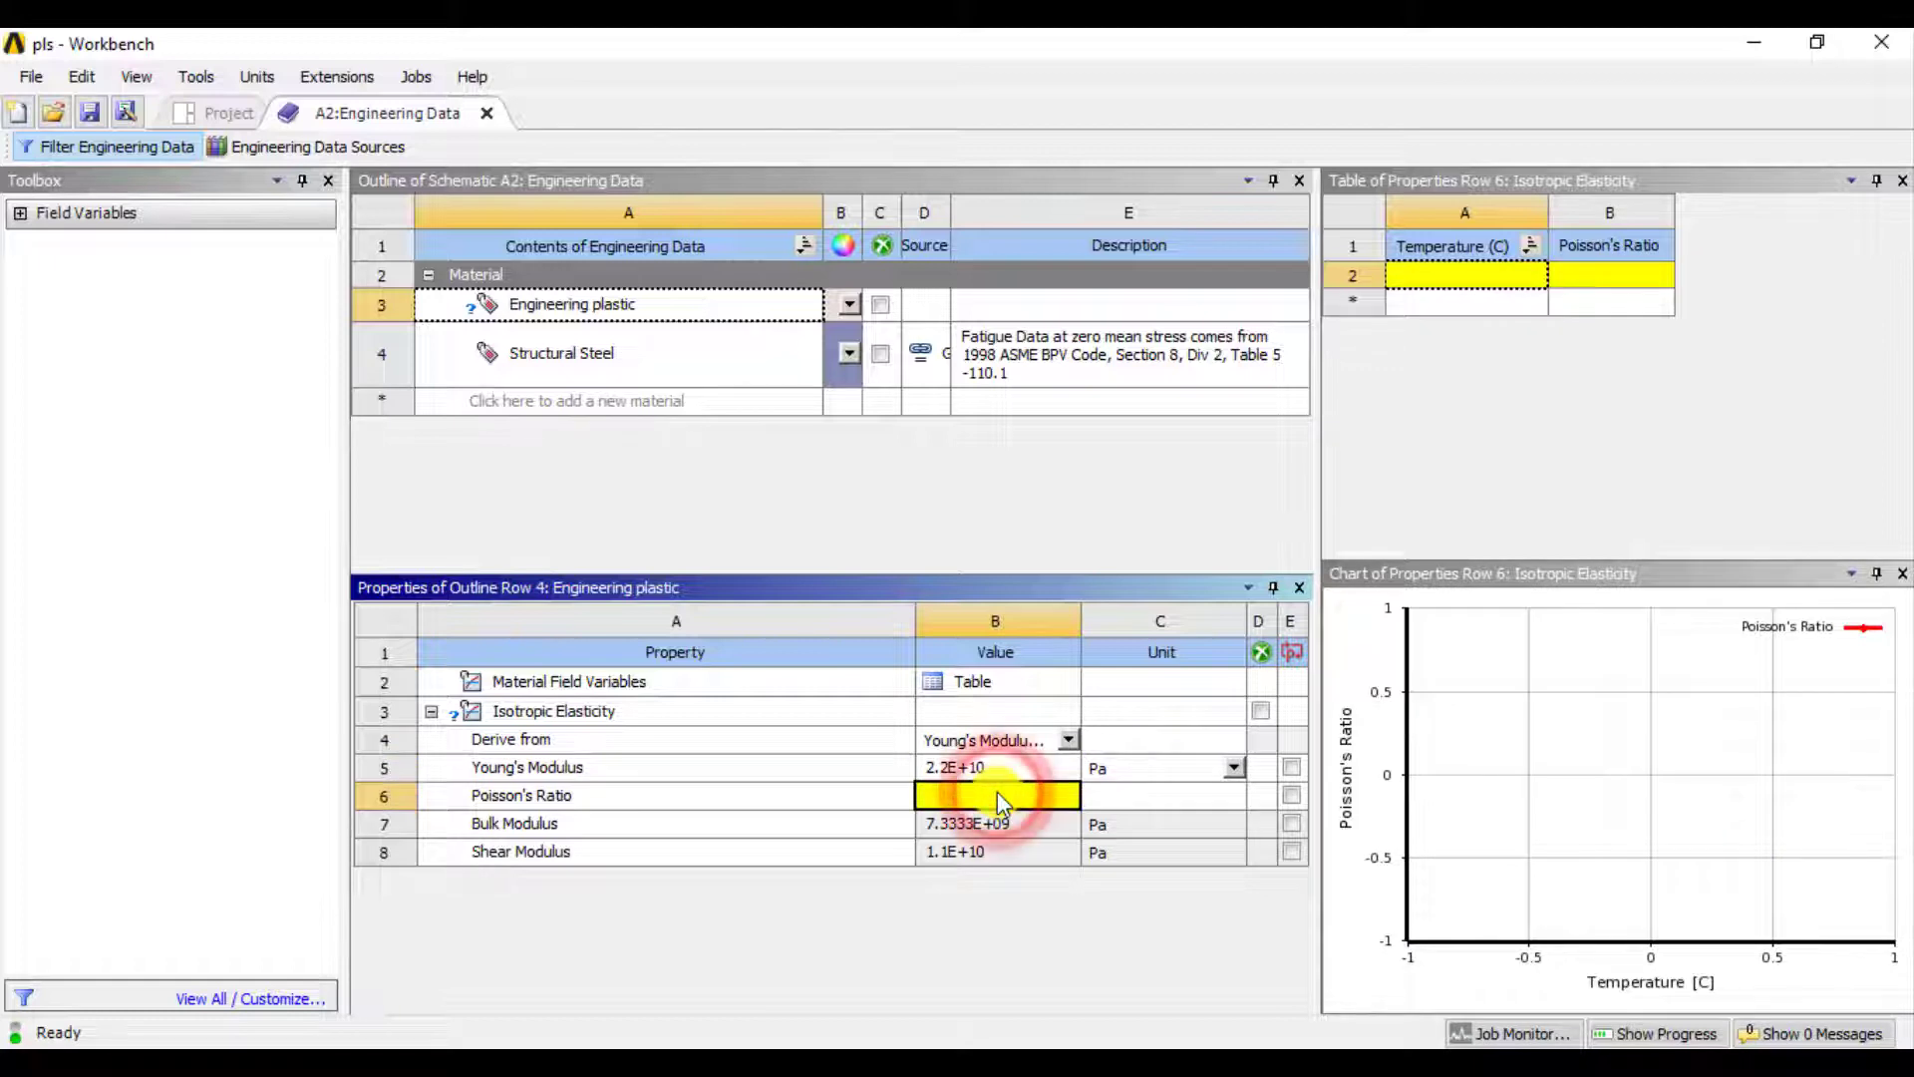
pyautogui.write('0.3')
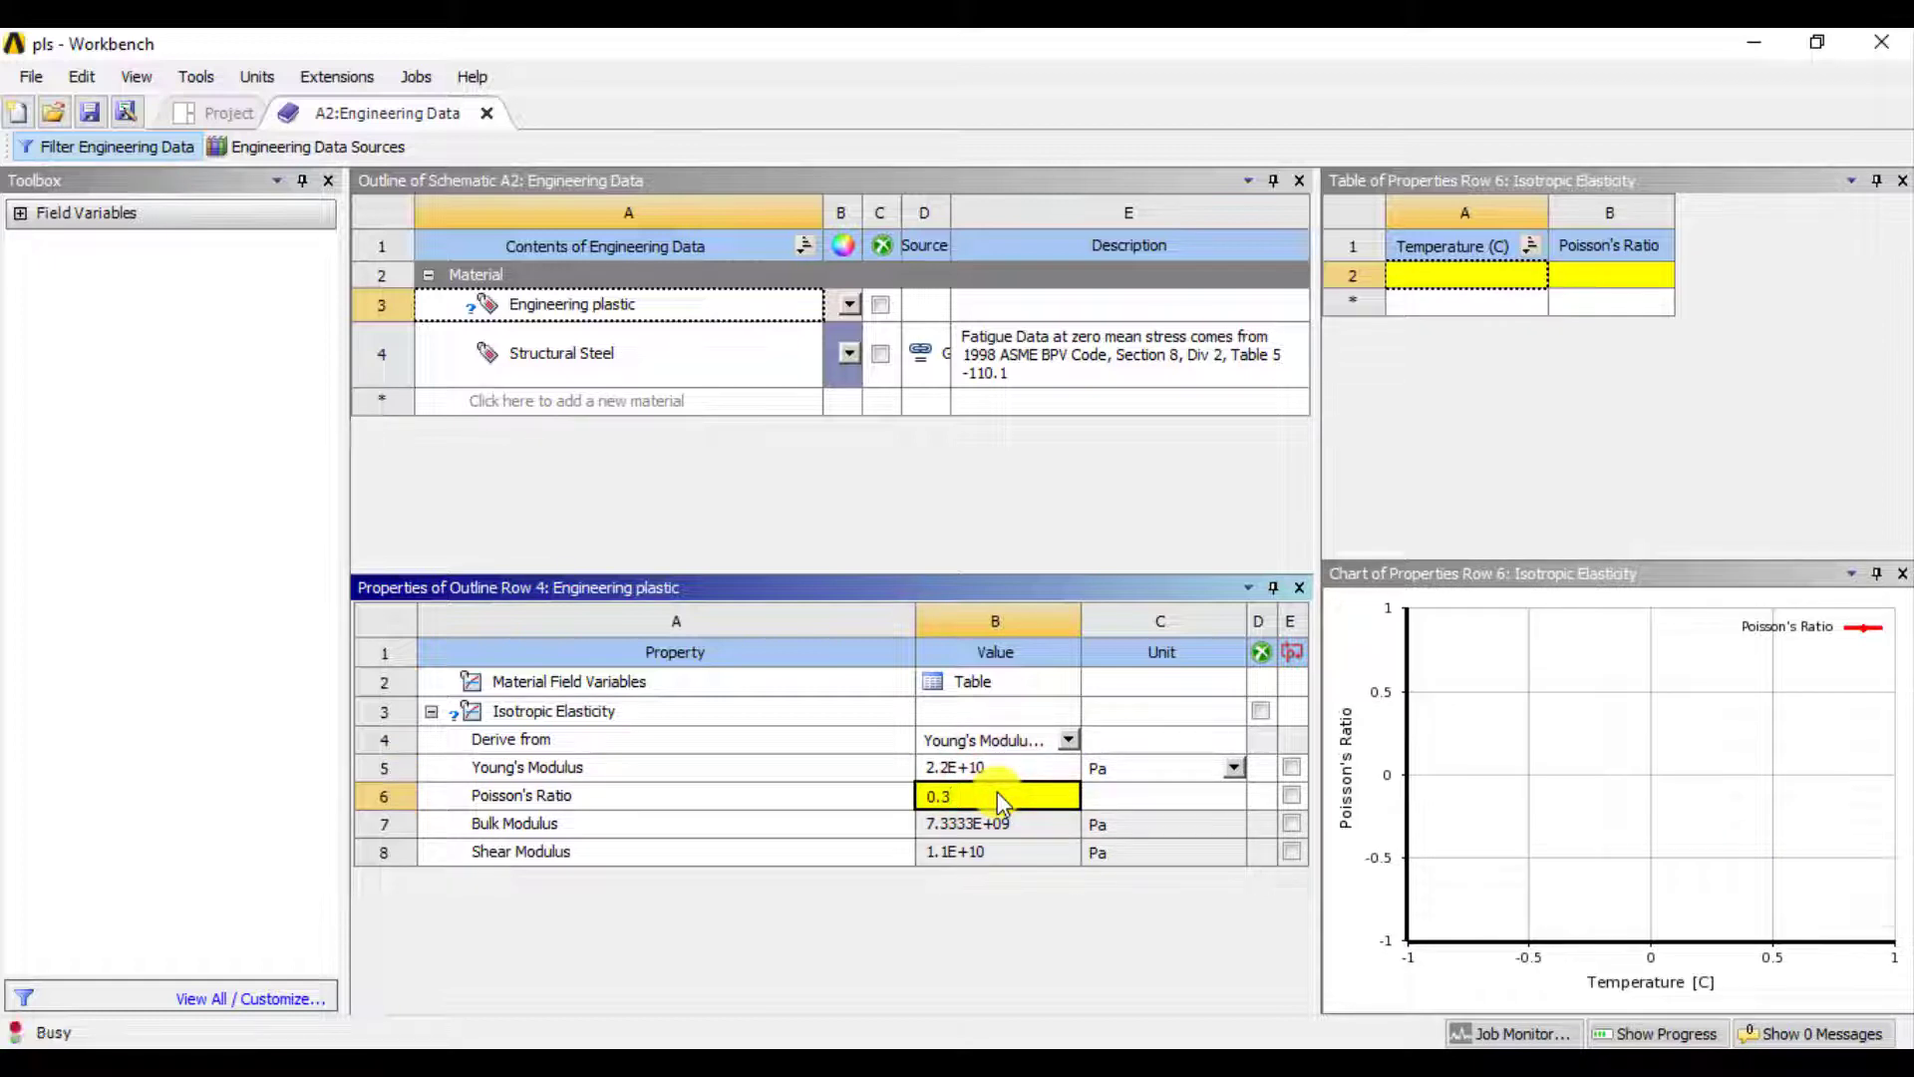
pyautogui.press('Return')
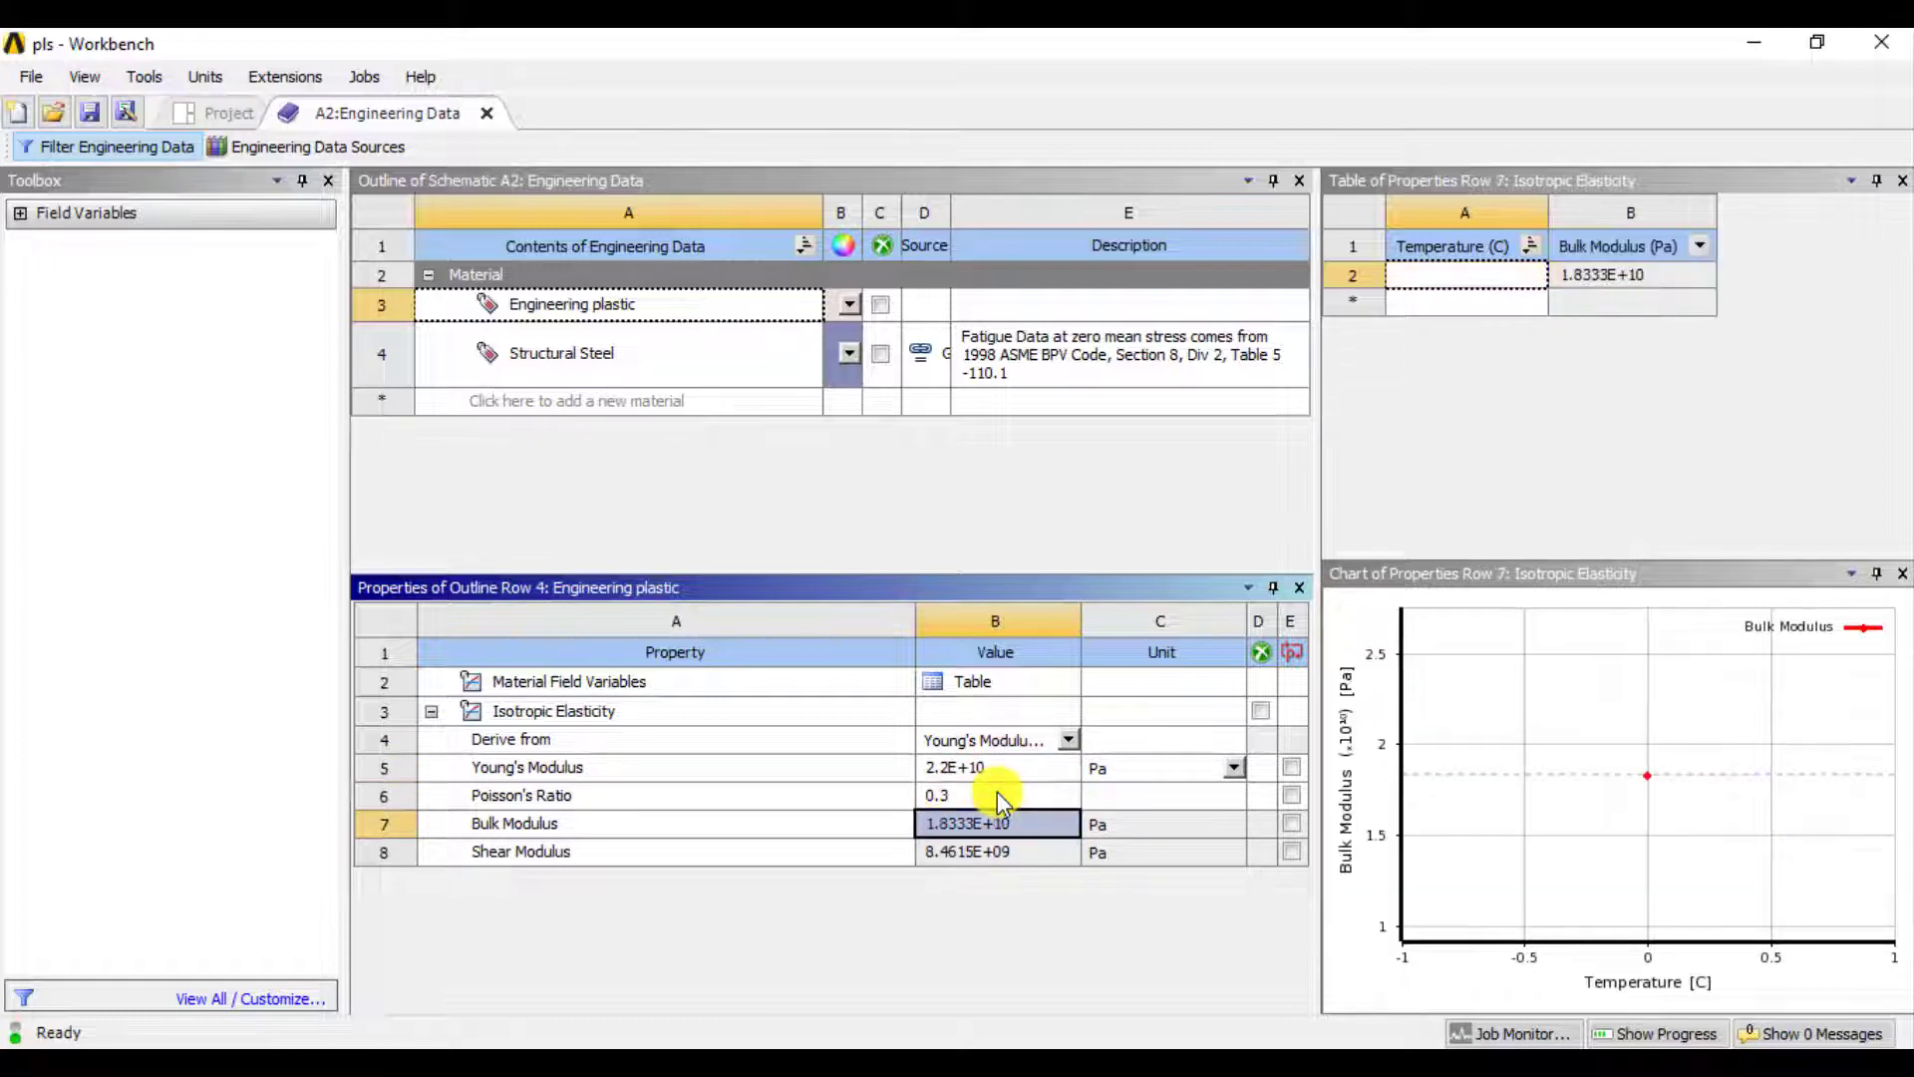
# Save the project with the Engineering plastic material selected
pyautogui.click(612, 307)
pyautogui.click(611, 307)
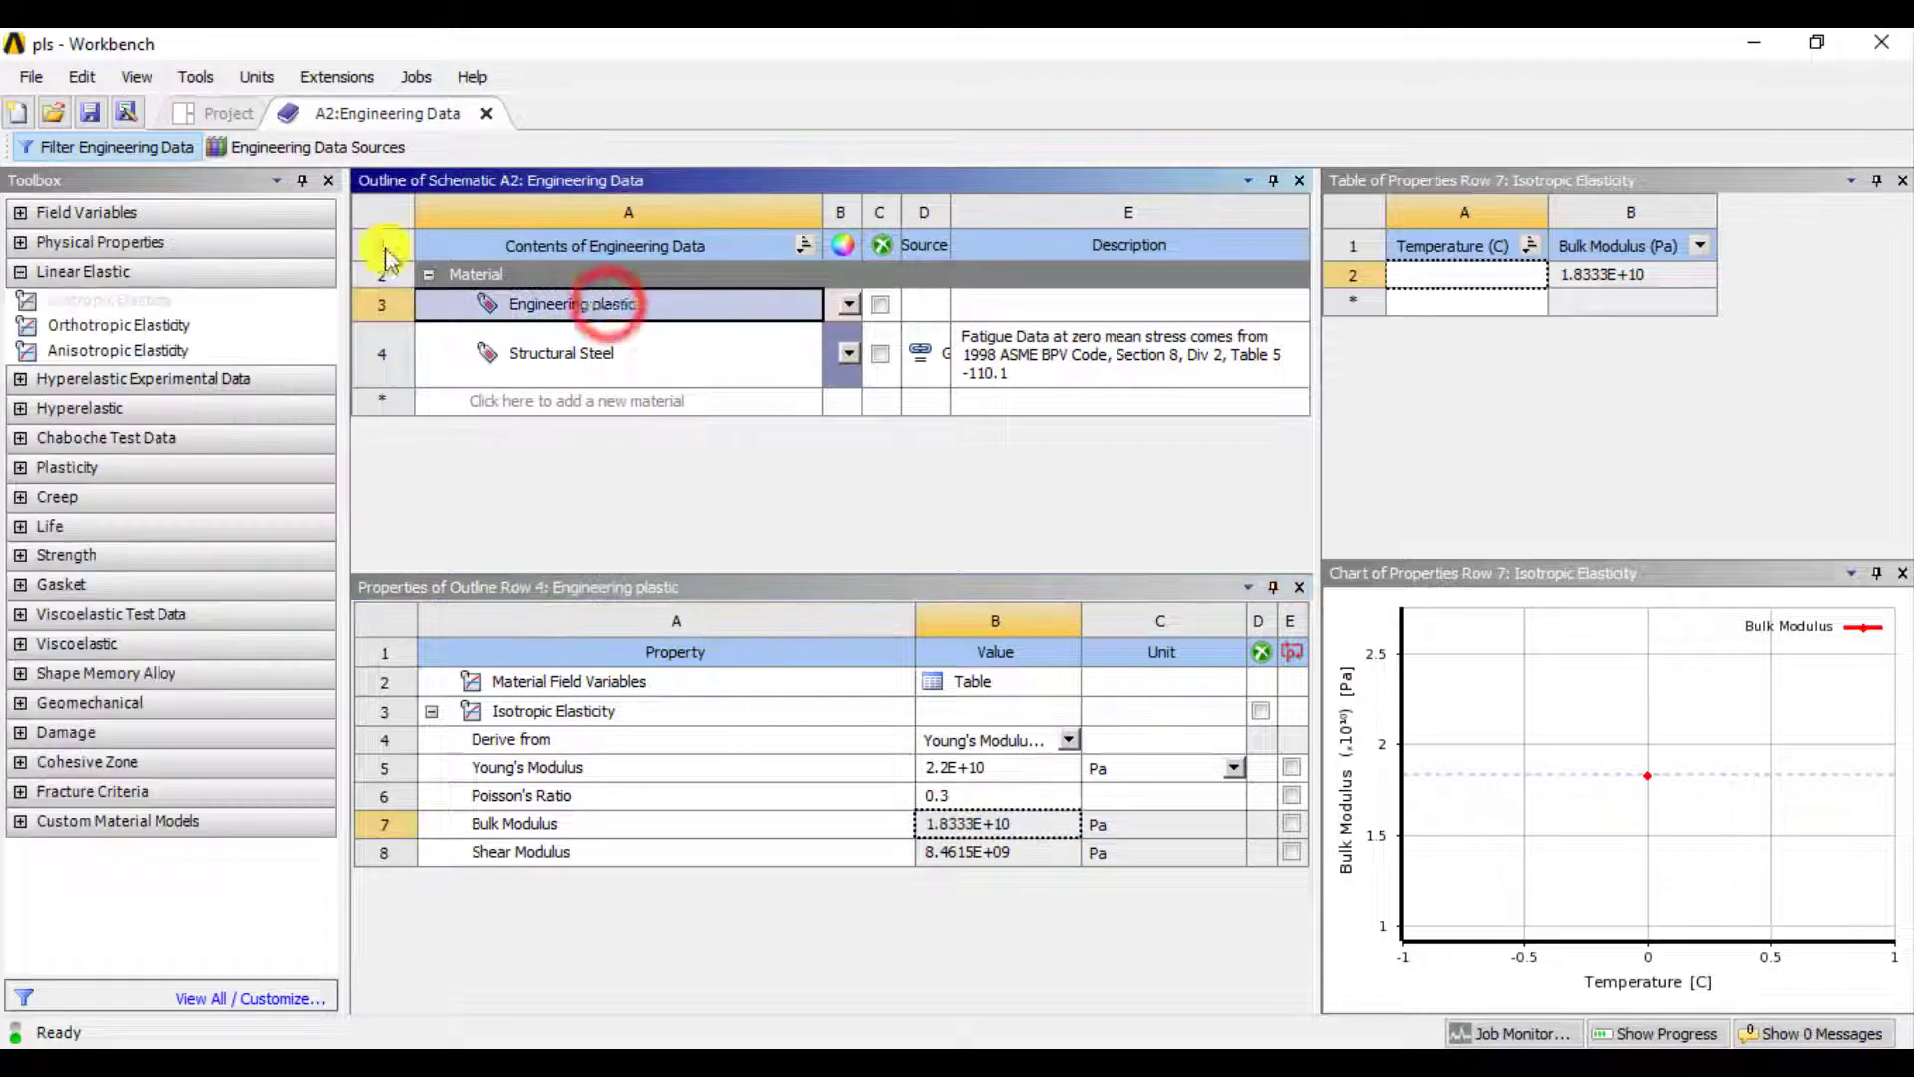
pyautogui.click(92, 113)
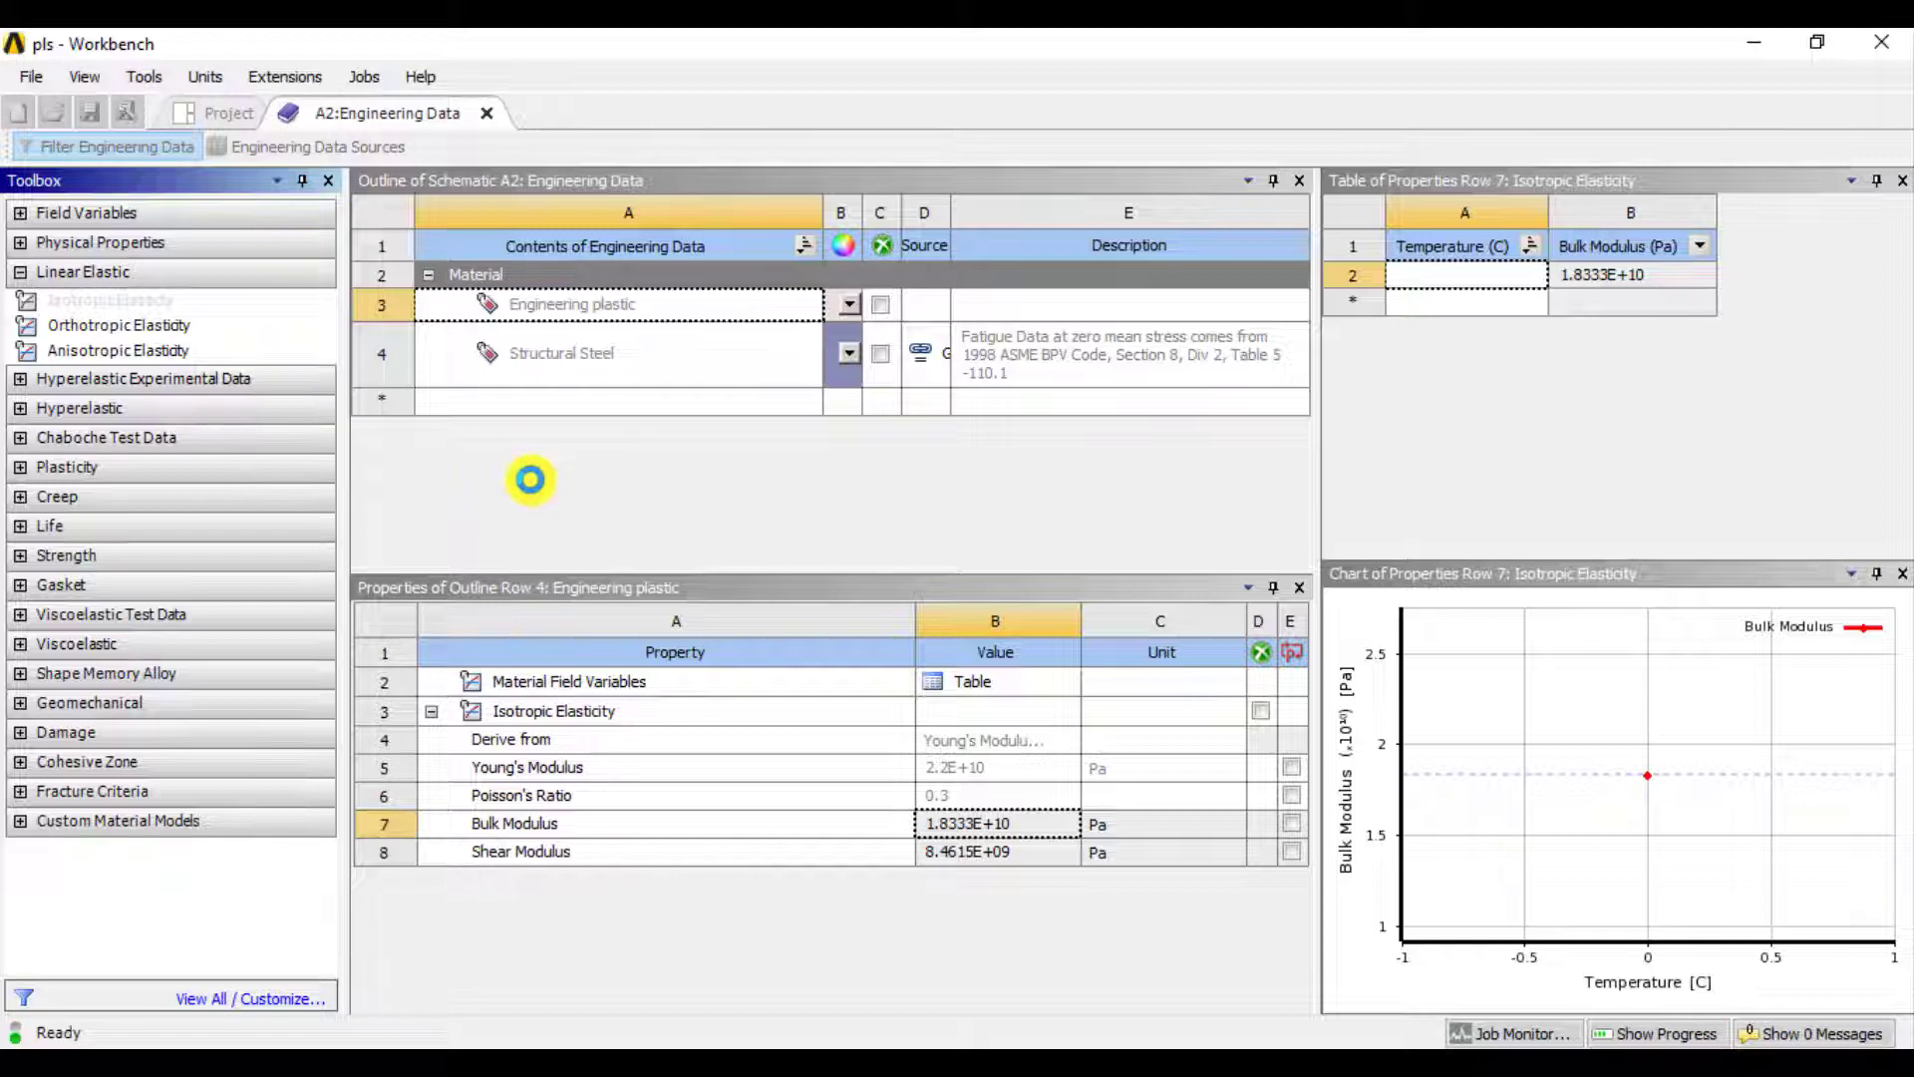
# Make Engineering plastic the default solid material for the model
pyautogui.click(615, 311)
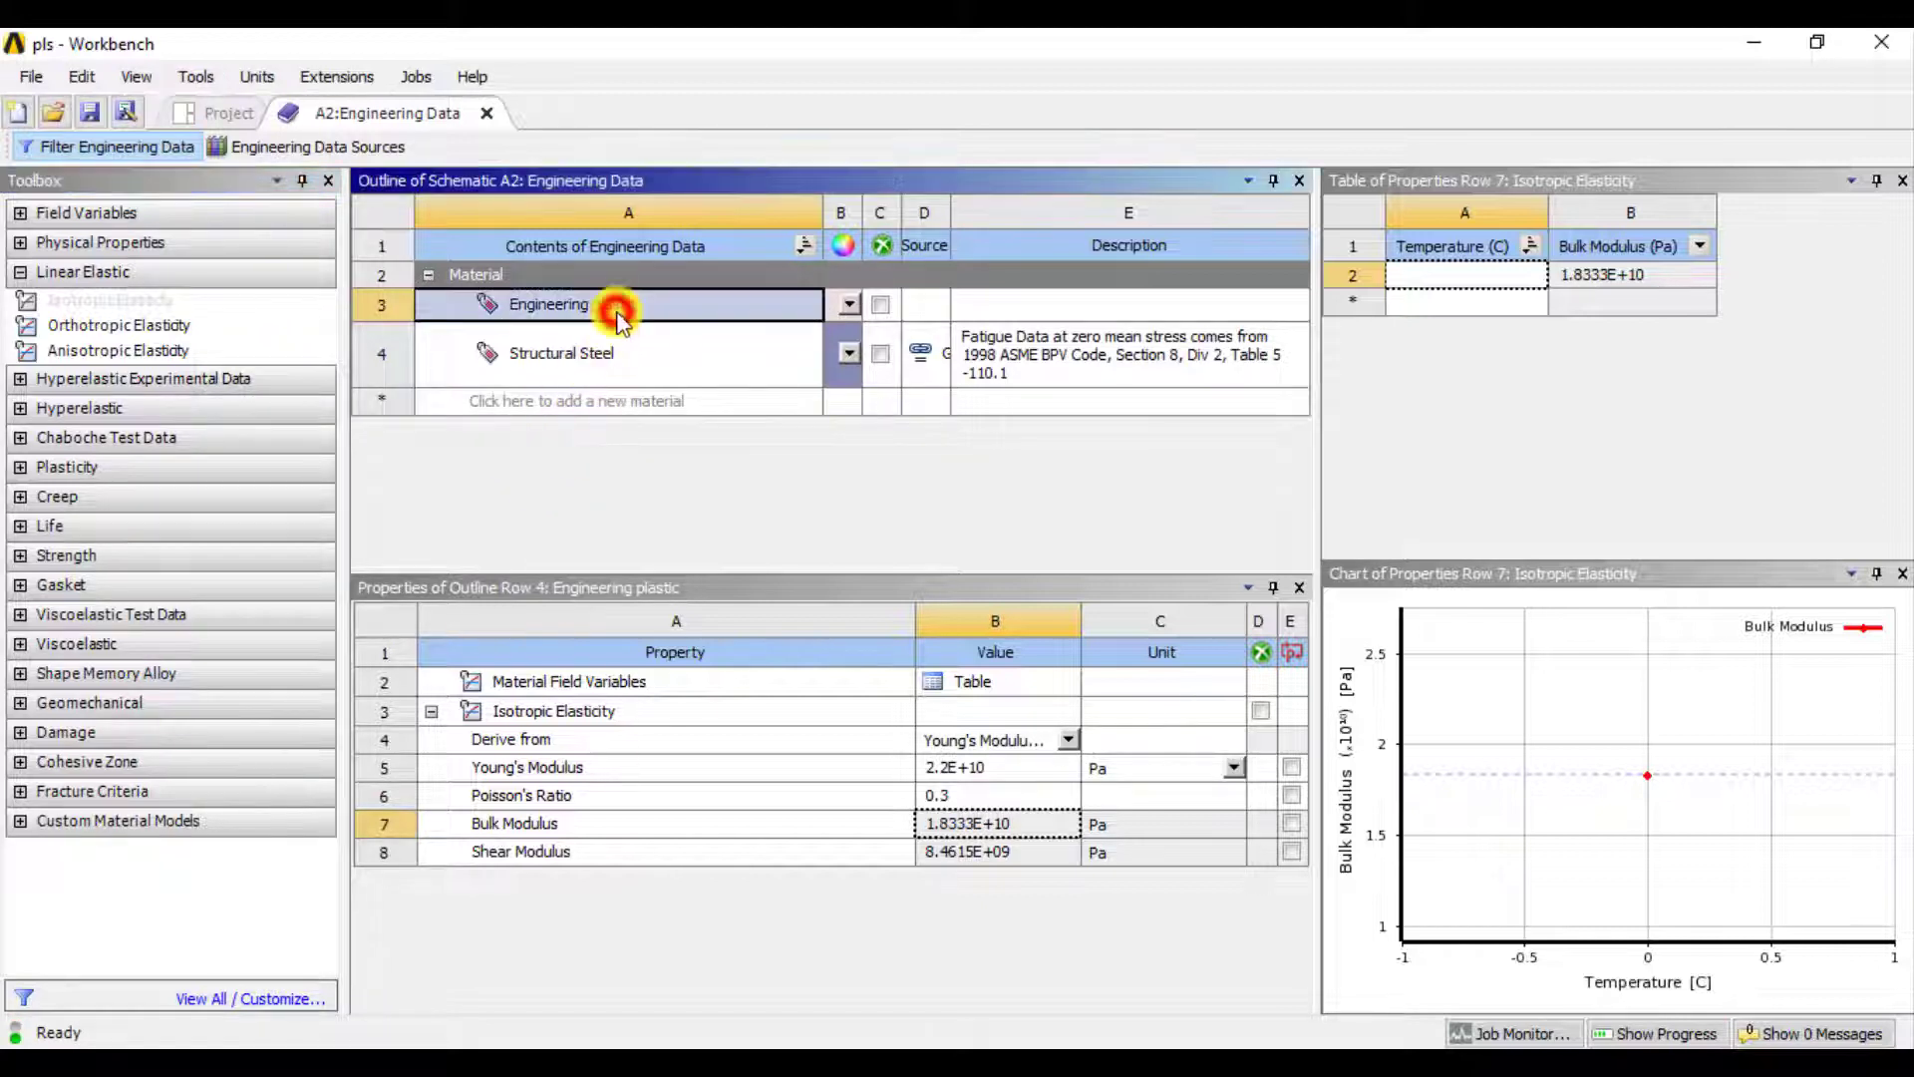
pyautogui.click(615, 311)
pyautogui.rightClick(617, 312)
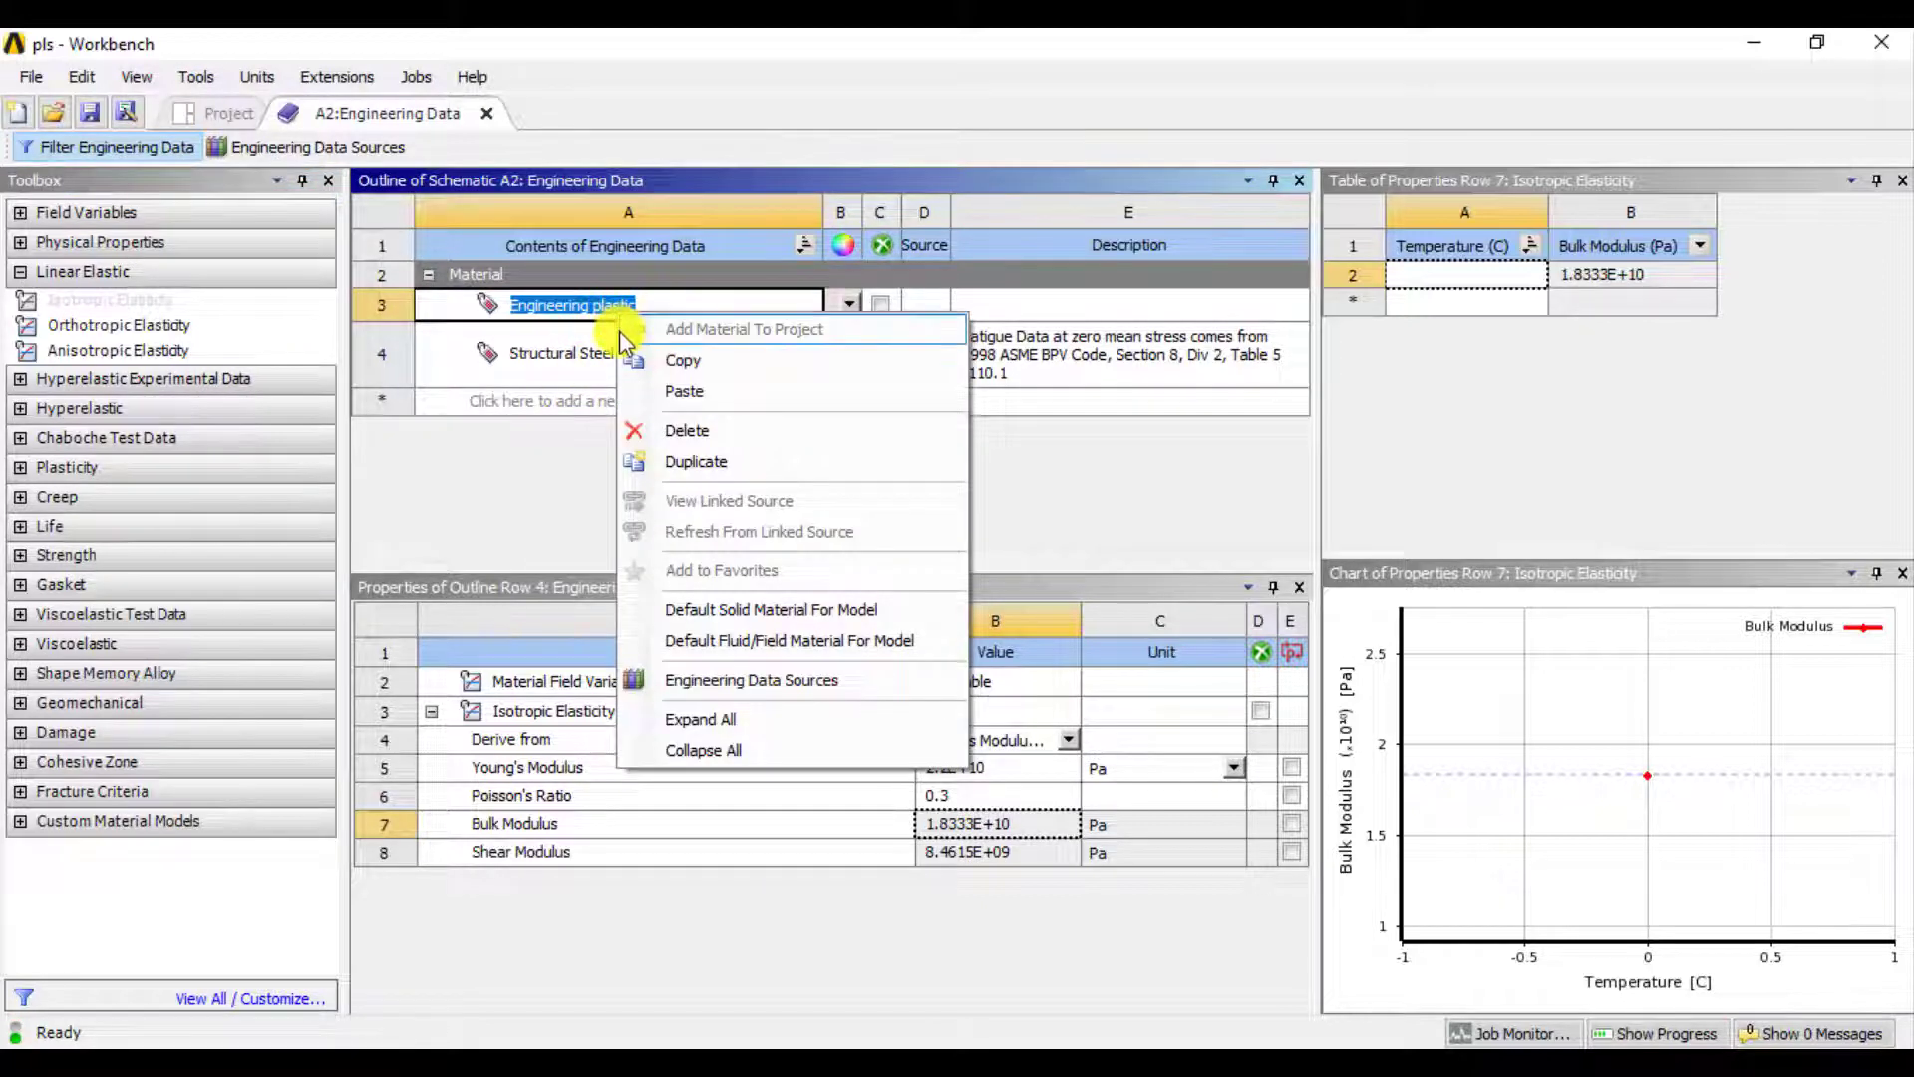
pyautogui.click(801, 610)
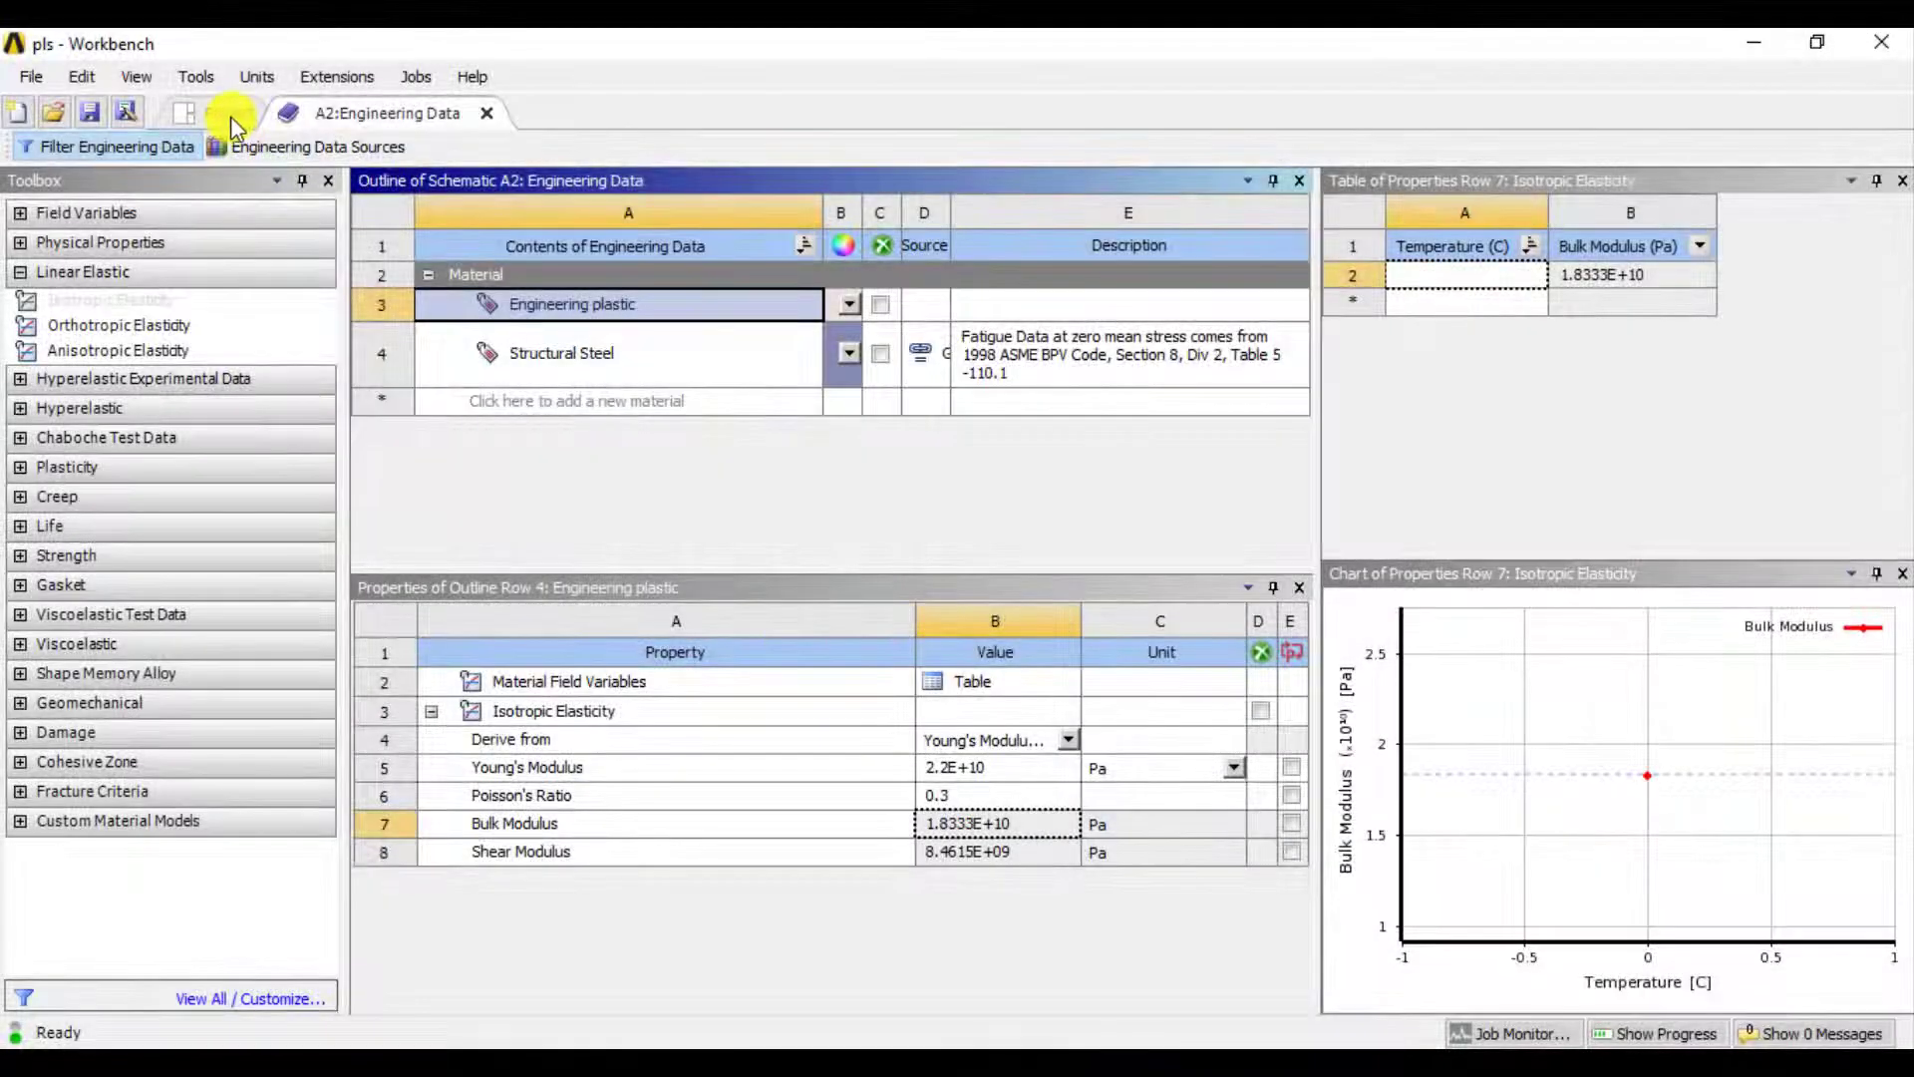
# Return to the project schematic and import Cover of Pressure Cylinder.IGS as the Static Structural system's geometry
pyautogui.click(231, 116)
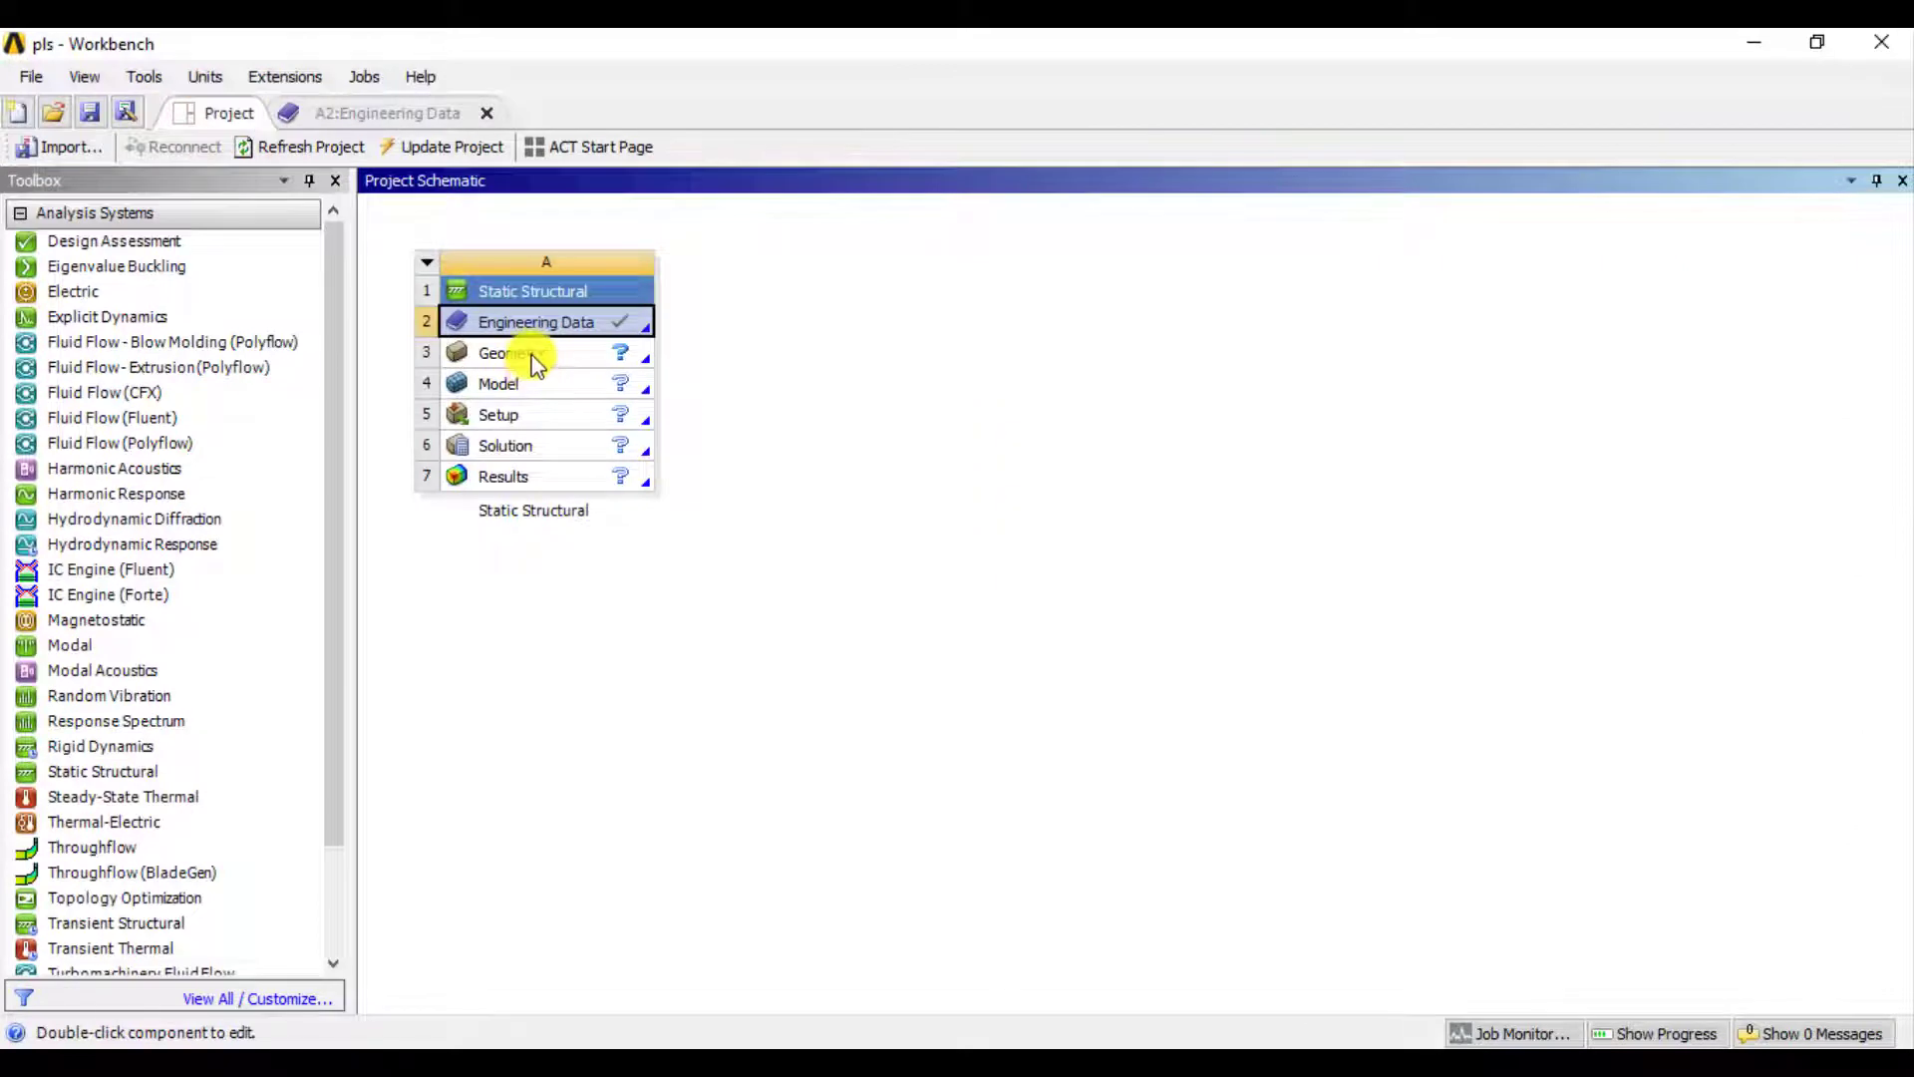
pyautogui.rightClick(528, 357)
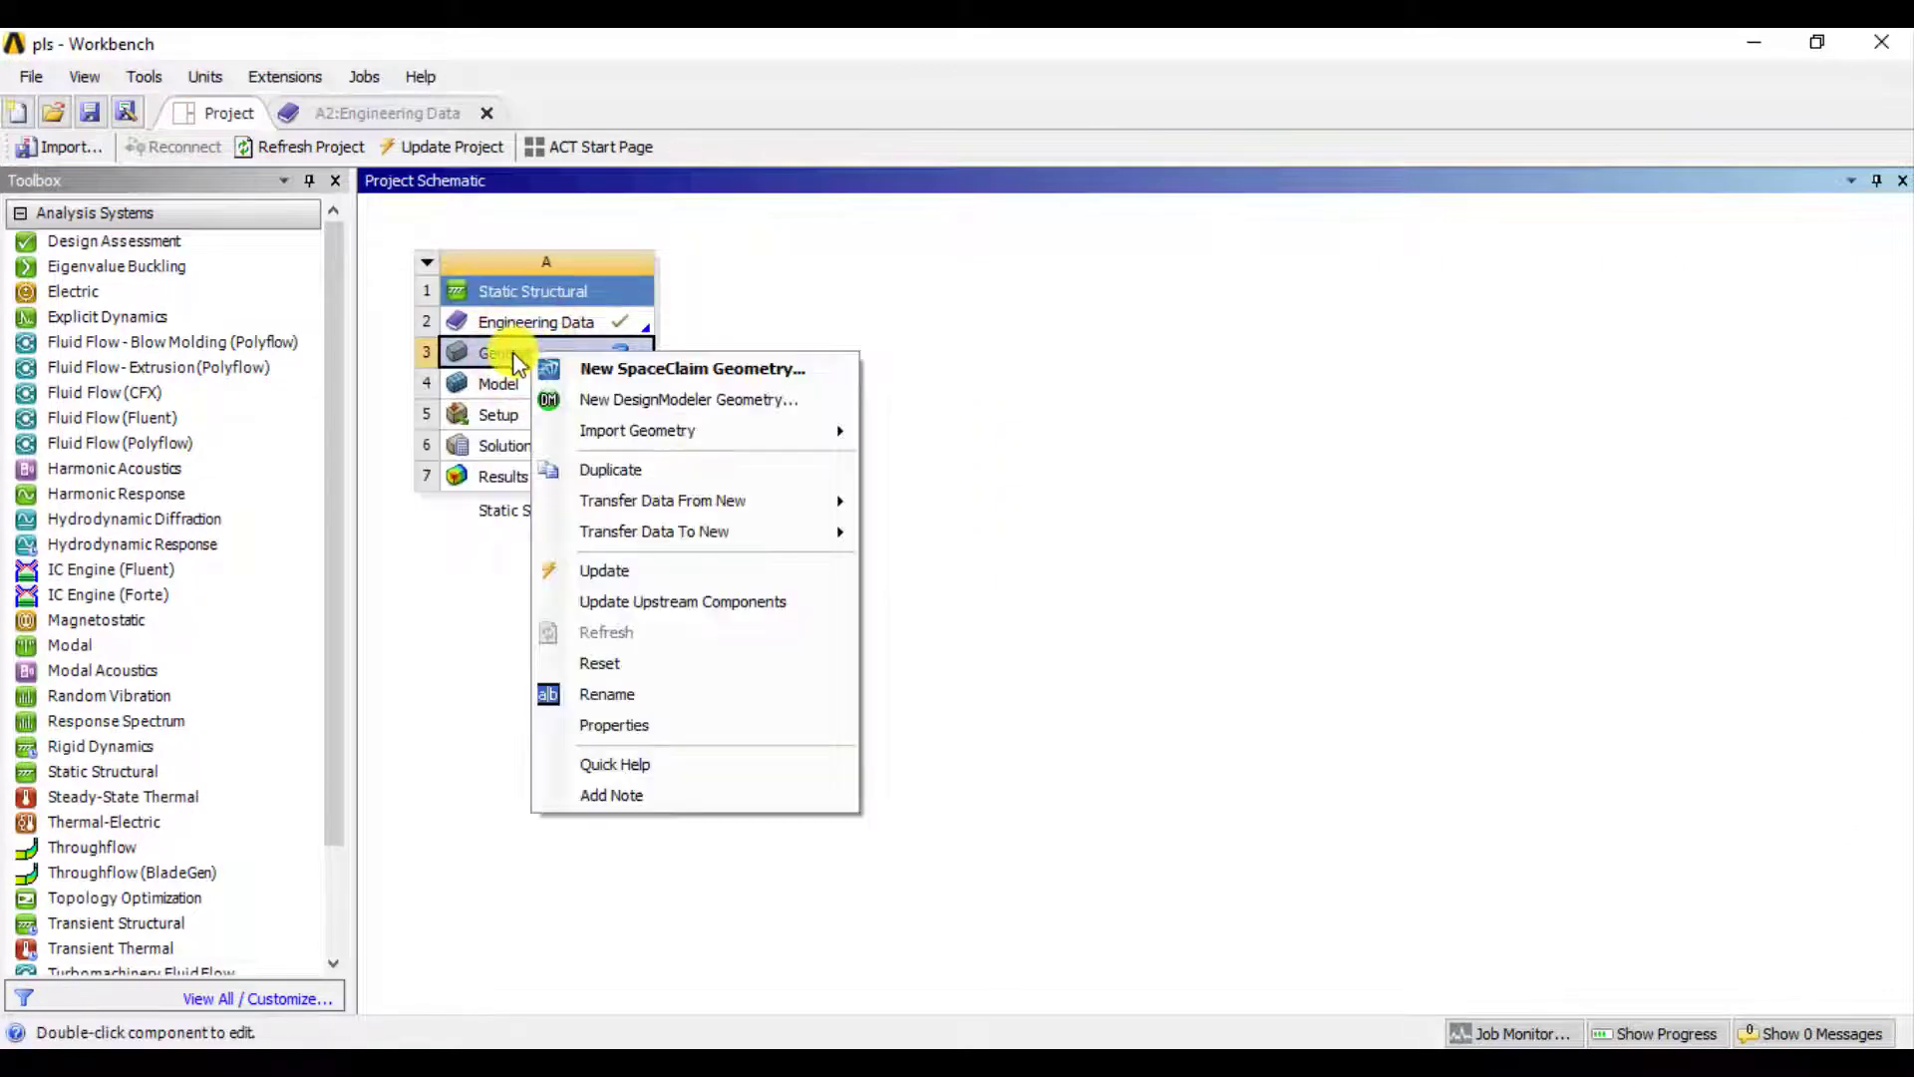
pyautogui.moveTo(649, 430)
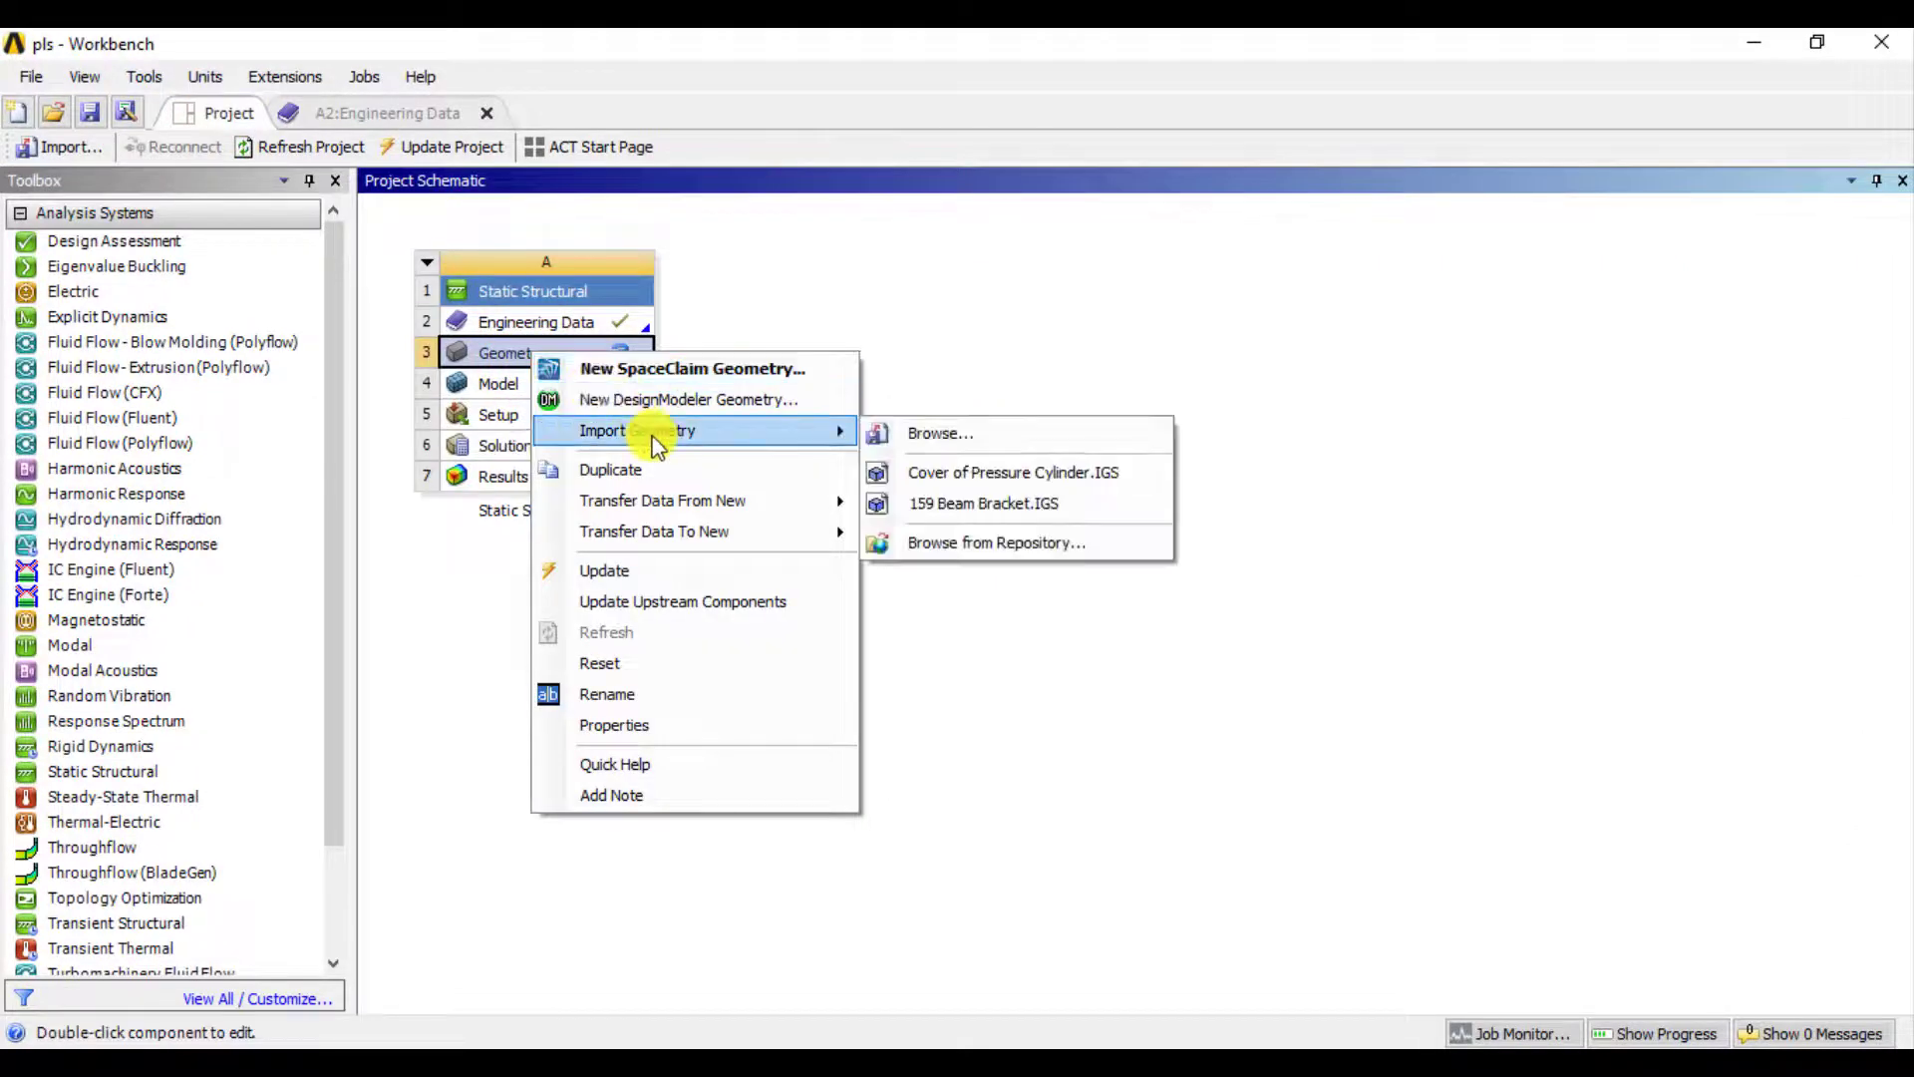
pyautogui.click(957, 474)
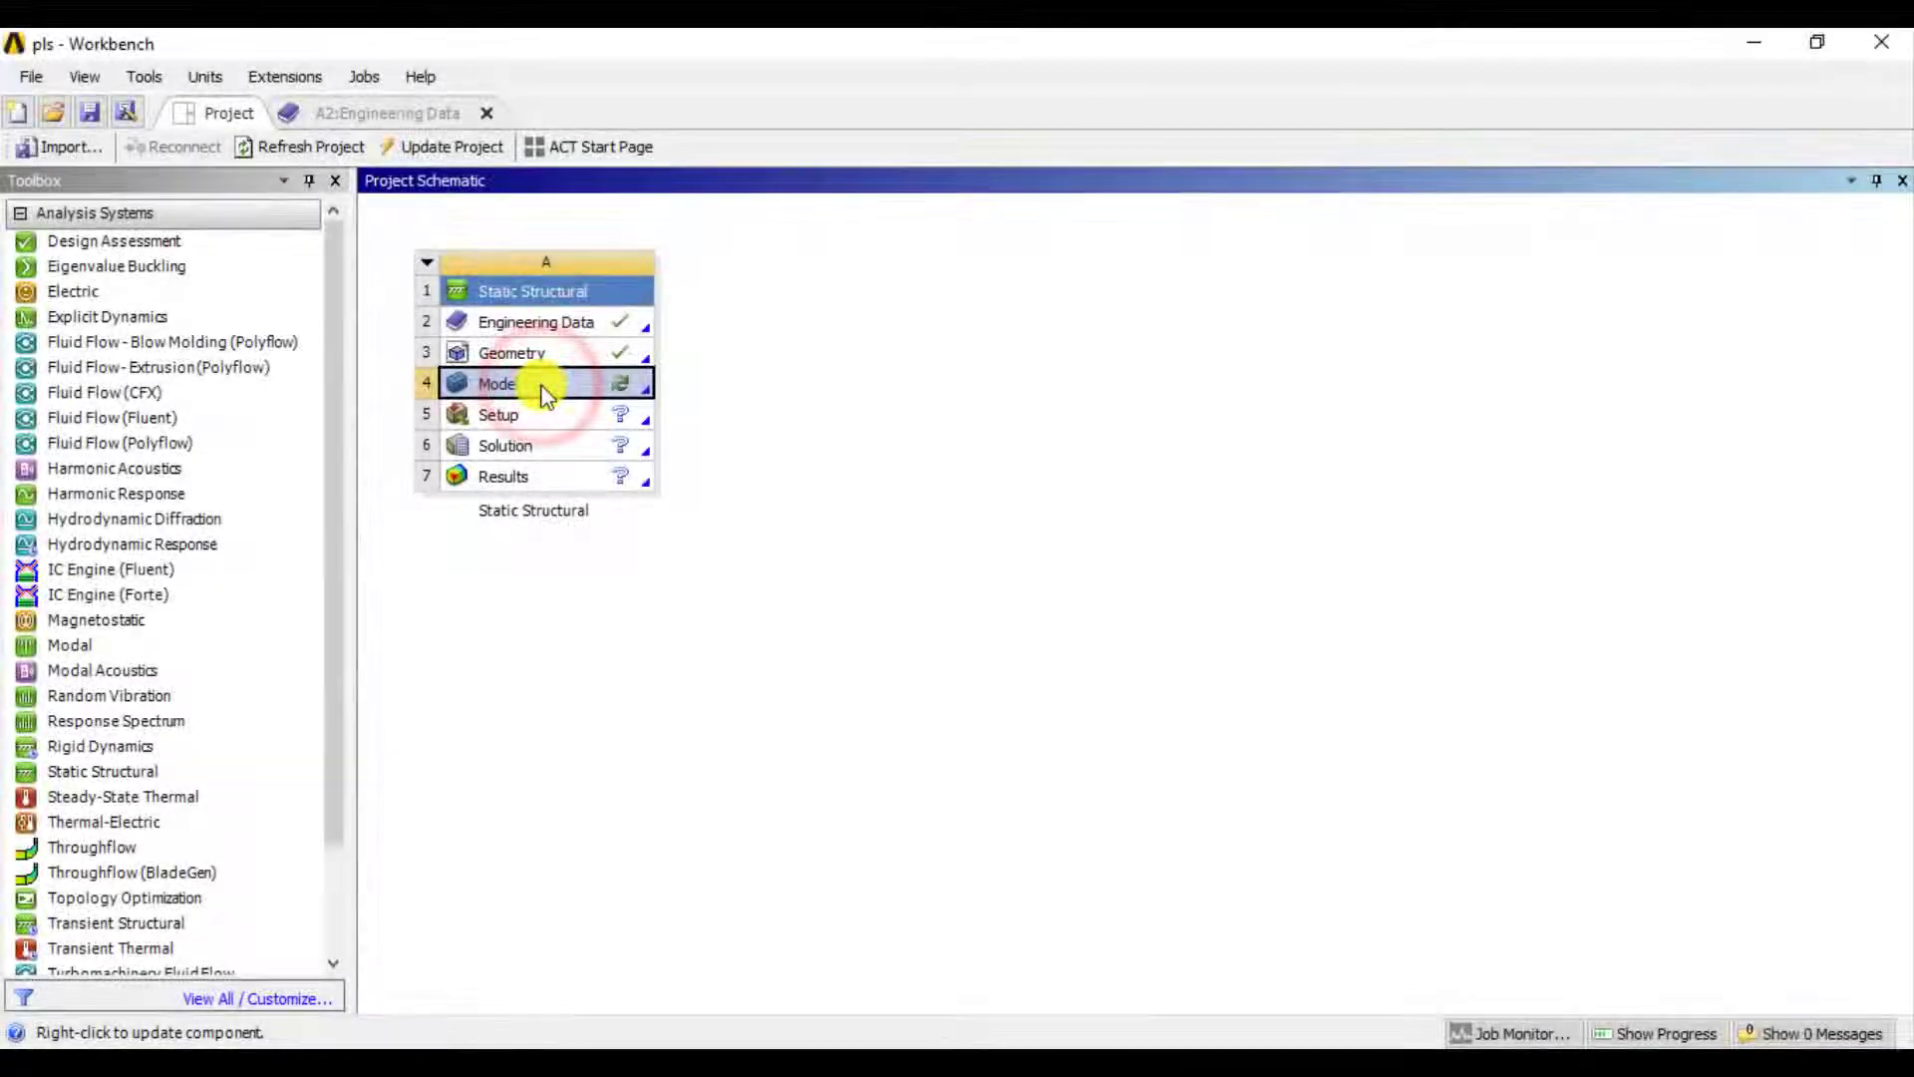
# Open the Static Structural model for editing in Mechanical and check the material assignment of Part 1
pyautogui.rightClick(529, 385)
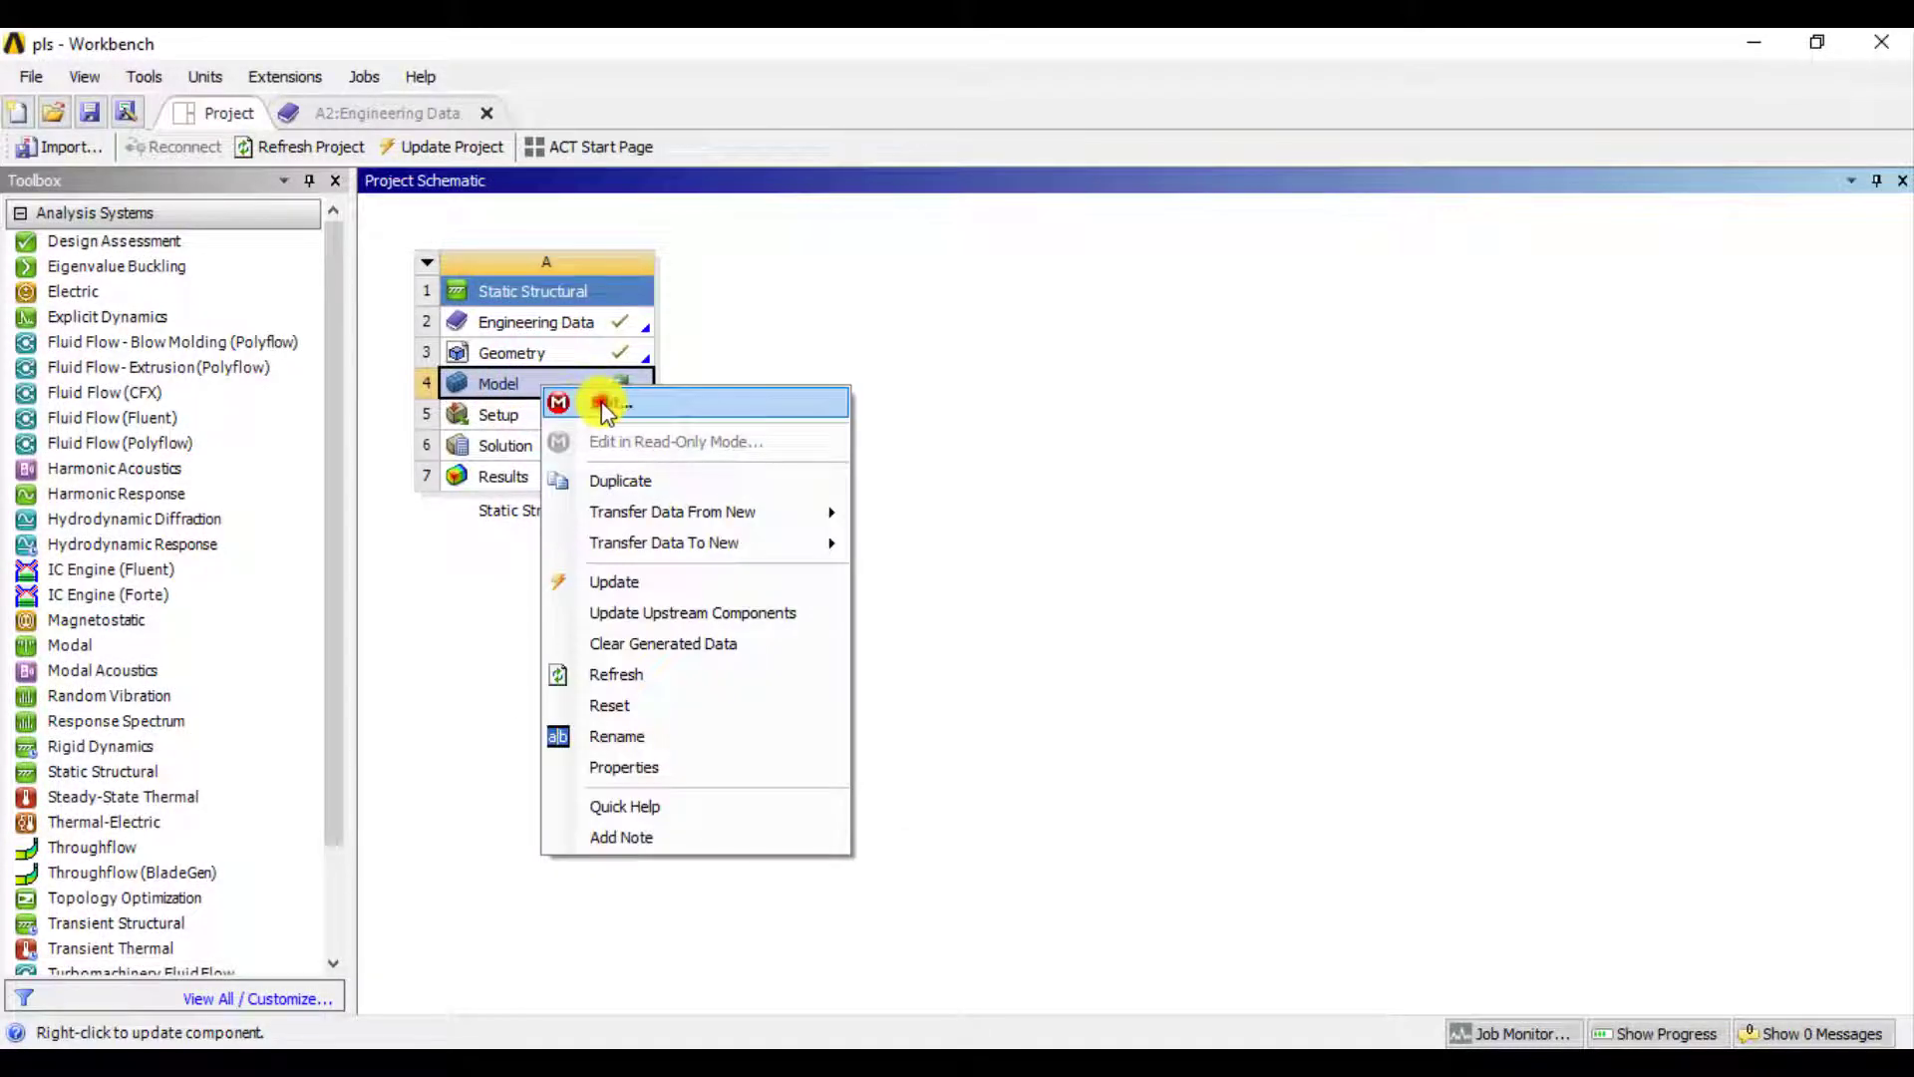
pyautogui.click(601, 403)
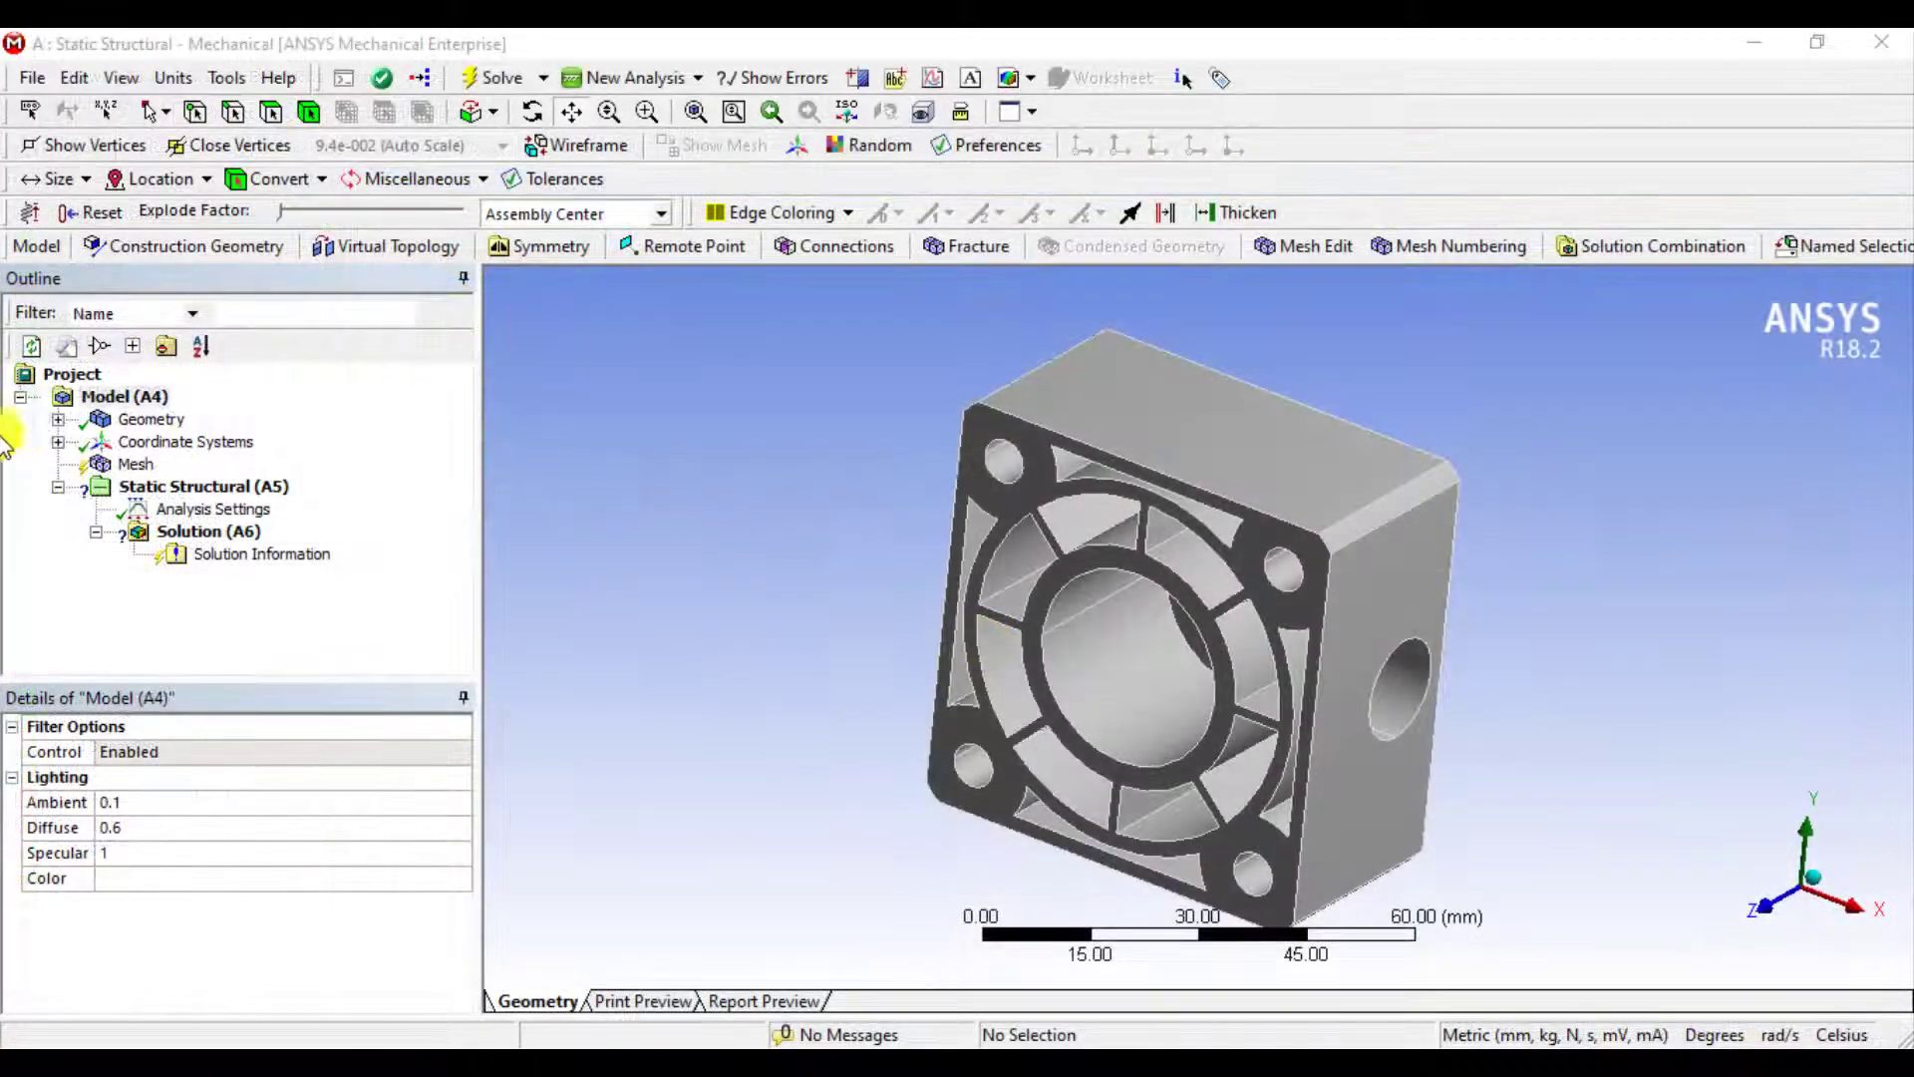
pyautogui.click(58, 419)
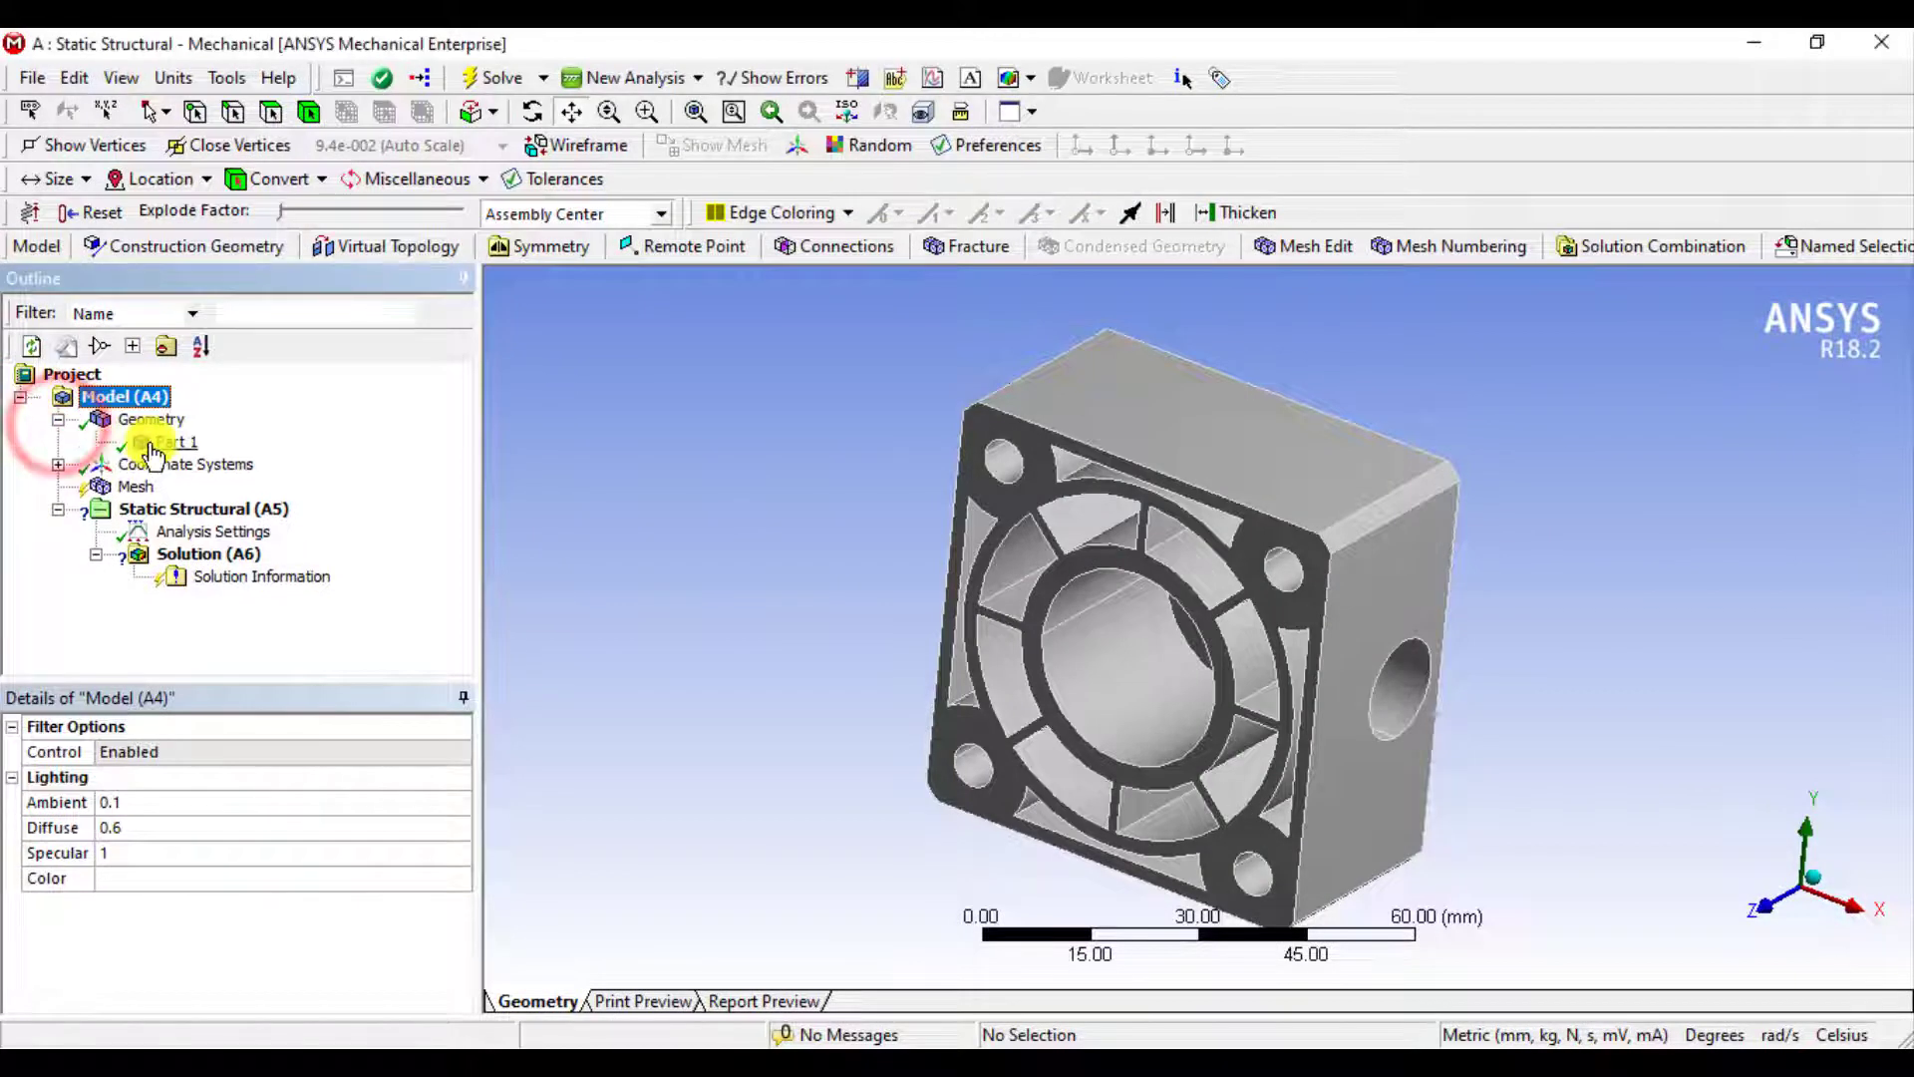
pyautogui.click(155, 442)
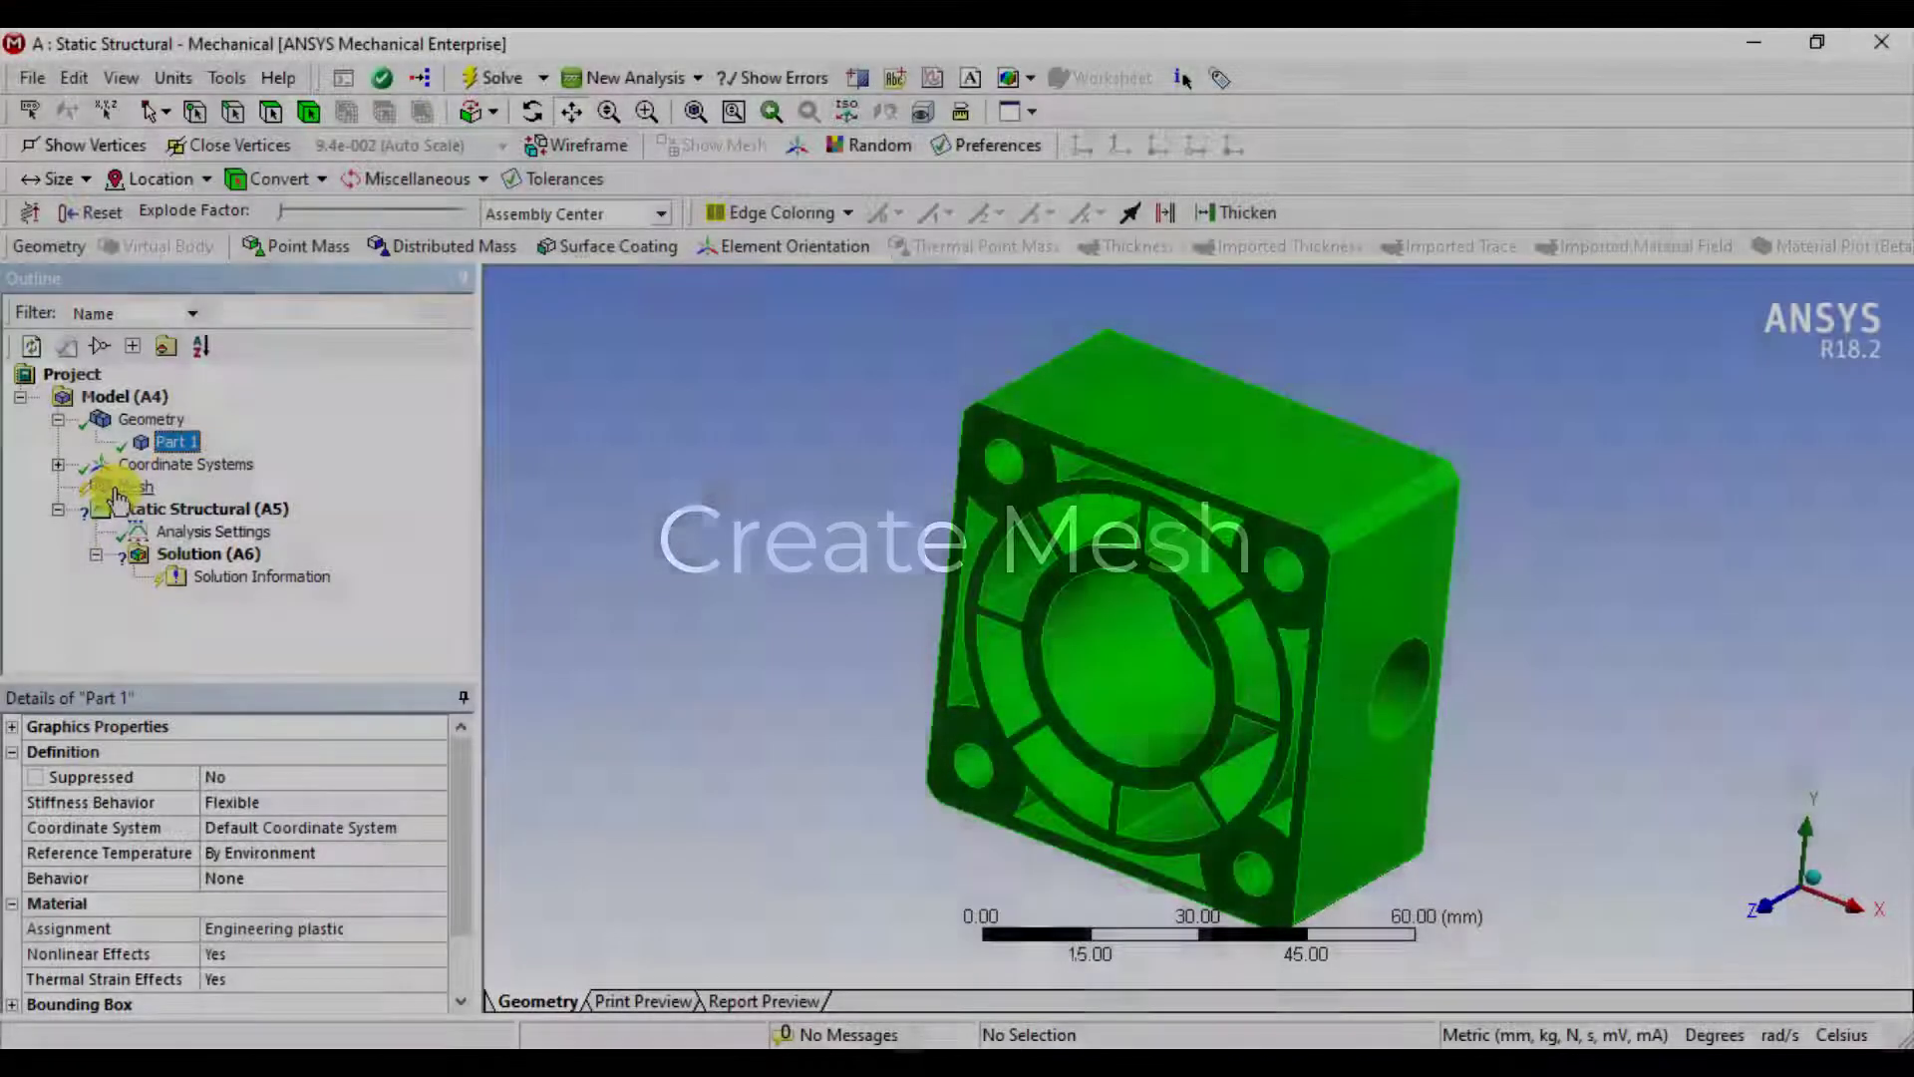
# Generate a mesh of the cover with the default mesh settings
pyautogui.click(125, 487)
pyautogui.rightClick(120, 488)
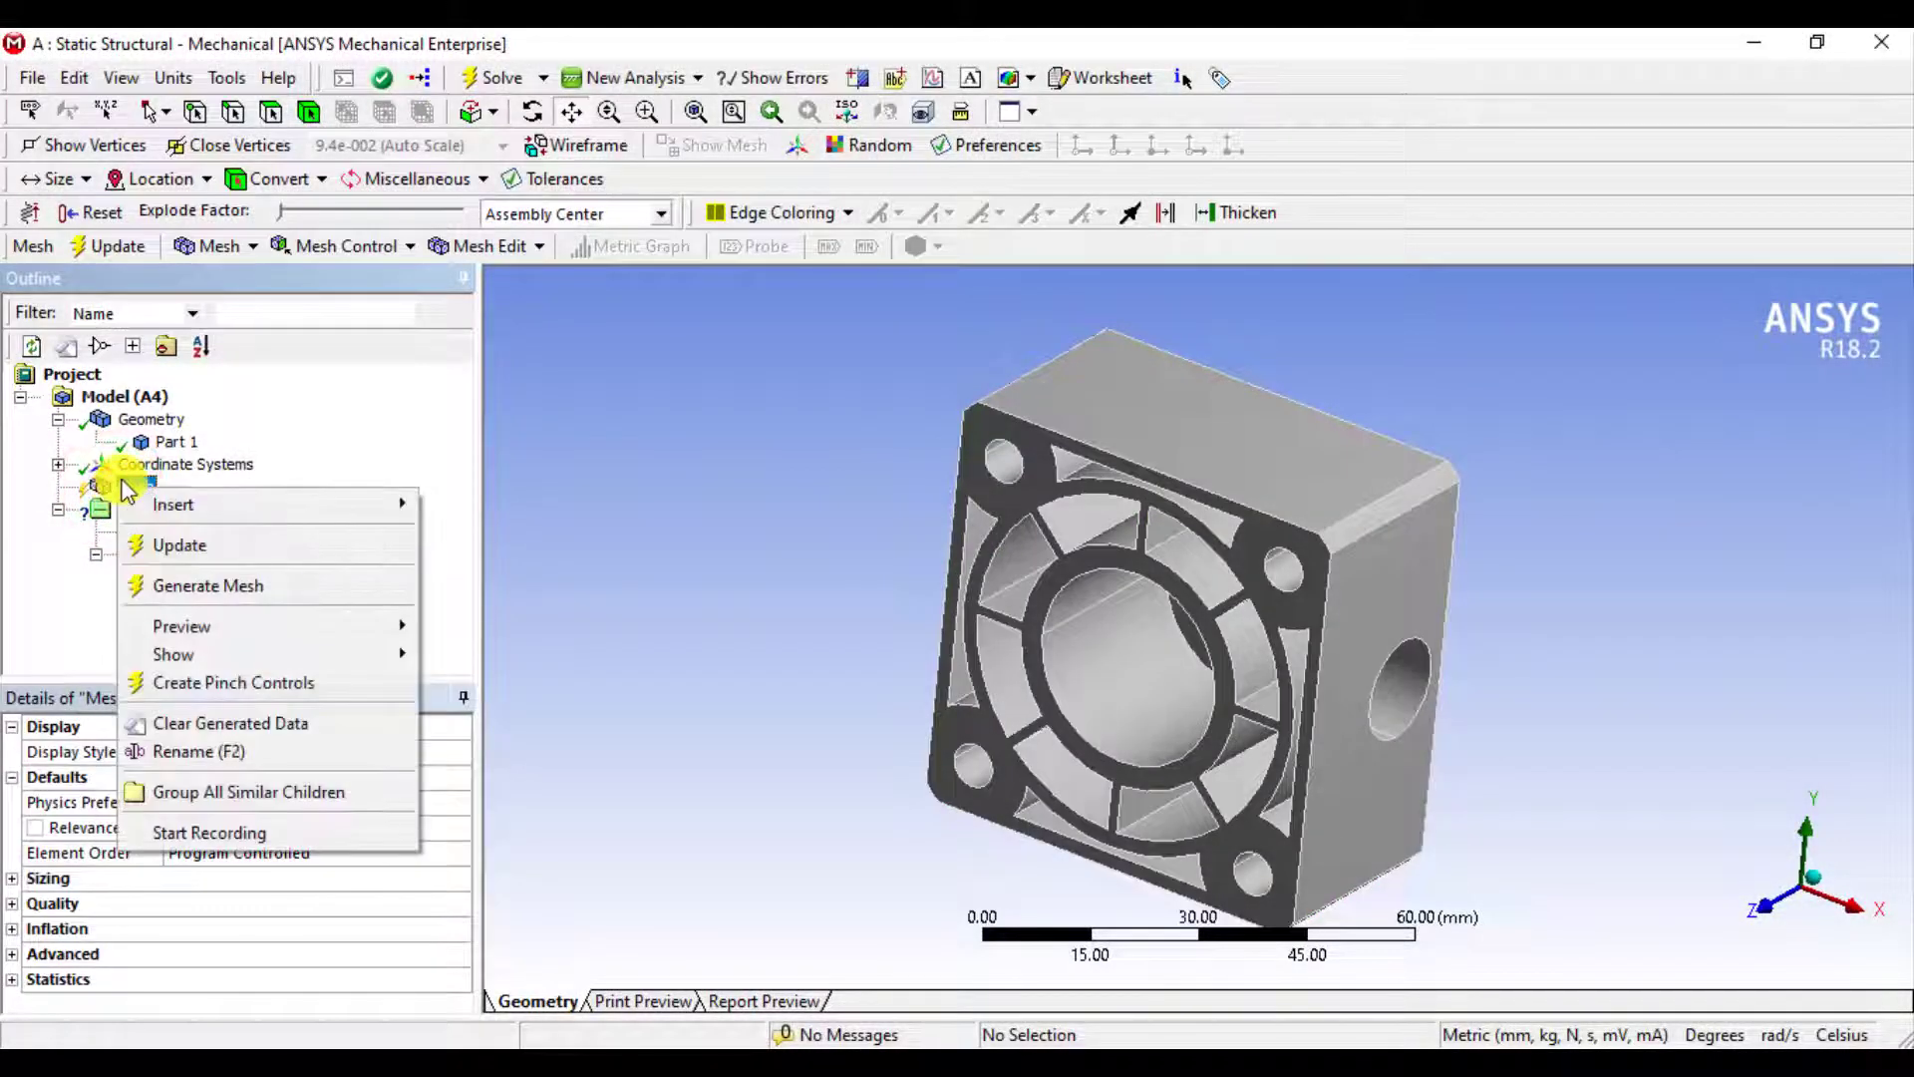
pyautogui.click(176, 588)
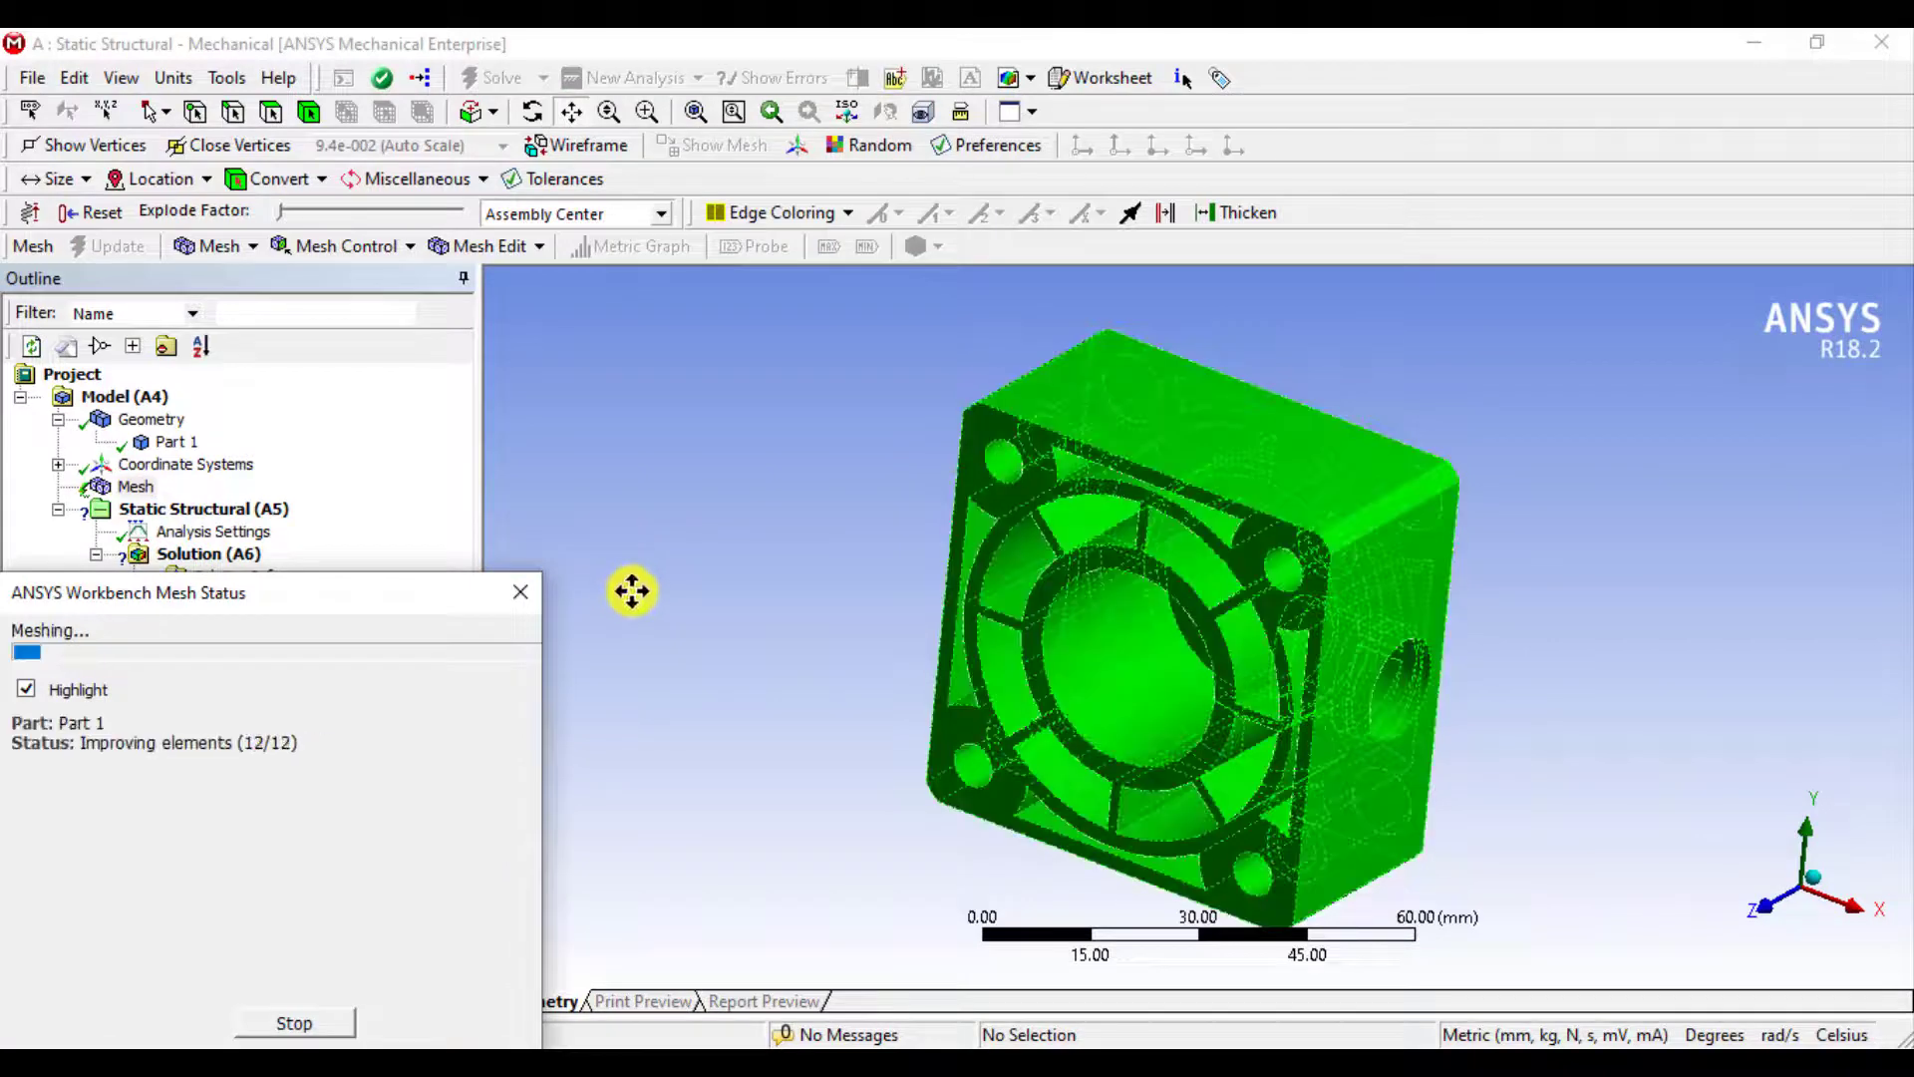
pyautogui.click(709, 586)
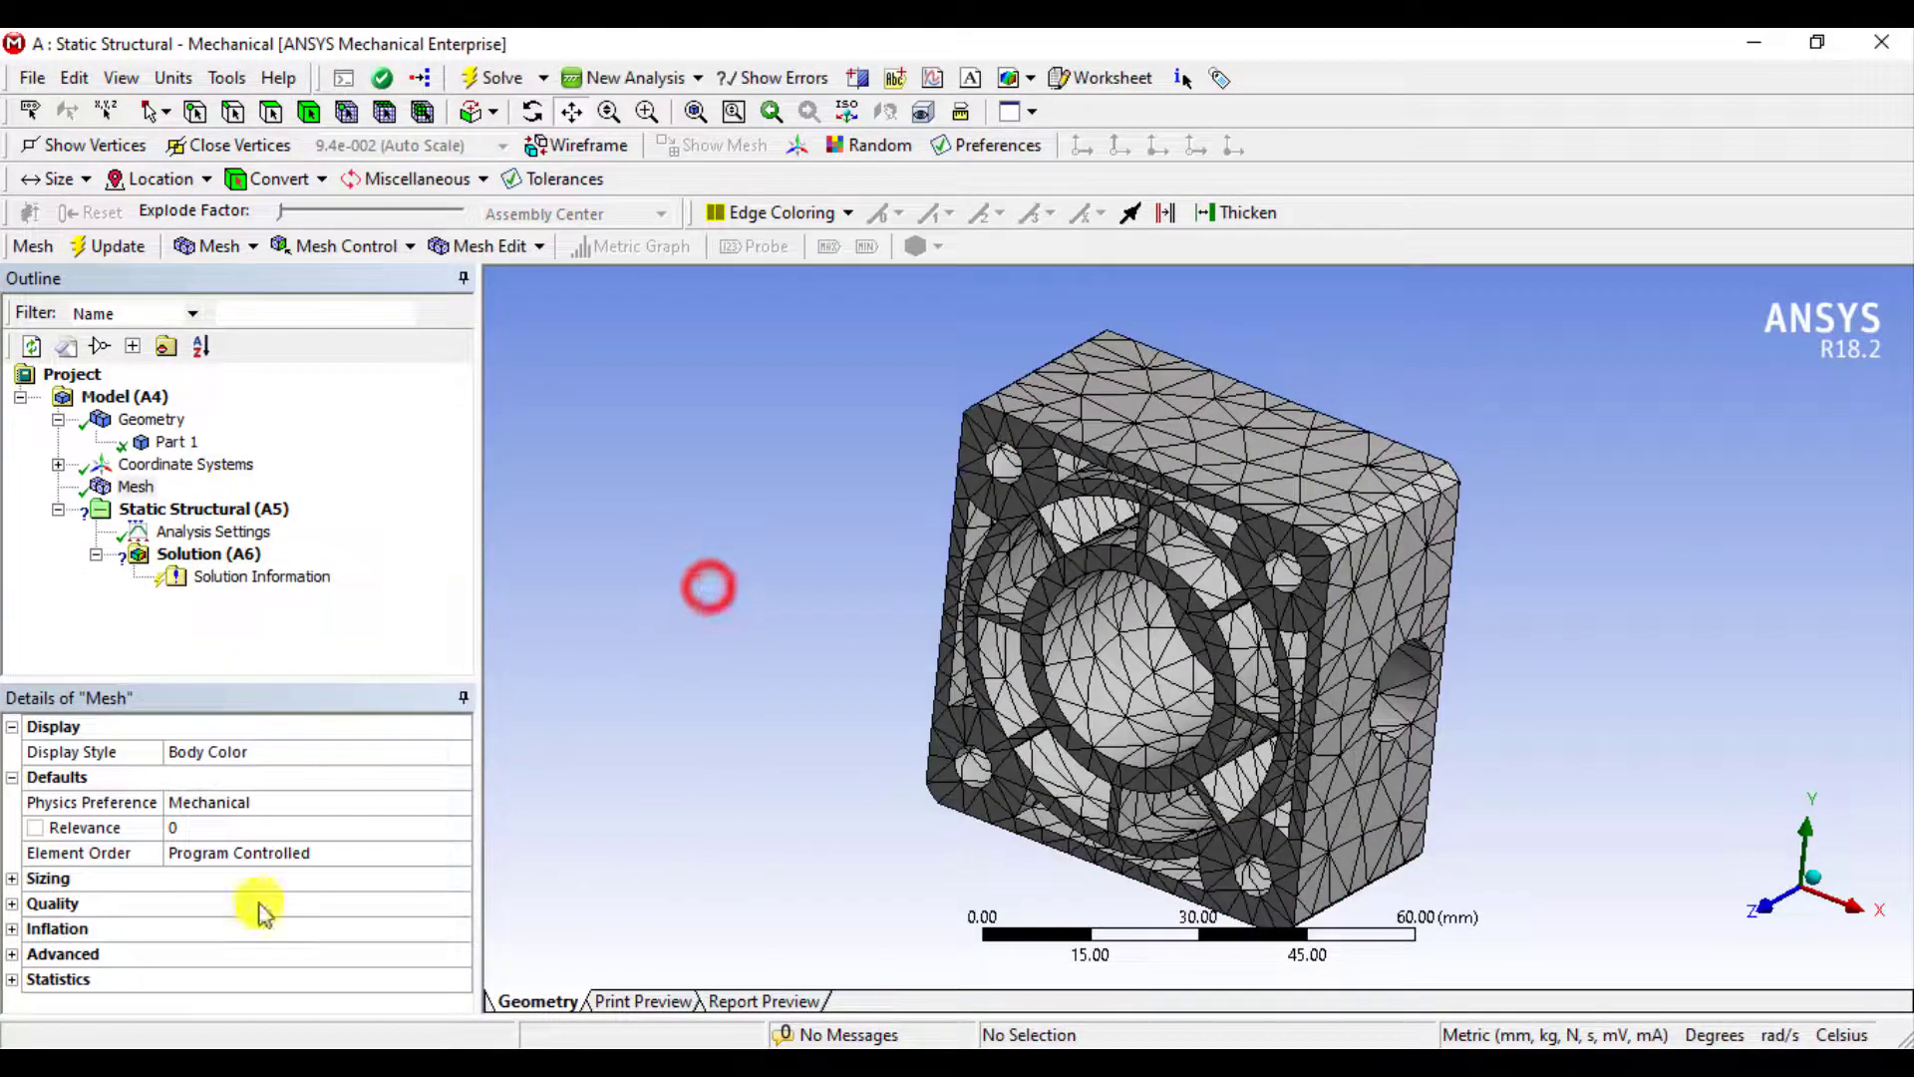
# Examine the mesh statistics for the number of nodes and elements
pyautogui.click(12, 978)
pyautogui.scroll(-1, 159, 931)
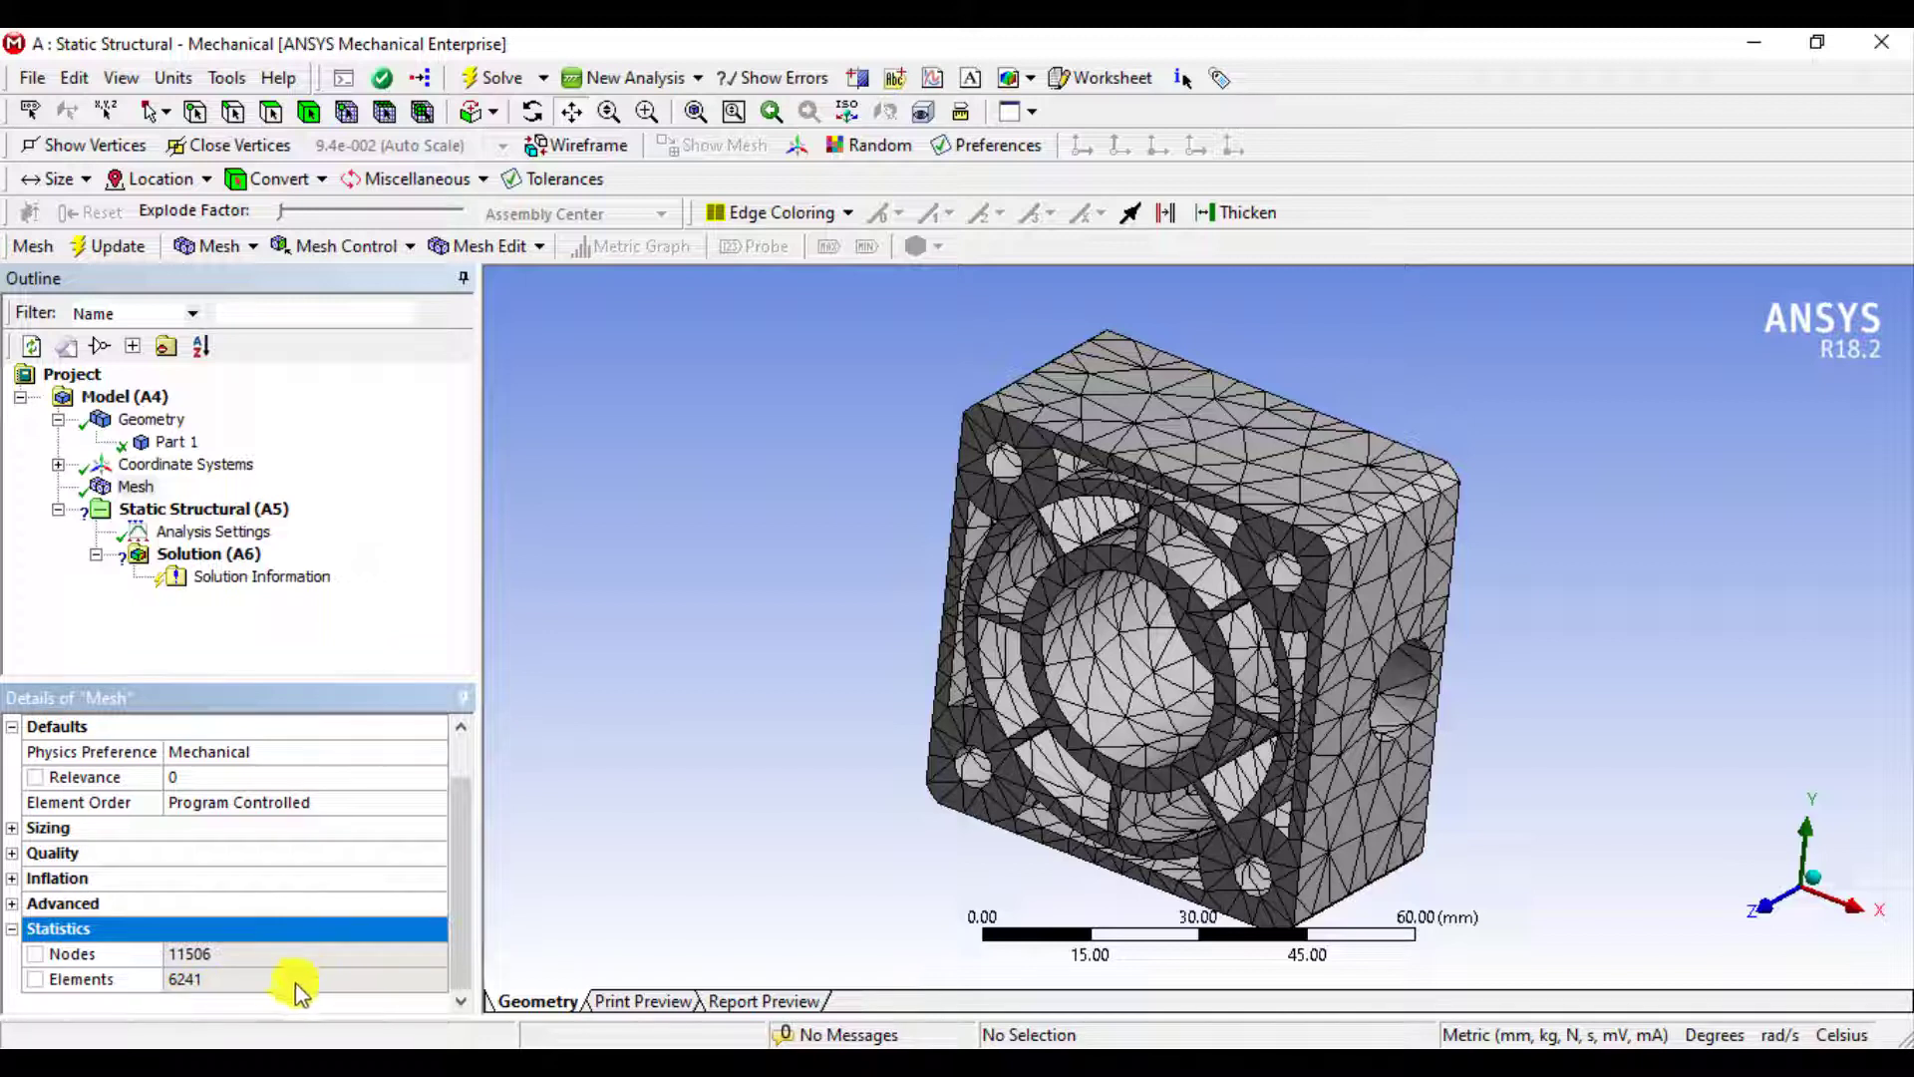
pyautogui.scroll(1, 247, 987)
pyautogui.scroll(-1, 247, 987)
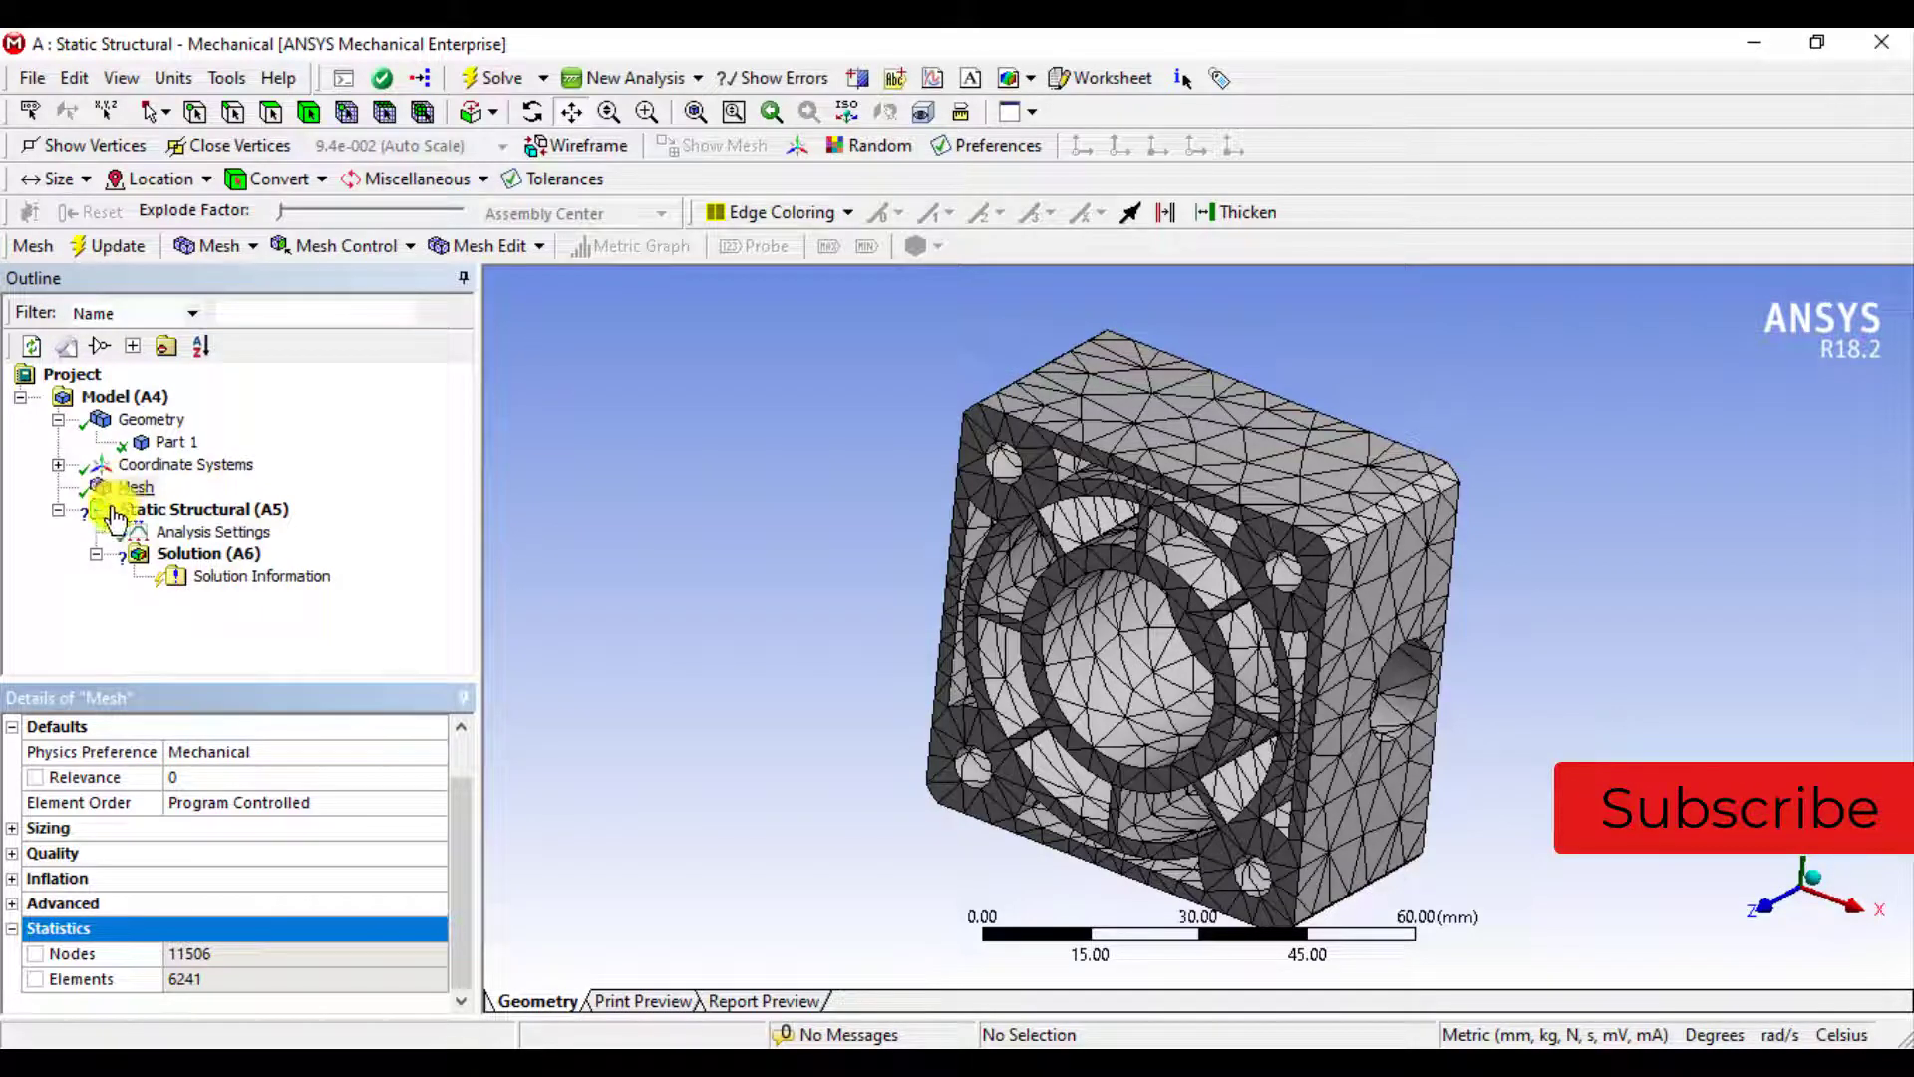
pyautogui.scroll(1, 148, 877)
pyautogui.scroll(-1, 160, 863)
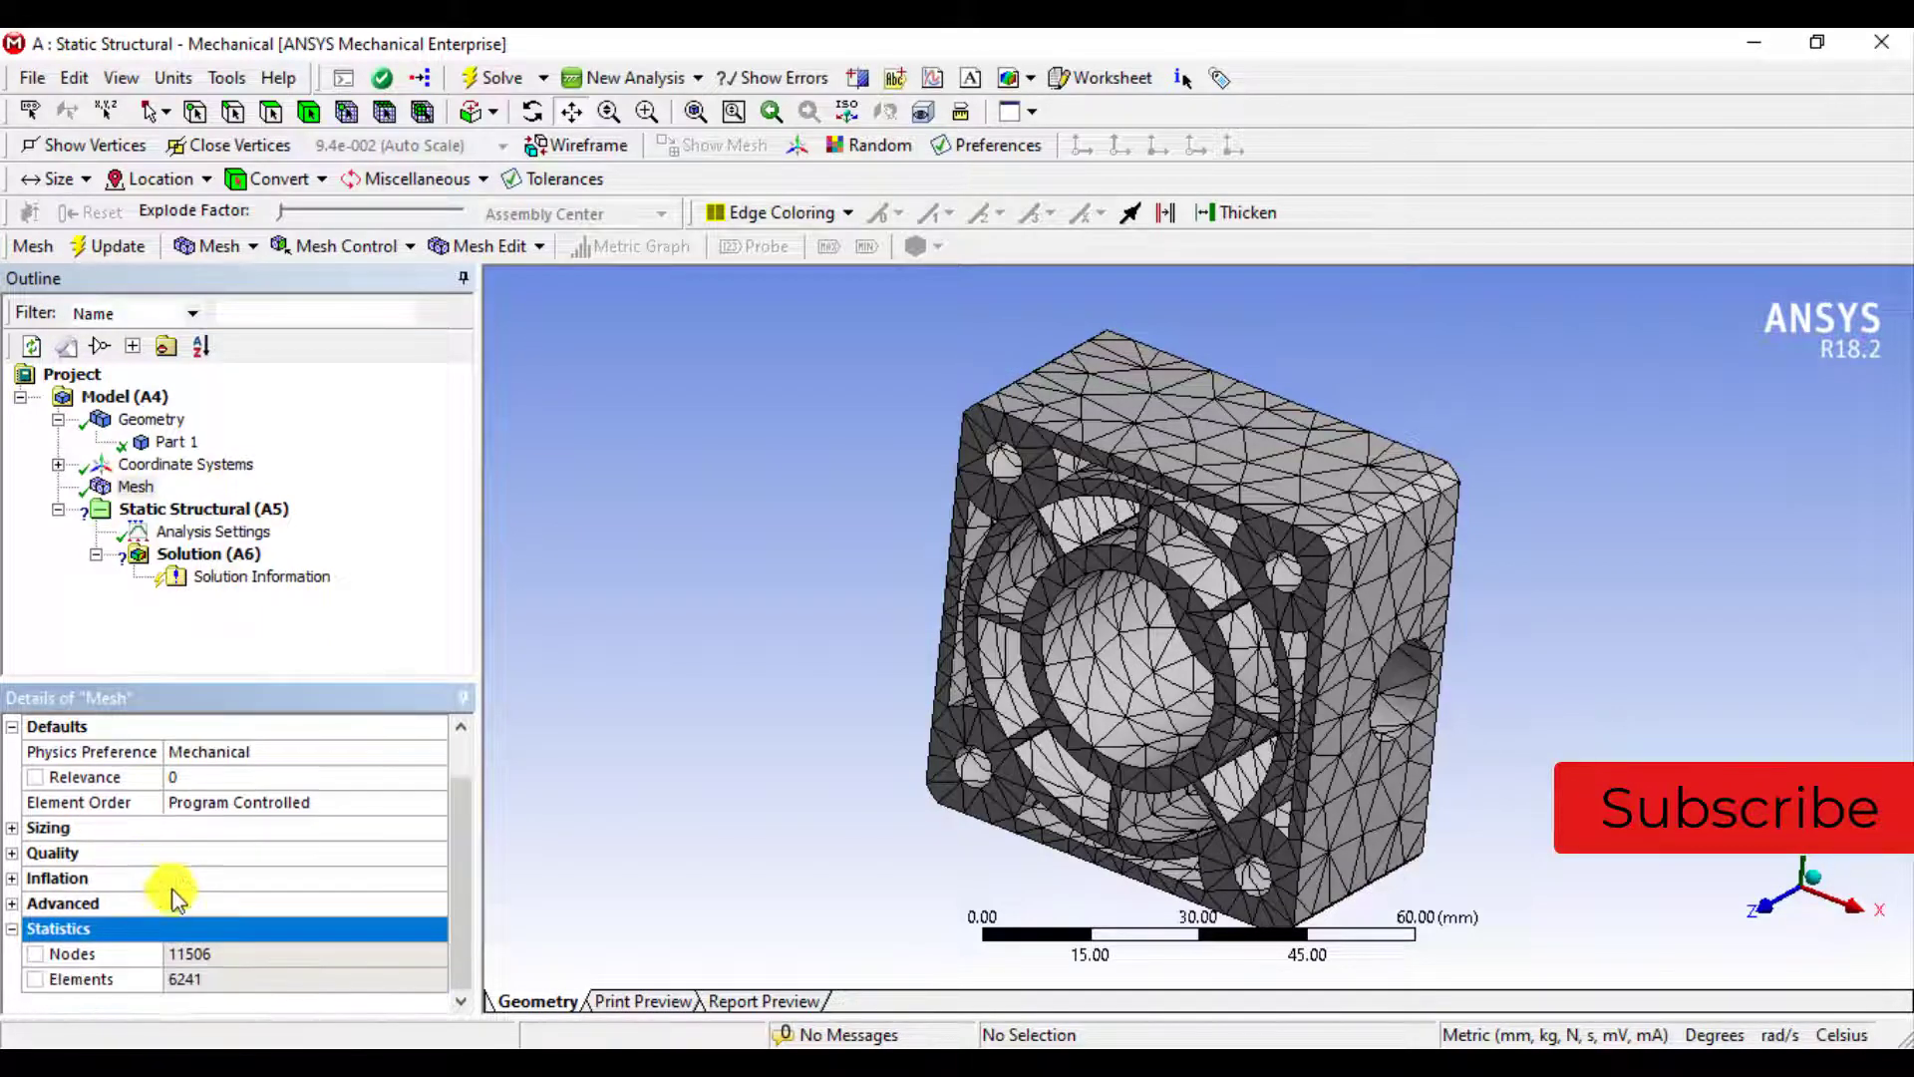
pyautogui.click(208, 978)
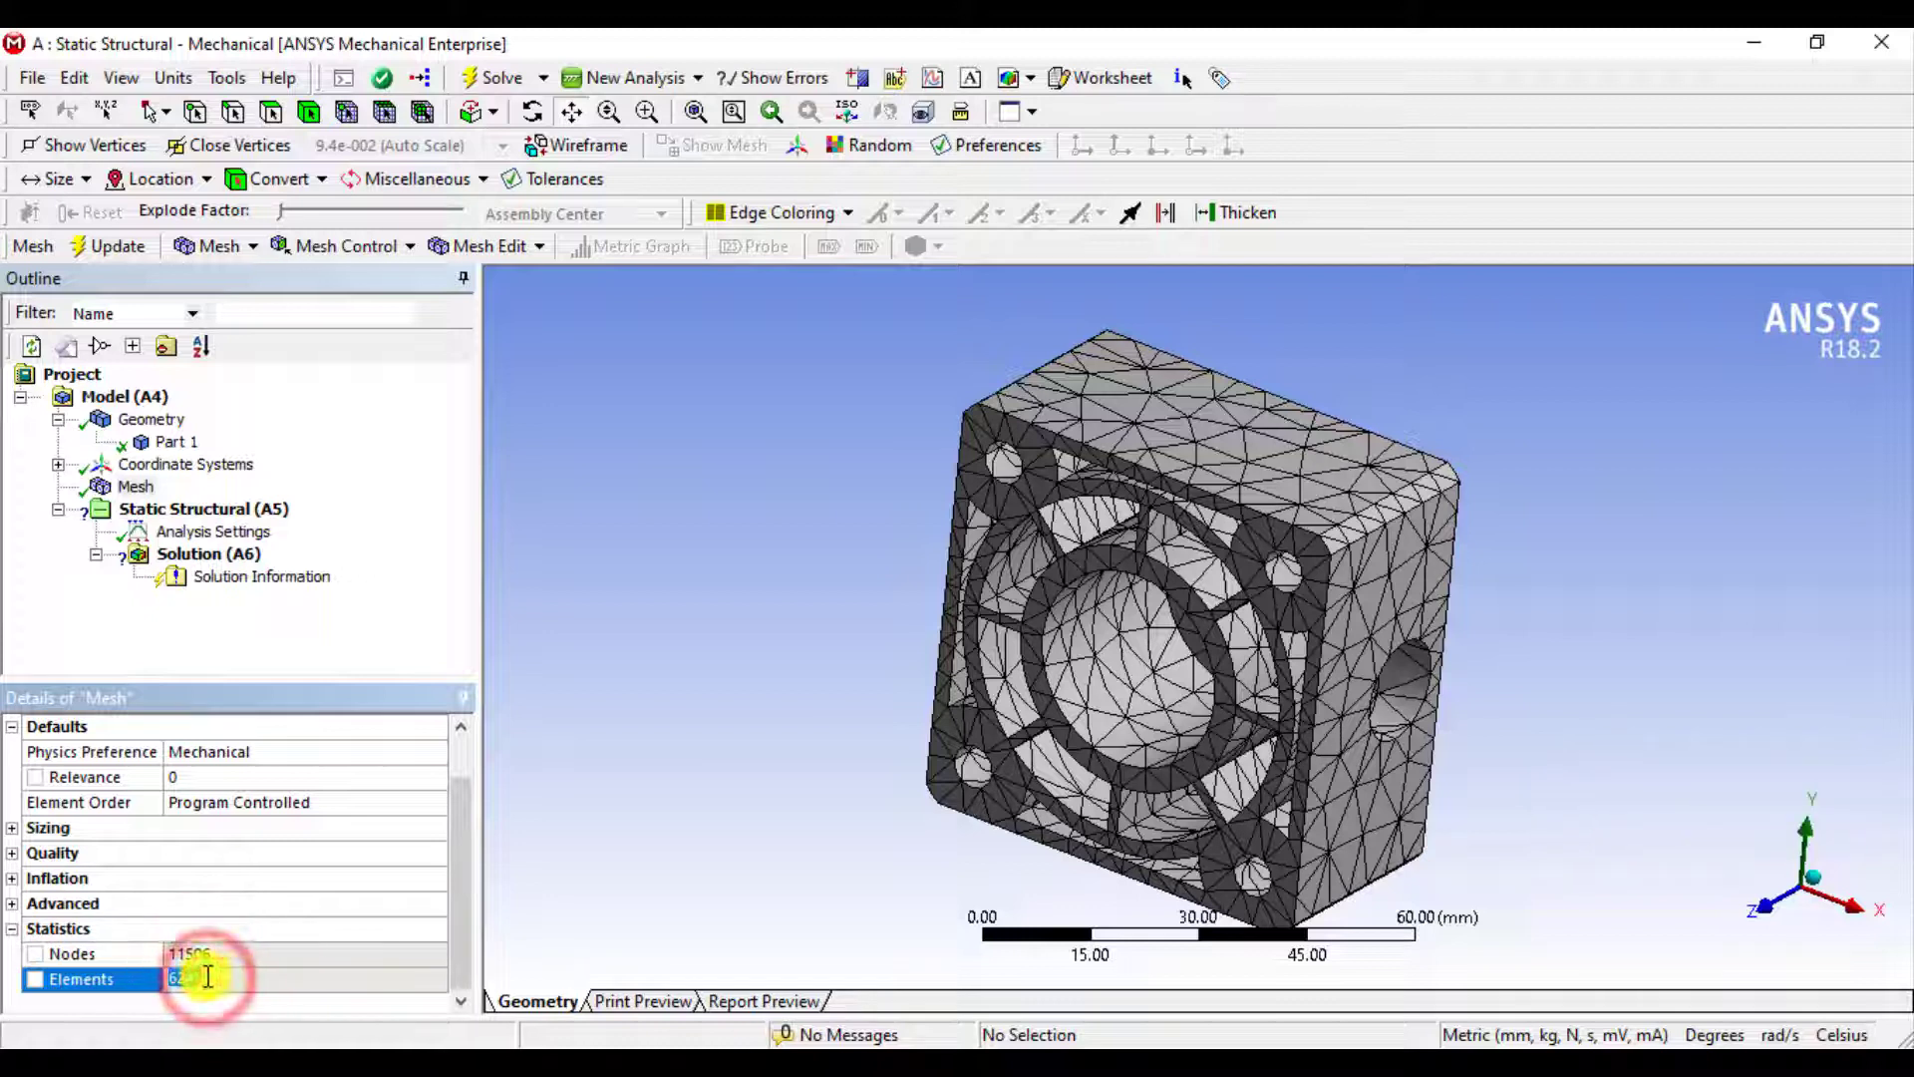
pyautogui.click(198, 954)
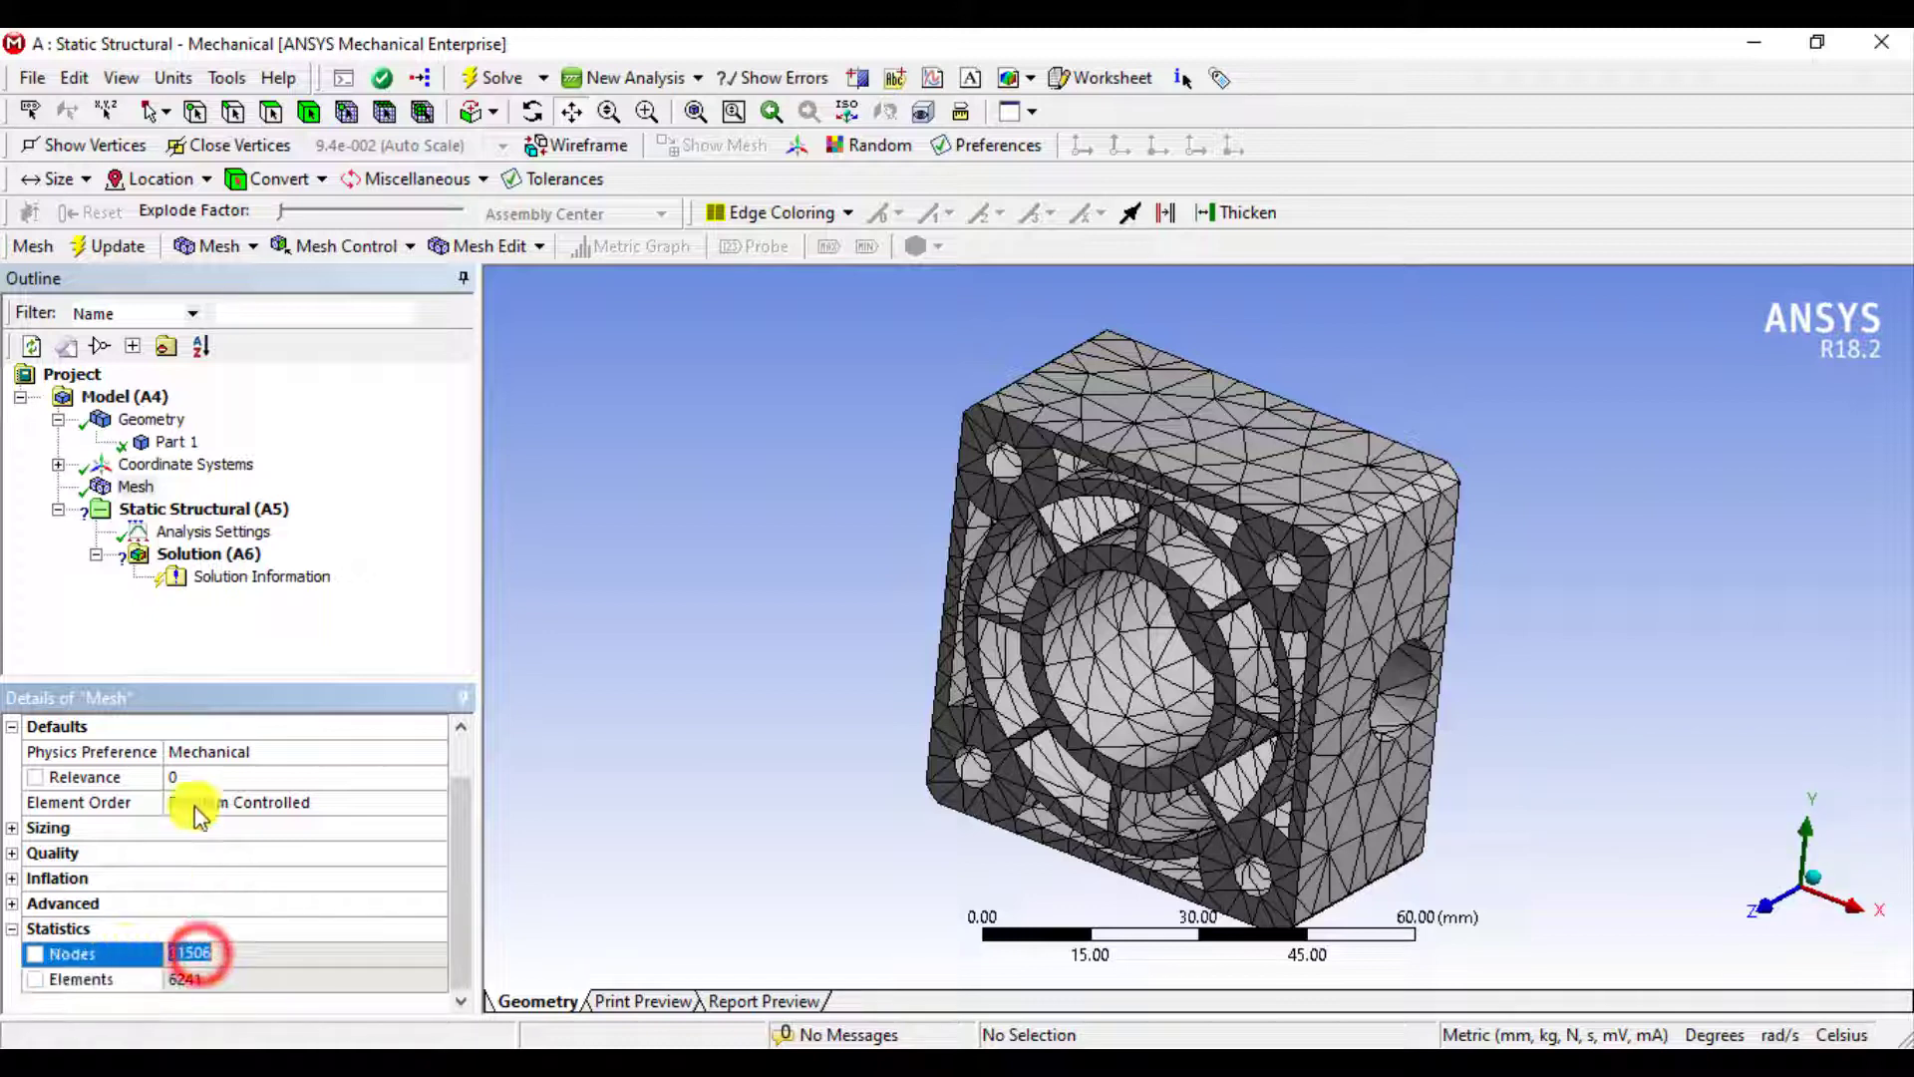
pyautogui.rightClick(141, 493)
pyautogui.moveTo(165, 500)
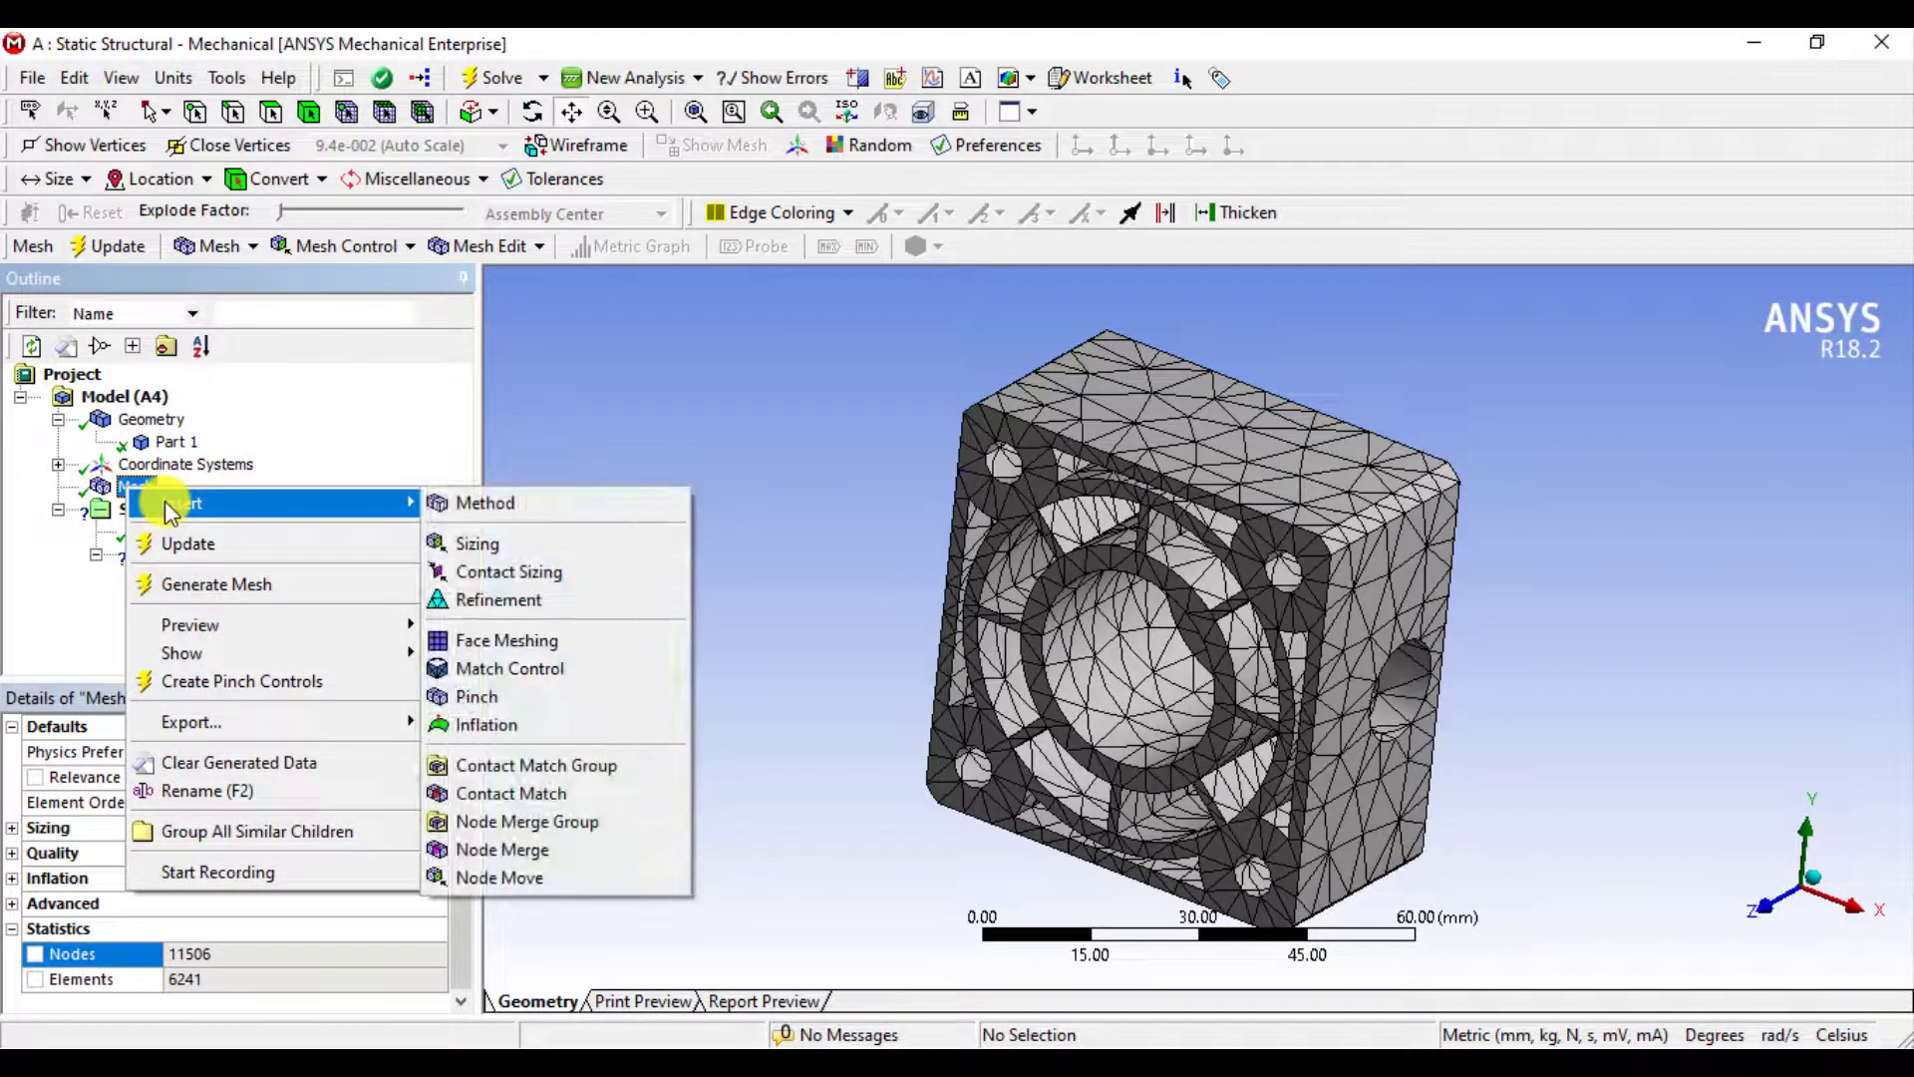
pyautogui.click(675, 461)
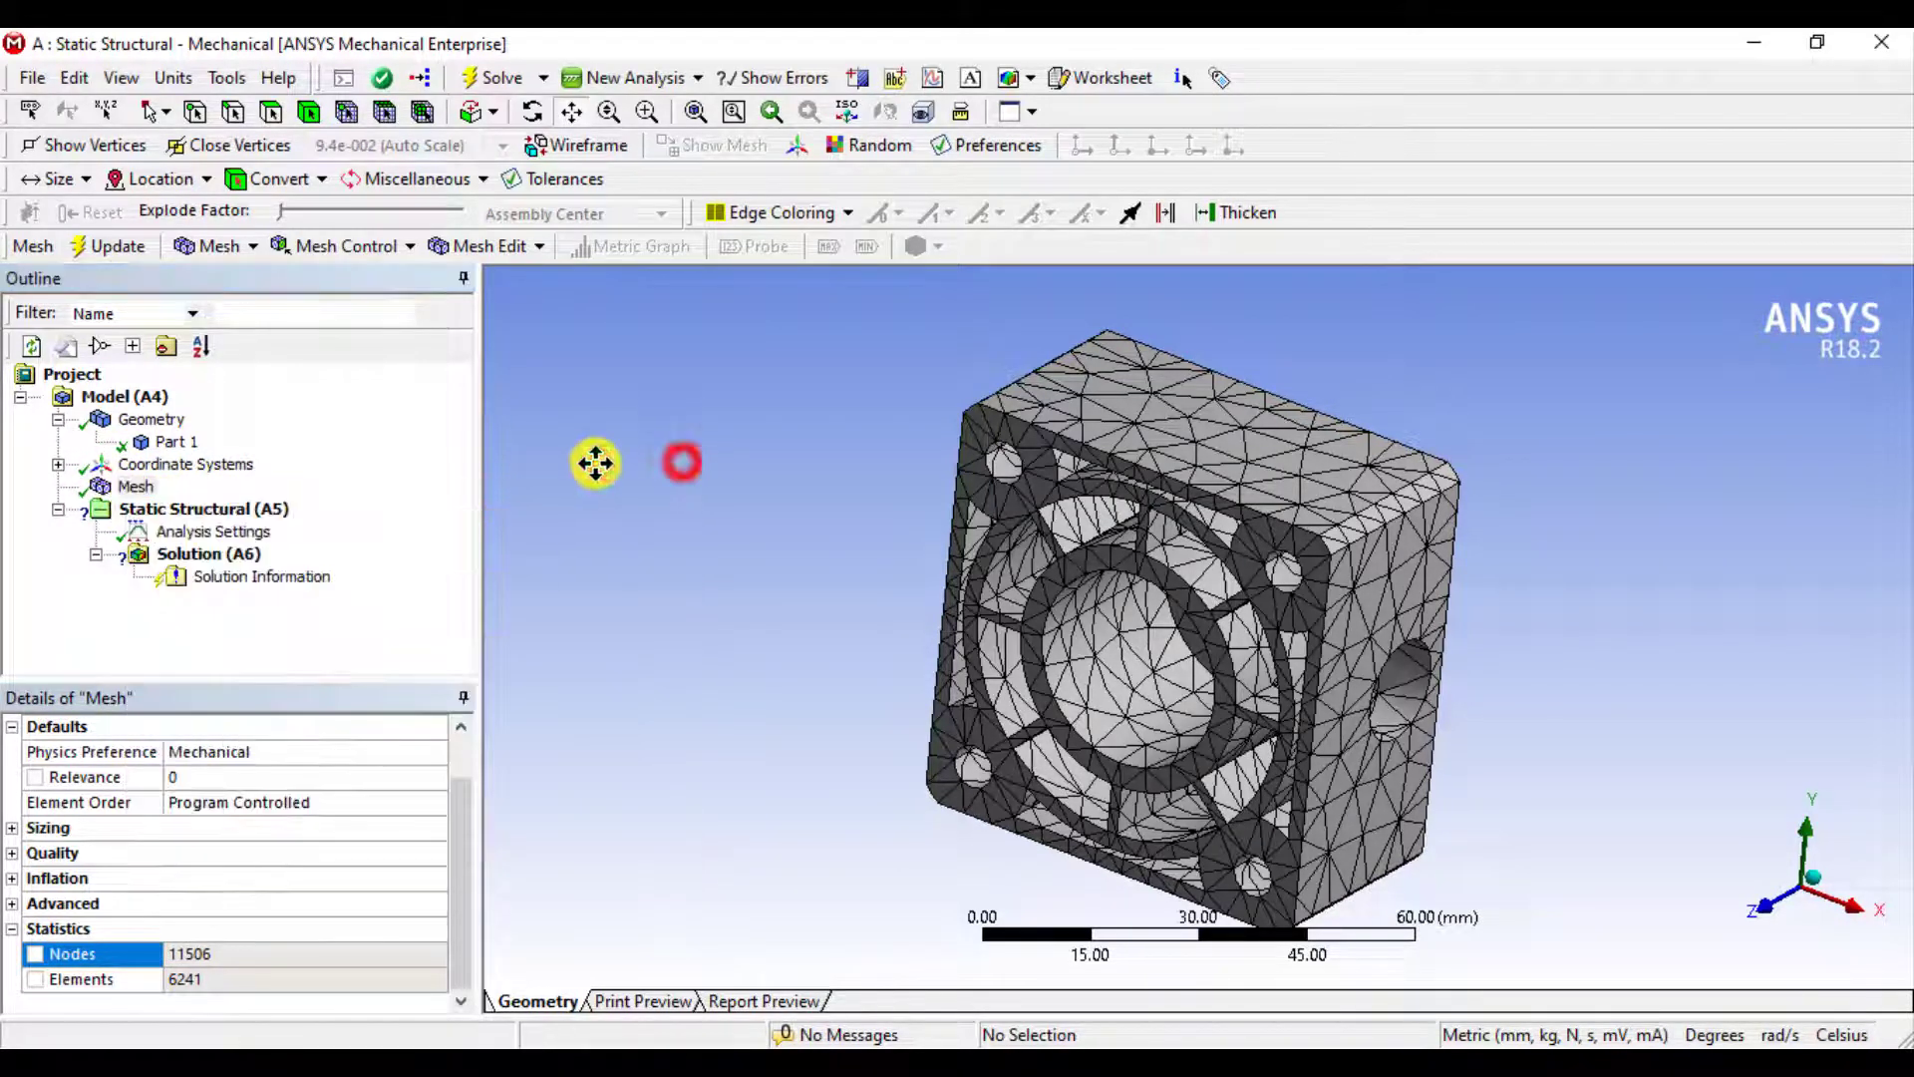
# Clear the generated mesh data from the model
pyautogui.rightClick(121, 492)
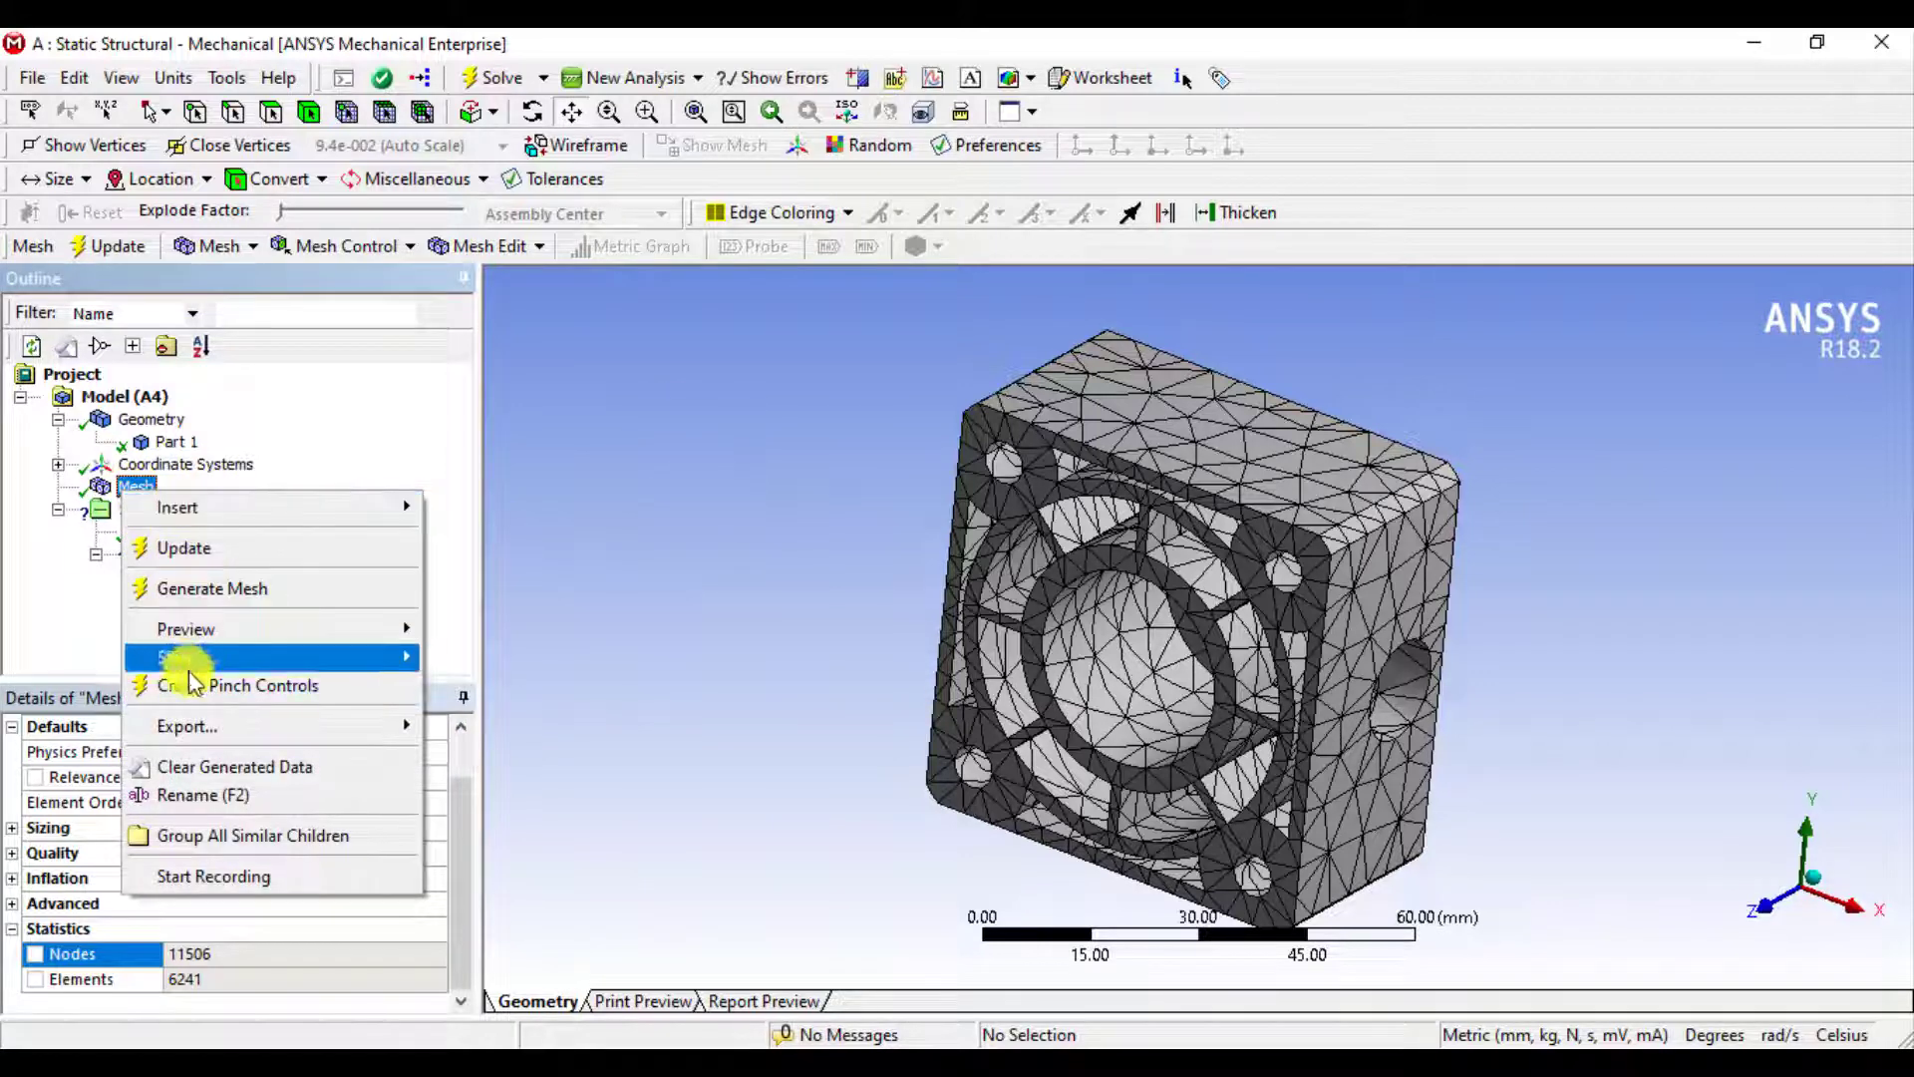
pyautogui.click(204, 766)
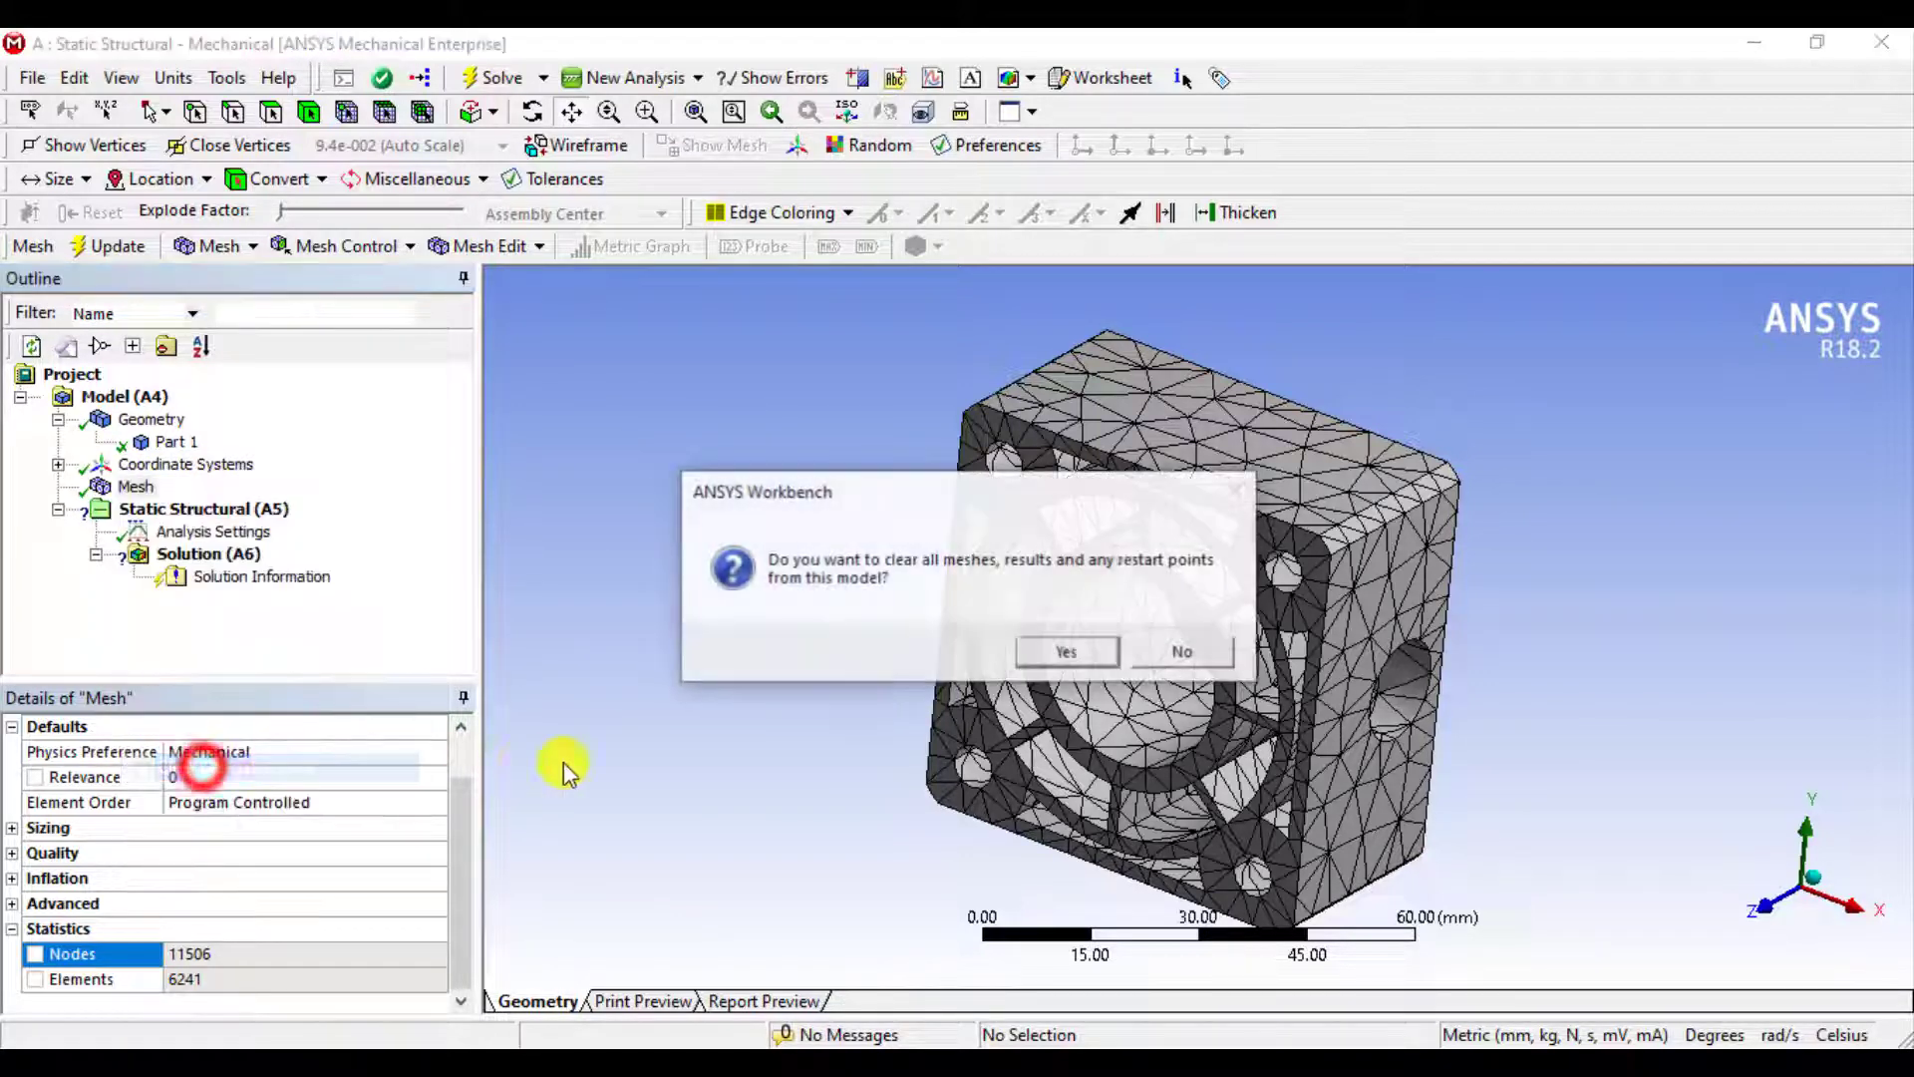
pyautogui.click(1075, 652)
pyautogui.click(727, 641)
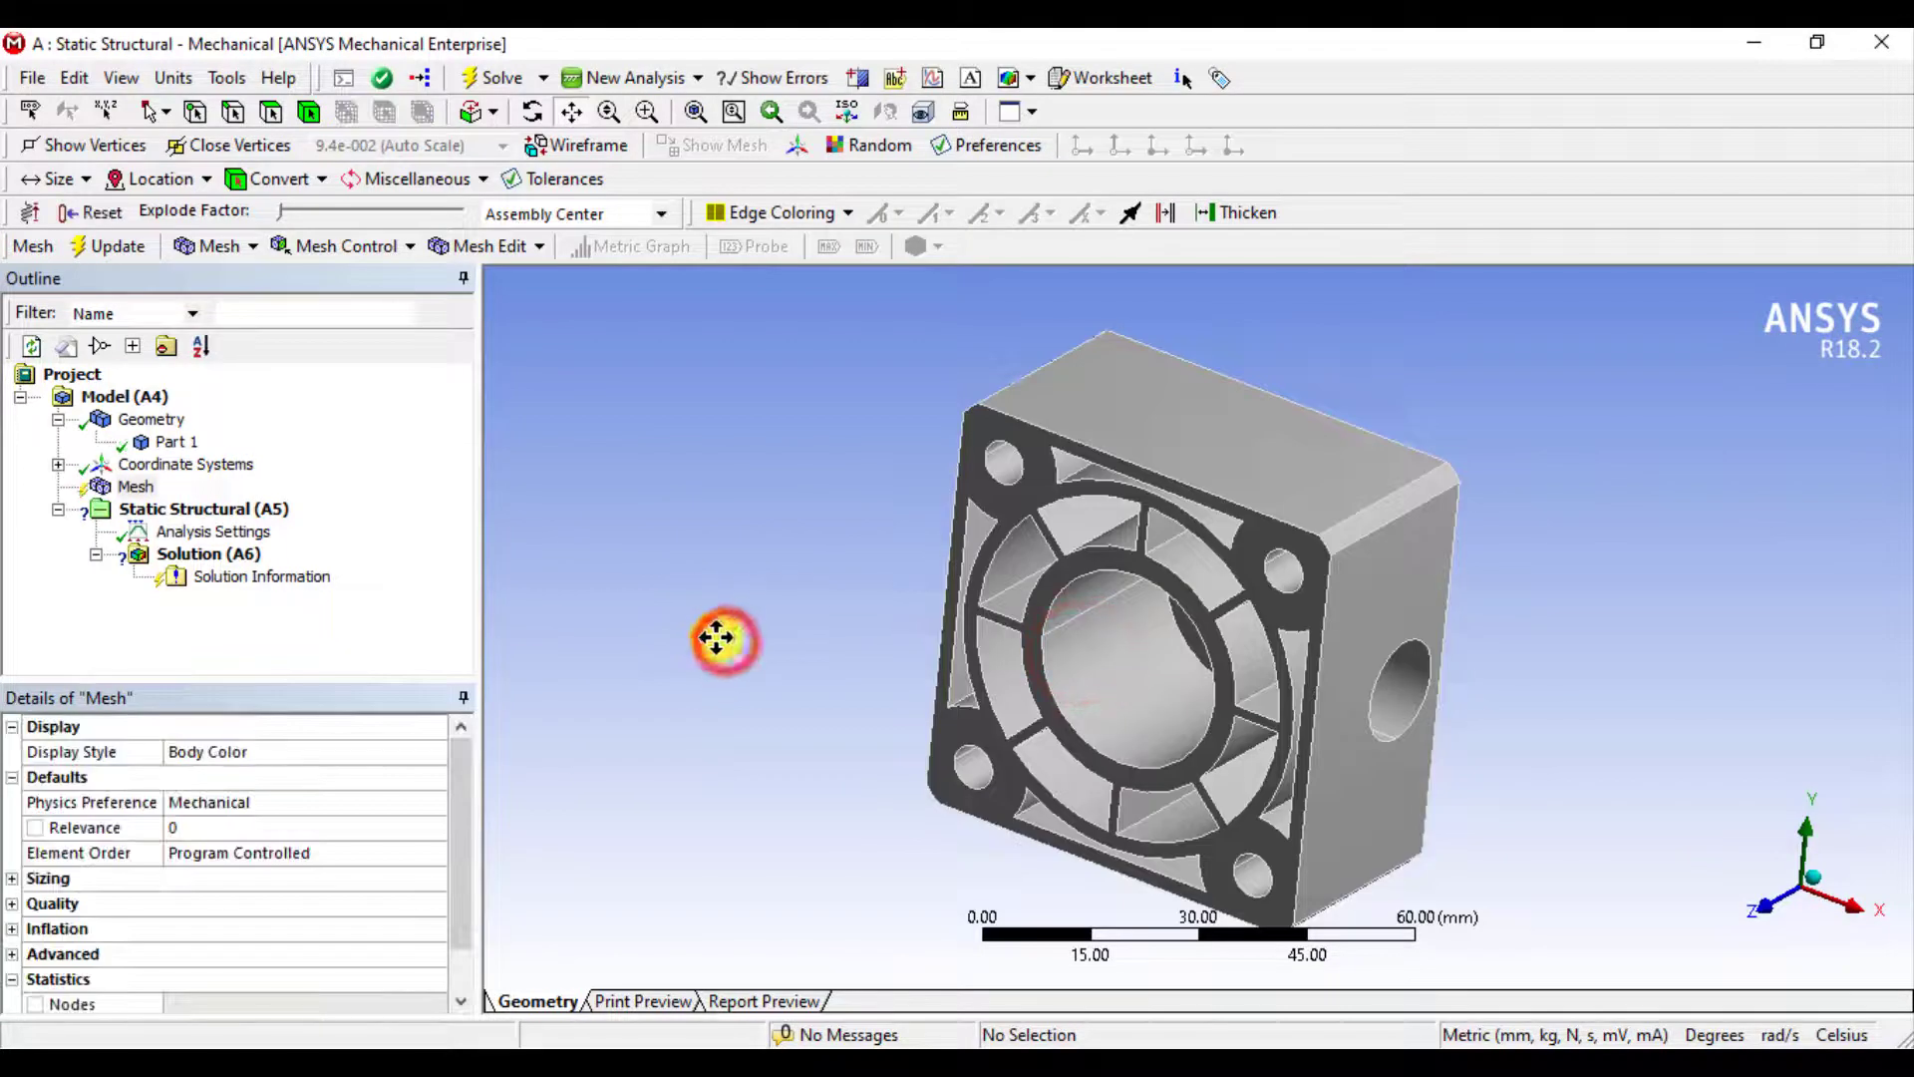
# Select Part 1 in the model's geometry to view its details
pyautogui.click(178, 443)
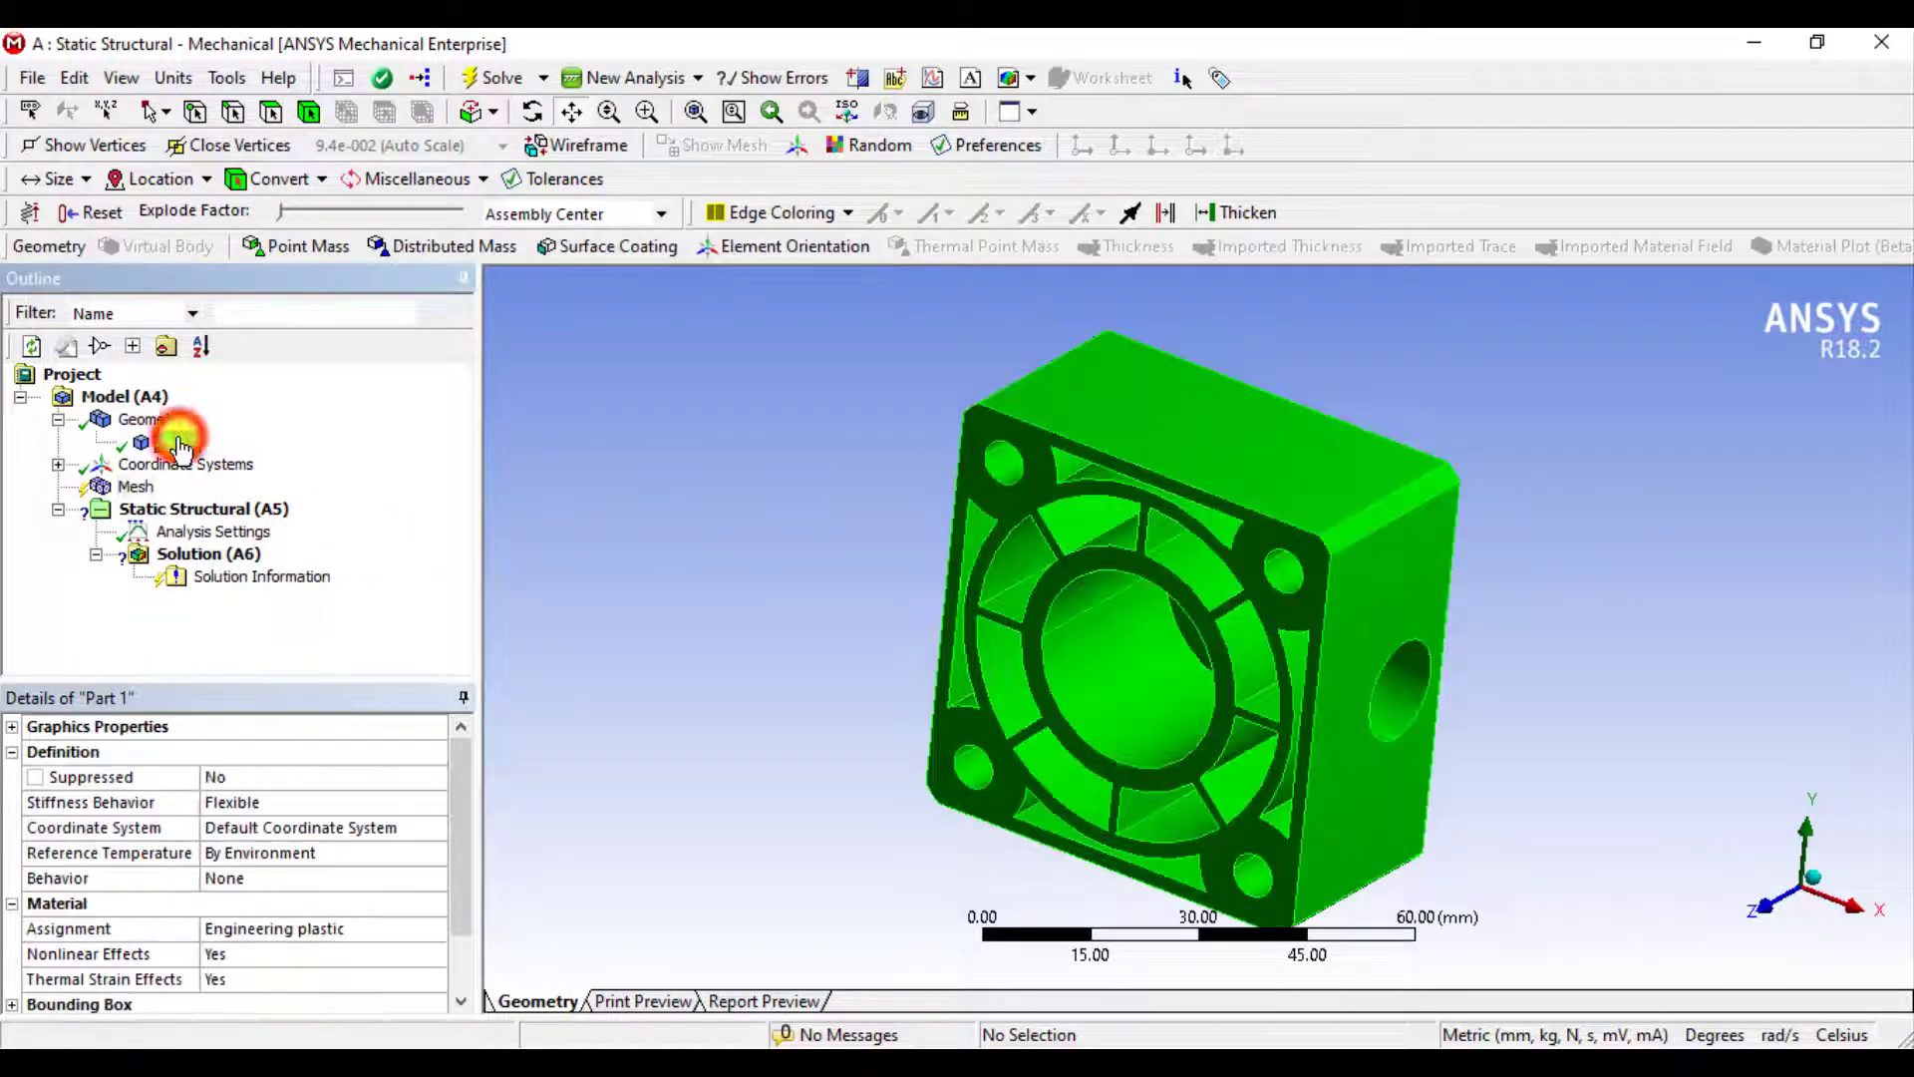
# Generate the cover's mesh again with the default settings and show its node and element statistics
pyautogui.click(362, 930)
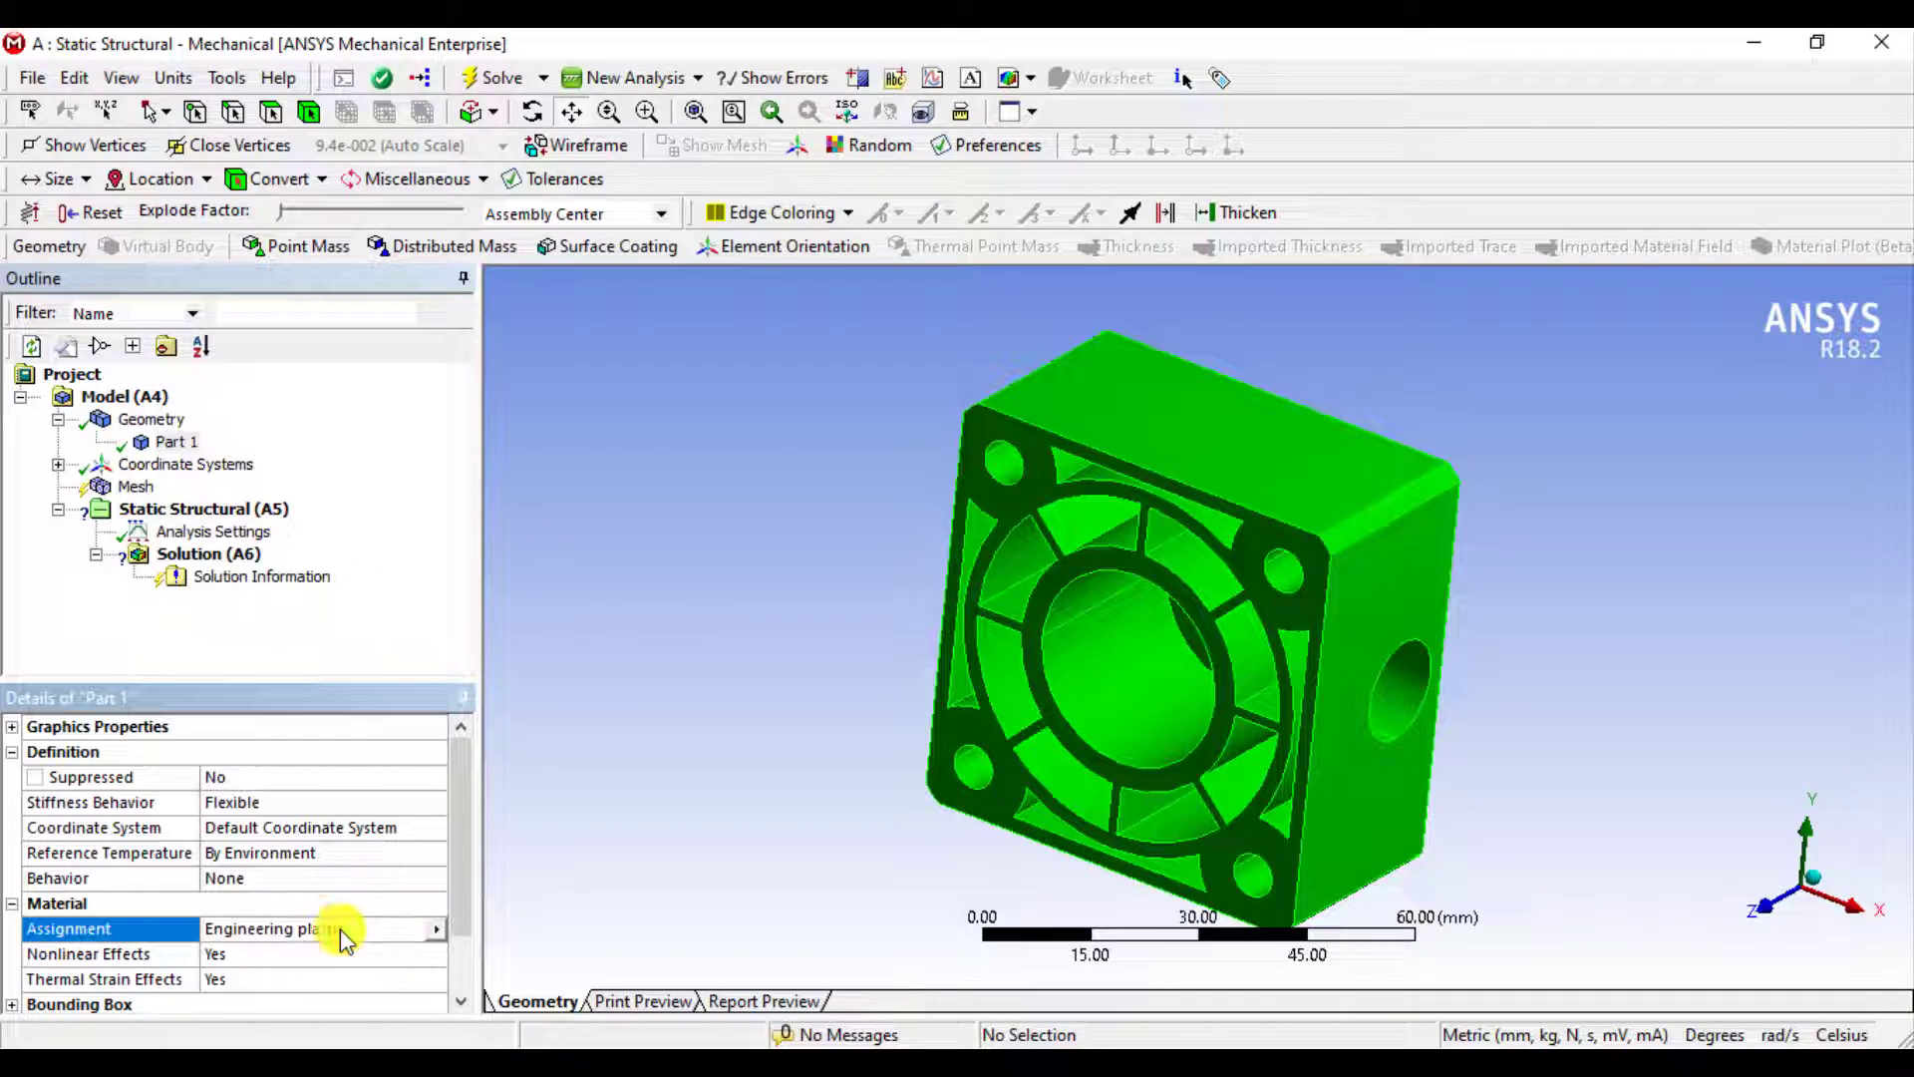
pyautogui.click(120, 489)
pyautogui.rightClick(121, 489)
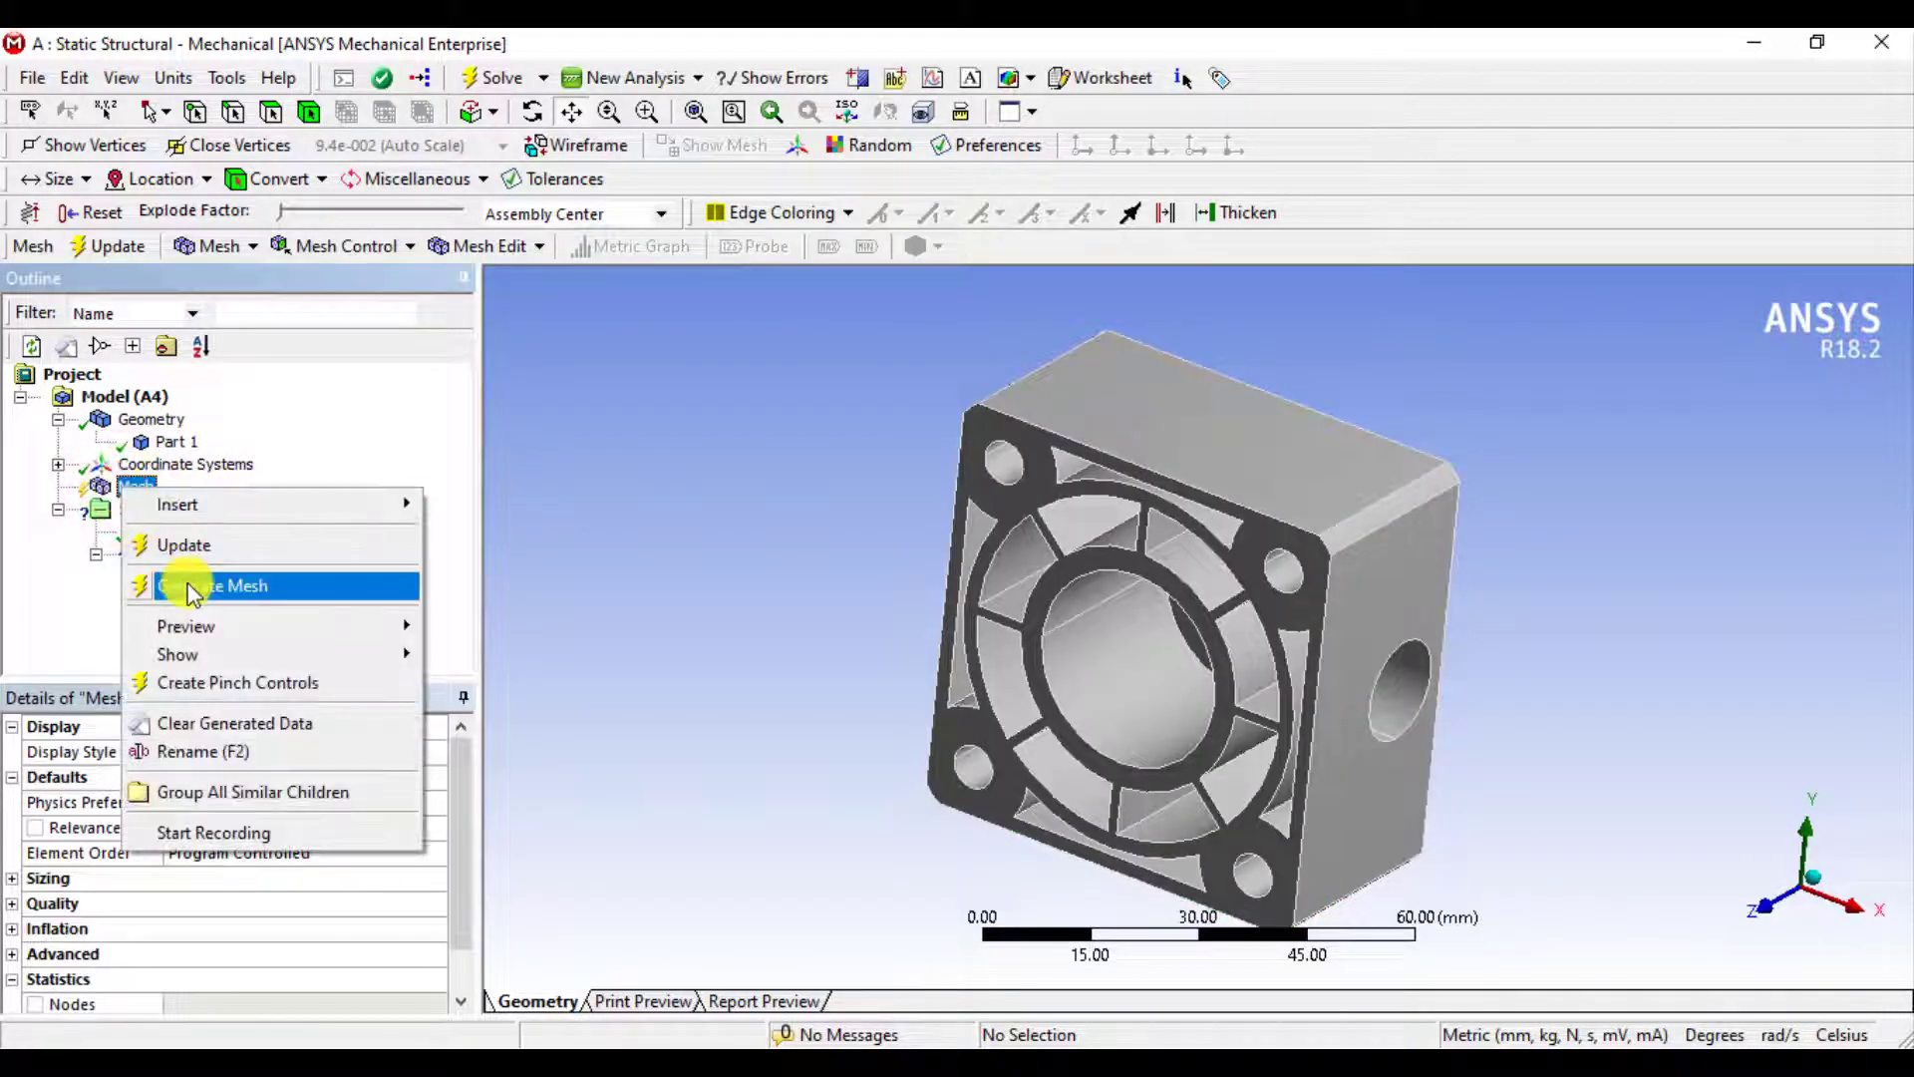
pyautogui.click(191, 588)
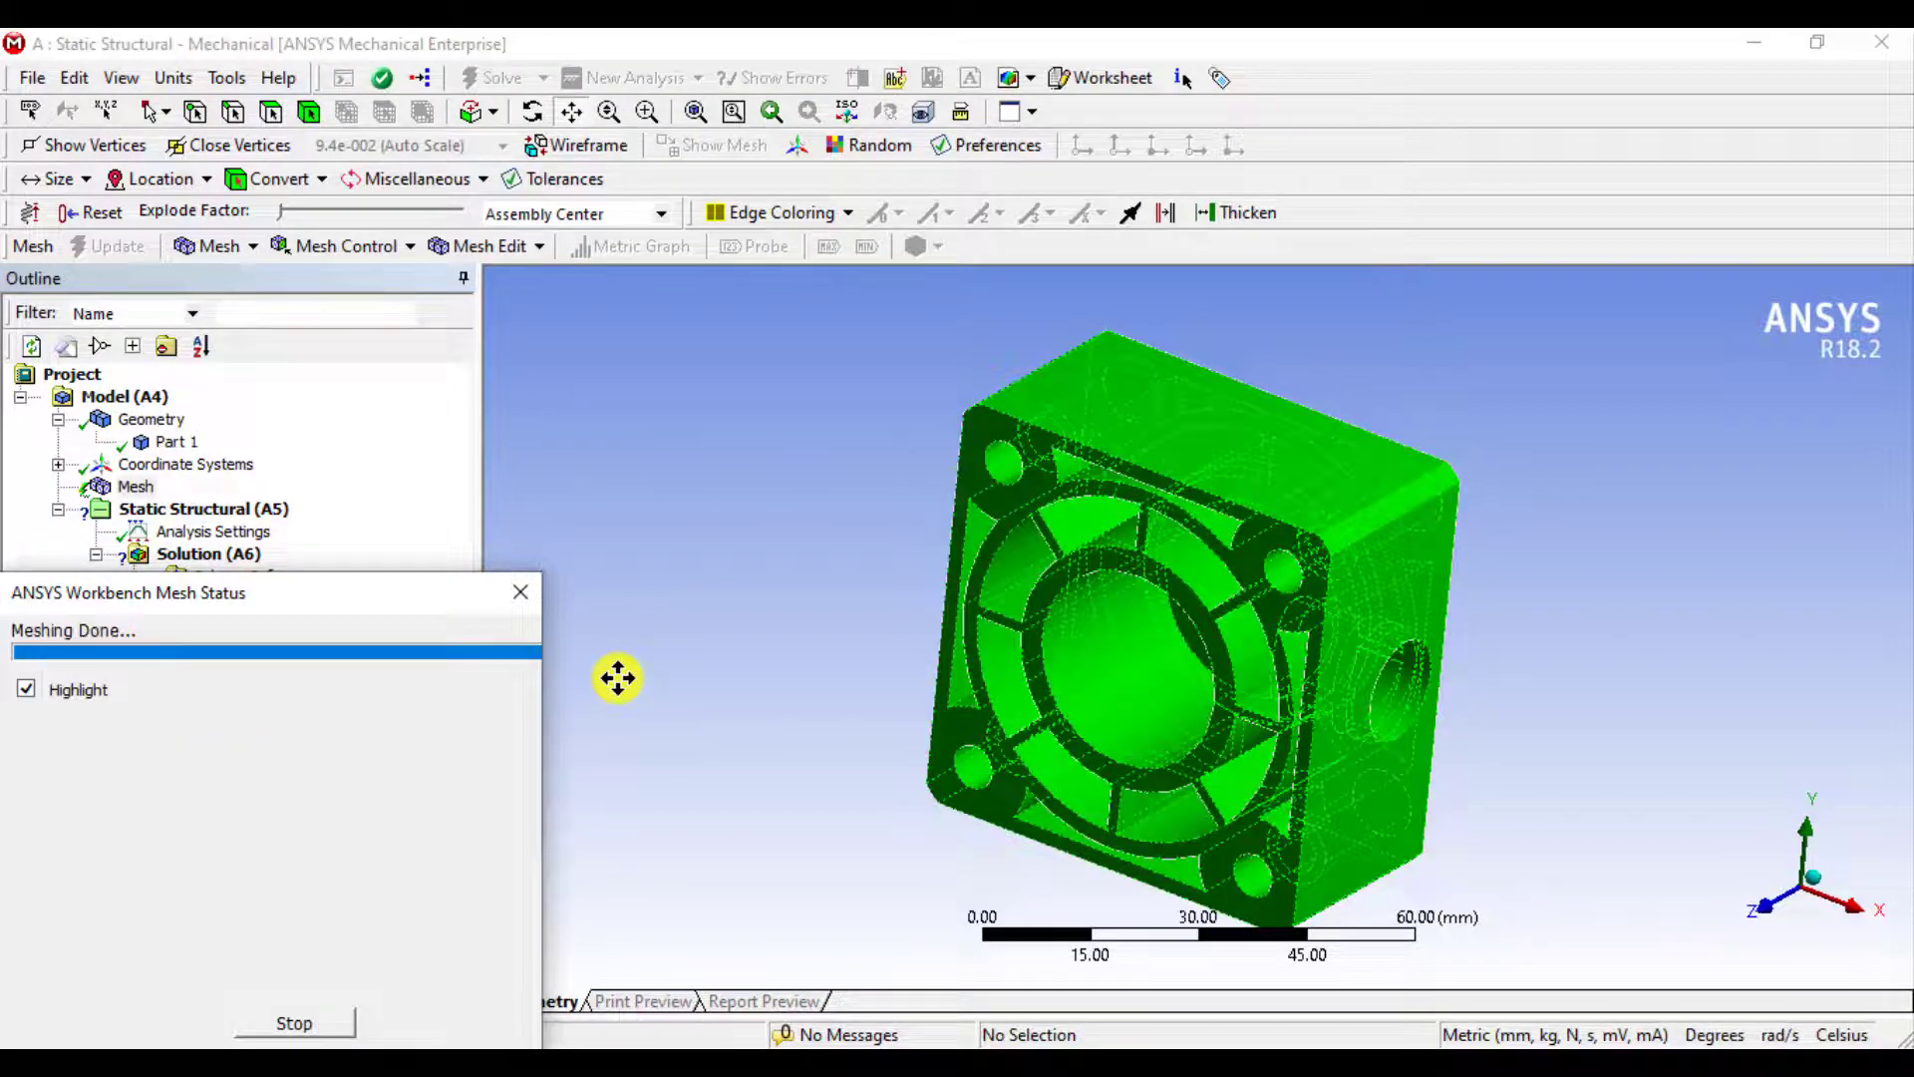
pyautogui.scroll(-1, 163, 958)
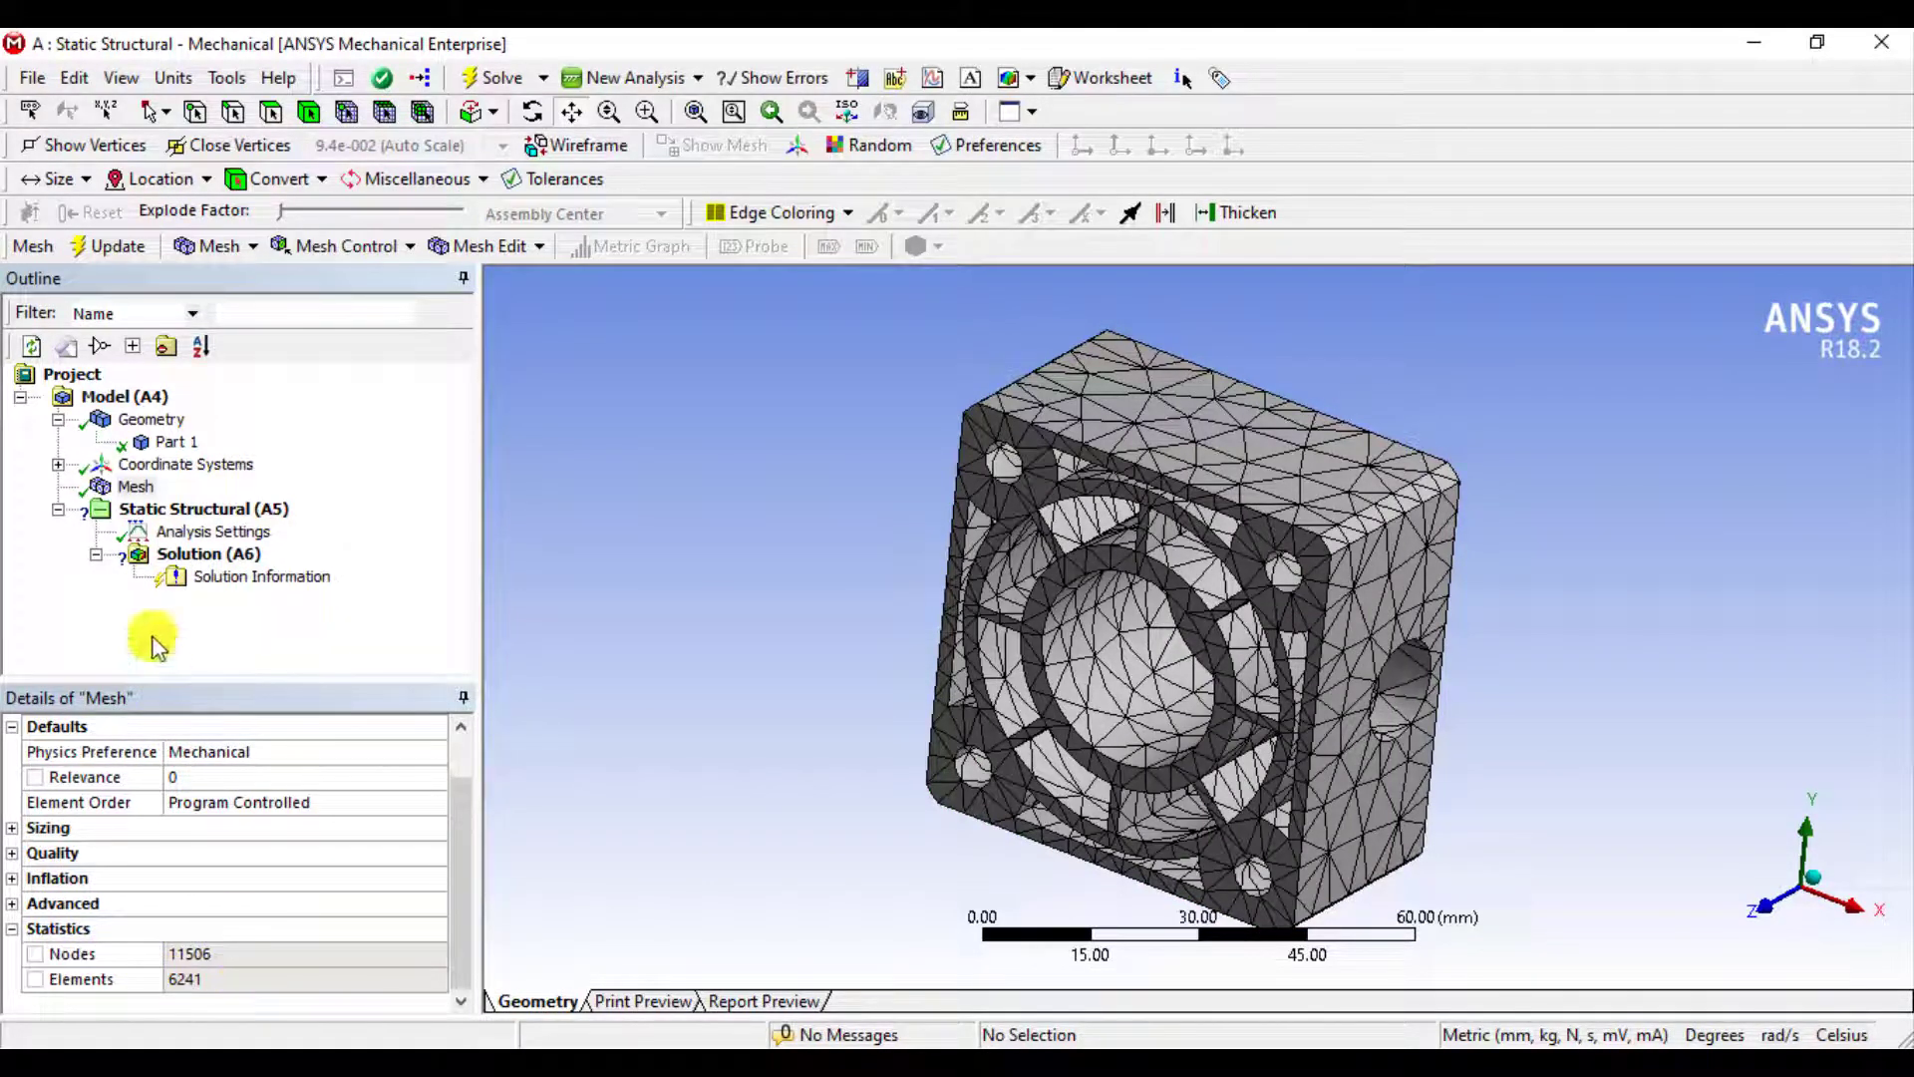
# Set the mesh element size to 2 mm in the sizing settings and check the active unit system
pyautogui.click(12, 827)
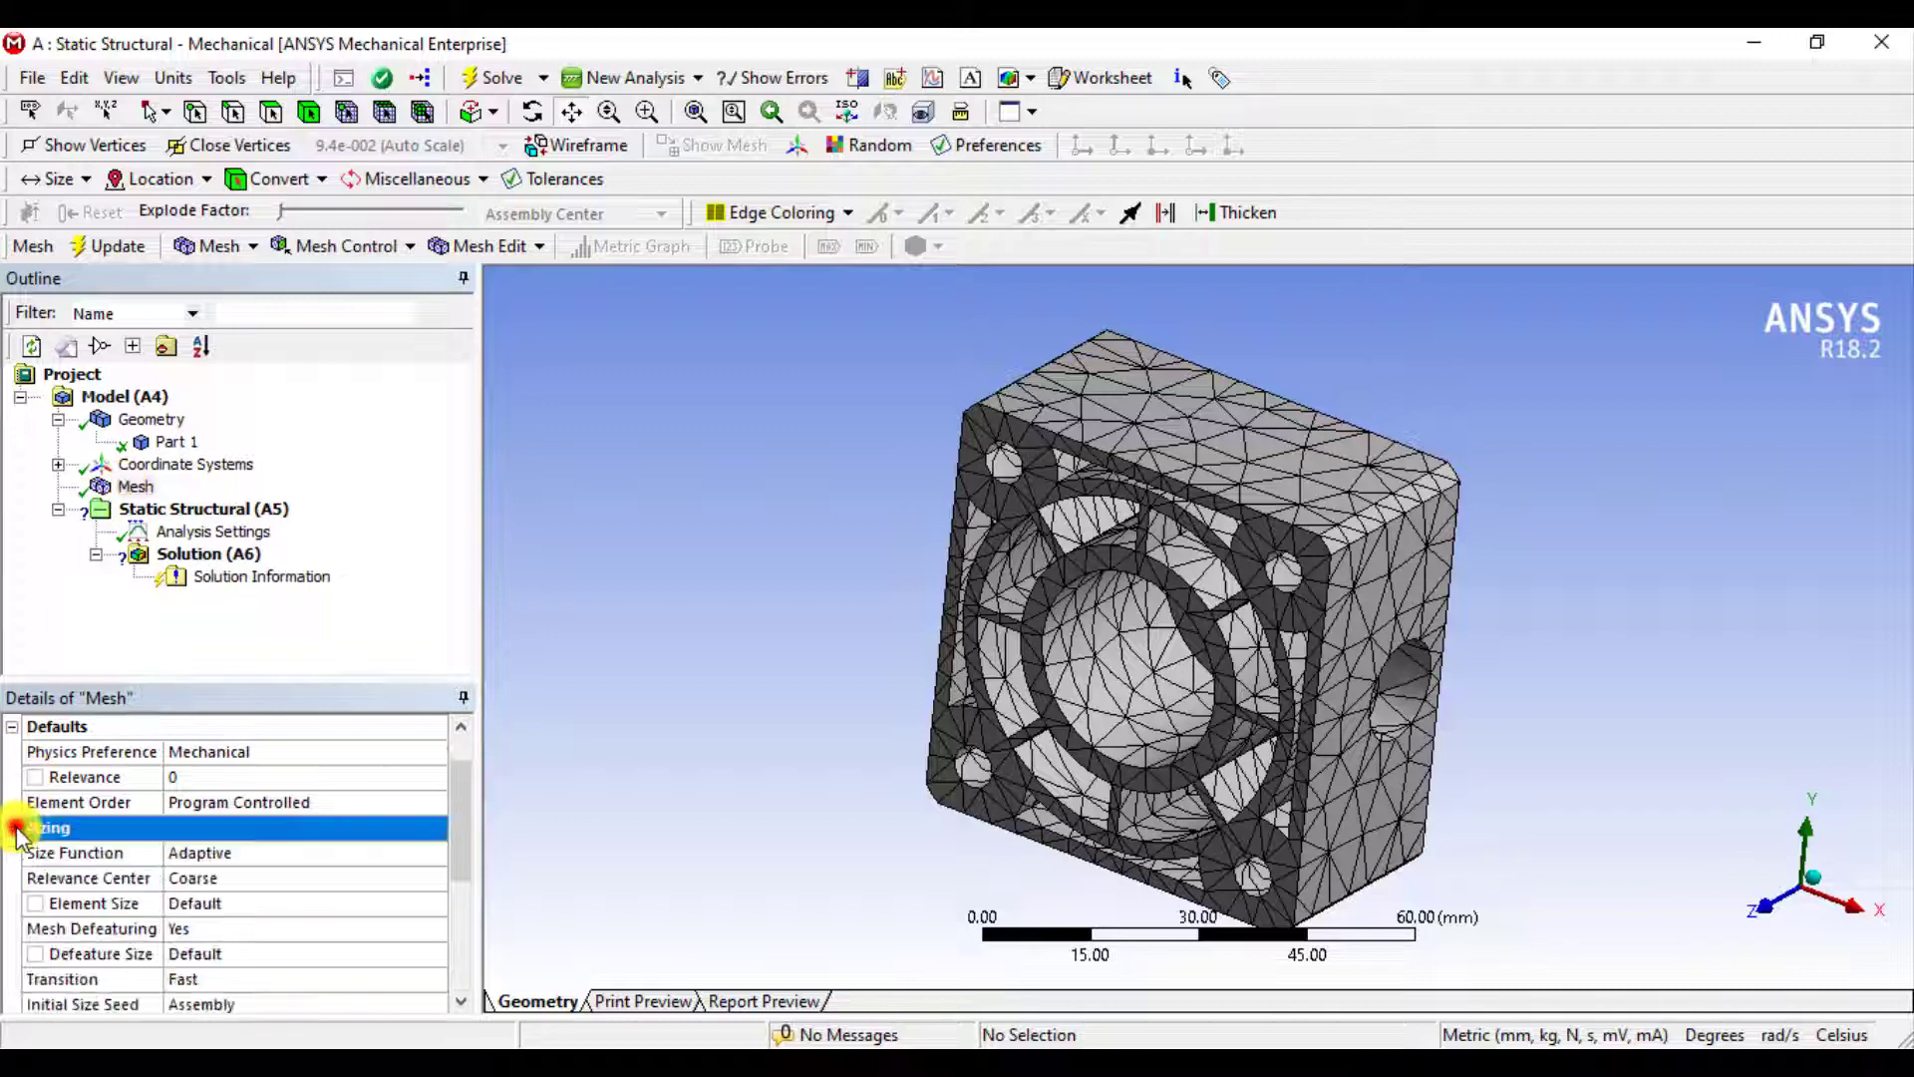
pyautogui.click(227, 903)
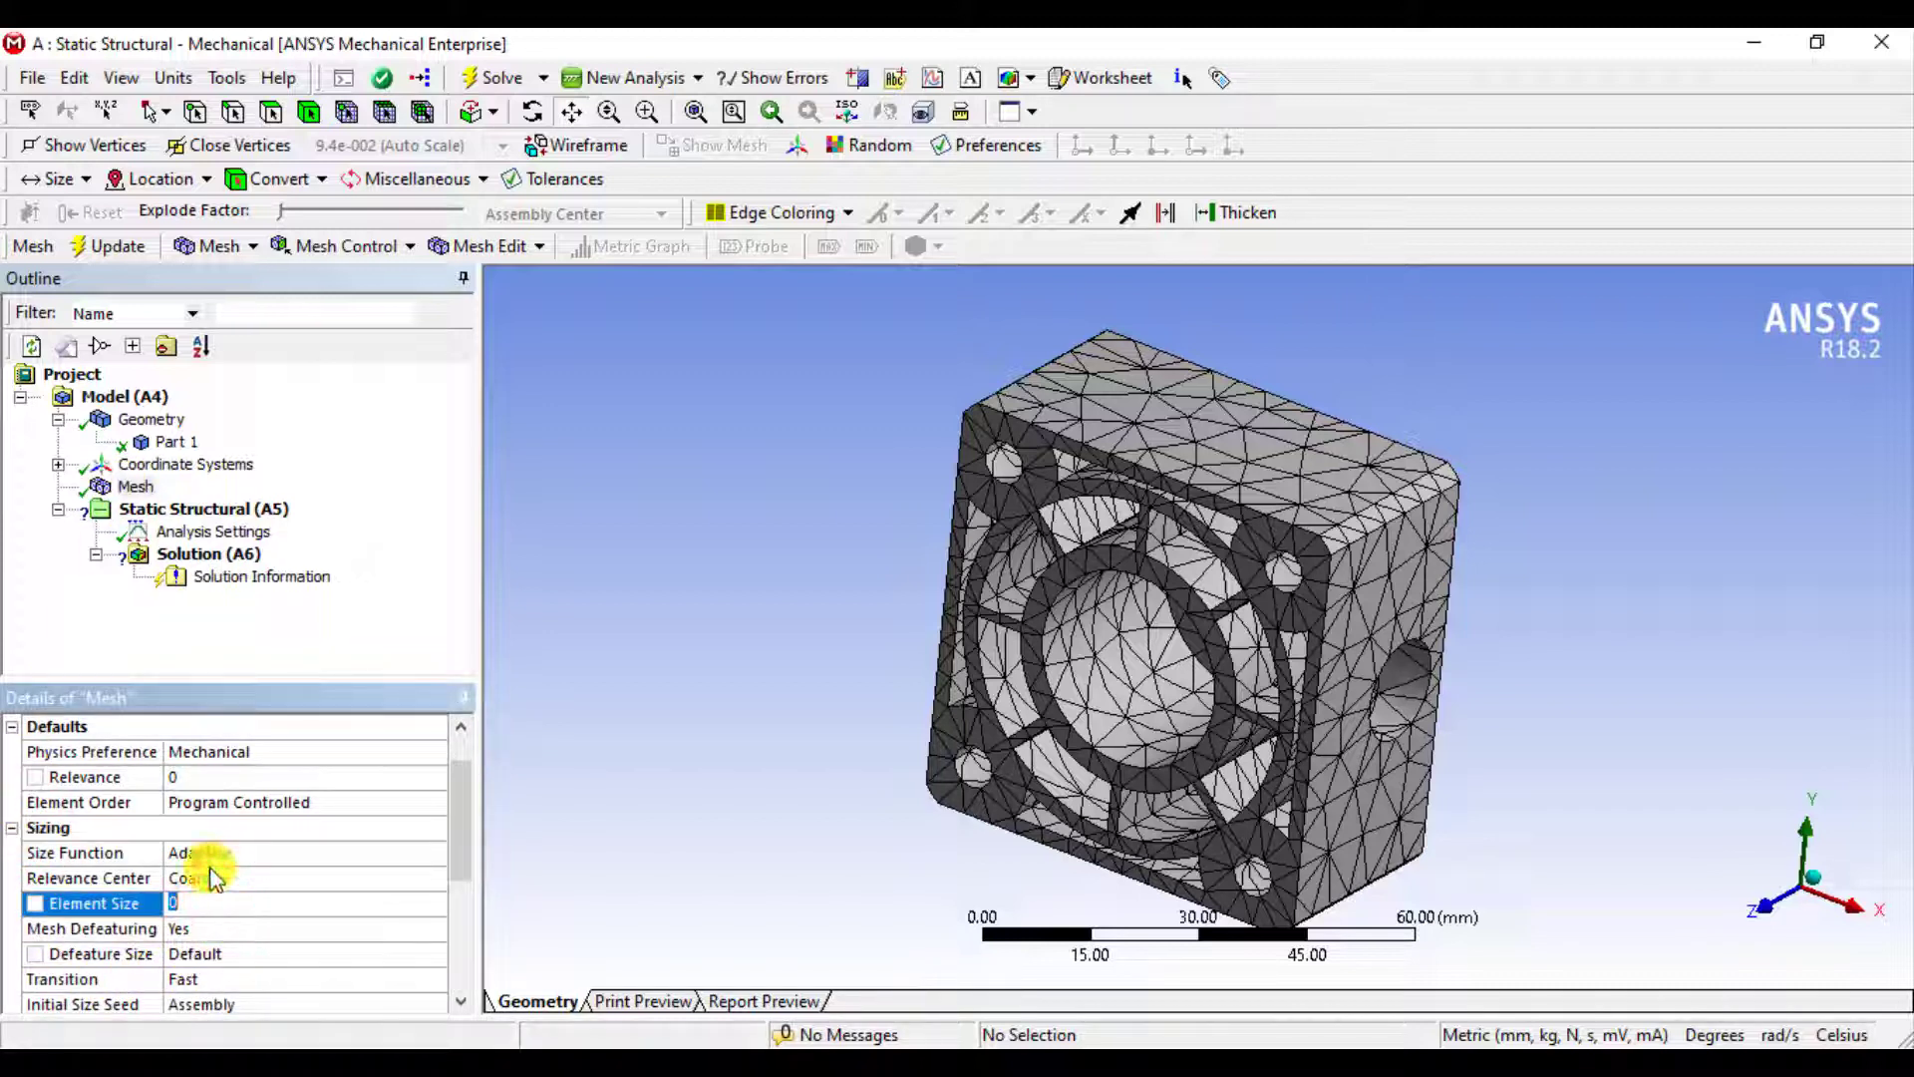
pyautogui.press('Return')
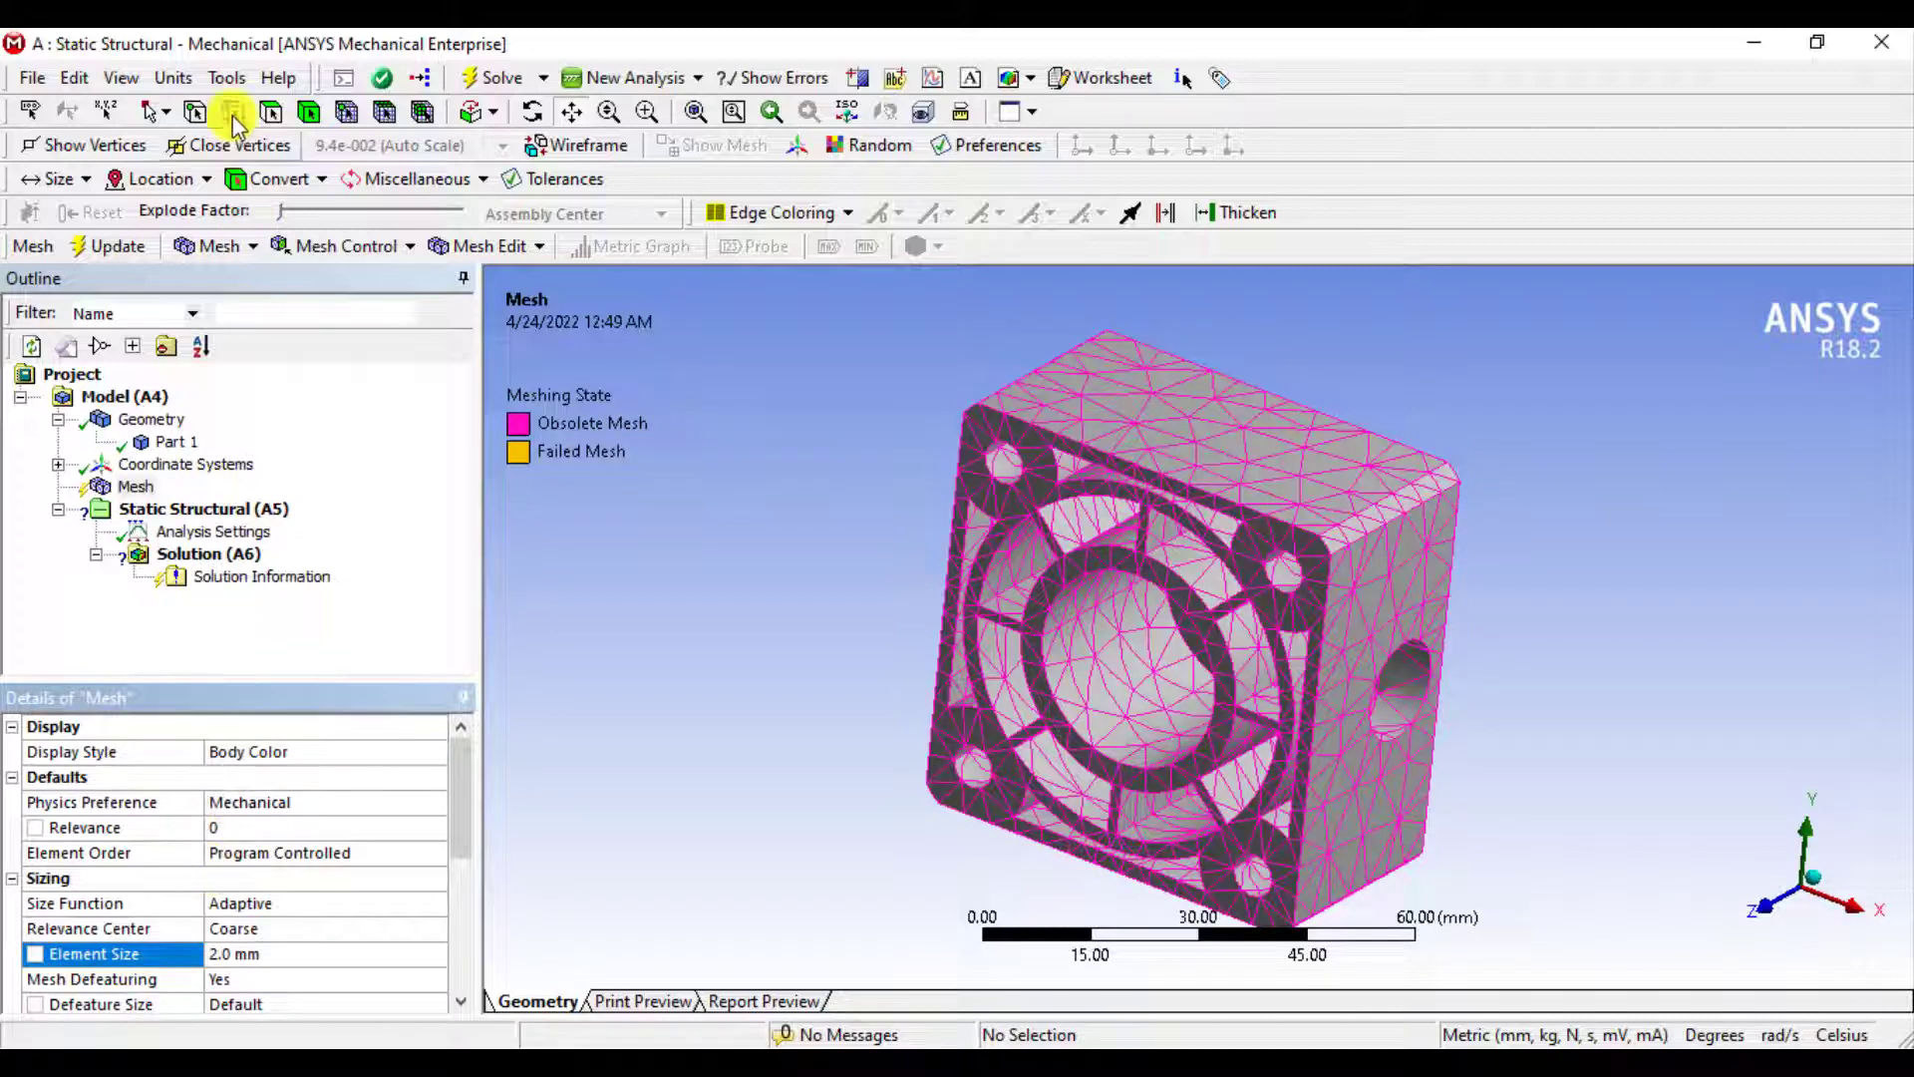
pyautogui.click(173, 77)
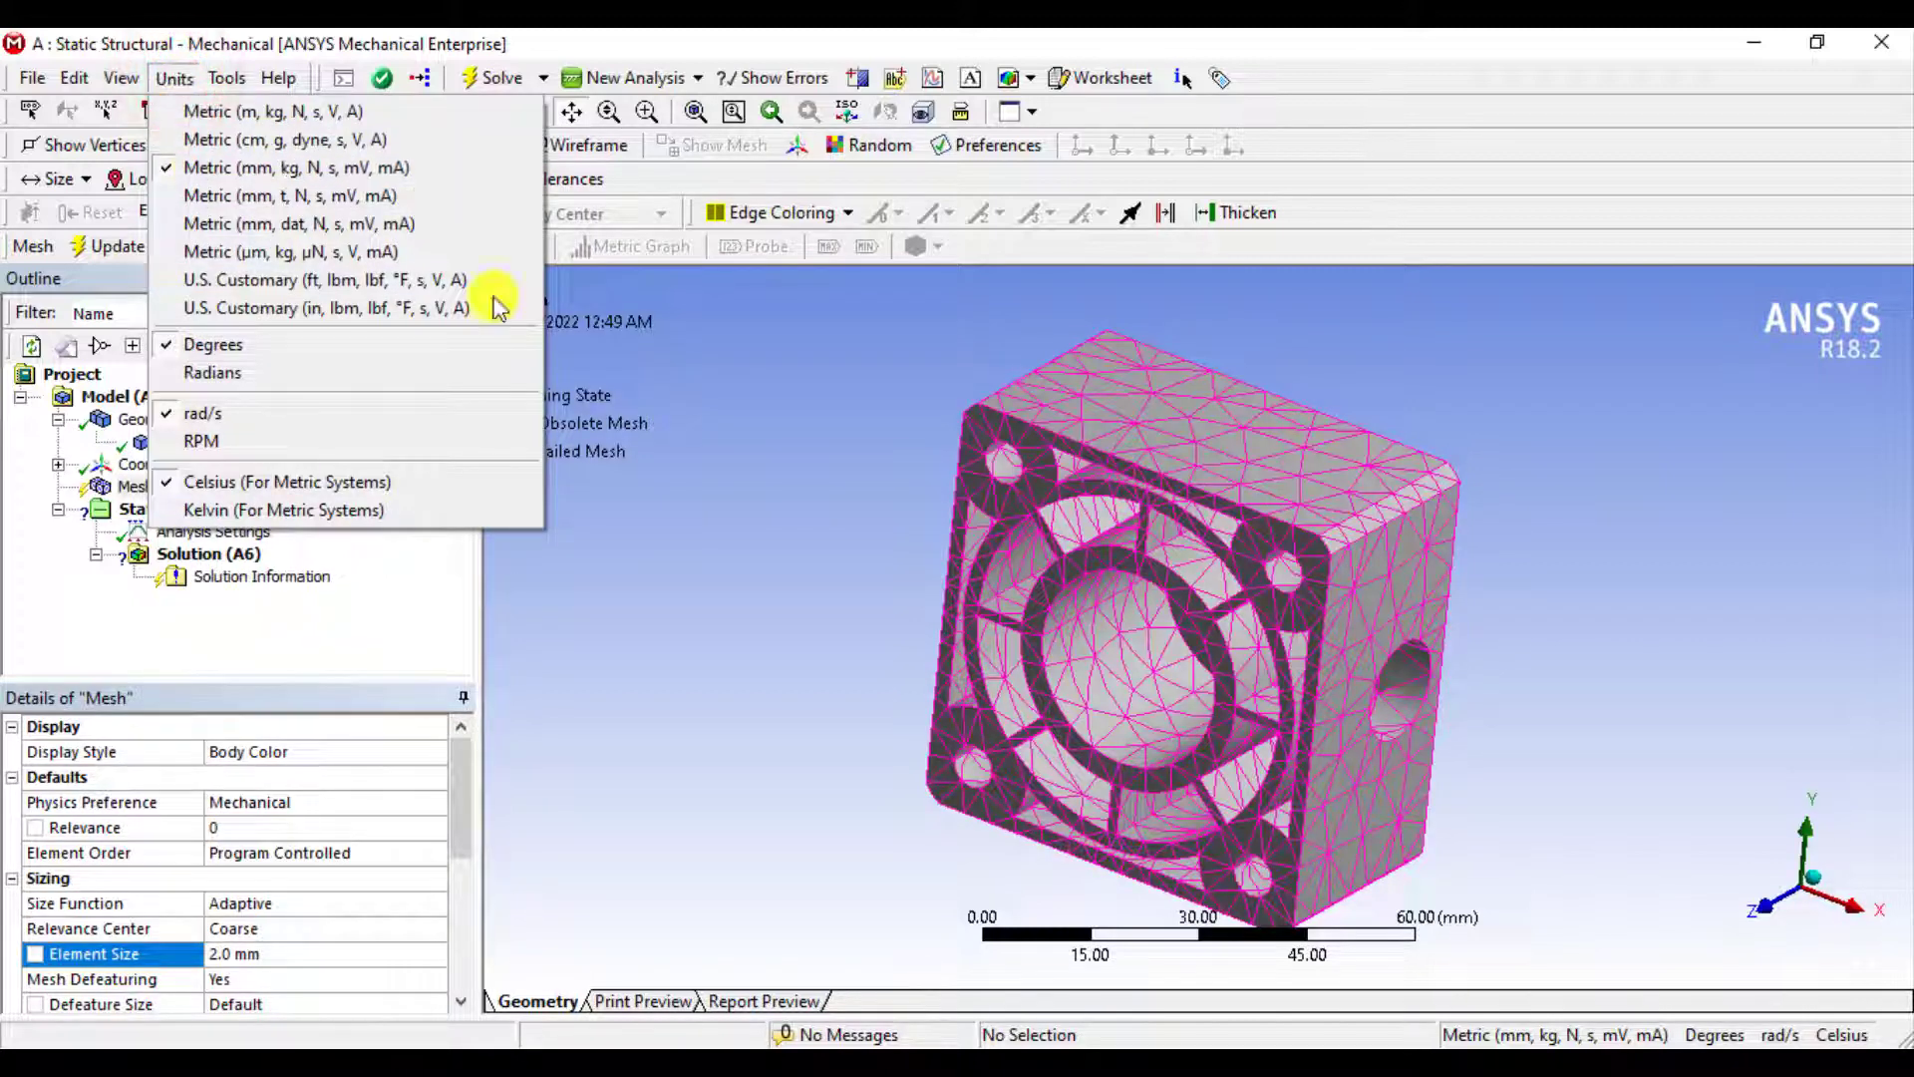
pyautogui.click(865, 749)
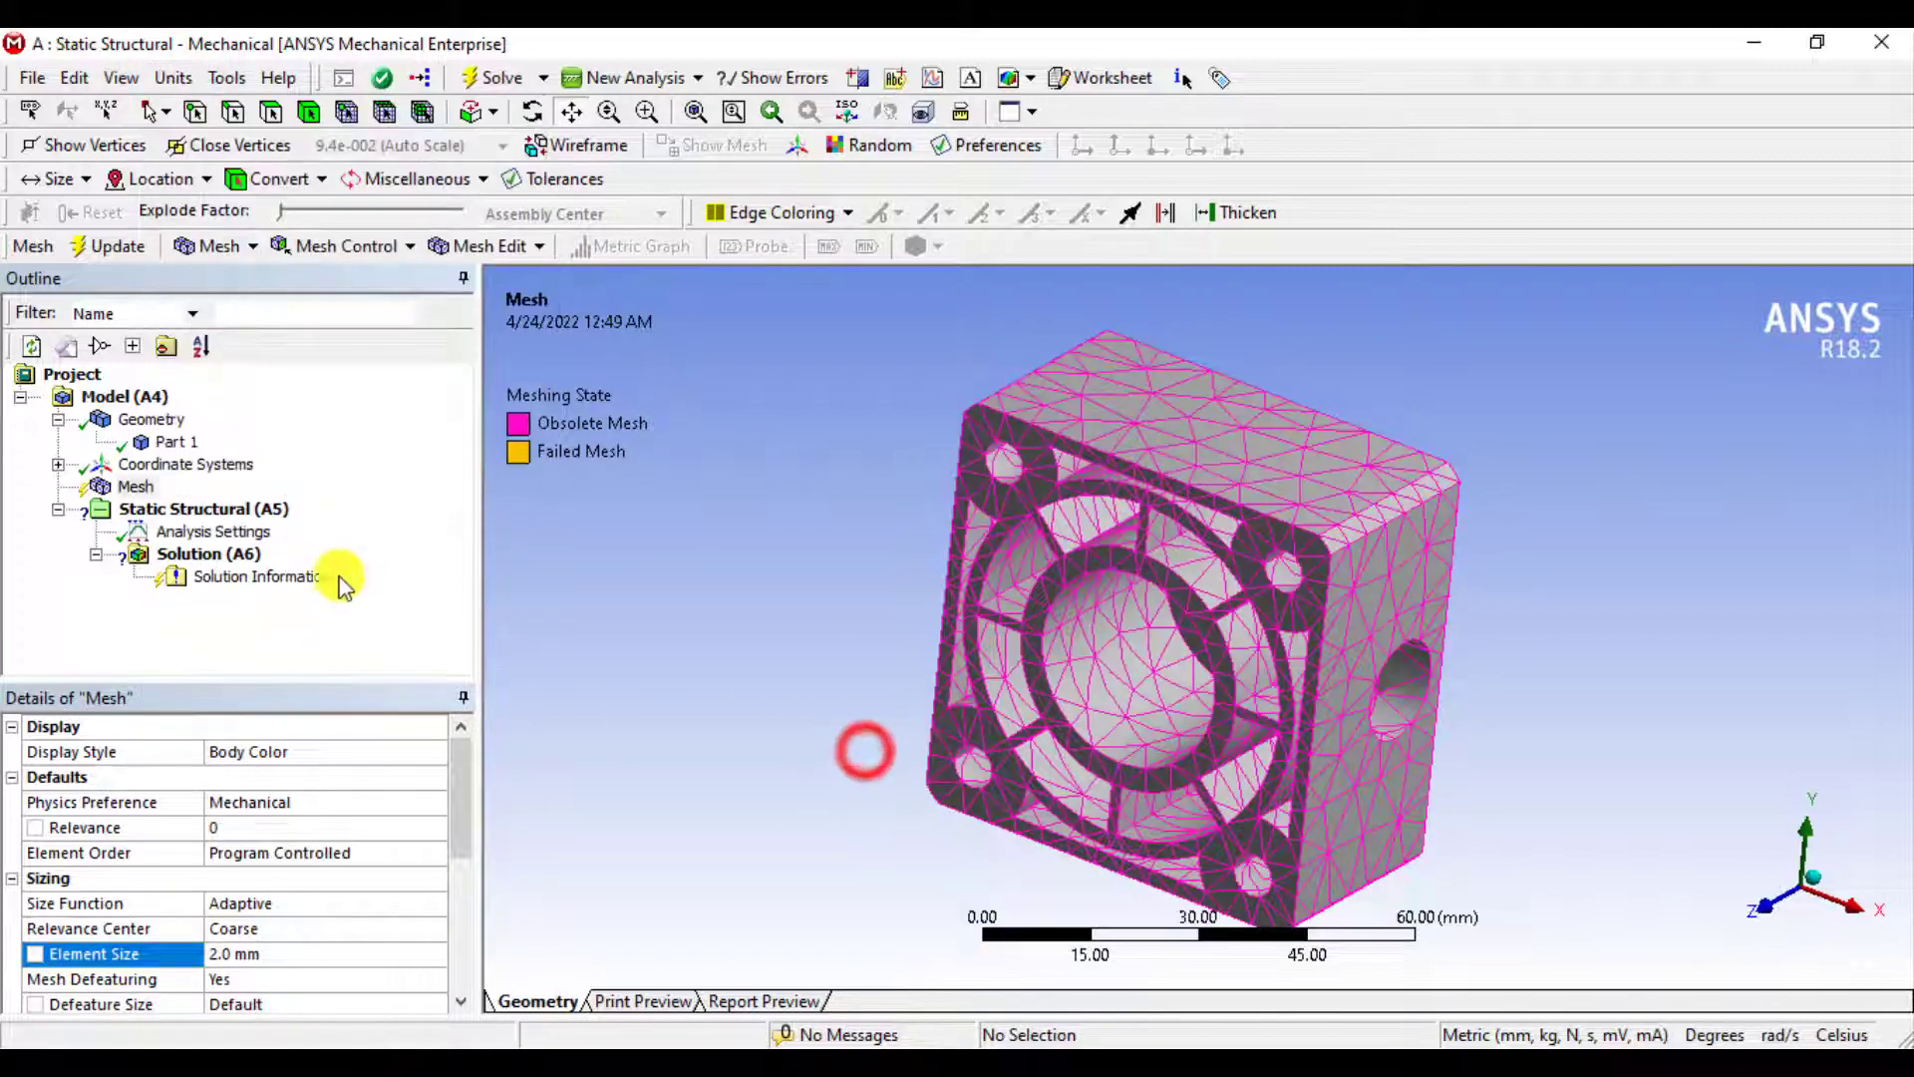
# Regenerate the cover's mesh with the 2 mm element size and inspect its node and element statistics
pyautogui.rightClick(116, 486)
pyautogui.click(203, 587)
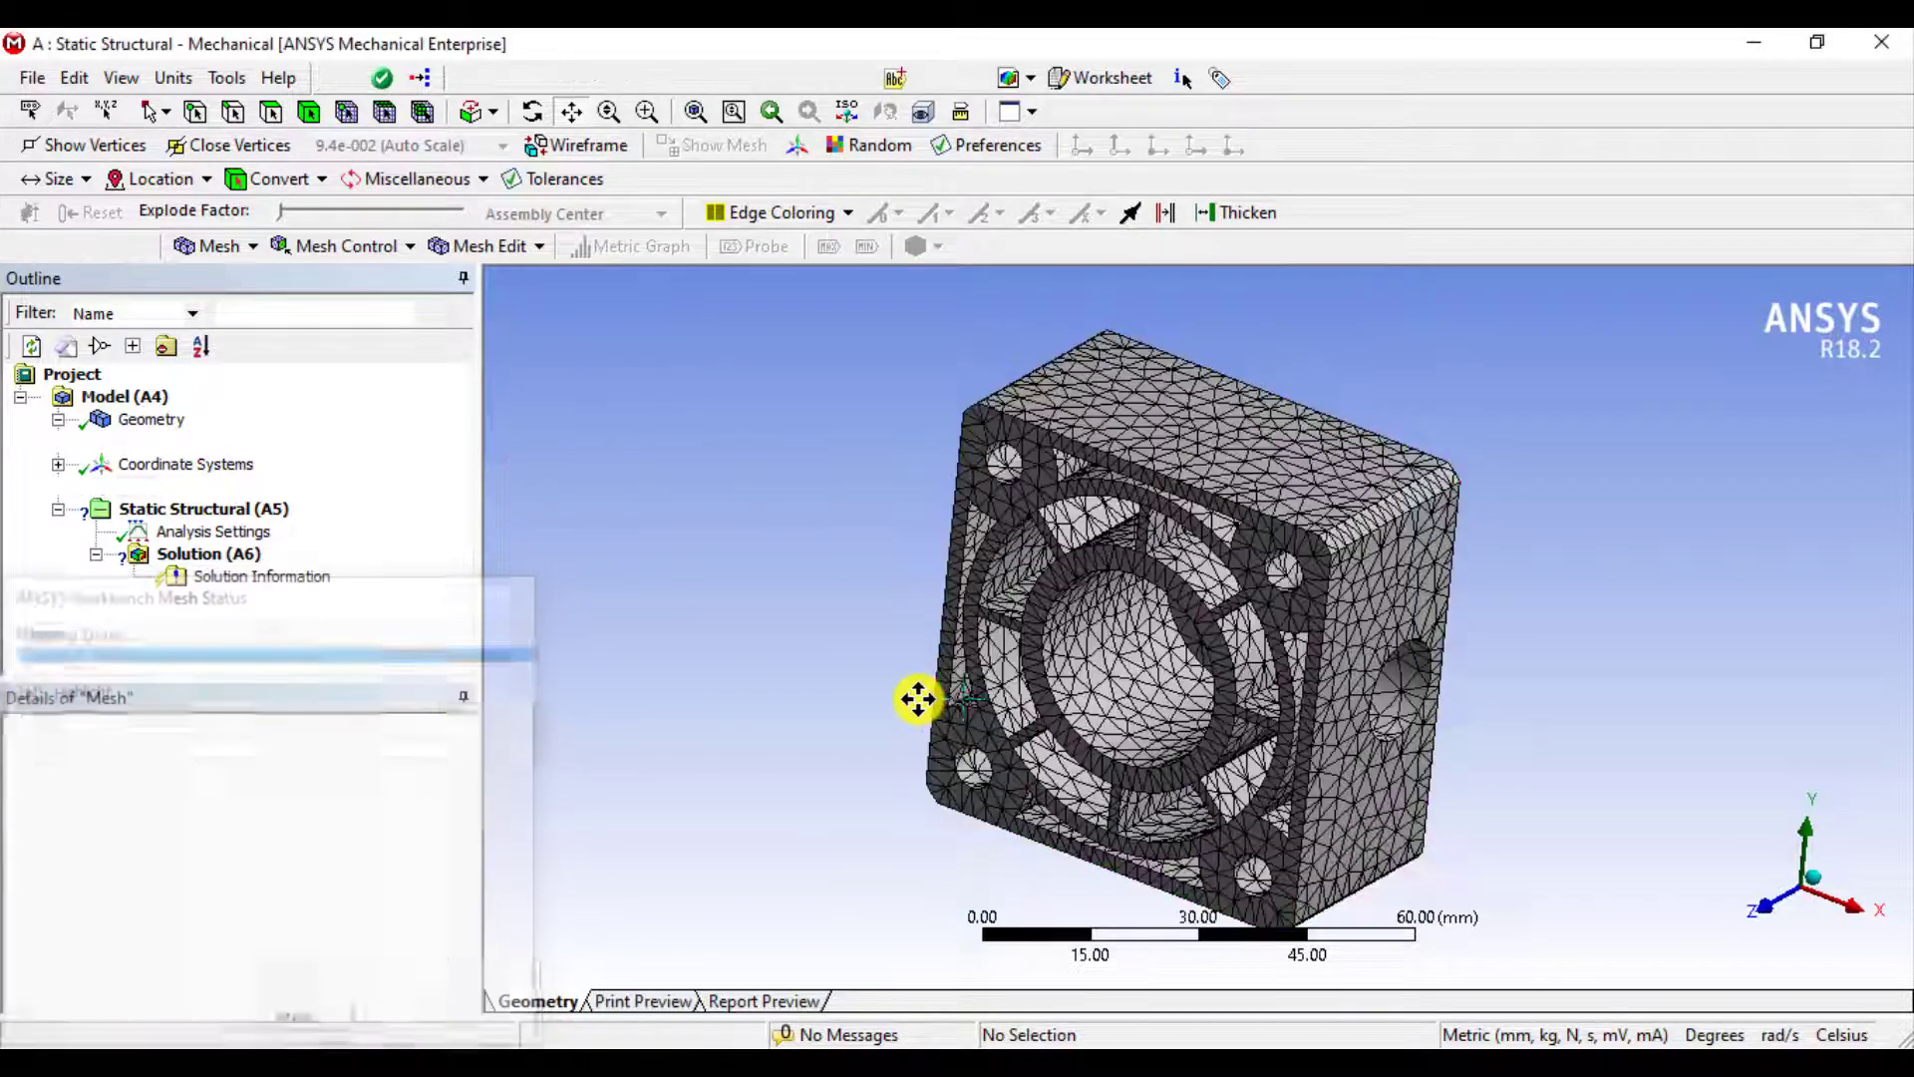
pyautogui.moveTo(804, 700)
pyautogui.mouseDown(button='middle')
pyautogui.moveTo(825, 658)
pyautogui.moveTo(1103, 577)
pyautogui.moveTo(1279, 507)
pyautogui.moveTo(1312, 470)
pyautogui.moveTo(948, 624)
pyautogui.moveTo(765, 675)
pyautogui.moveTo(825, 684)
pyautogui.moveTo(808, 695)
pyautogui.mouseUp(button='middle')
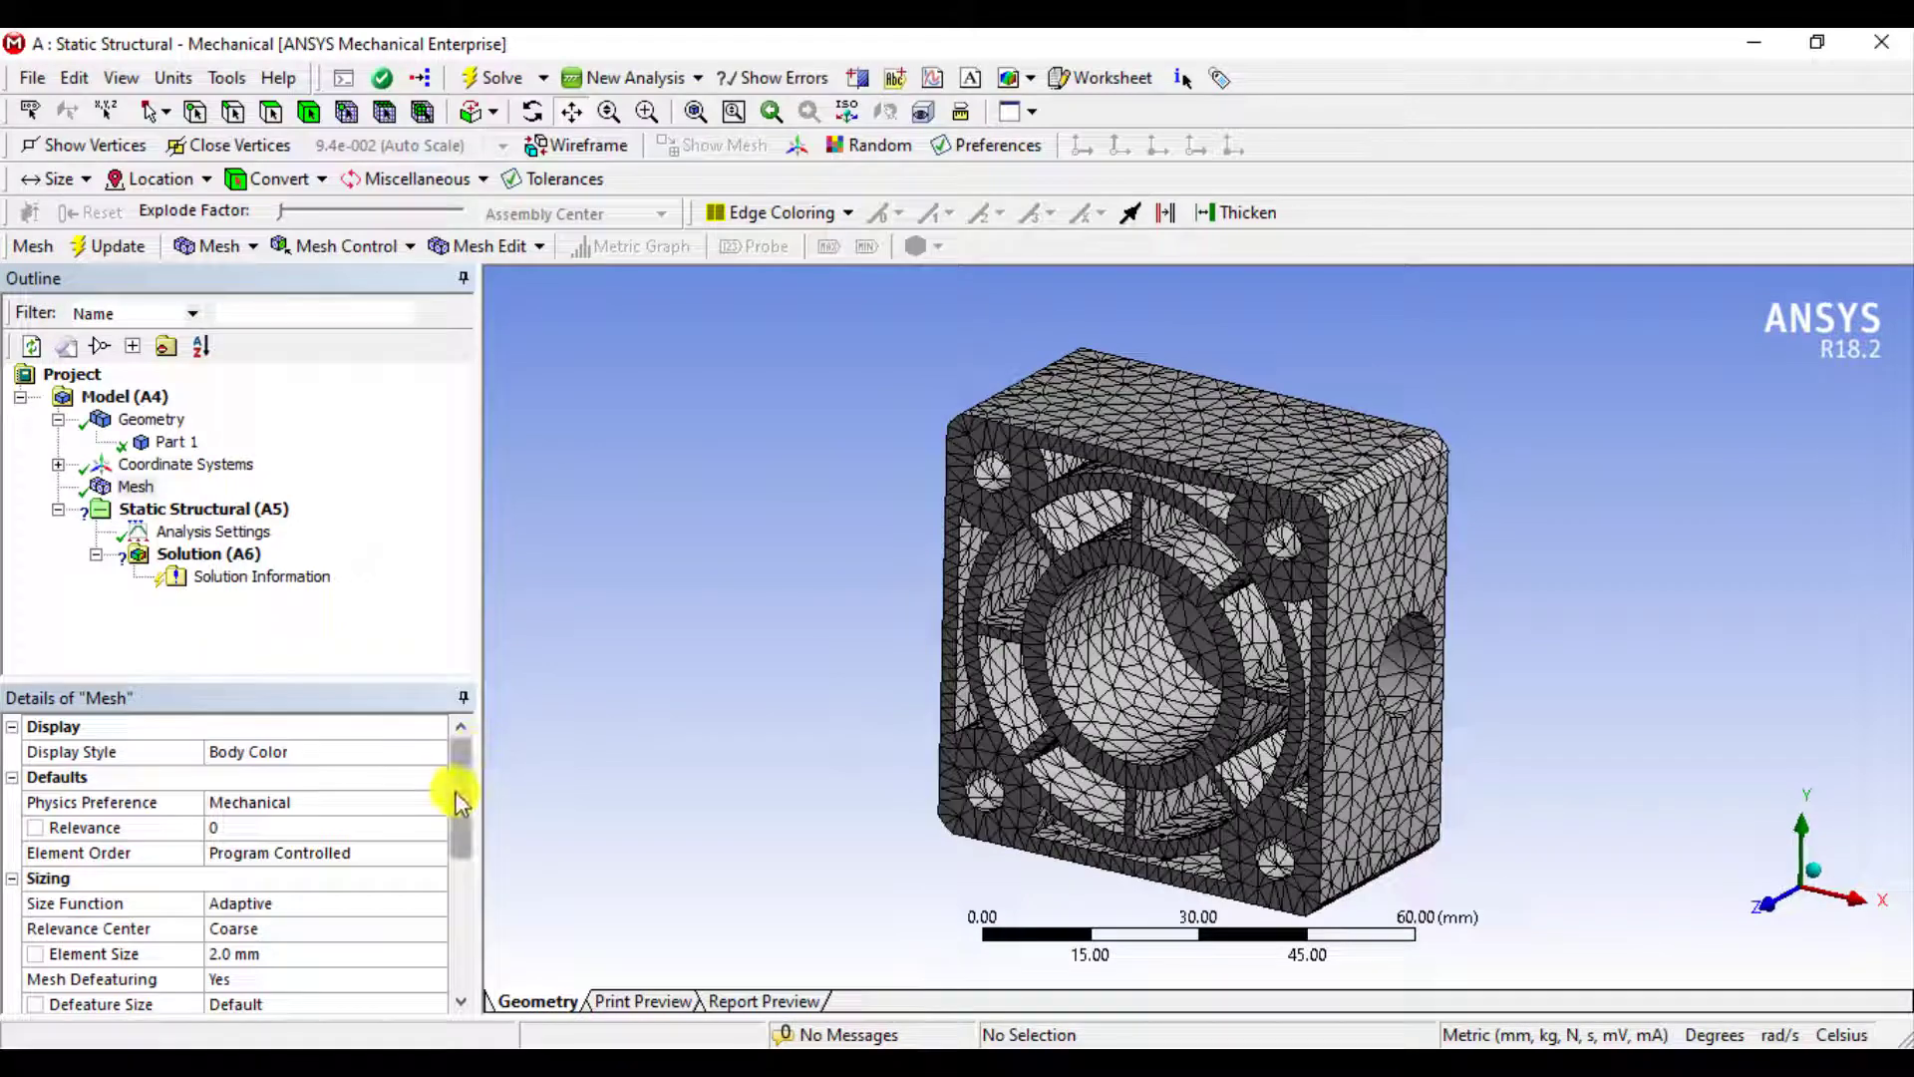
pyautogui.moveTo(458, 792); pyautogui.dragTo(453, 910)
pyautogui.scroll(-1, 127, 985)
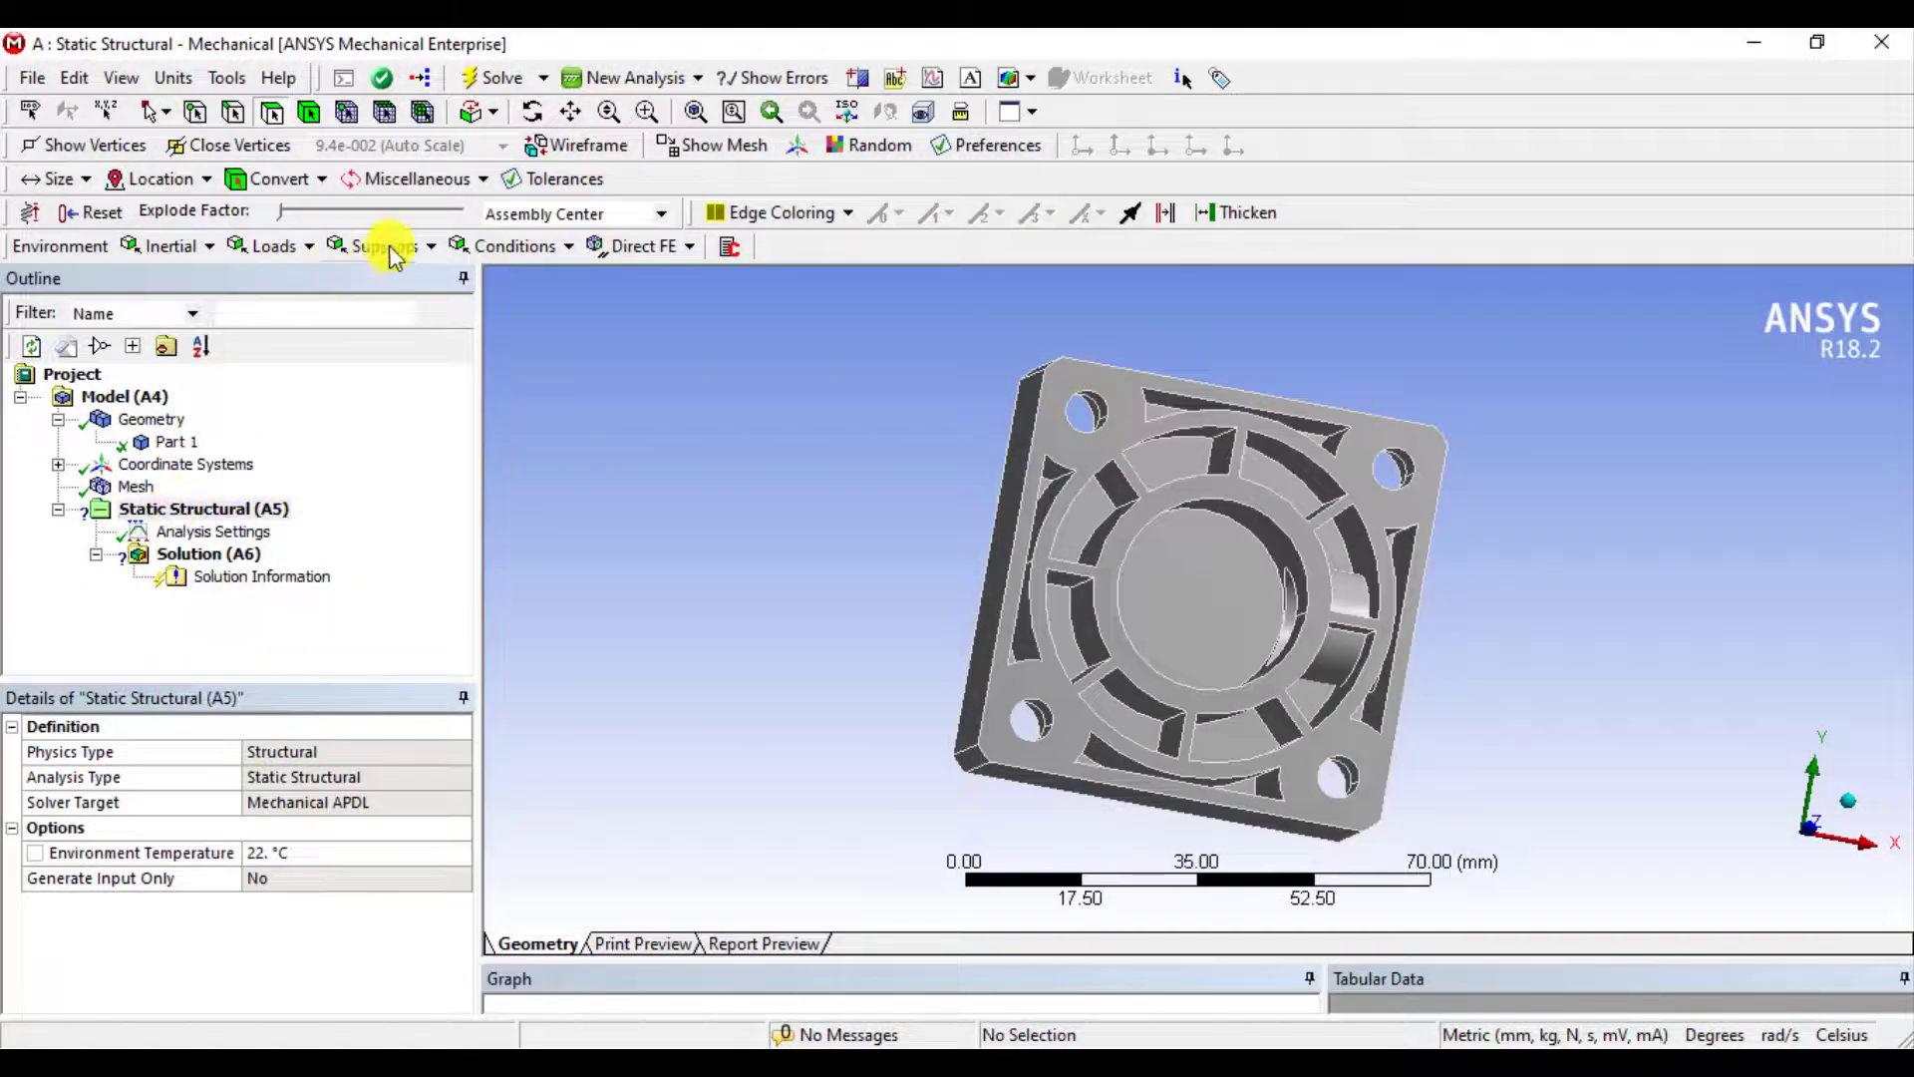
# Insert a frictionless support and select both cylindrical half faces of two adjacent corner bolt holes on the ribbed side
pyautogui.click(391, 248)
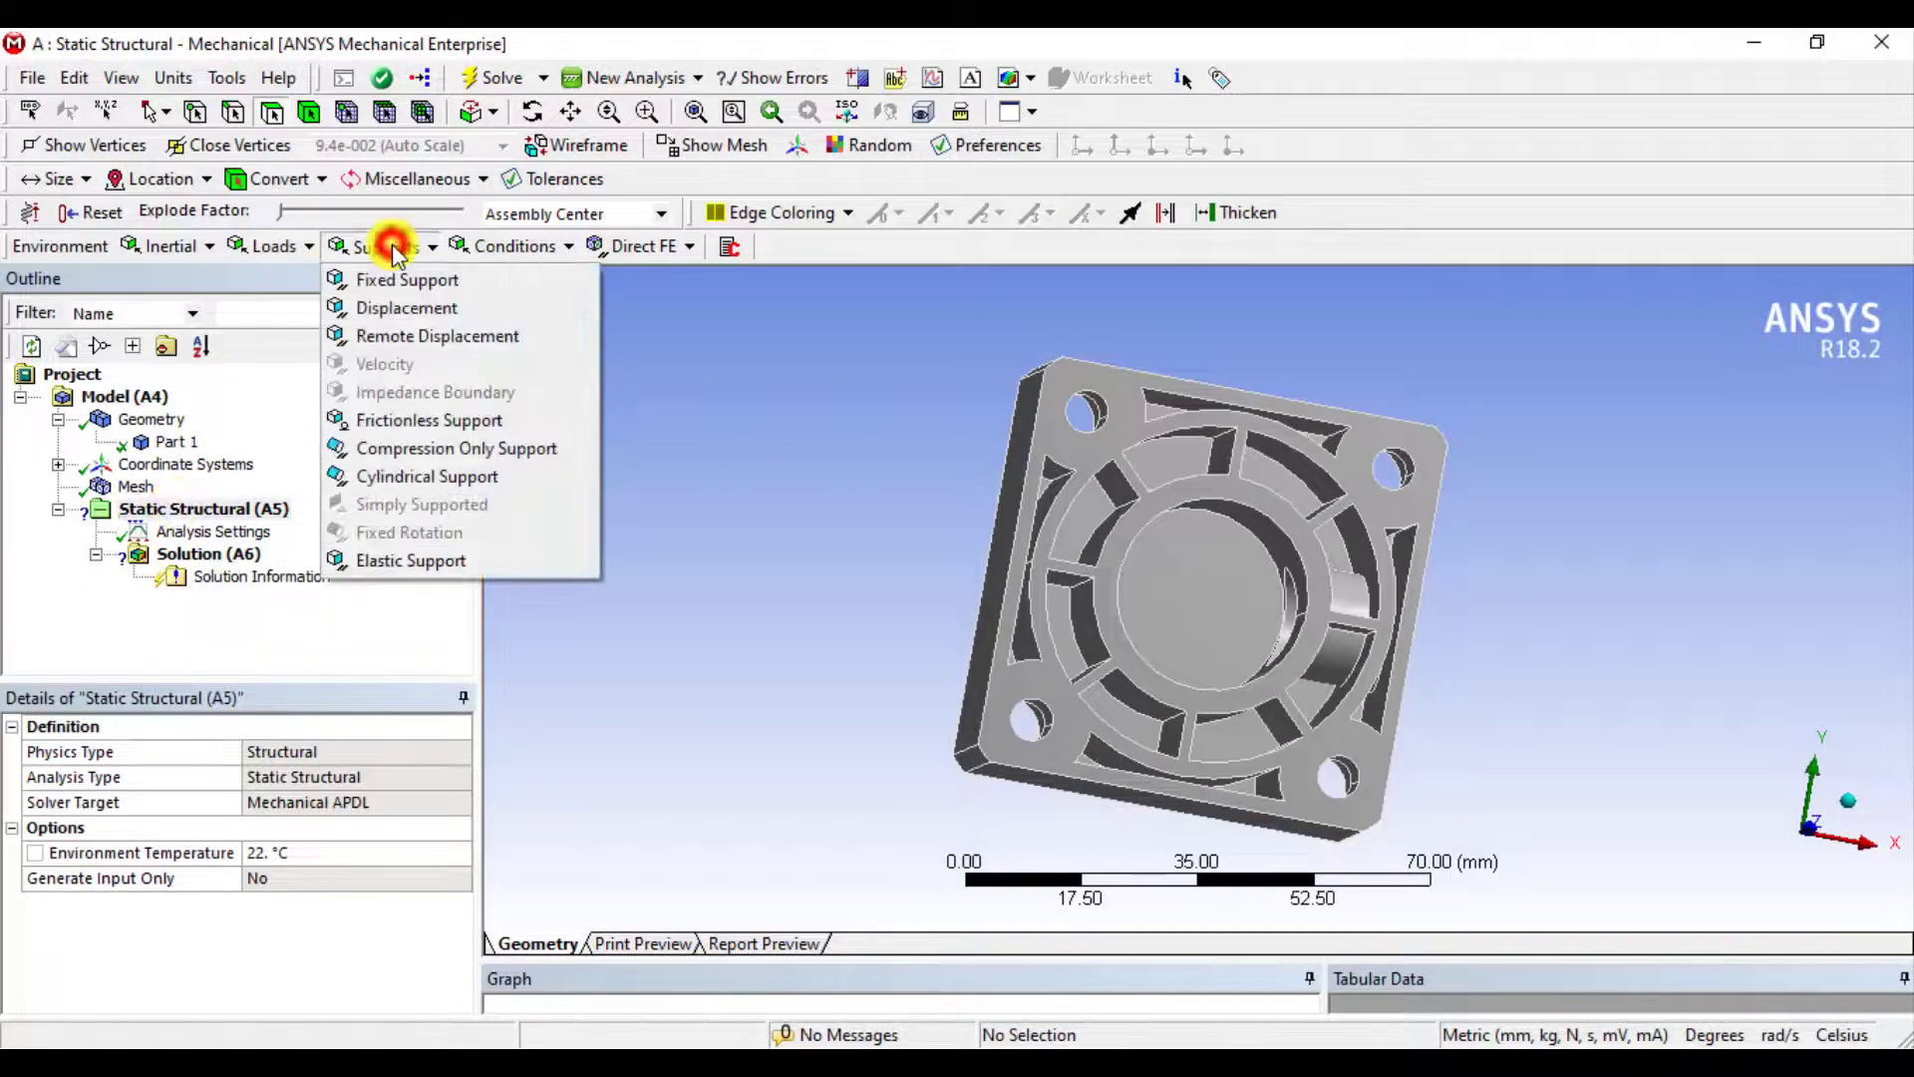
pyautogui.click(424, 422)
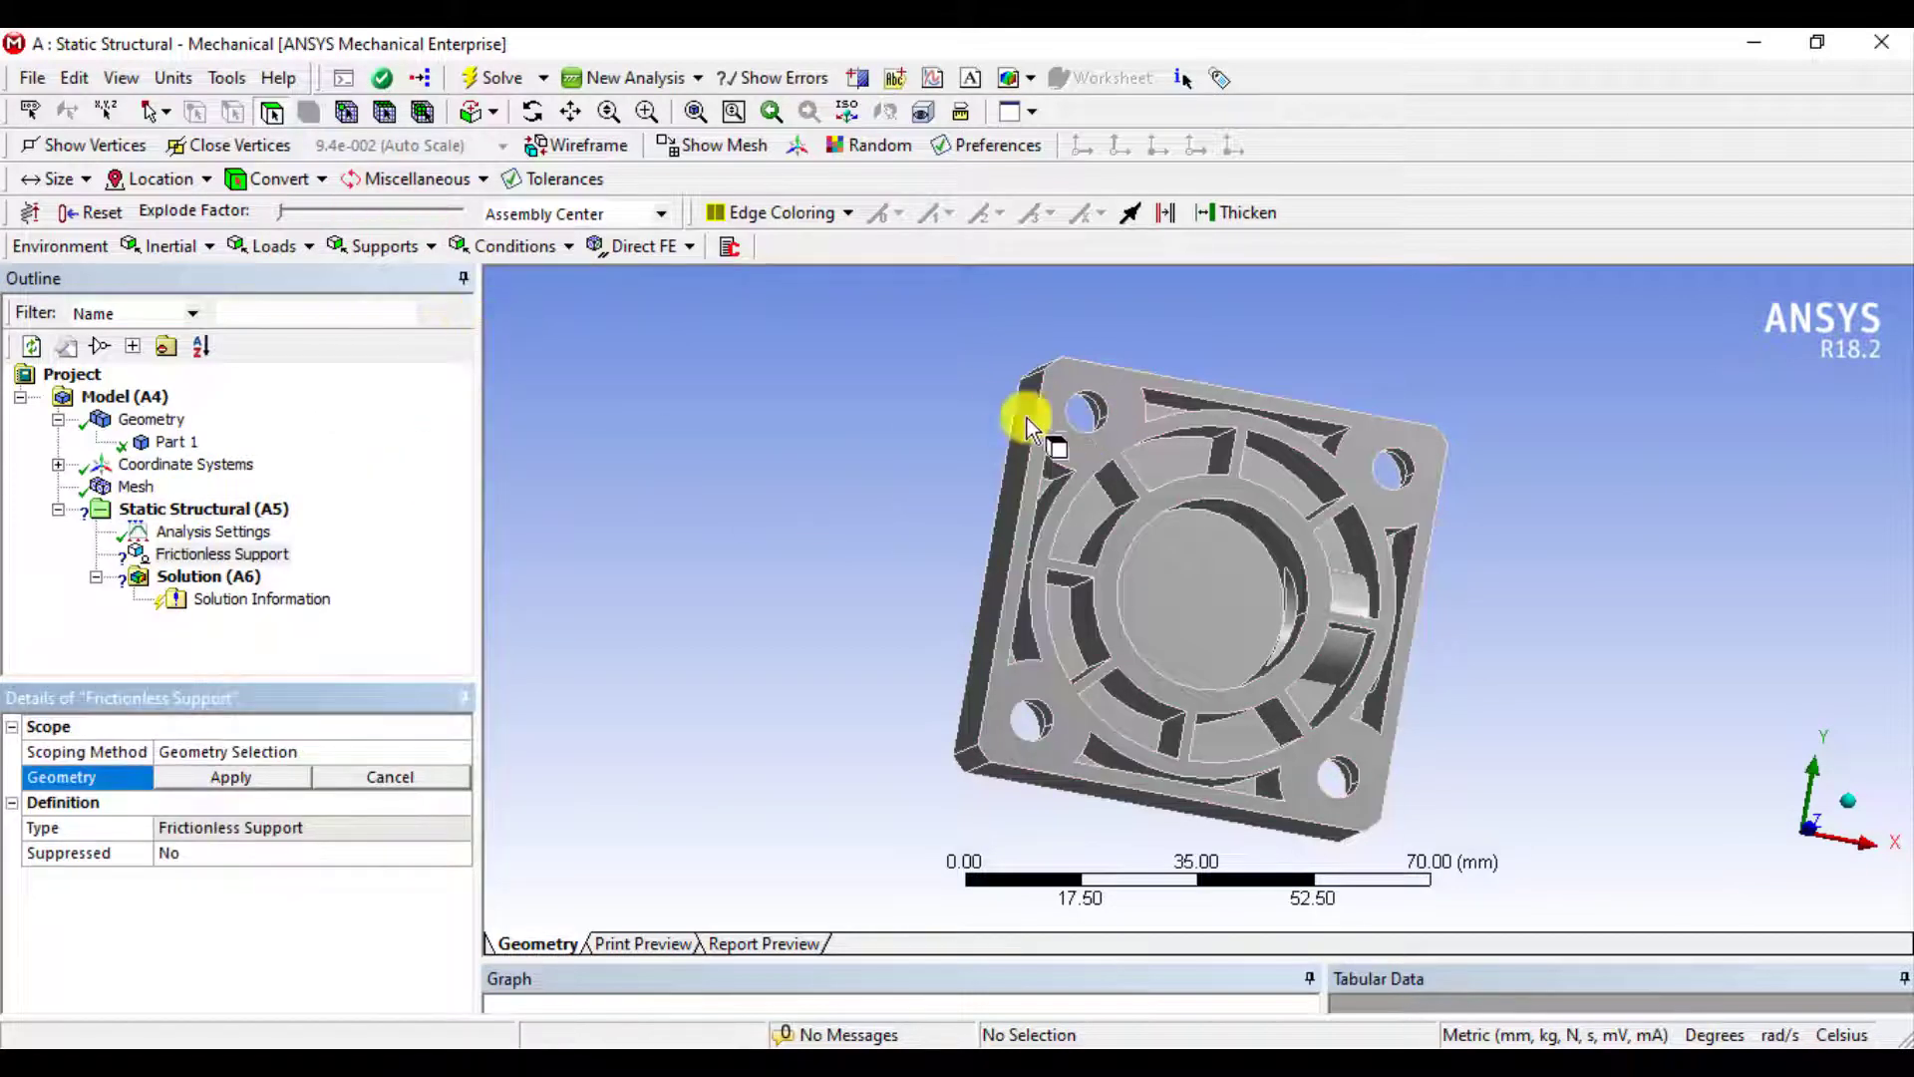
pyautogui.moveTo(1011, 425); pyautogui.dragTo(1079, 465, button='middle')
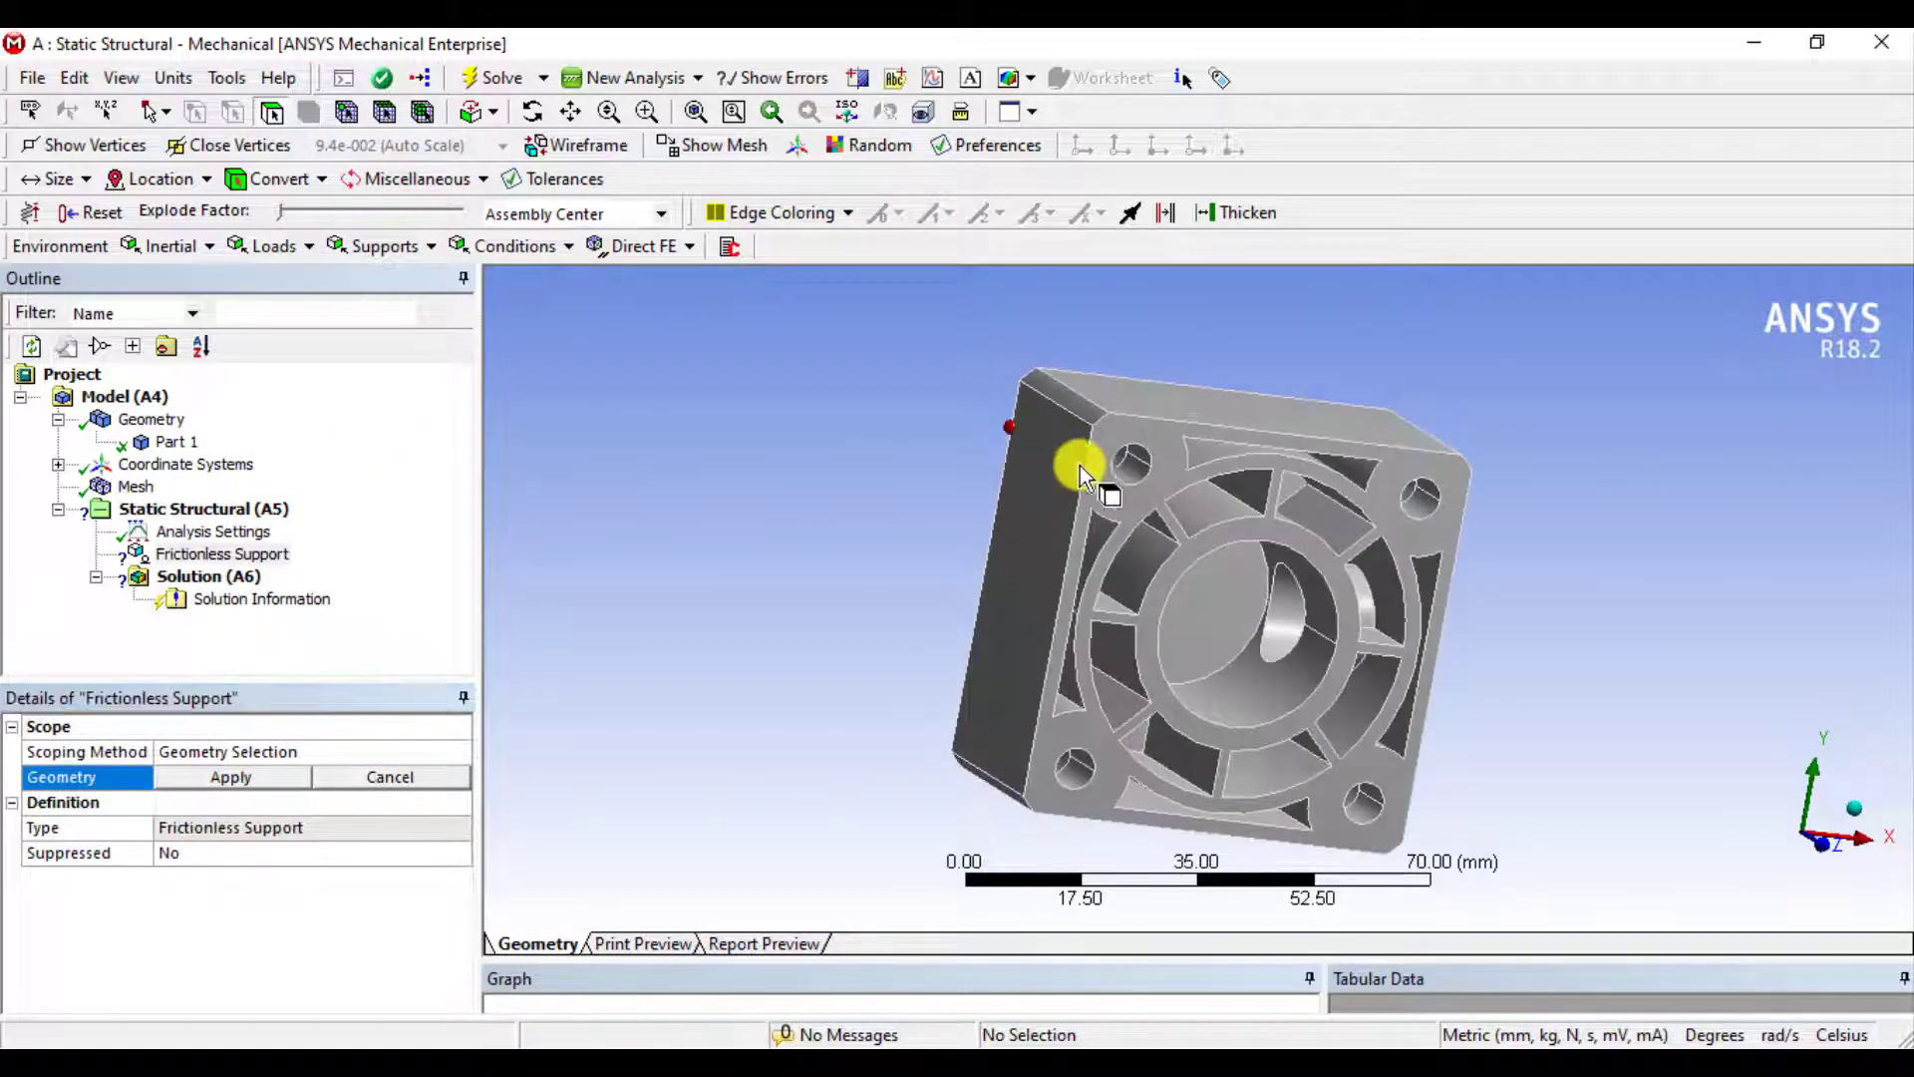
pyautogui.click(1135, 477)
pyautogui.scroll(4, 1145, 477)
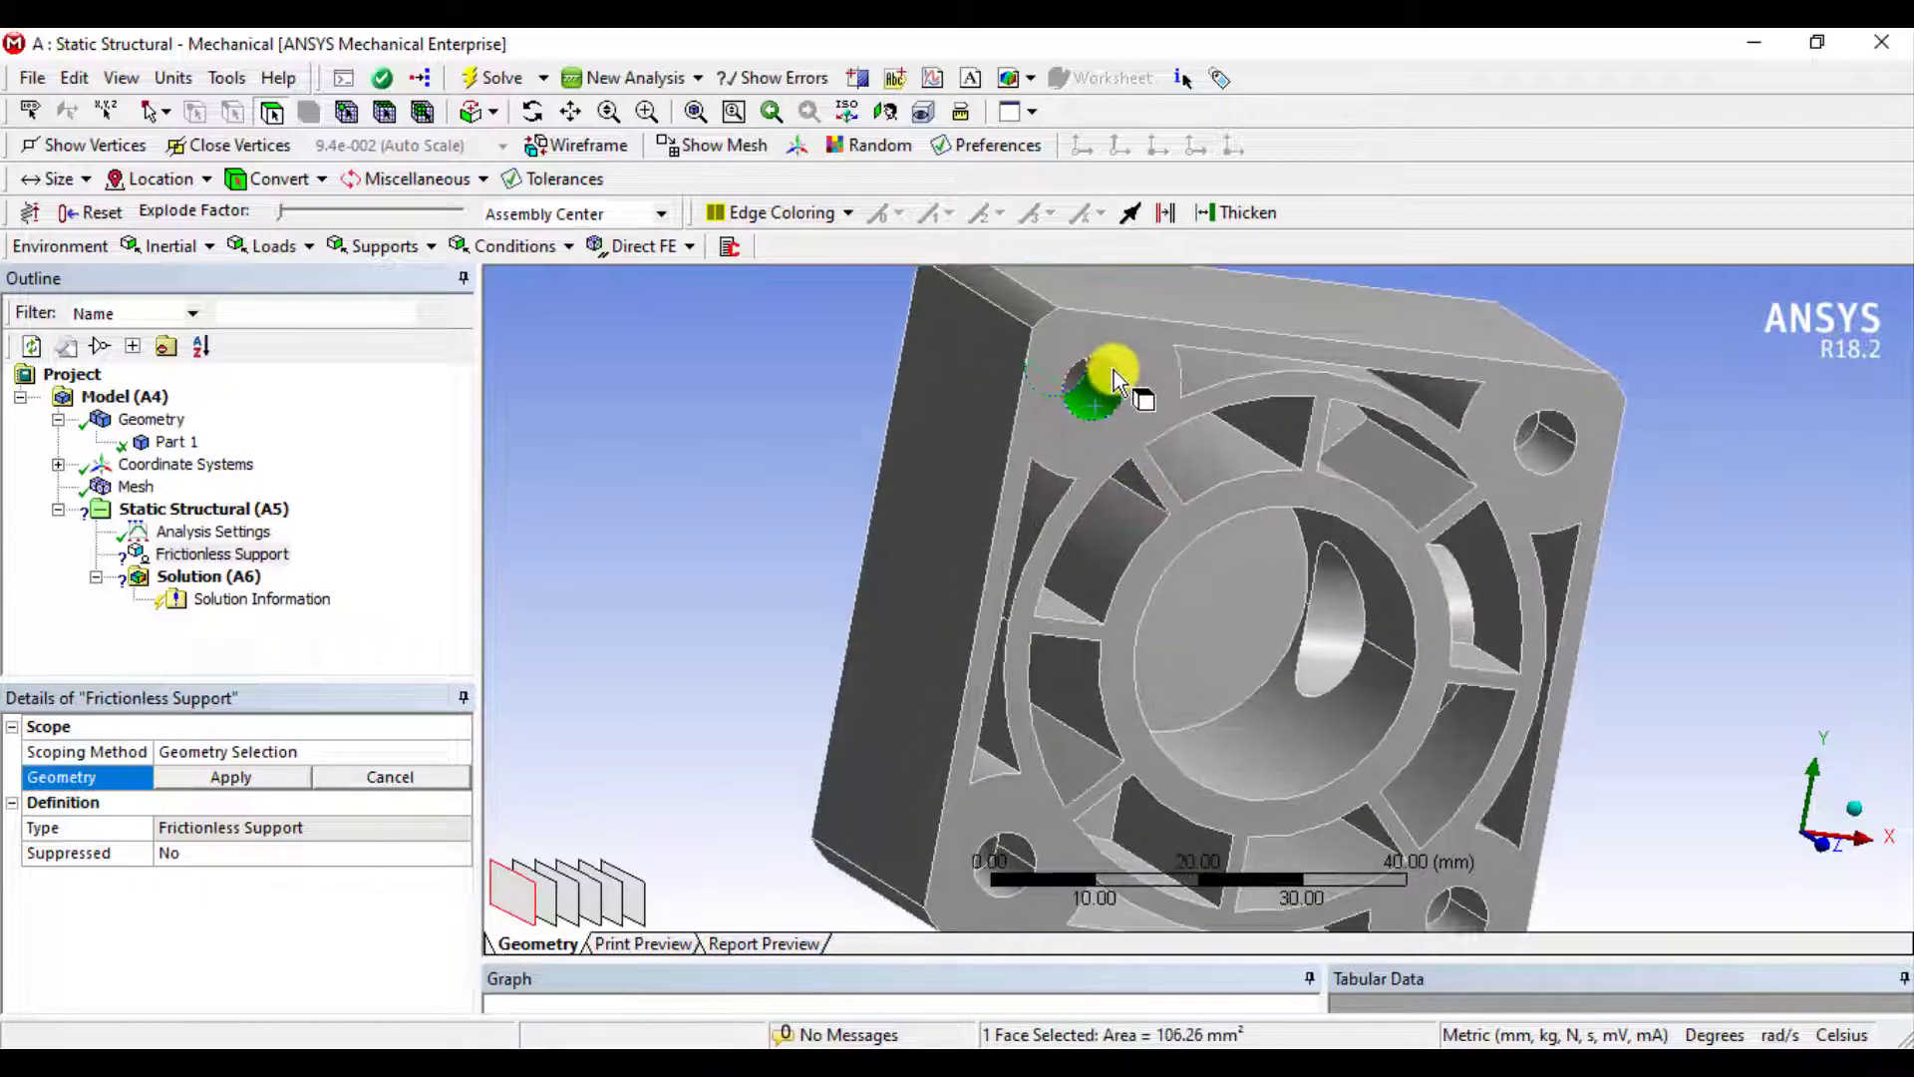
pyautogui.keyDown('ctrl'); pyautogui.click(1114, 369); pyautogui.keyUp('ctrl')
pyautogui.keyDown('ctrl'); pyautogui.click(1548, 465); pyautogui.keyUp('ctrl')
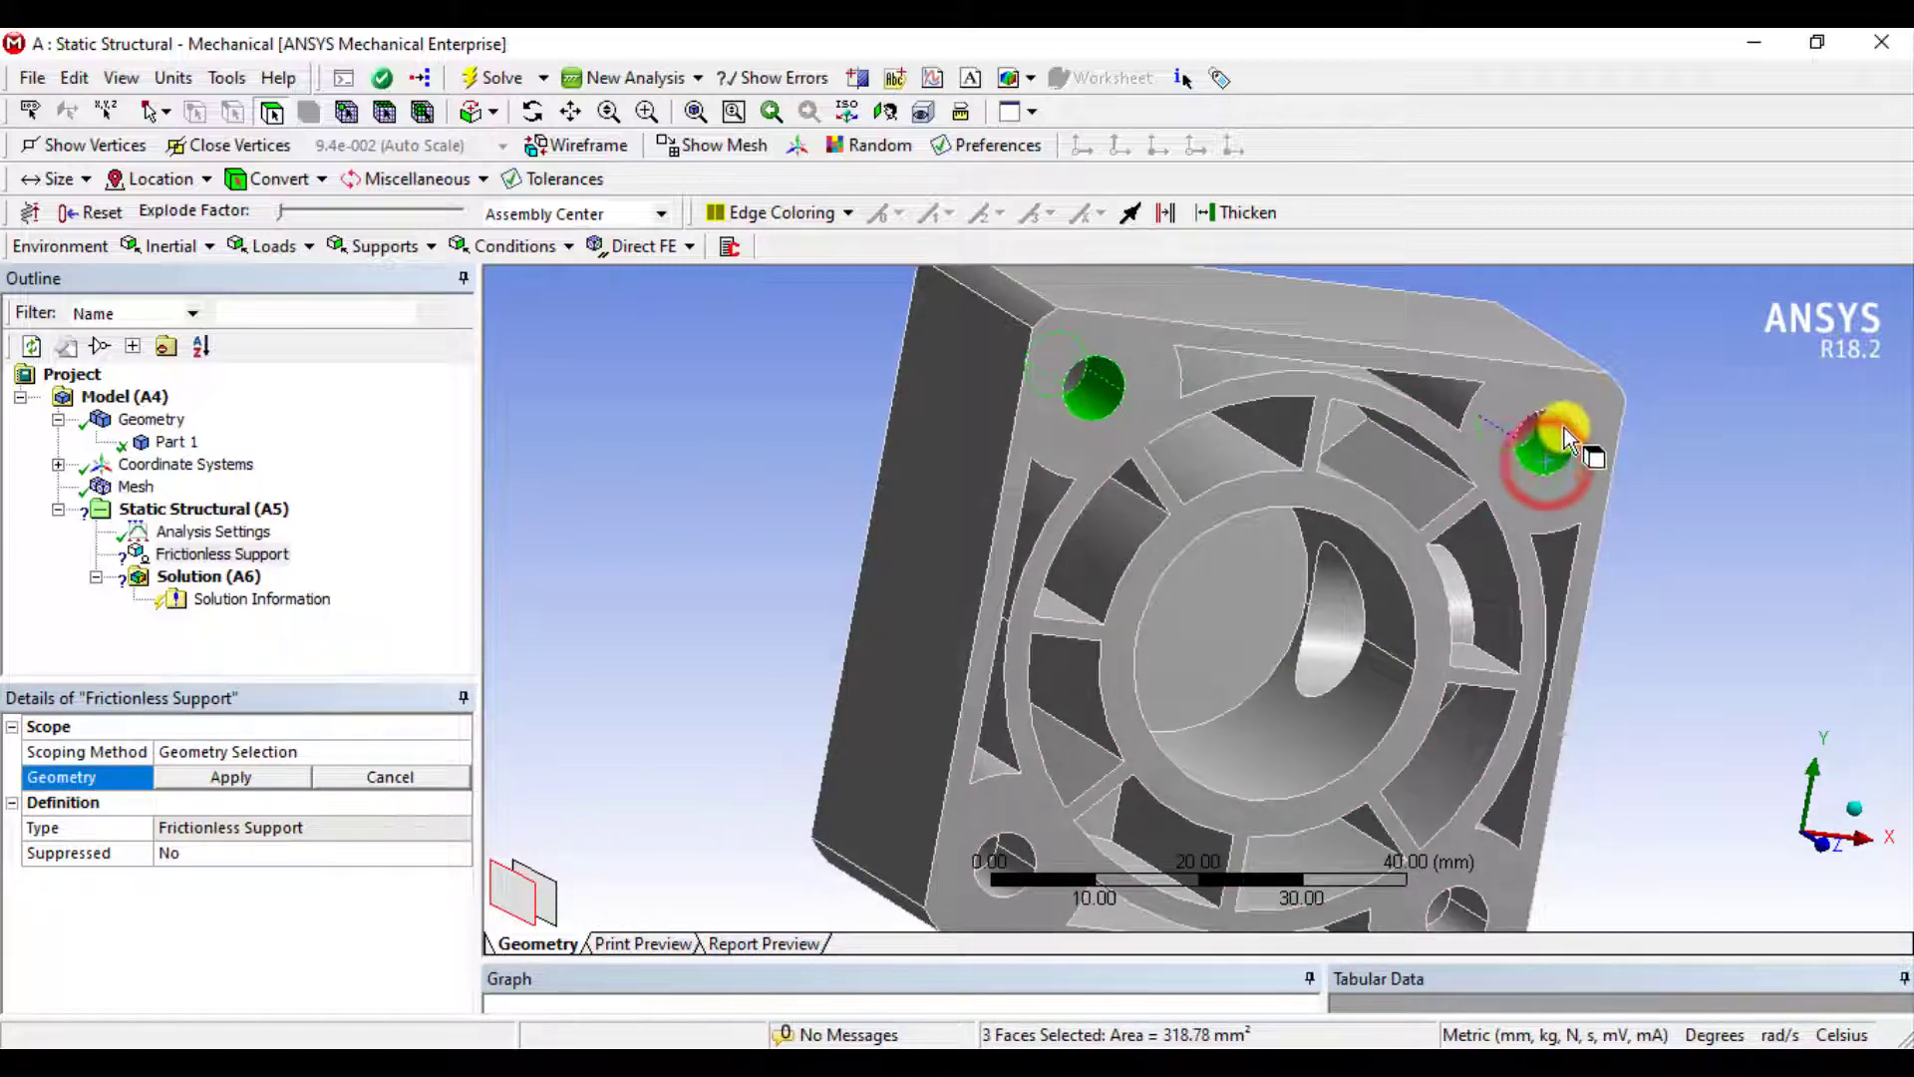
pyautogui.keyDown('ctrl'); pyautogui.click(1564, 428); pyautogui.keyUp('ctrl')
# Add both cylindrical half faces of the other two corner bolt holes to the support's face selection
pyautogui.keyDown('ctrl'); pyautogui.click(1013, 851); pyautogui.keyUp('ctrl')
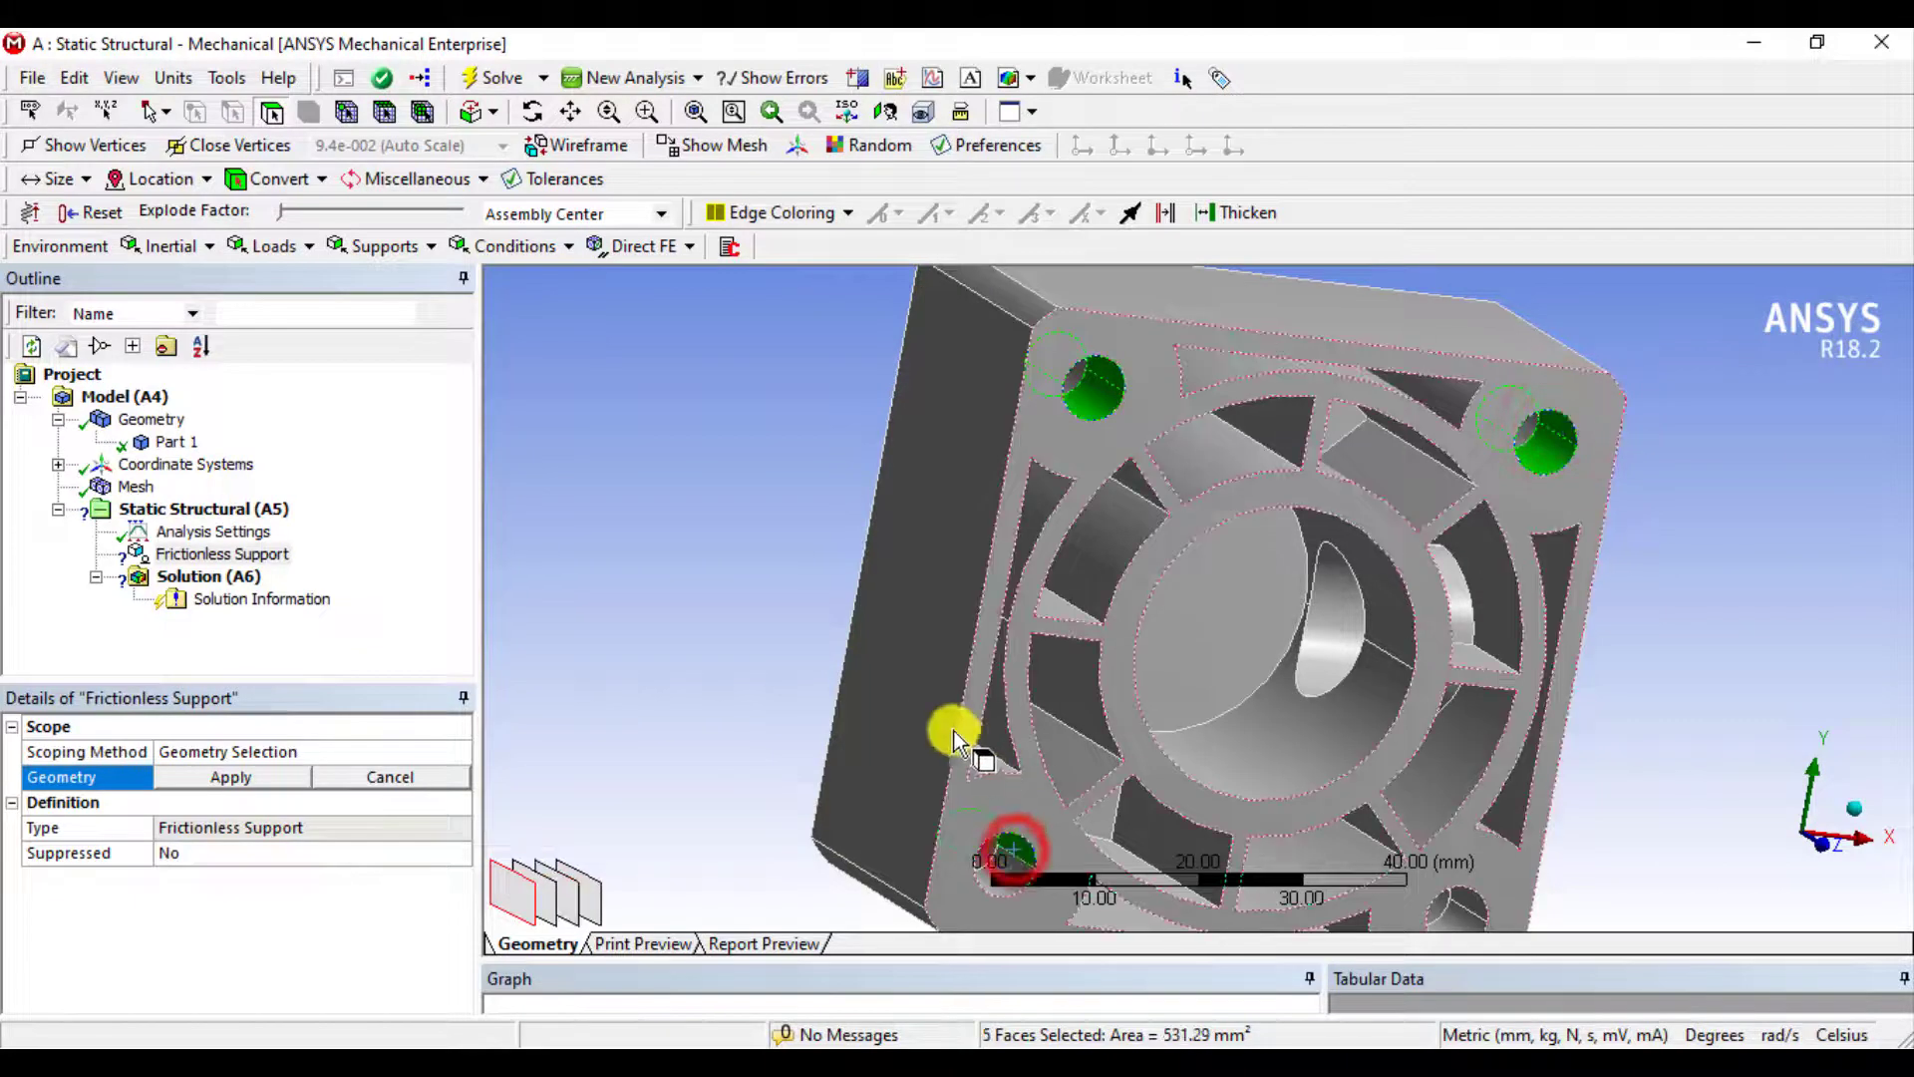
pyautogui.moveTo(954, 738); pyautogui.dragTo(794, 658, button='middle')
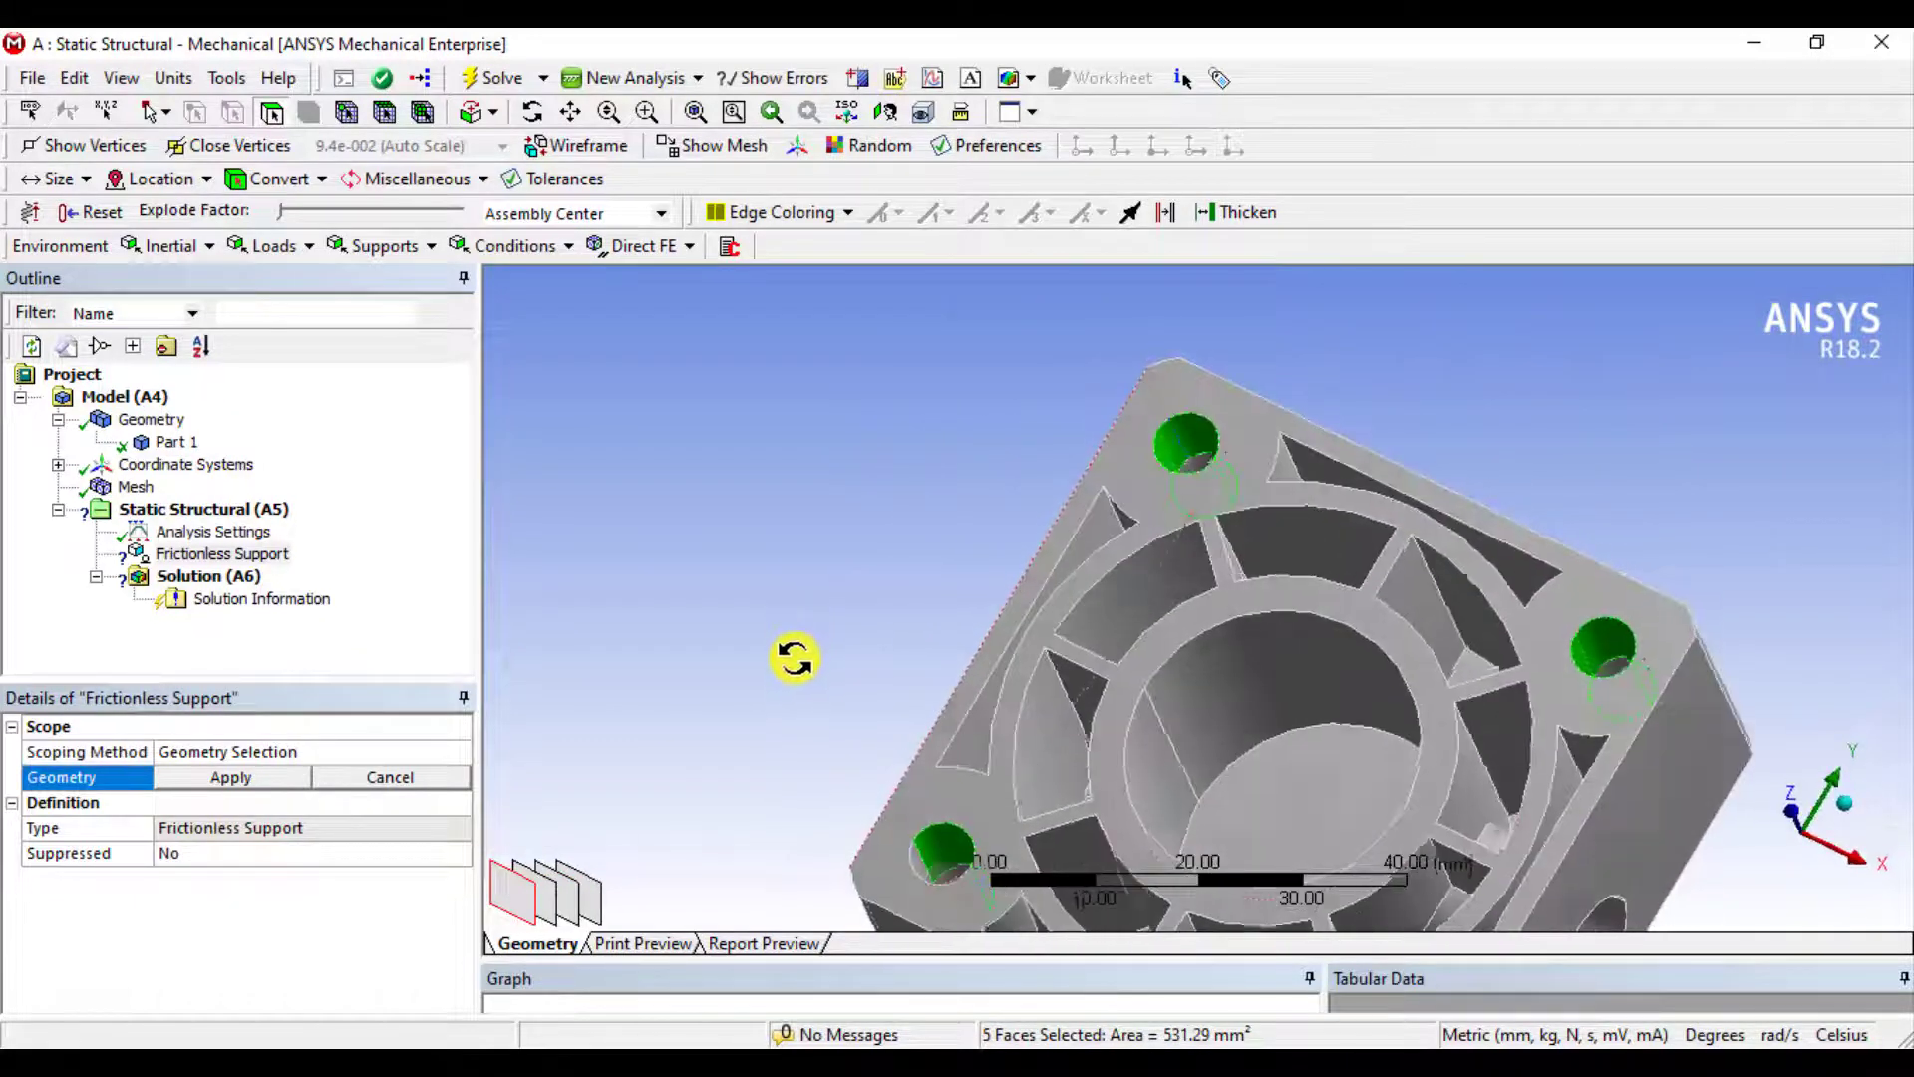
pyautogui.keyDown('ctrl'); pyautogui.click(917, 869); pyautogui.keyUp('ctrl')
pyautogui.moveTo(923, 706); pyautogui.dragTo(795, 569, button='middle')
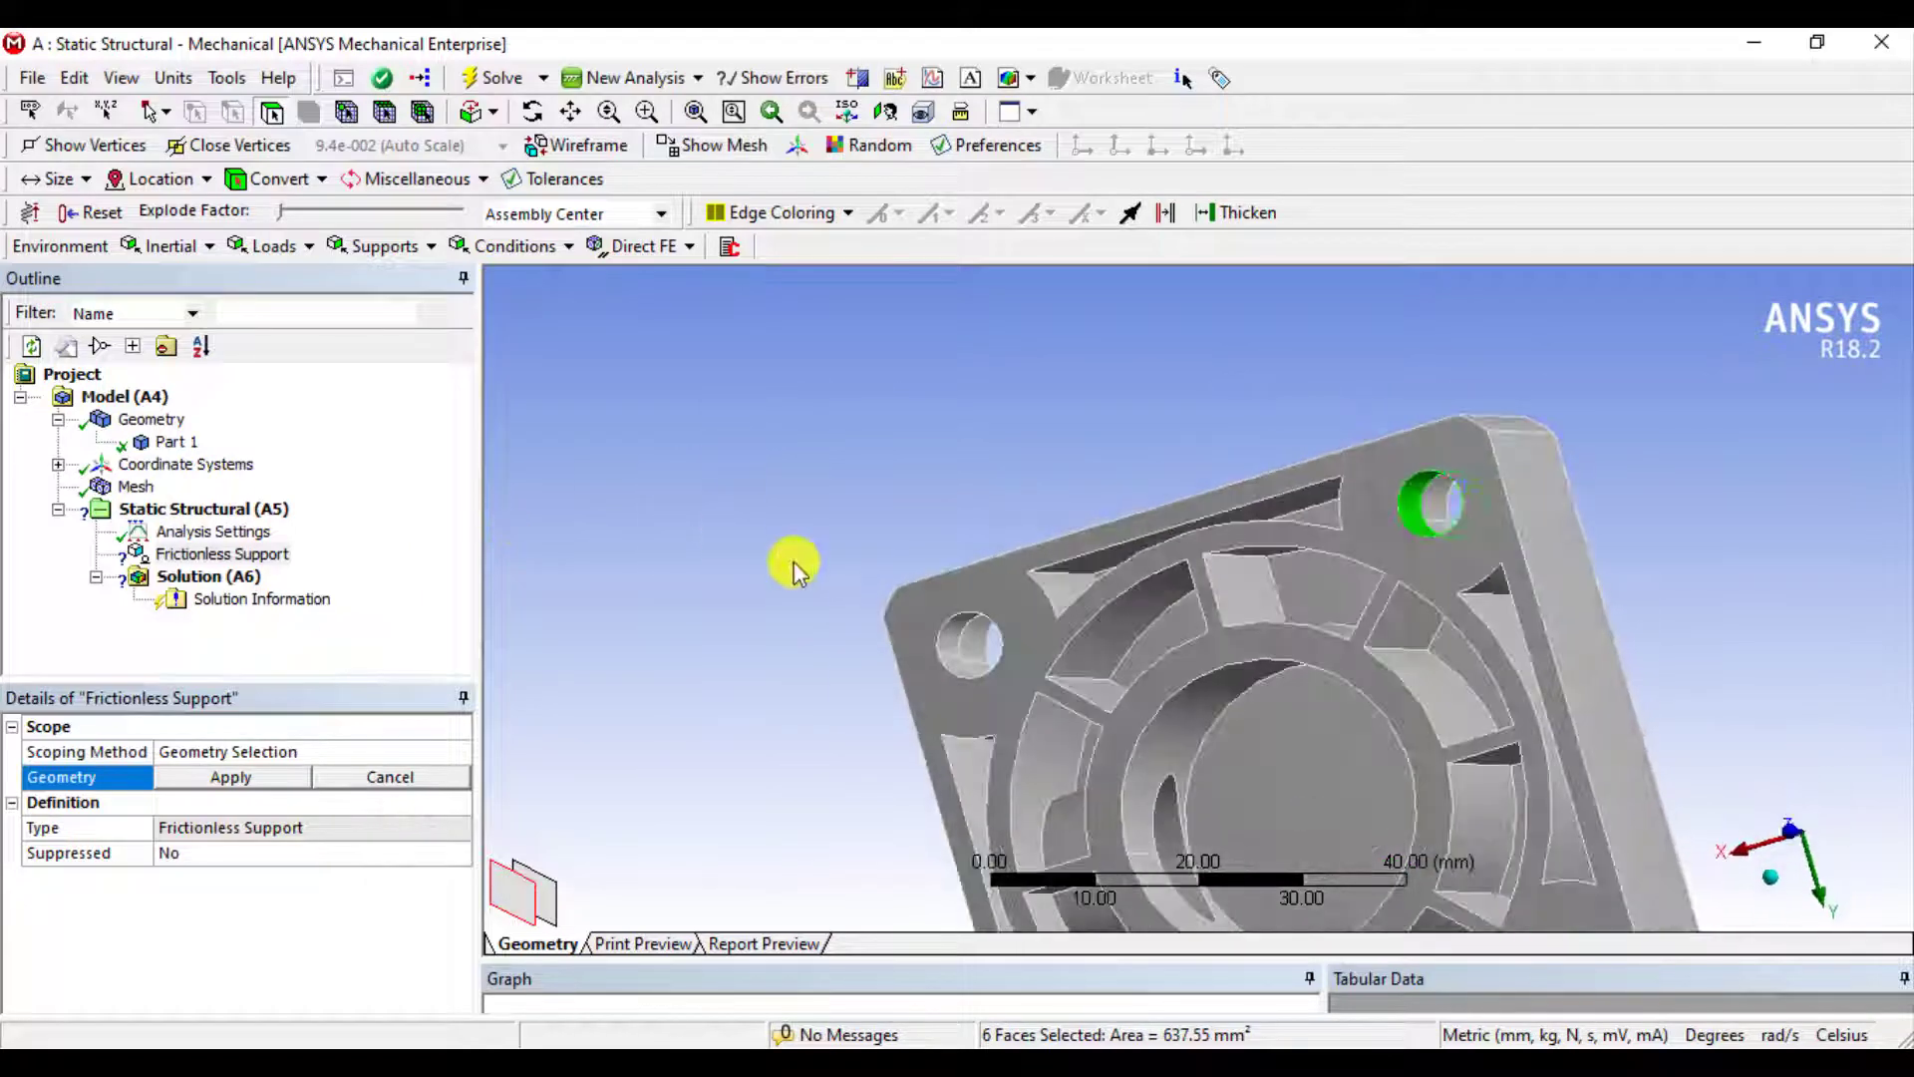
pyautogui.keyDown('ctrl'); pyautogui.click(951, 638); pyautogui.keyUp('ctrl')
pyautogui.keyDown('ctrl'); pyautogui.click(962, 717); pyautogui.keyUp('ctrl')
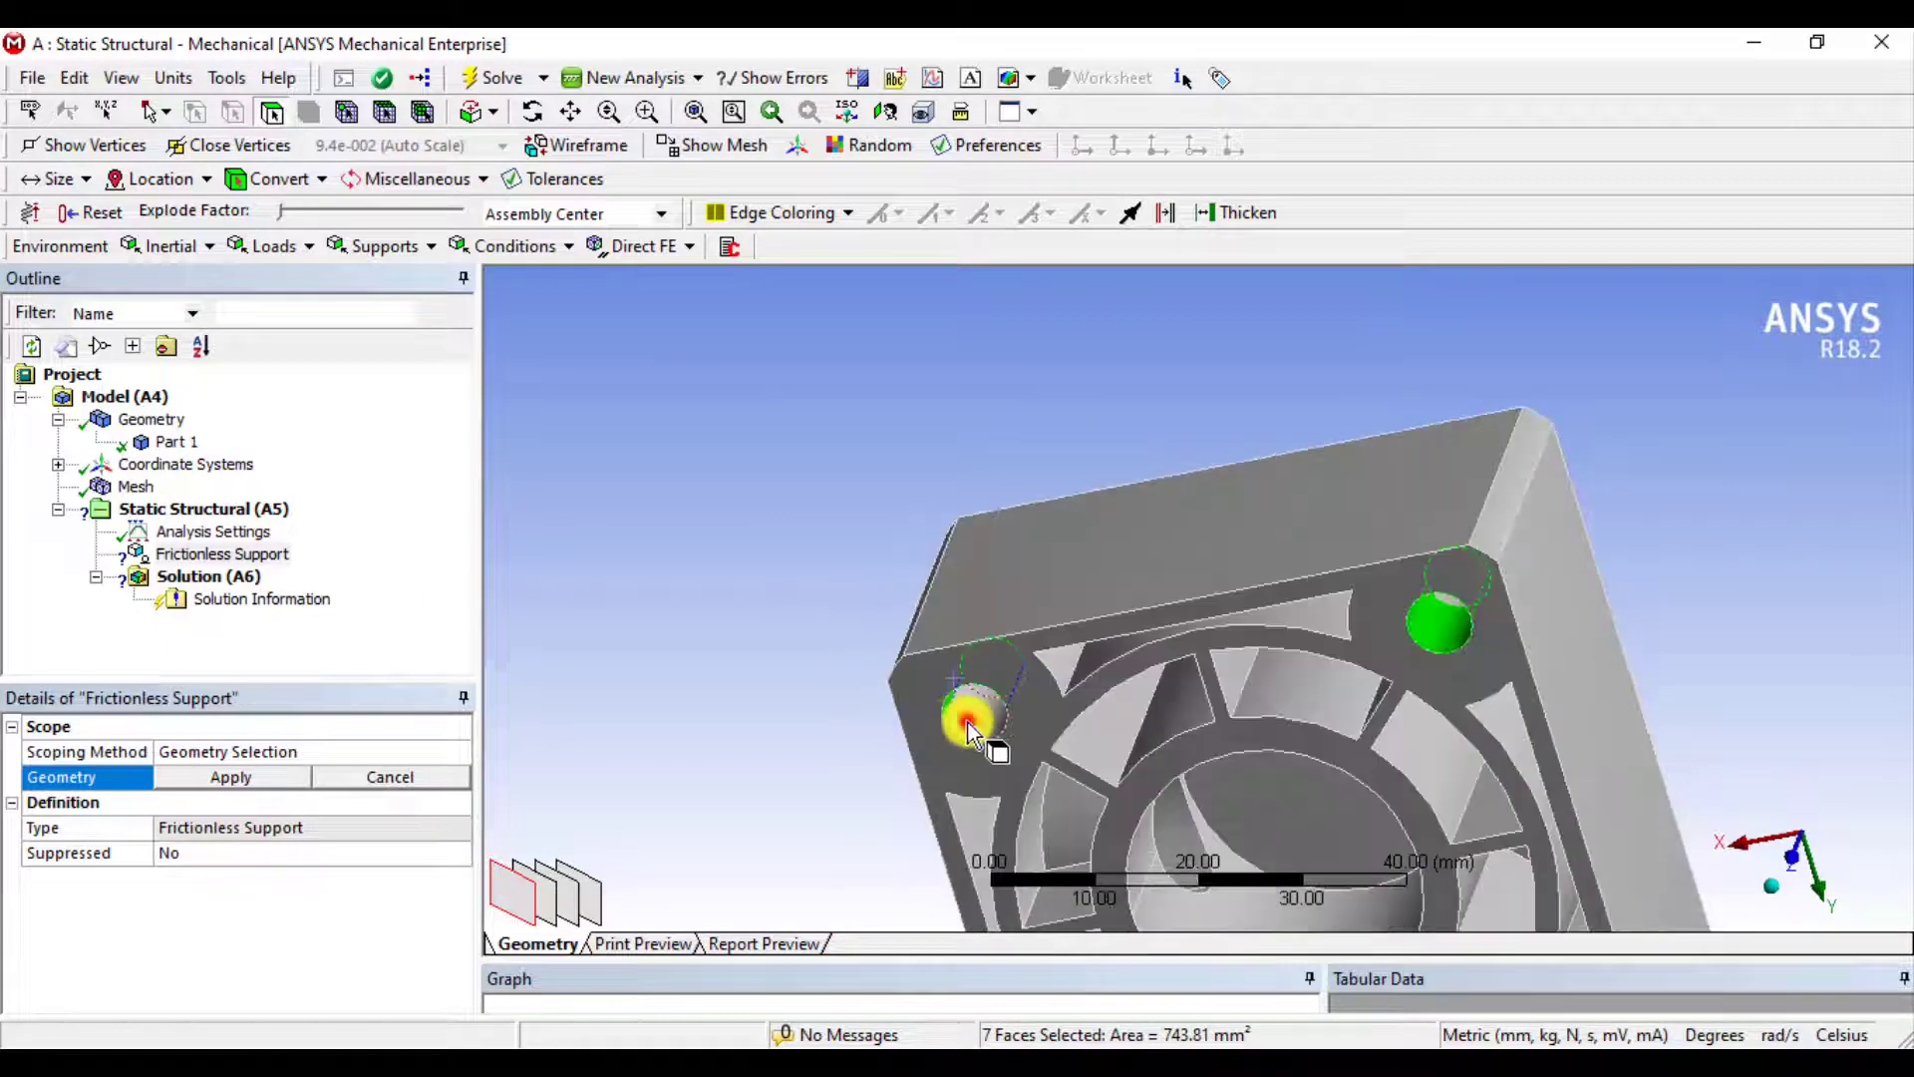
# Add the counterbore shoulder and wall faces of two bolt holes on the flat back side to the selection
pyautogui.moveTo(839, 596); pyautogui.dragTo(1432, 760, button='middle')
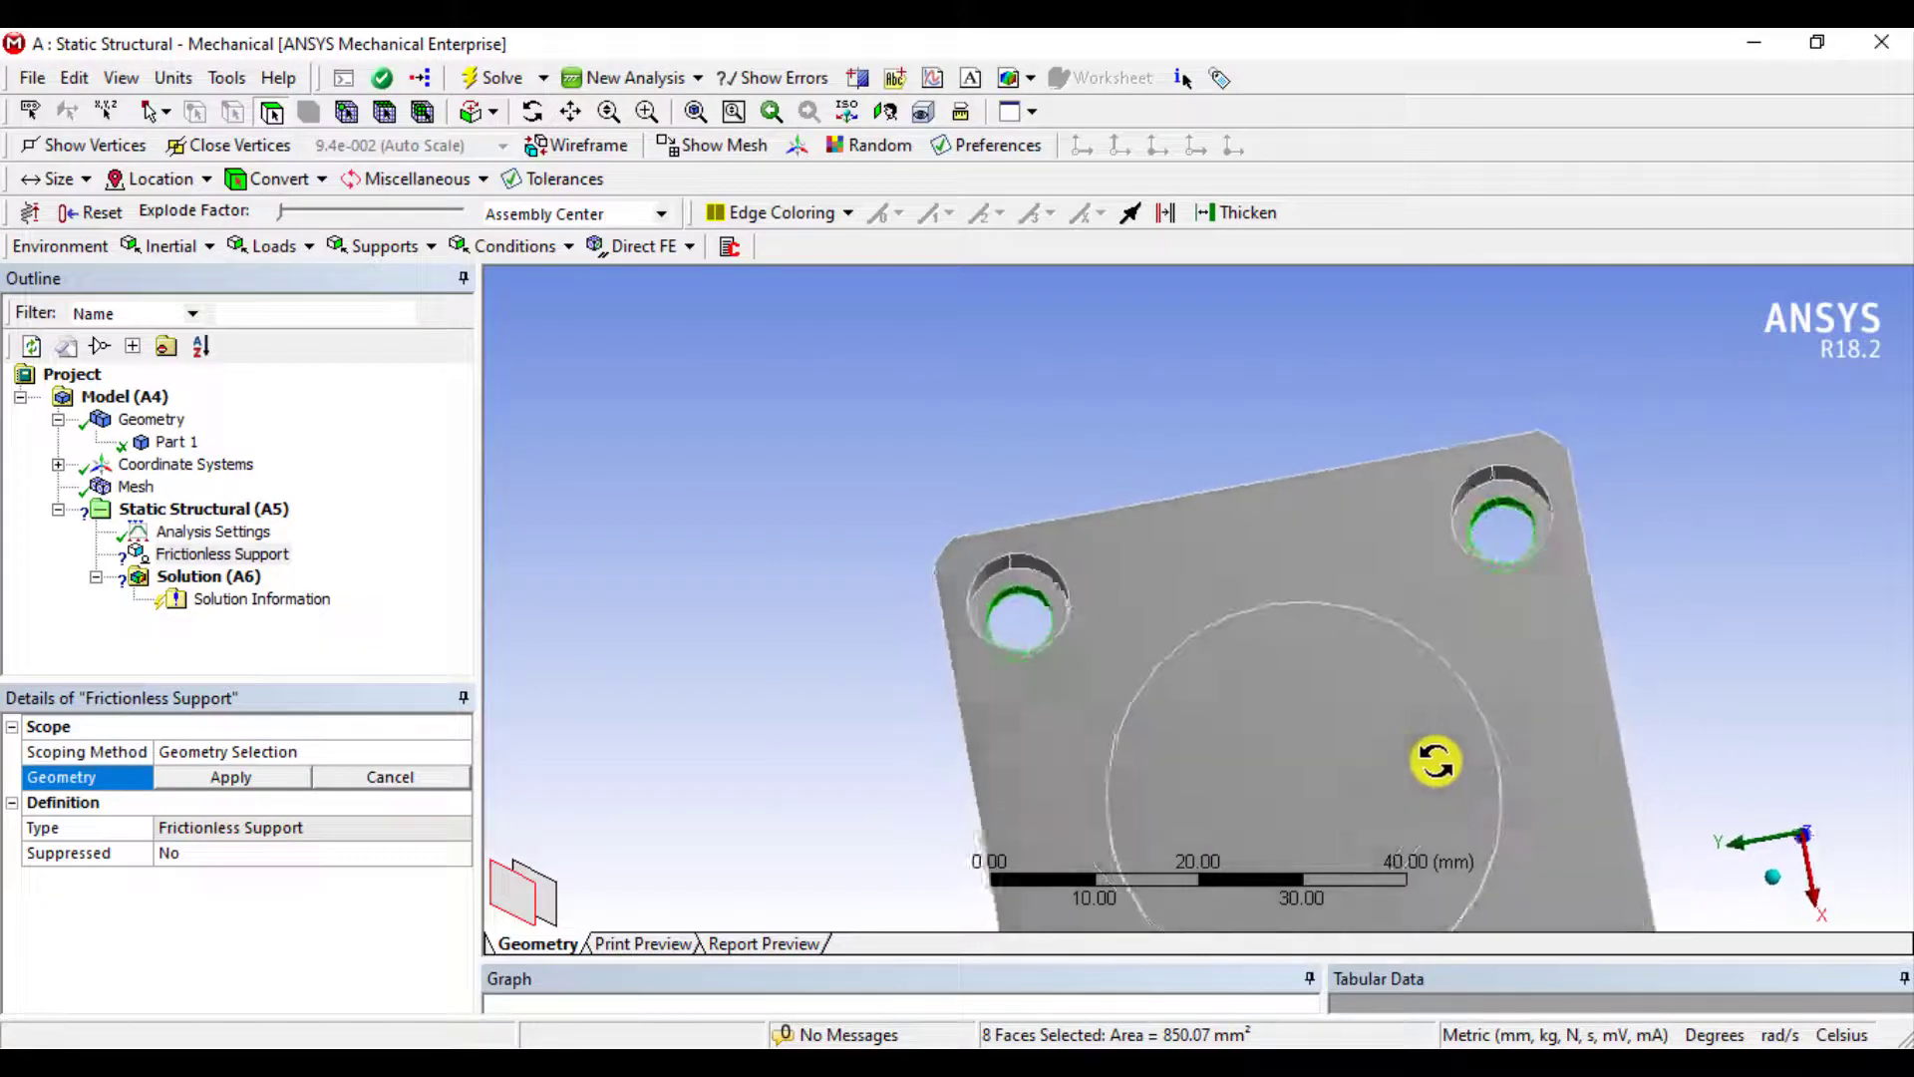
pyautogui.keyDown('ctrl'); pyautogui.click(1027, 588); pyautogui.keyUp('ctrl')
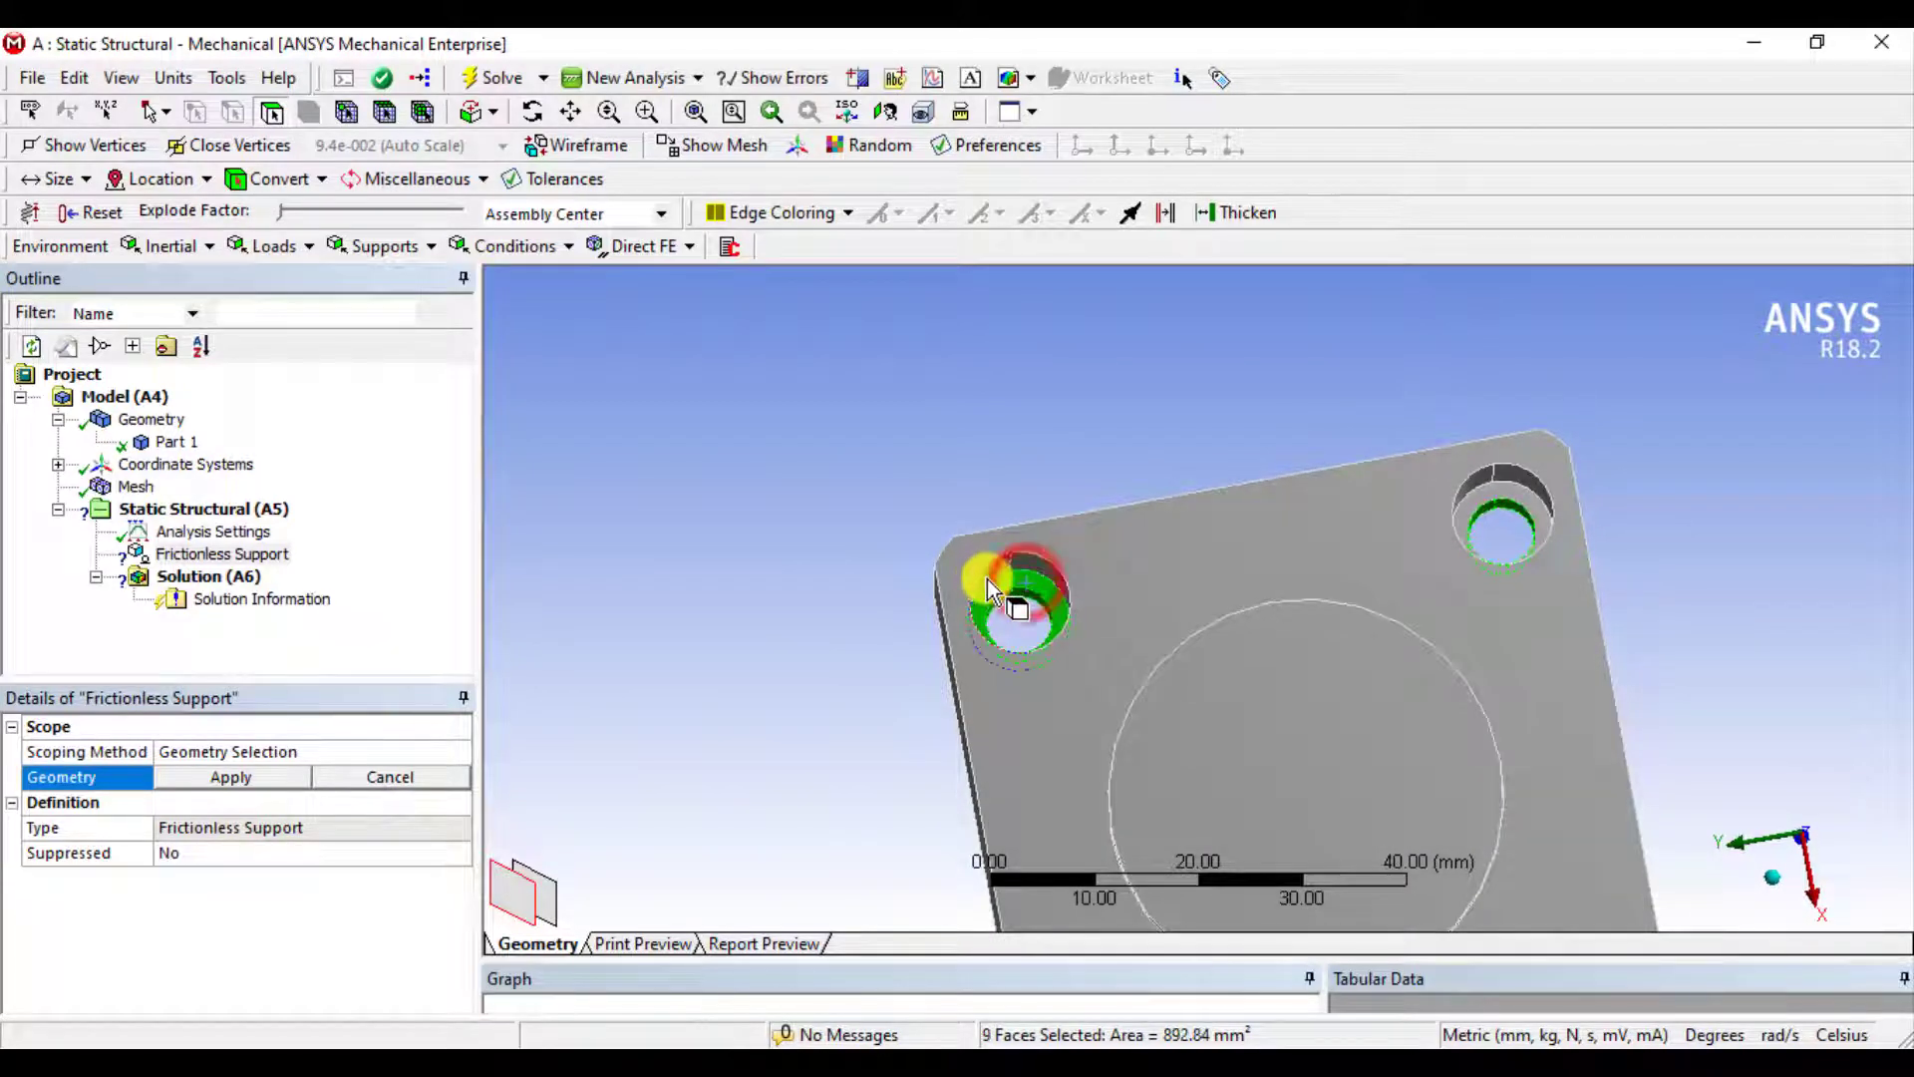
pyautogui.keyDown('ctrl'); pyautogui.click(985, 570); pyautogui.keyUp('ctrl')
pyautogui.keyDown('ctrl'); pyautogui.click(1029, 565); pyautogui.keyUp('ctrl')
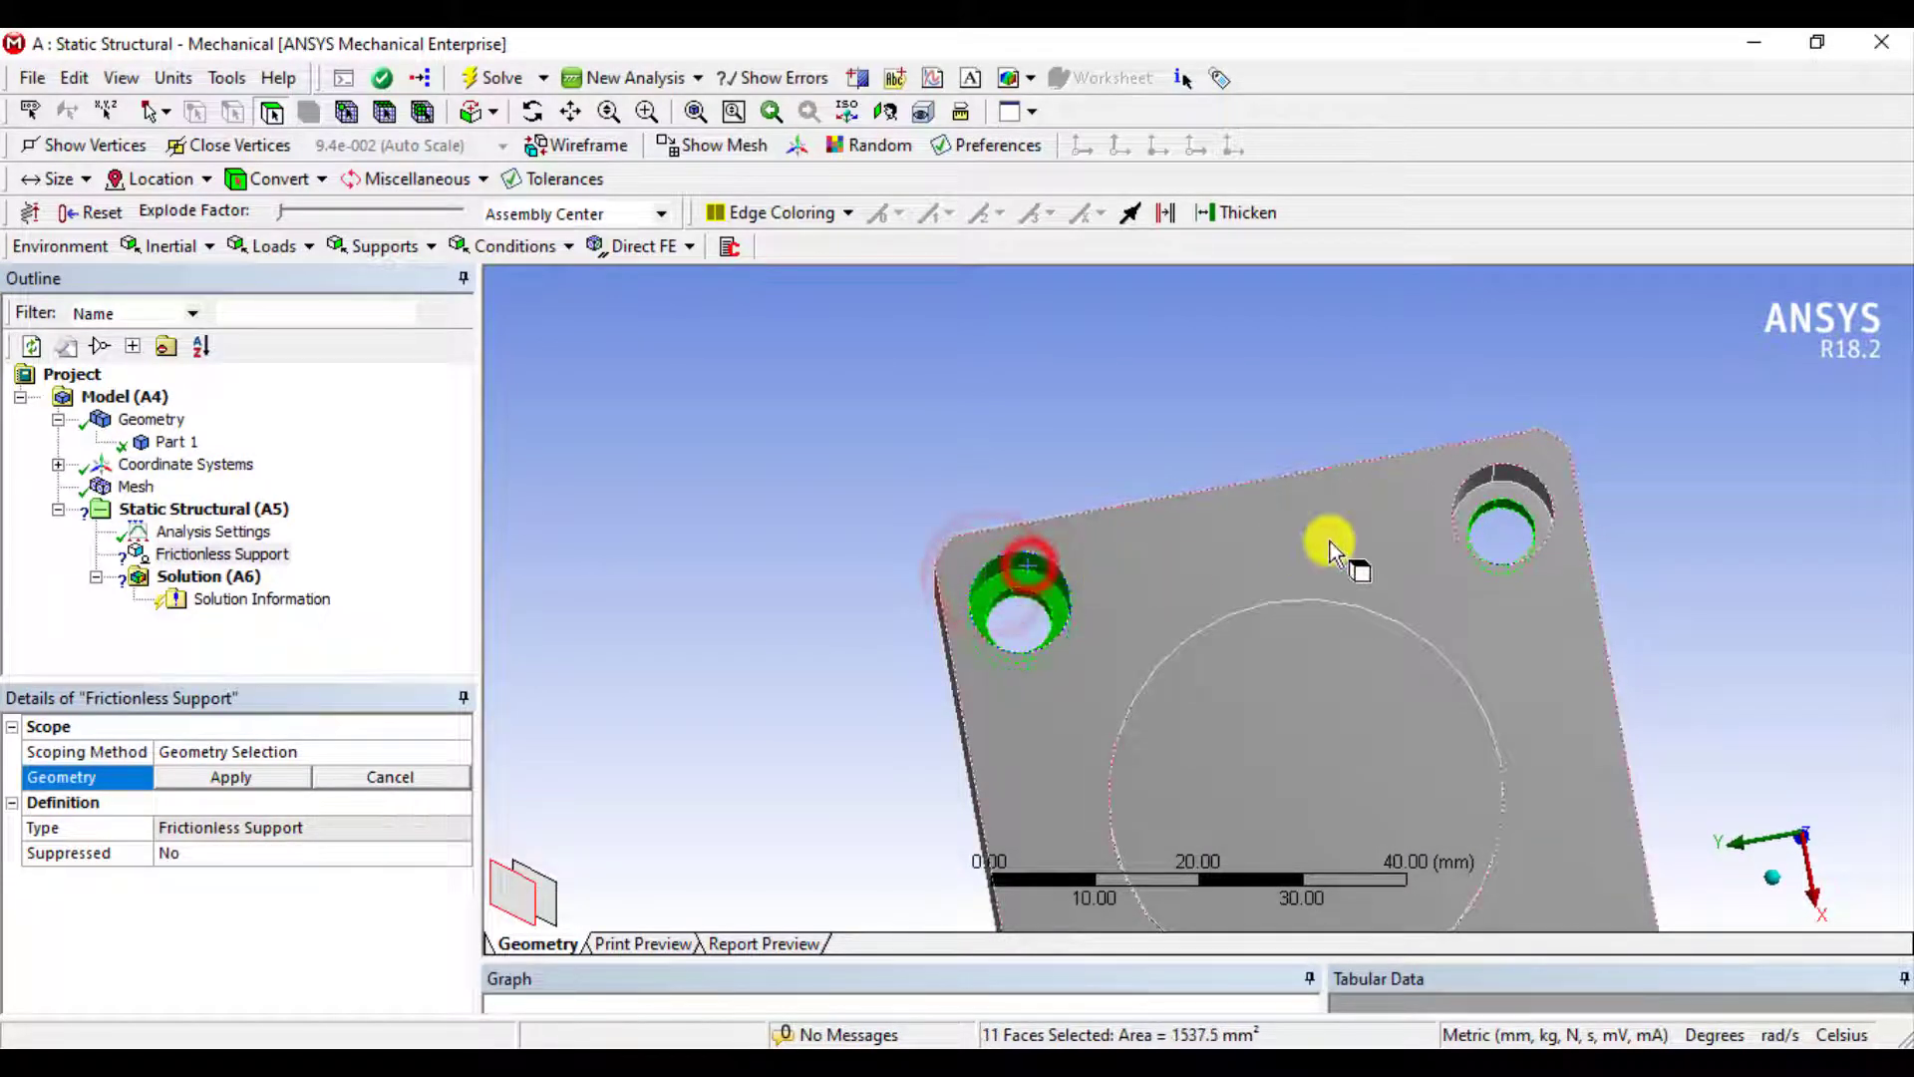
pyautogui.keyDown('ctrl'); pyautogui.click(1474, 485); pyautogui.keyUp('ctrl')
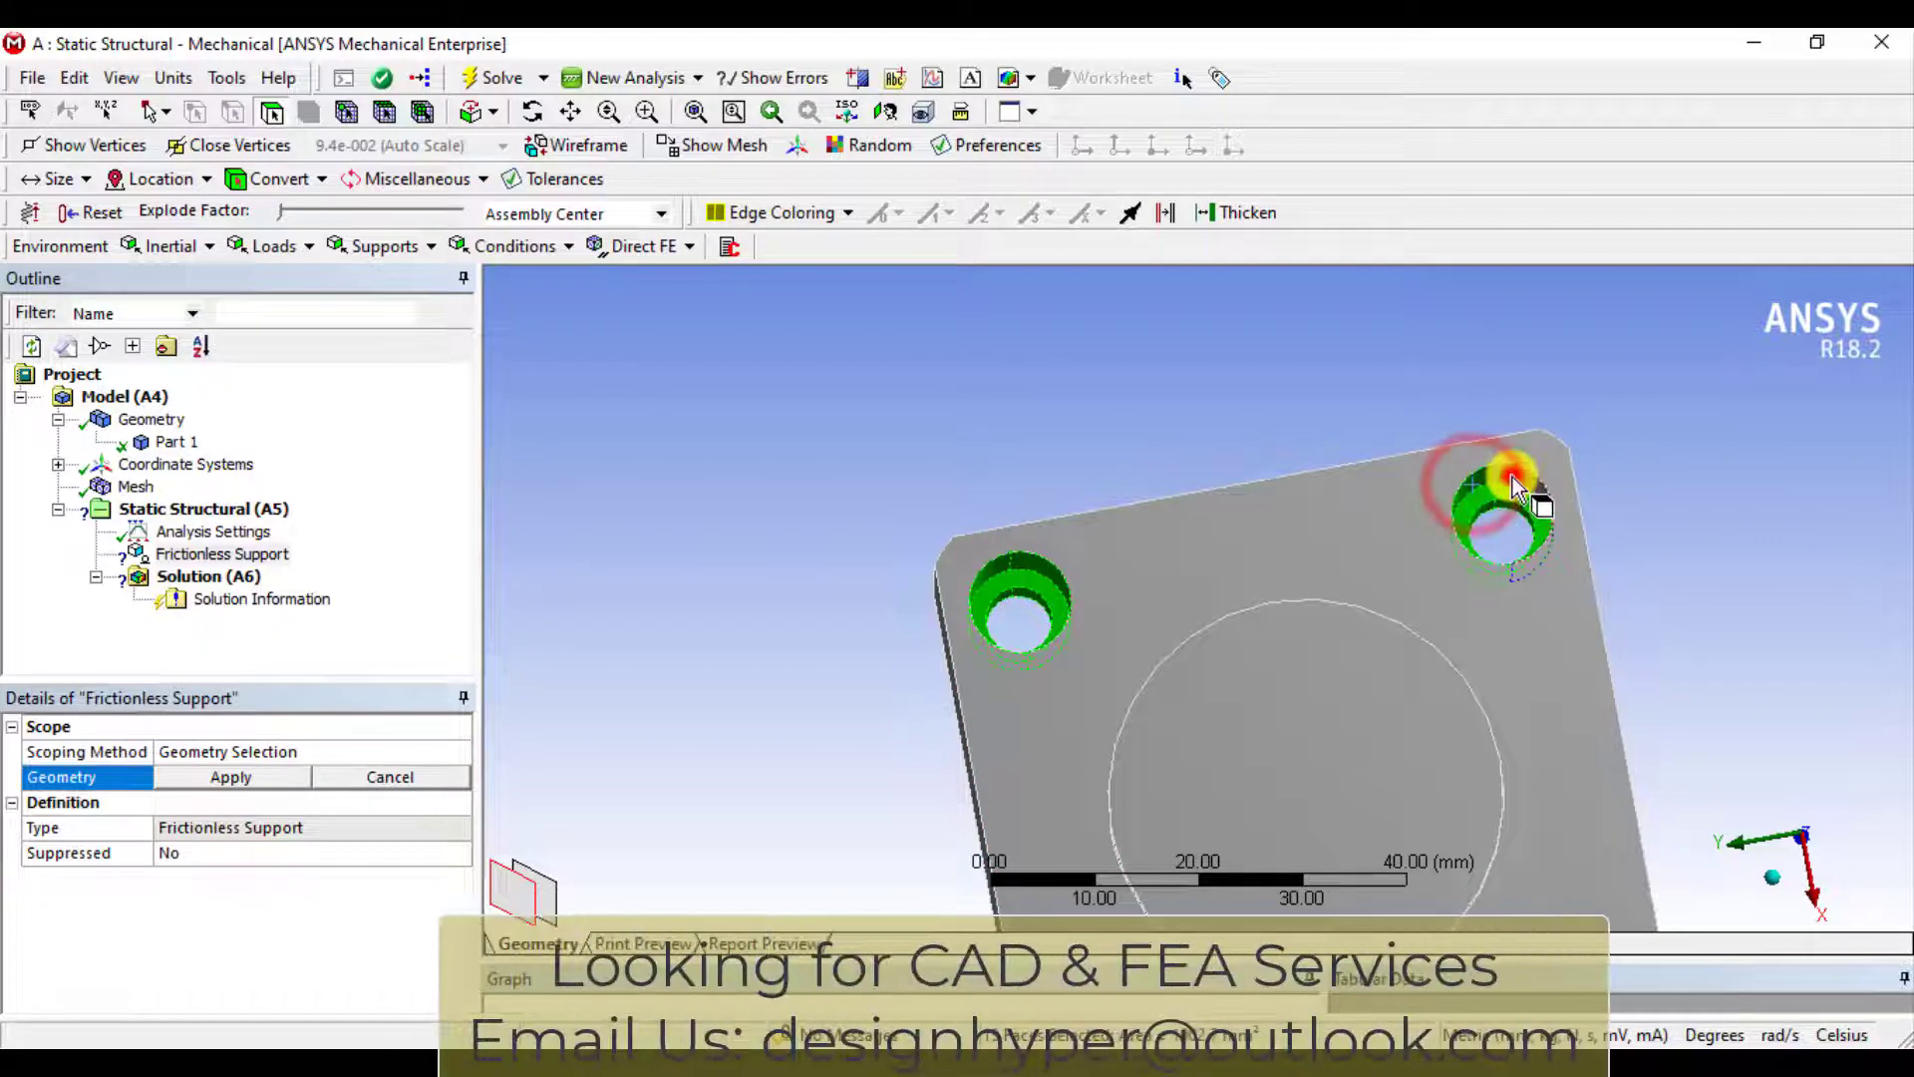
# Add the counterbore shoulder and wall faces of the remaining two bolt holes and apply the selection to the frictionless support
pyautogui.moveTo(1283, 462); pyautogui.dragTo(946, 538, button='middle')
pyautogui.keyDown('ctrl'); pyautogui.click(1146, 454); pyautogui.keyUp('ctrl')
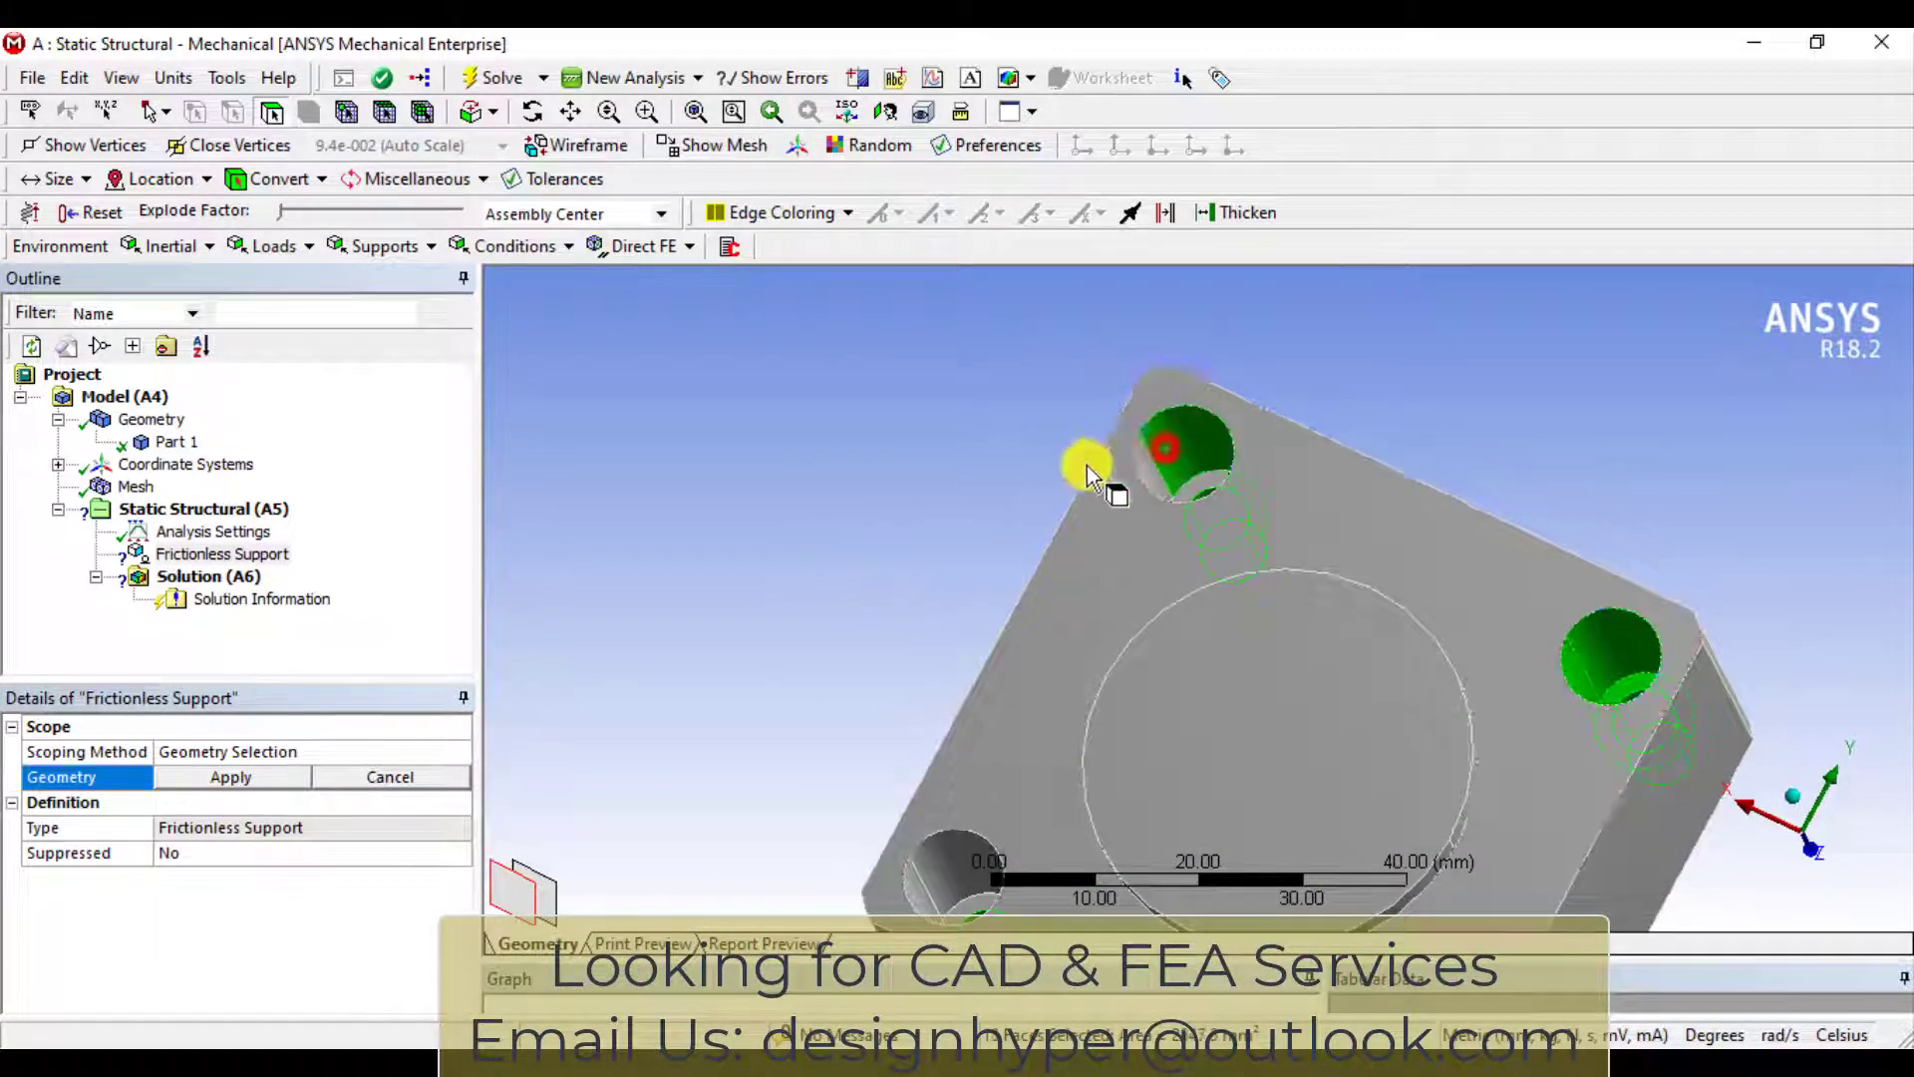
pyautogui.moveTo(1090, 461); pyautogui.dragTo(1149, 568, button='middle')
pyautogui.keyDown('ctrl'); pyautogui.click(1186, 496); pyautogui.keyUp('ctrl')
pyautogui.keyDown('ctrl'); pyautogui.click(1140, 504); pyautogui.keyUp('ctrl')
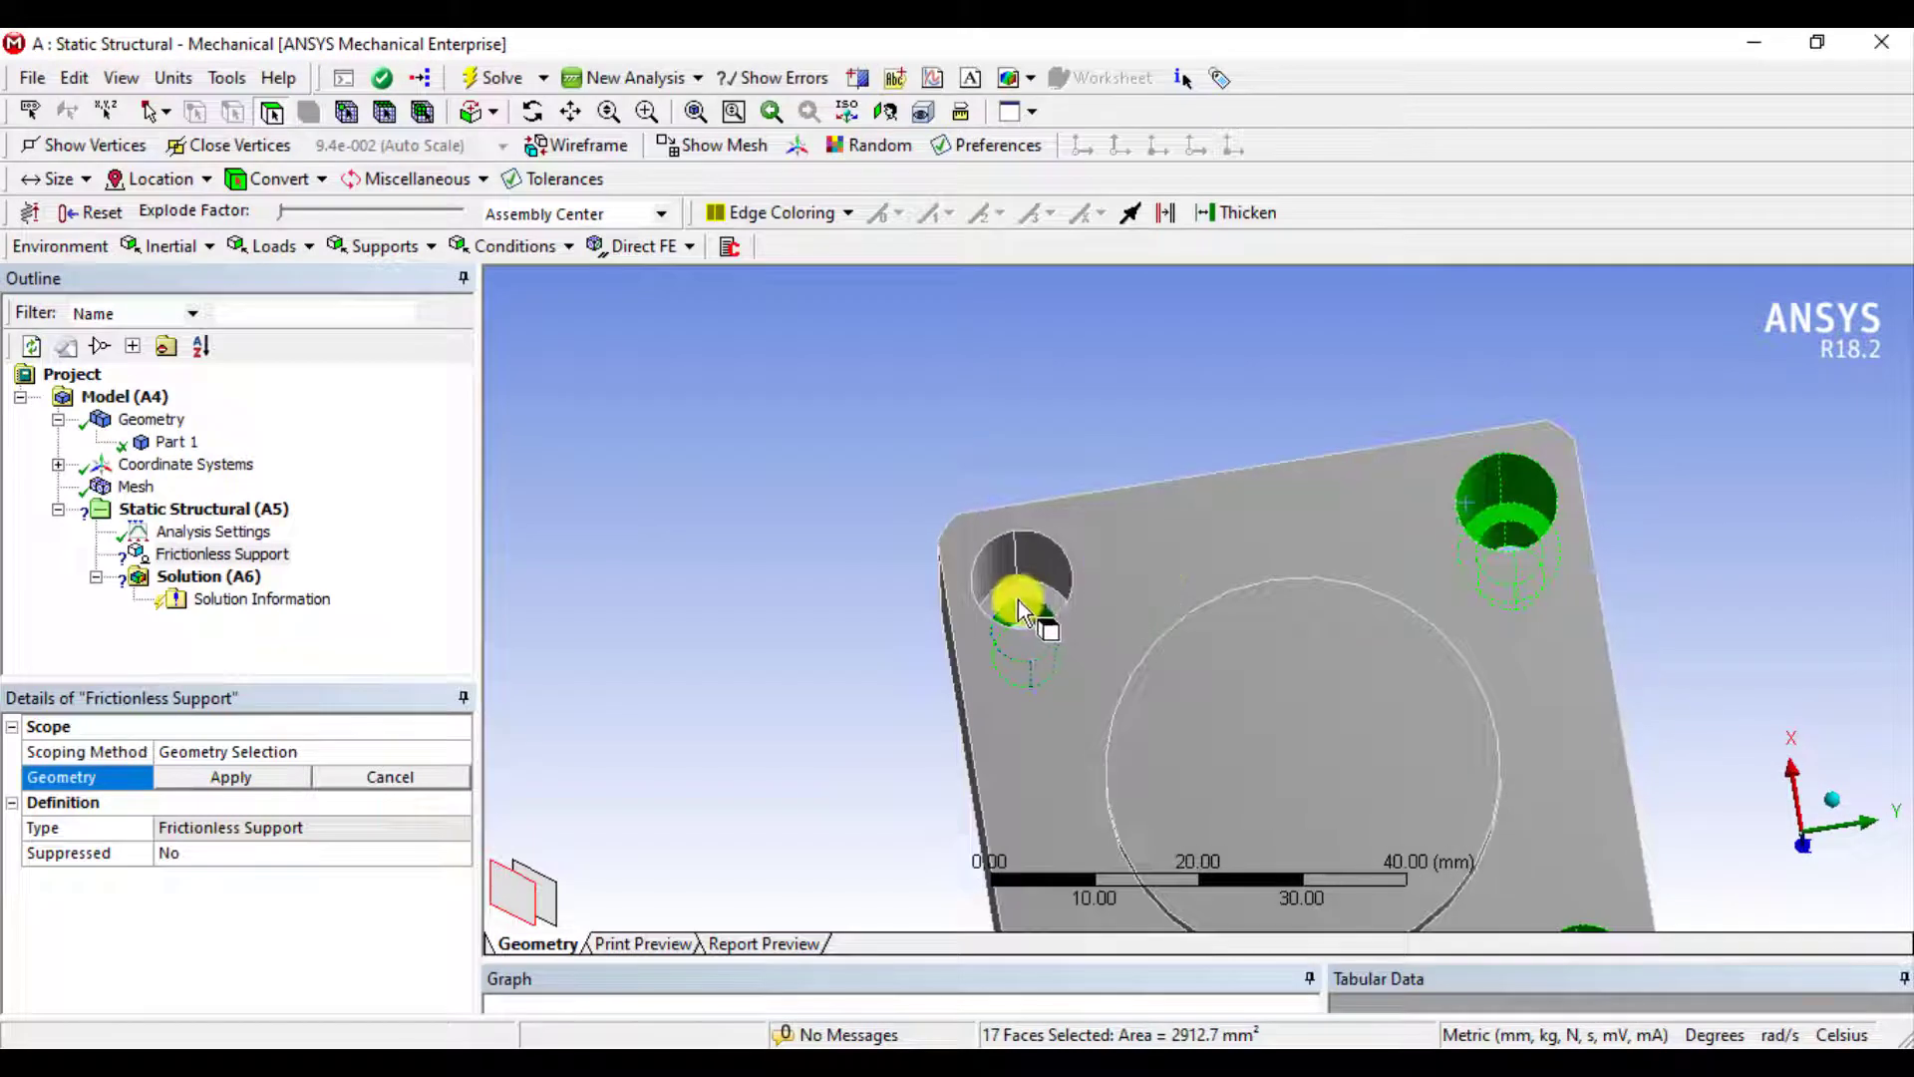
pyautogui.keyDown('ctrl'); pyautogui.click(995, 565); pyautogui.keyUp('ctrl')
pyautogui.keyDown('ctrl'); pyautogui.click(979, 572); pyautogui.keyUp('ctrl')
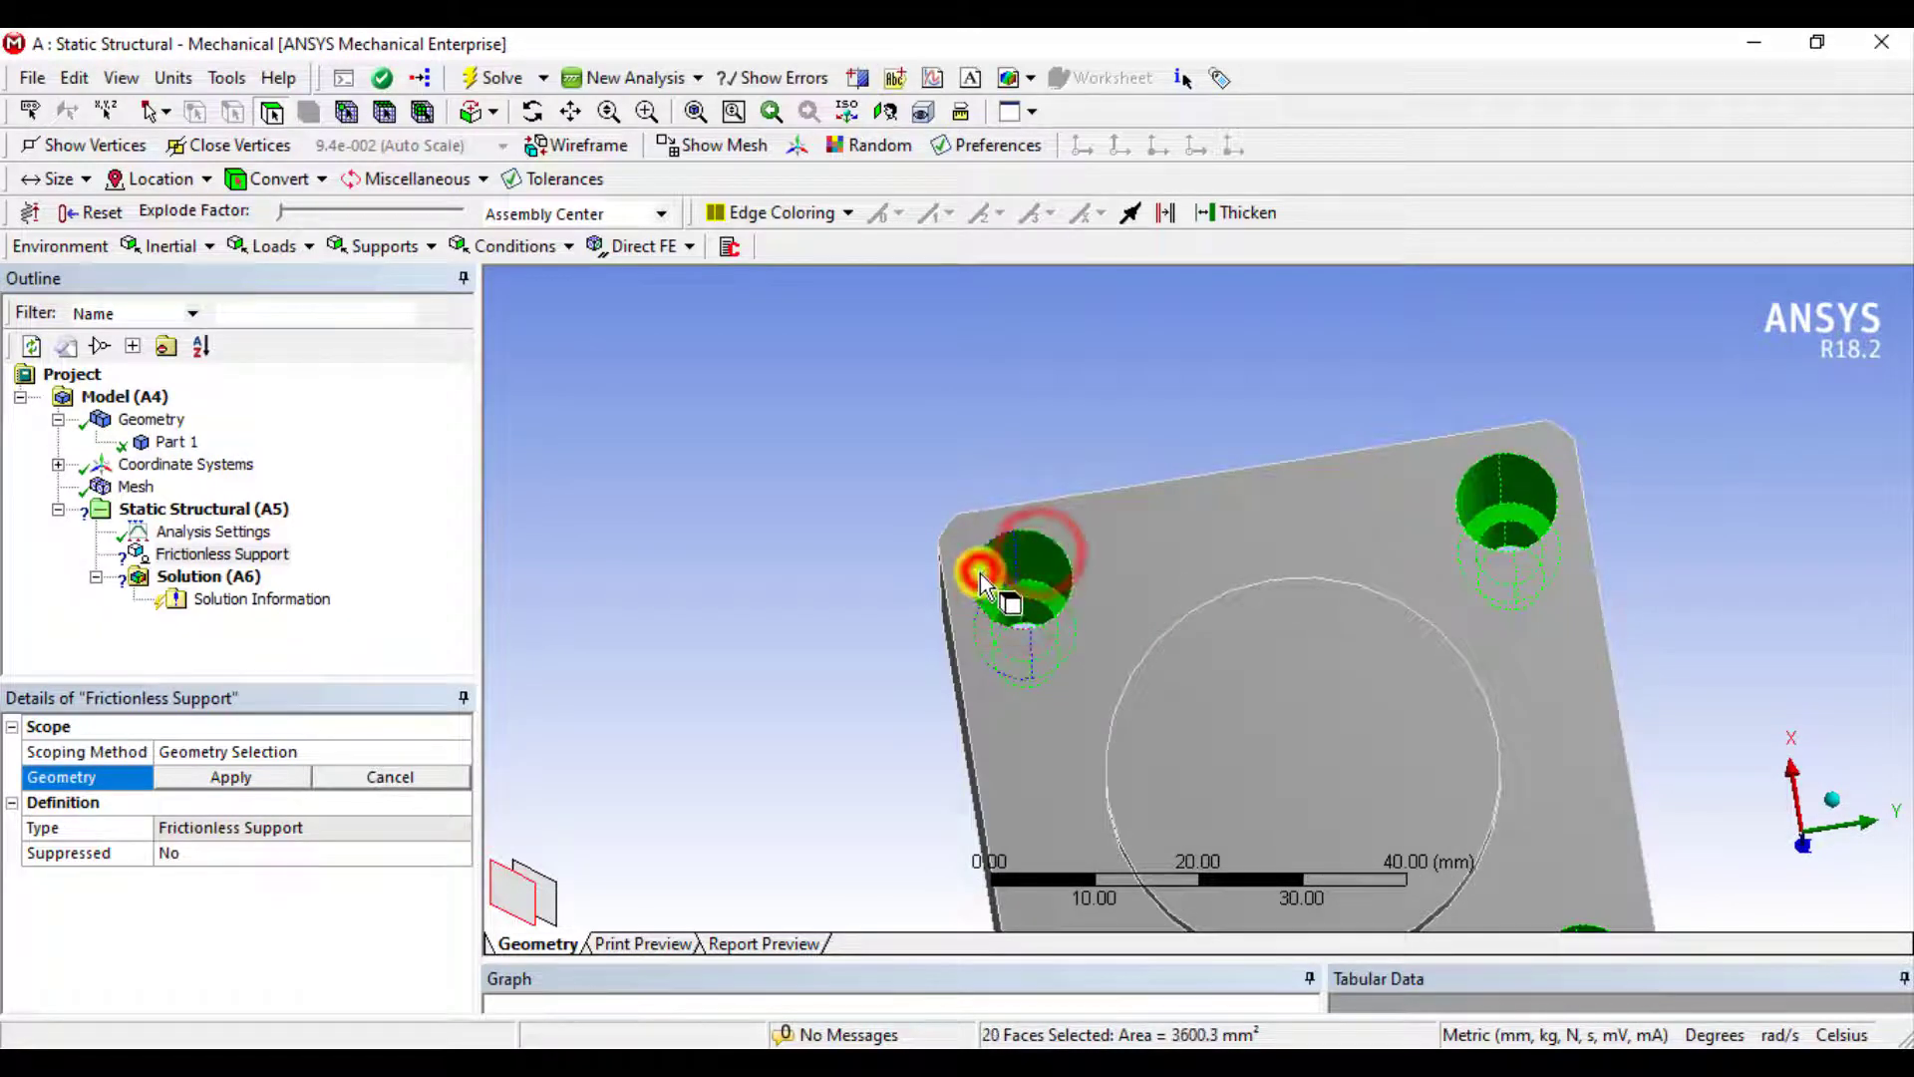
pyautogui.click(258, 777)
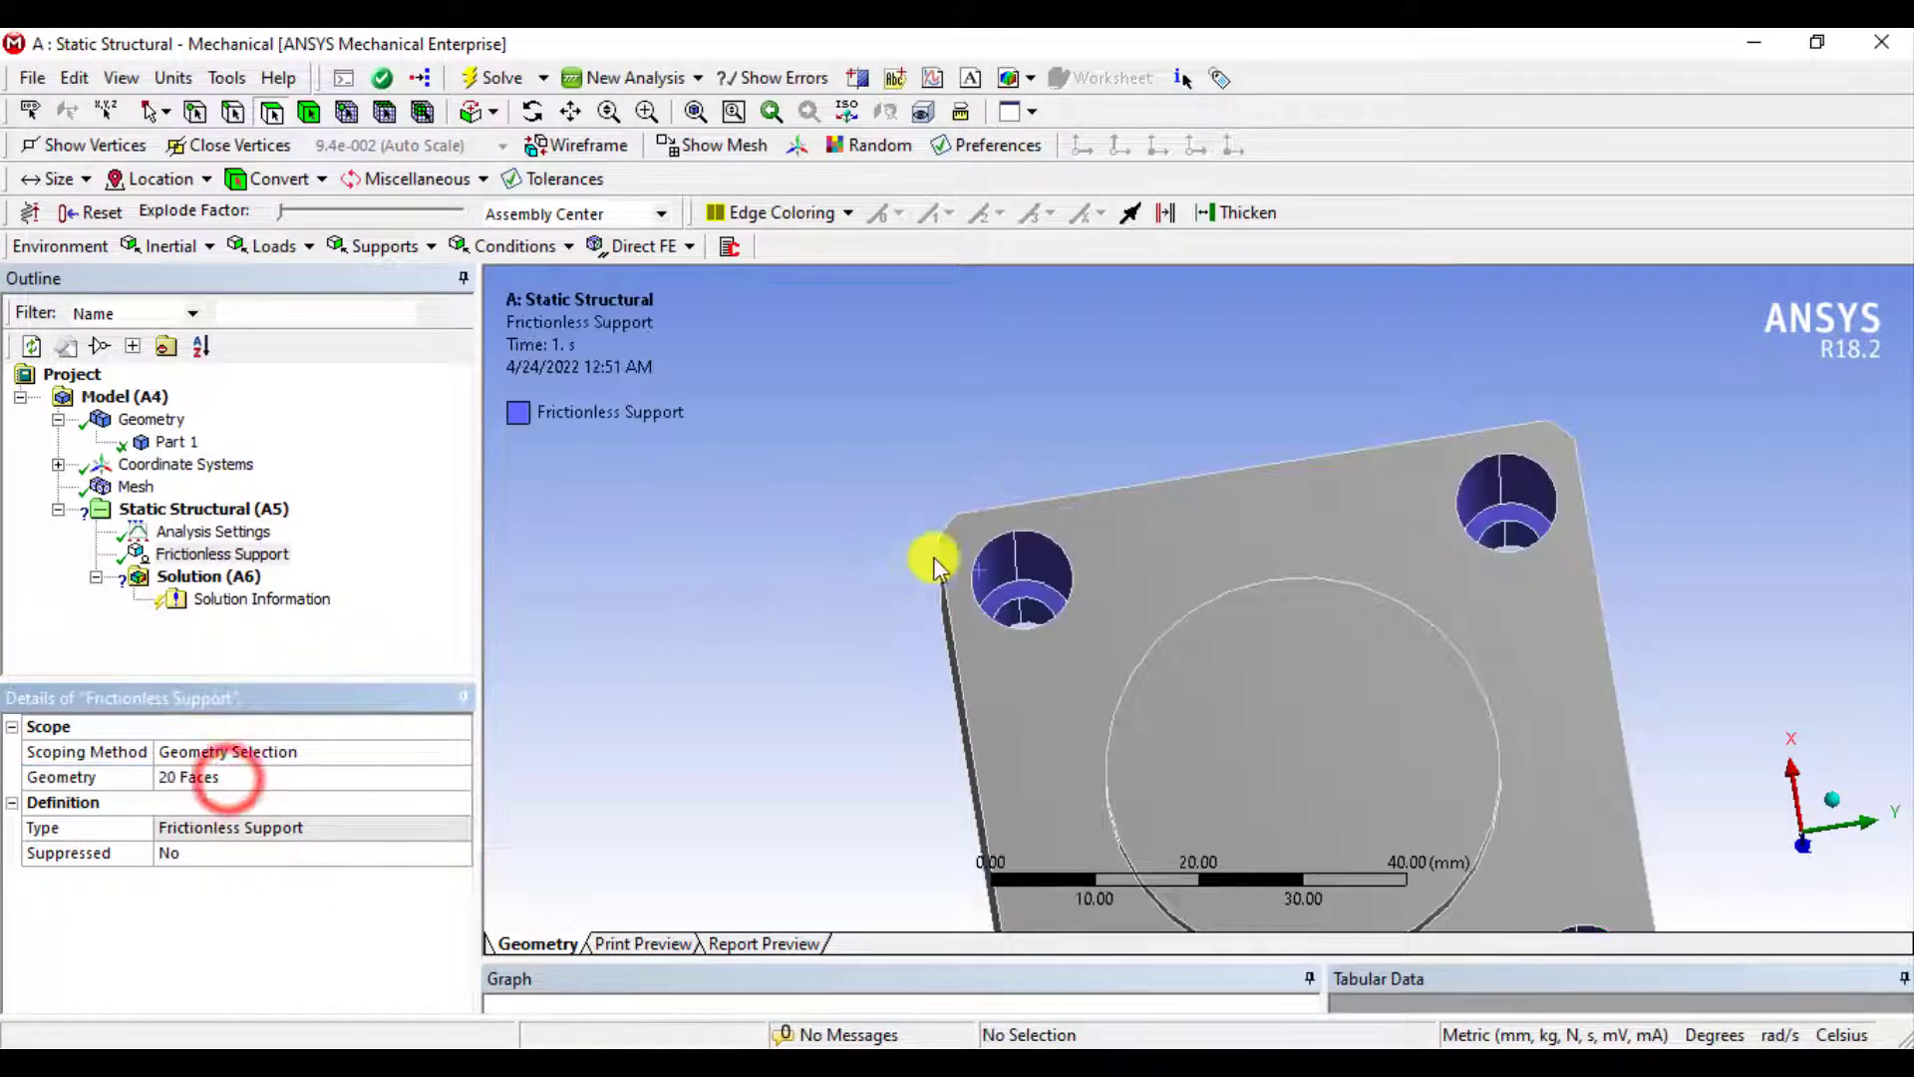
pyautogui.click(792, 525)
pyautogui.scroll(-1, 798, 527)
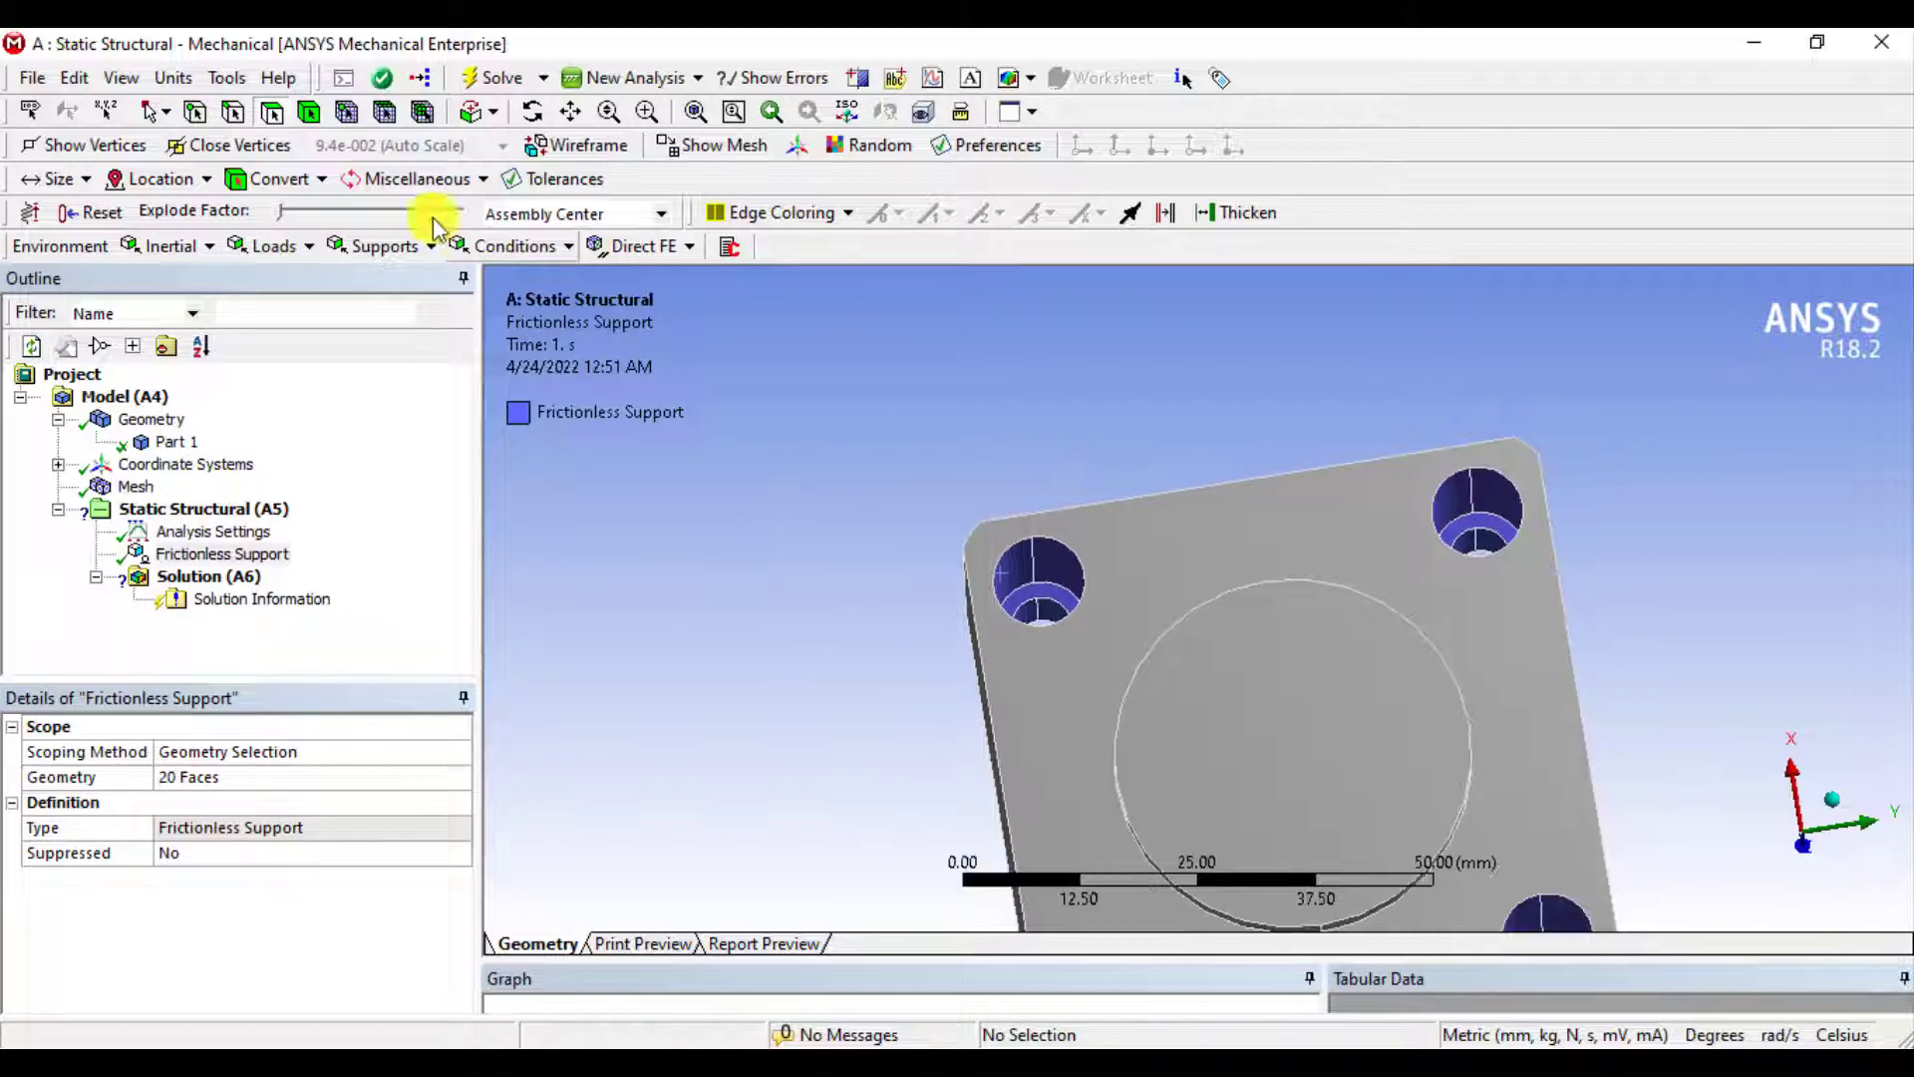
# Insert a pressure load in the Static Structural environment, with the cover's ribbed side in view
pyautogui.click(573, 111)
pyautogui.moveTo(1000, 596); pyautogui.dragTo(1094, 479, button='middle')
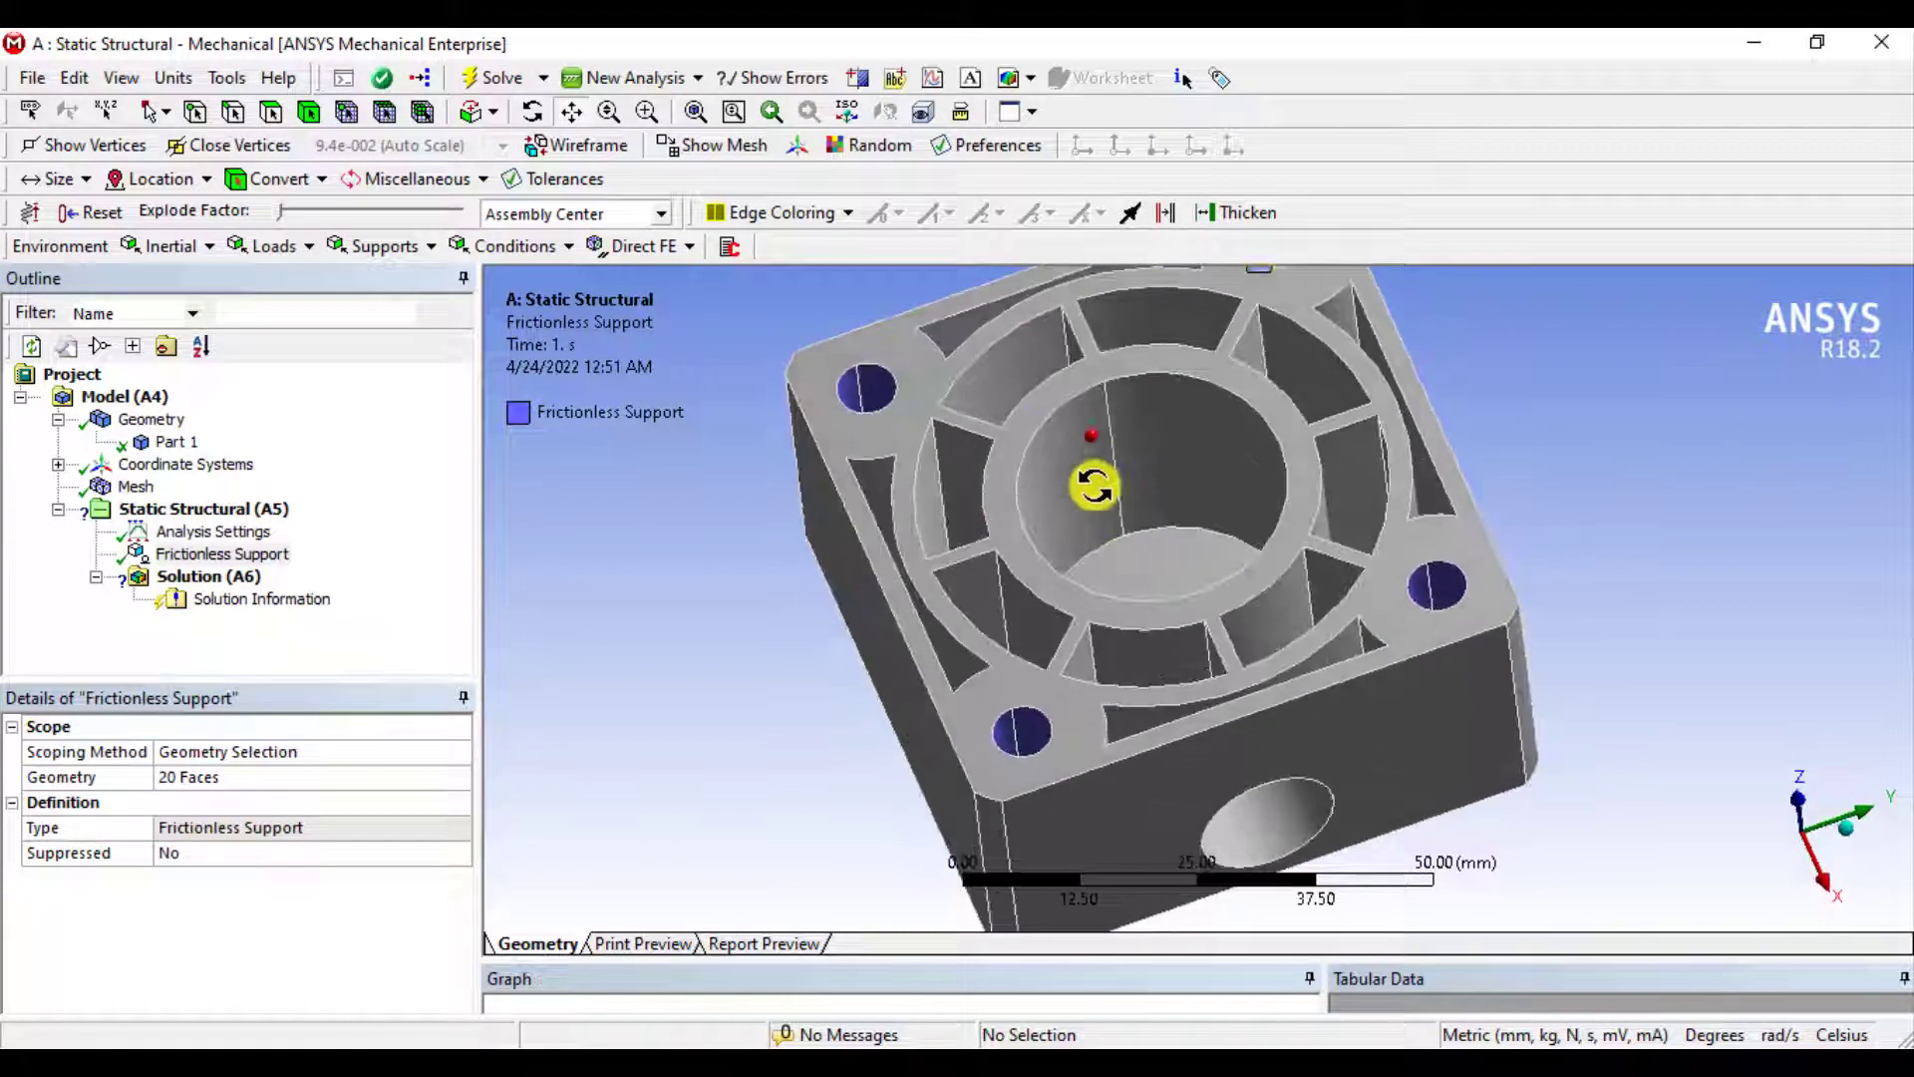
pyautogui.click(267, 113)
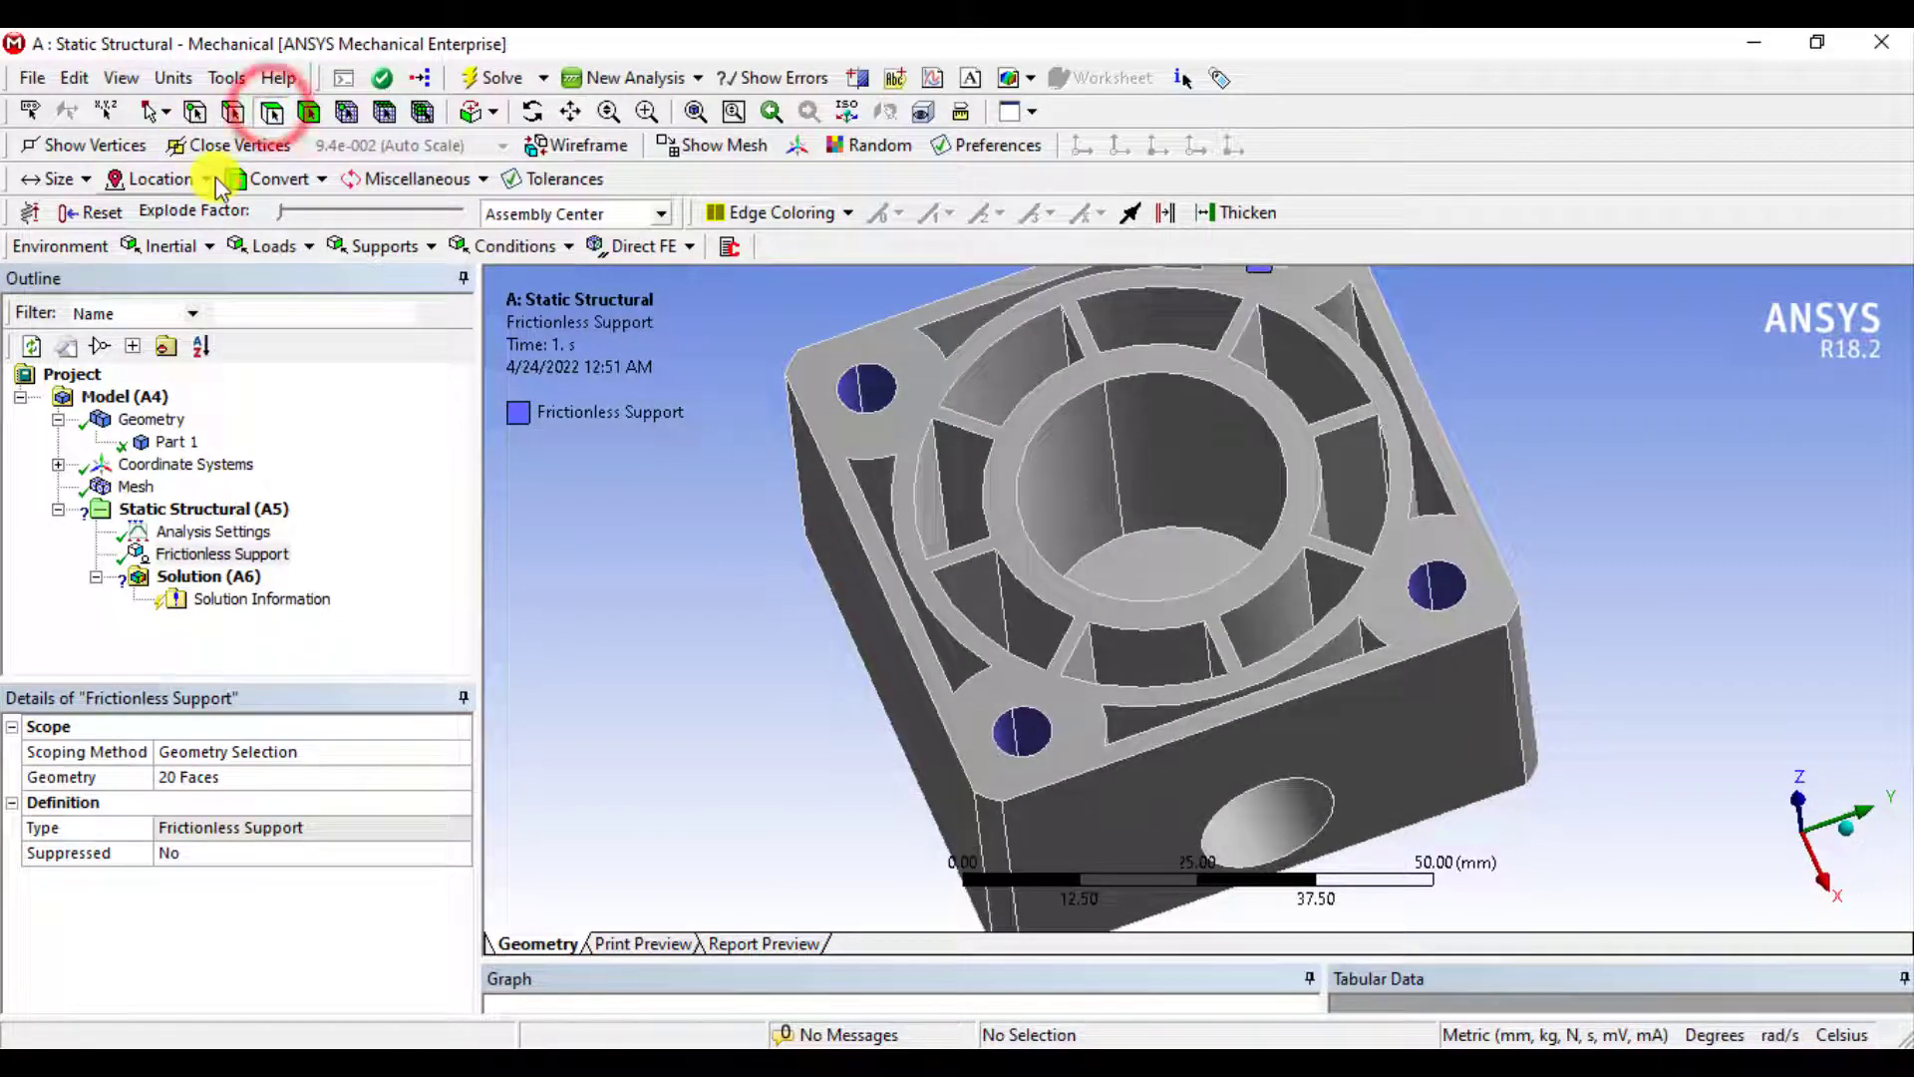
pyautogui.click(187, 549)
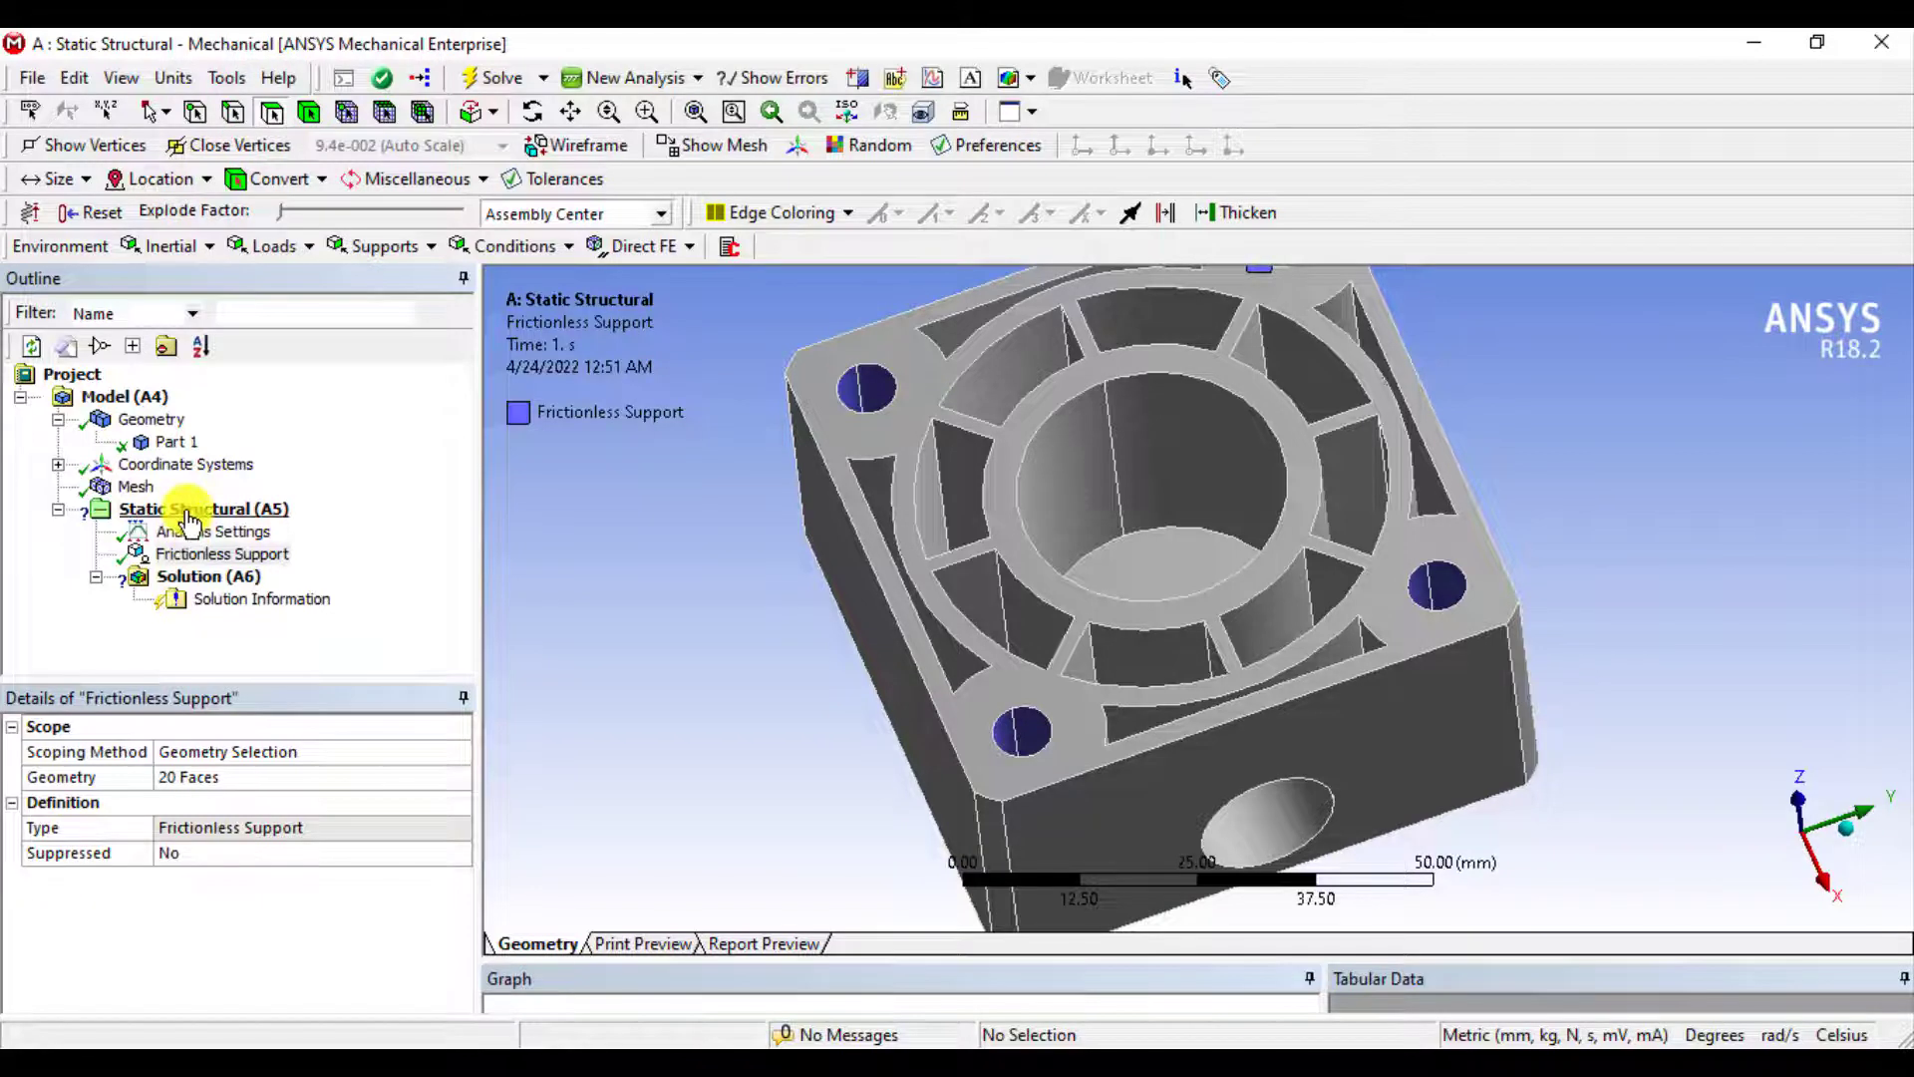
pyautogui.click(189, 513)
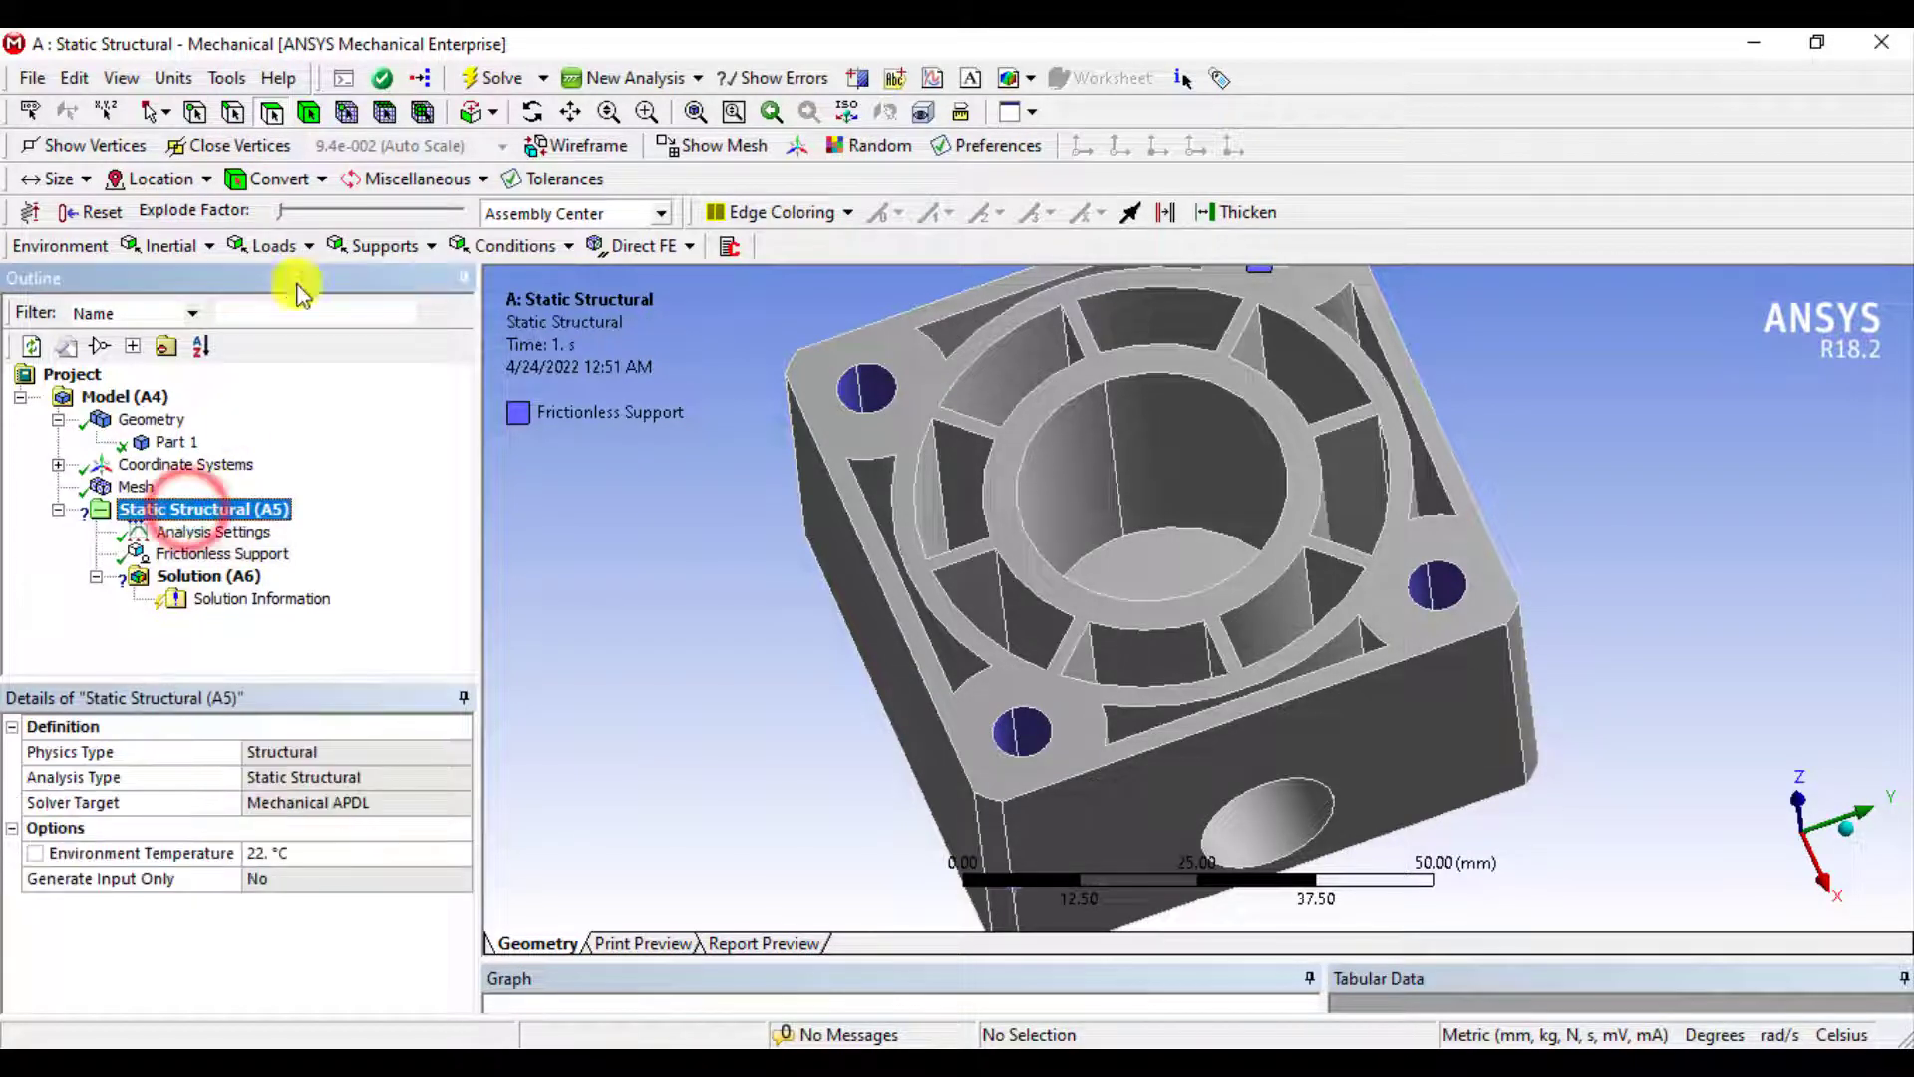
pyautogui.click(297, 247)
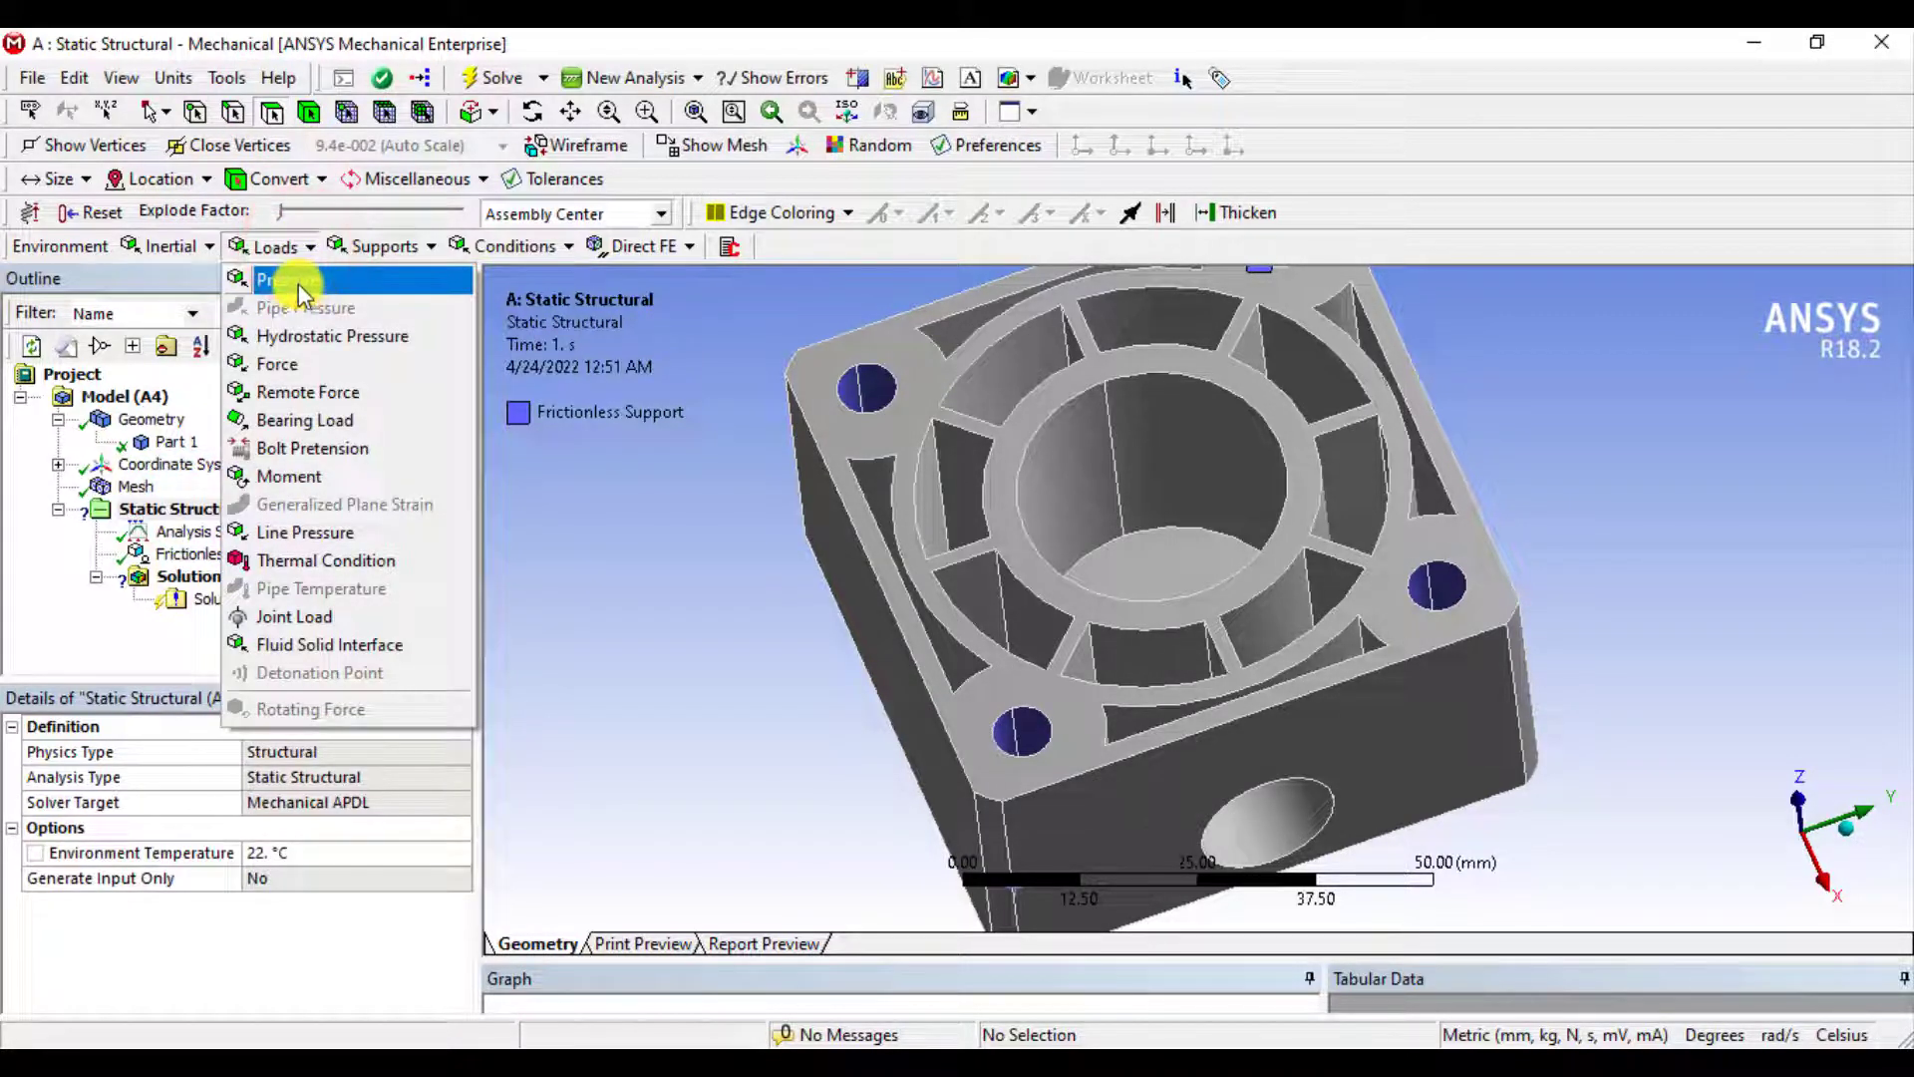
pyautogui.click(295, 280)
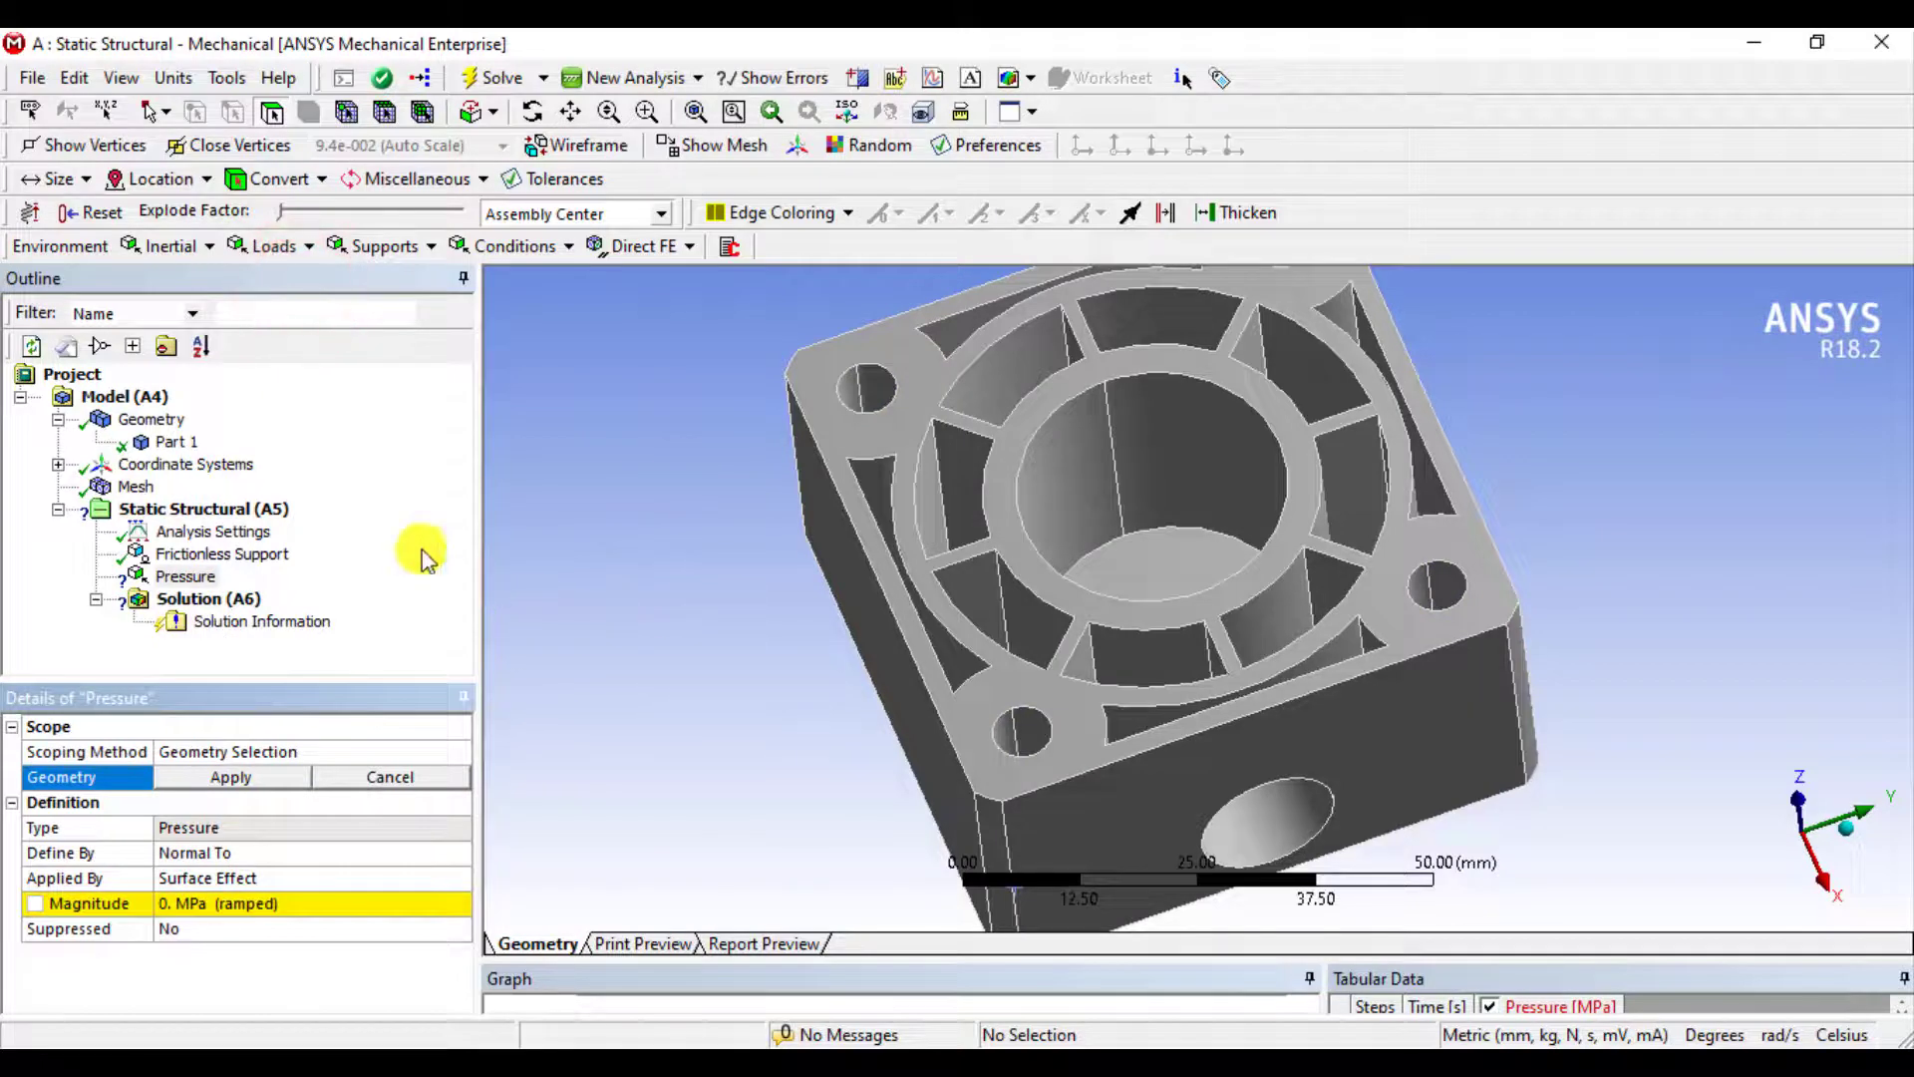
# Select the inner and outer walls, both rib faces and the floor of one pocket in the ribbed ring as pressure faces
pyautogui.click(271, 110)
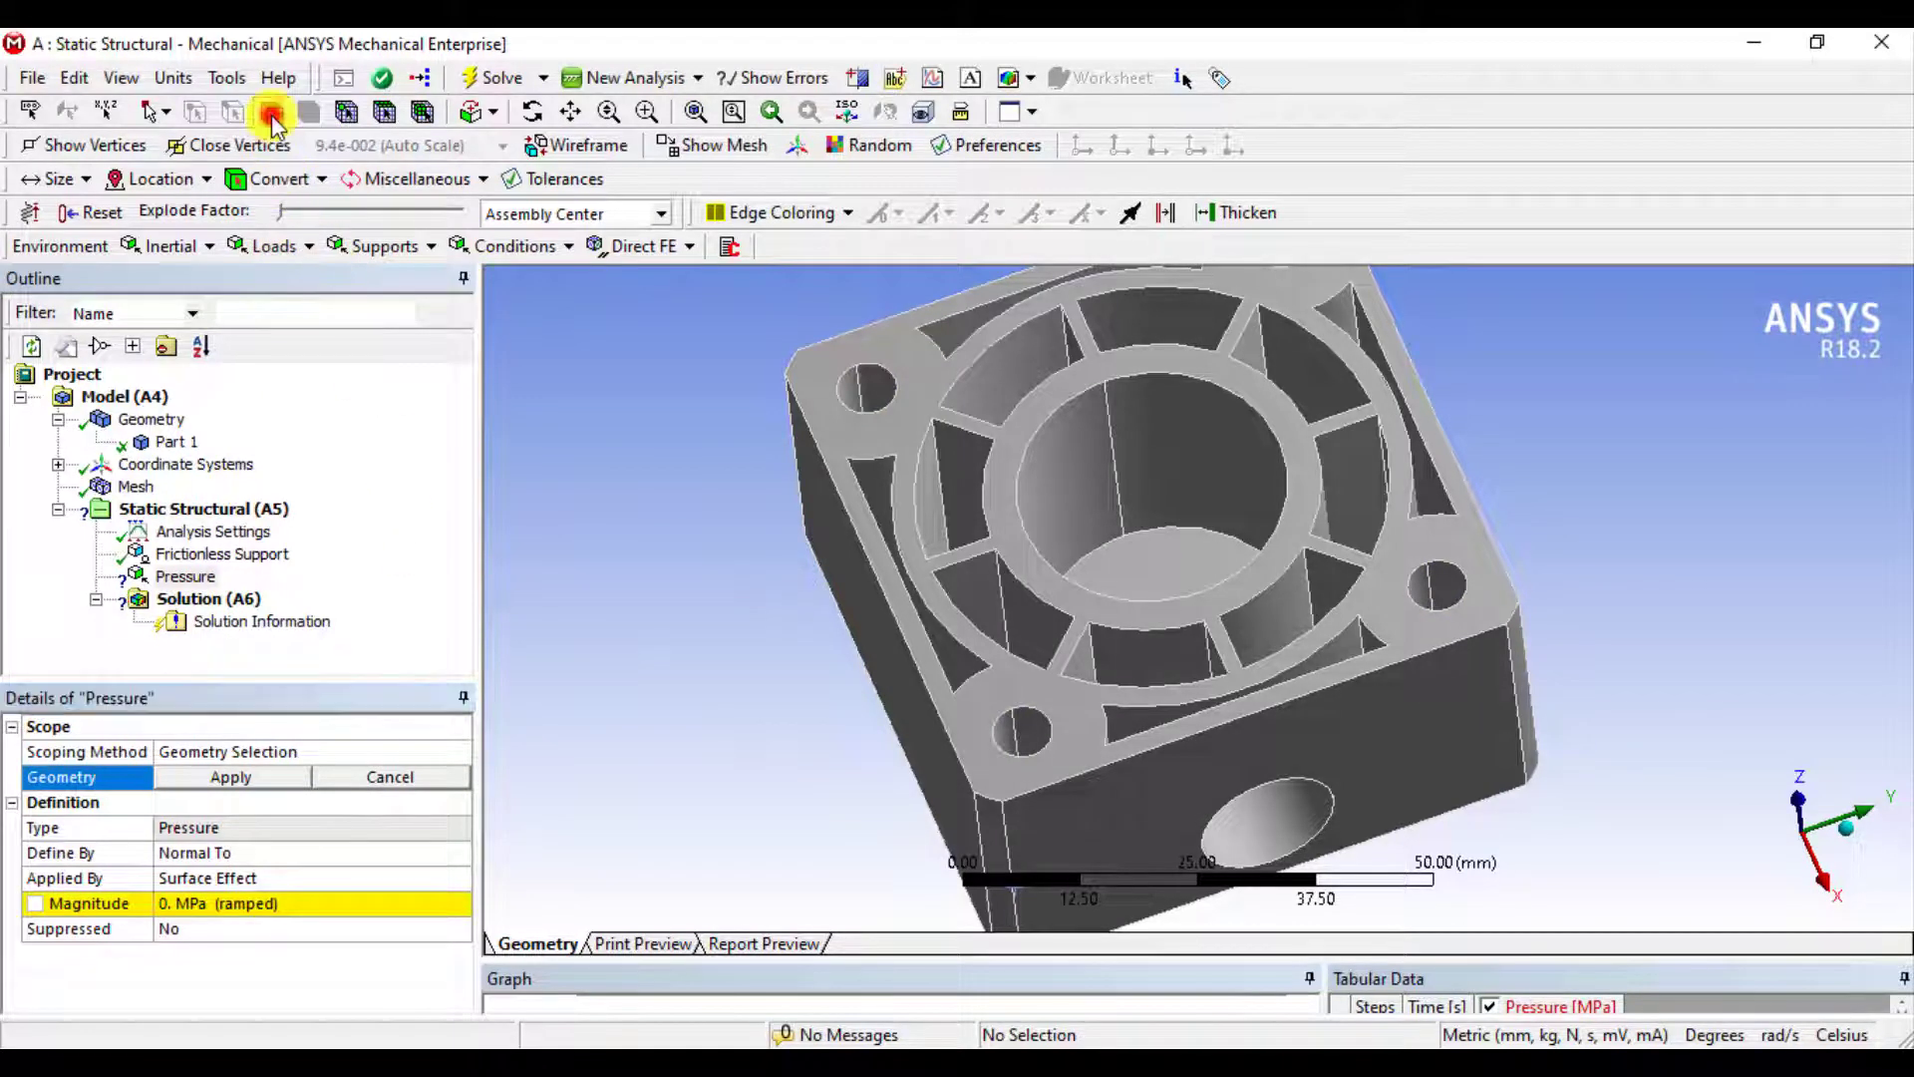
pyautogui.click(1003, 389)
pyautogui.moveTo(1013, 406); pyautogui.dragTo(1033, 329, button='middle')
pyautogui.keyDown('ctrl'); pyautogui.click(1028, 311); pyautogui.keyUp('ctrl')
pyautogui.keyDown('ctrl'); pyautogui.click(970, 367); pyautogui.keyUp('ctrl')
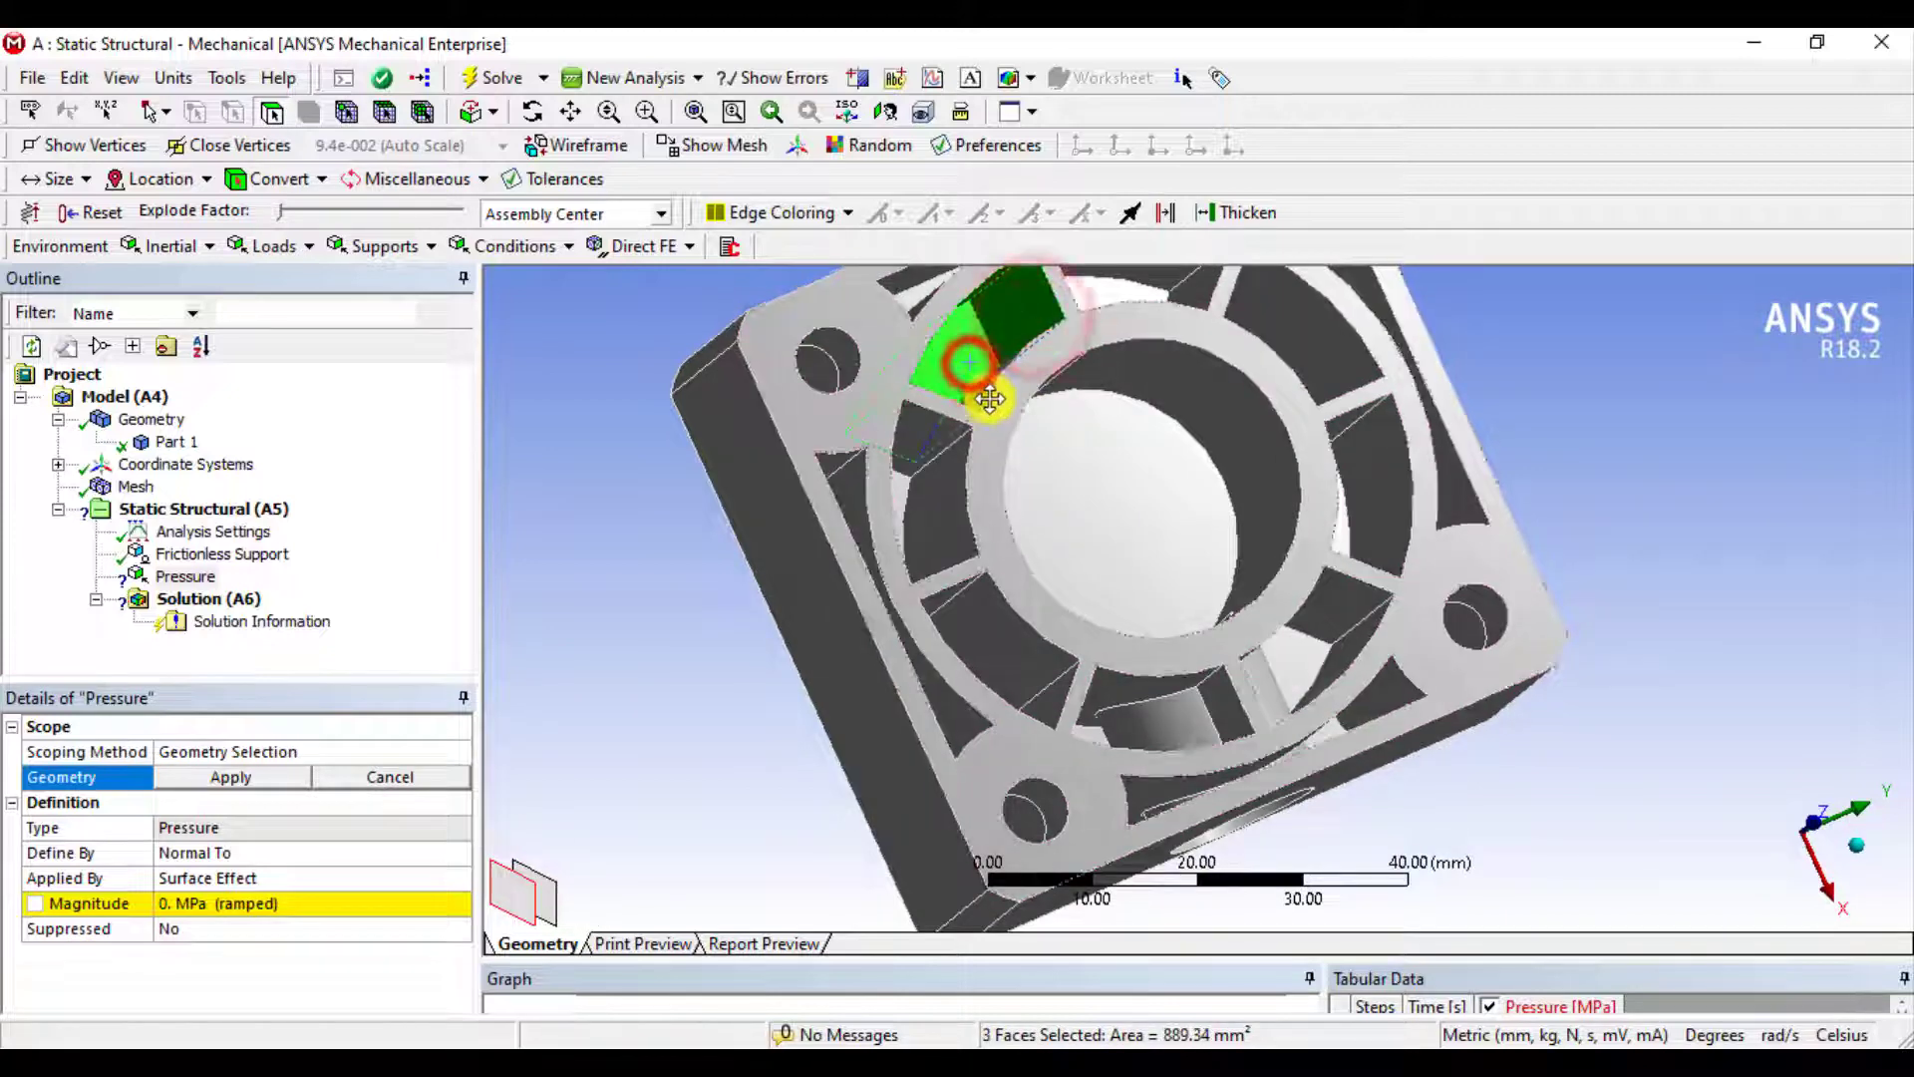
pyautogui.keyDown('ctrl'); pyautogui.click(981, 394); pyautogui.keyUp('ctrl')
pyautogui.moveTo(964, 413); pyautogui.dragTo(907, 444, button='middle')
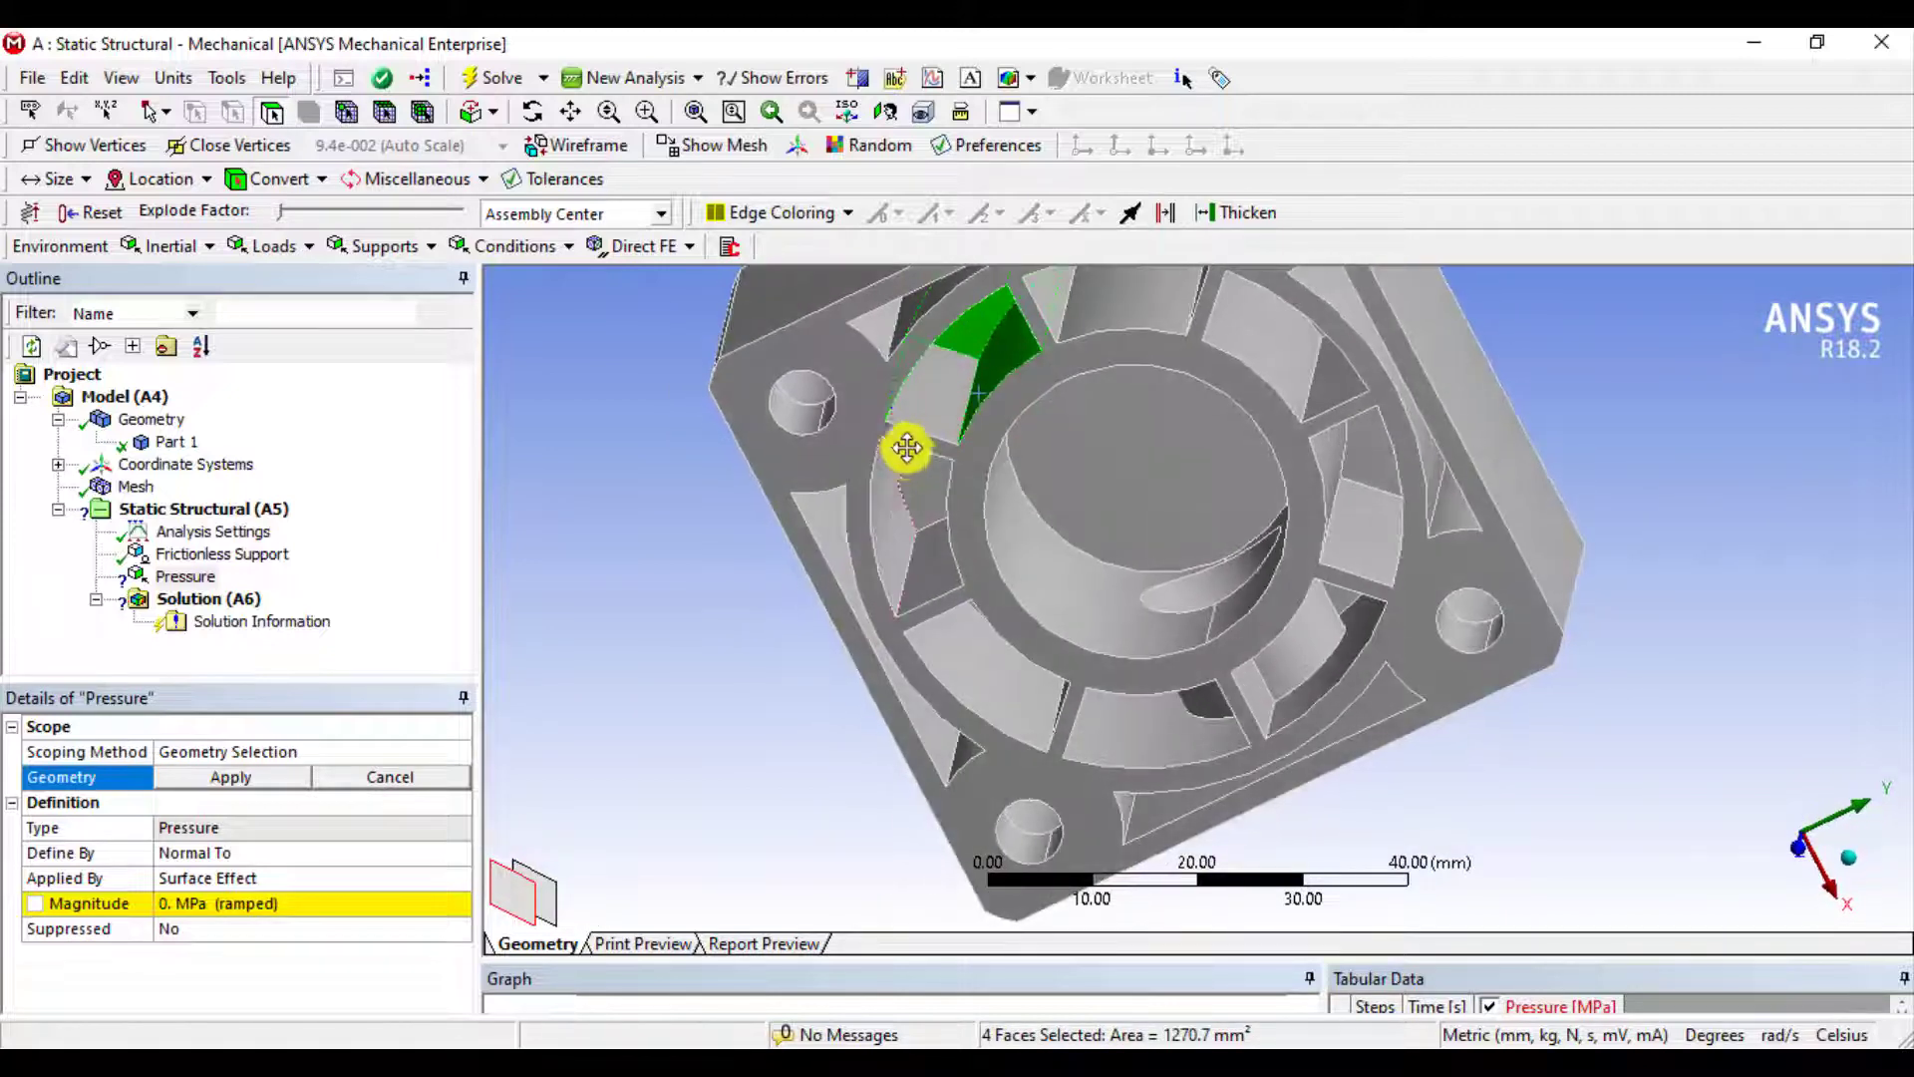
pyautogui.keyDown('ctrl'); pyautogui.click(934, 402); pyautogui.keyUp('ctrl')
# Add the wall, rib and floor faces of the second, adjacent ring pocket to the pressure selection
pyautogui.keyDown('ctrl'); pyautogui.click(919, 484); pyautogui.keyUp('ctrl')
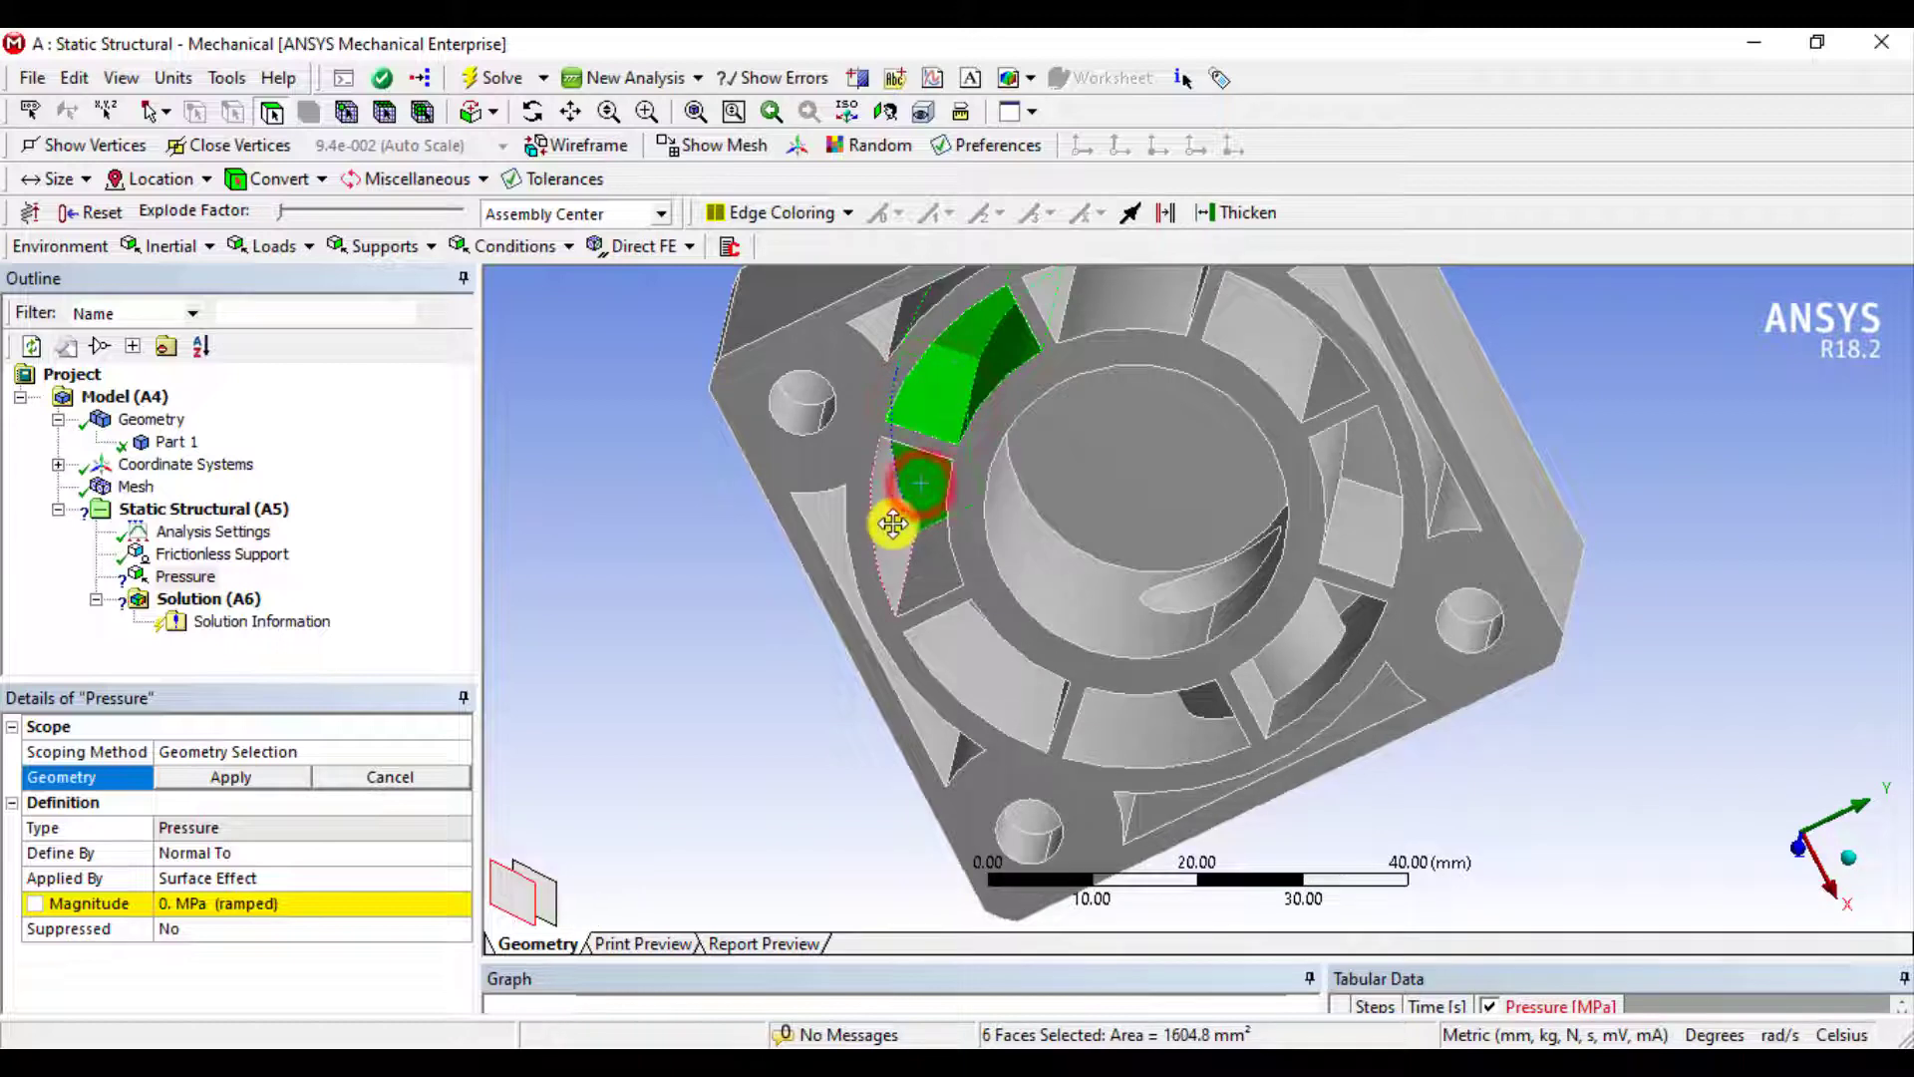
pyautogui.moveTo(888, 554); pyautogui.dragTo(918, 483, button='middle')
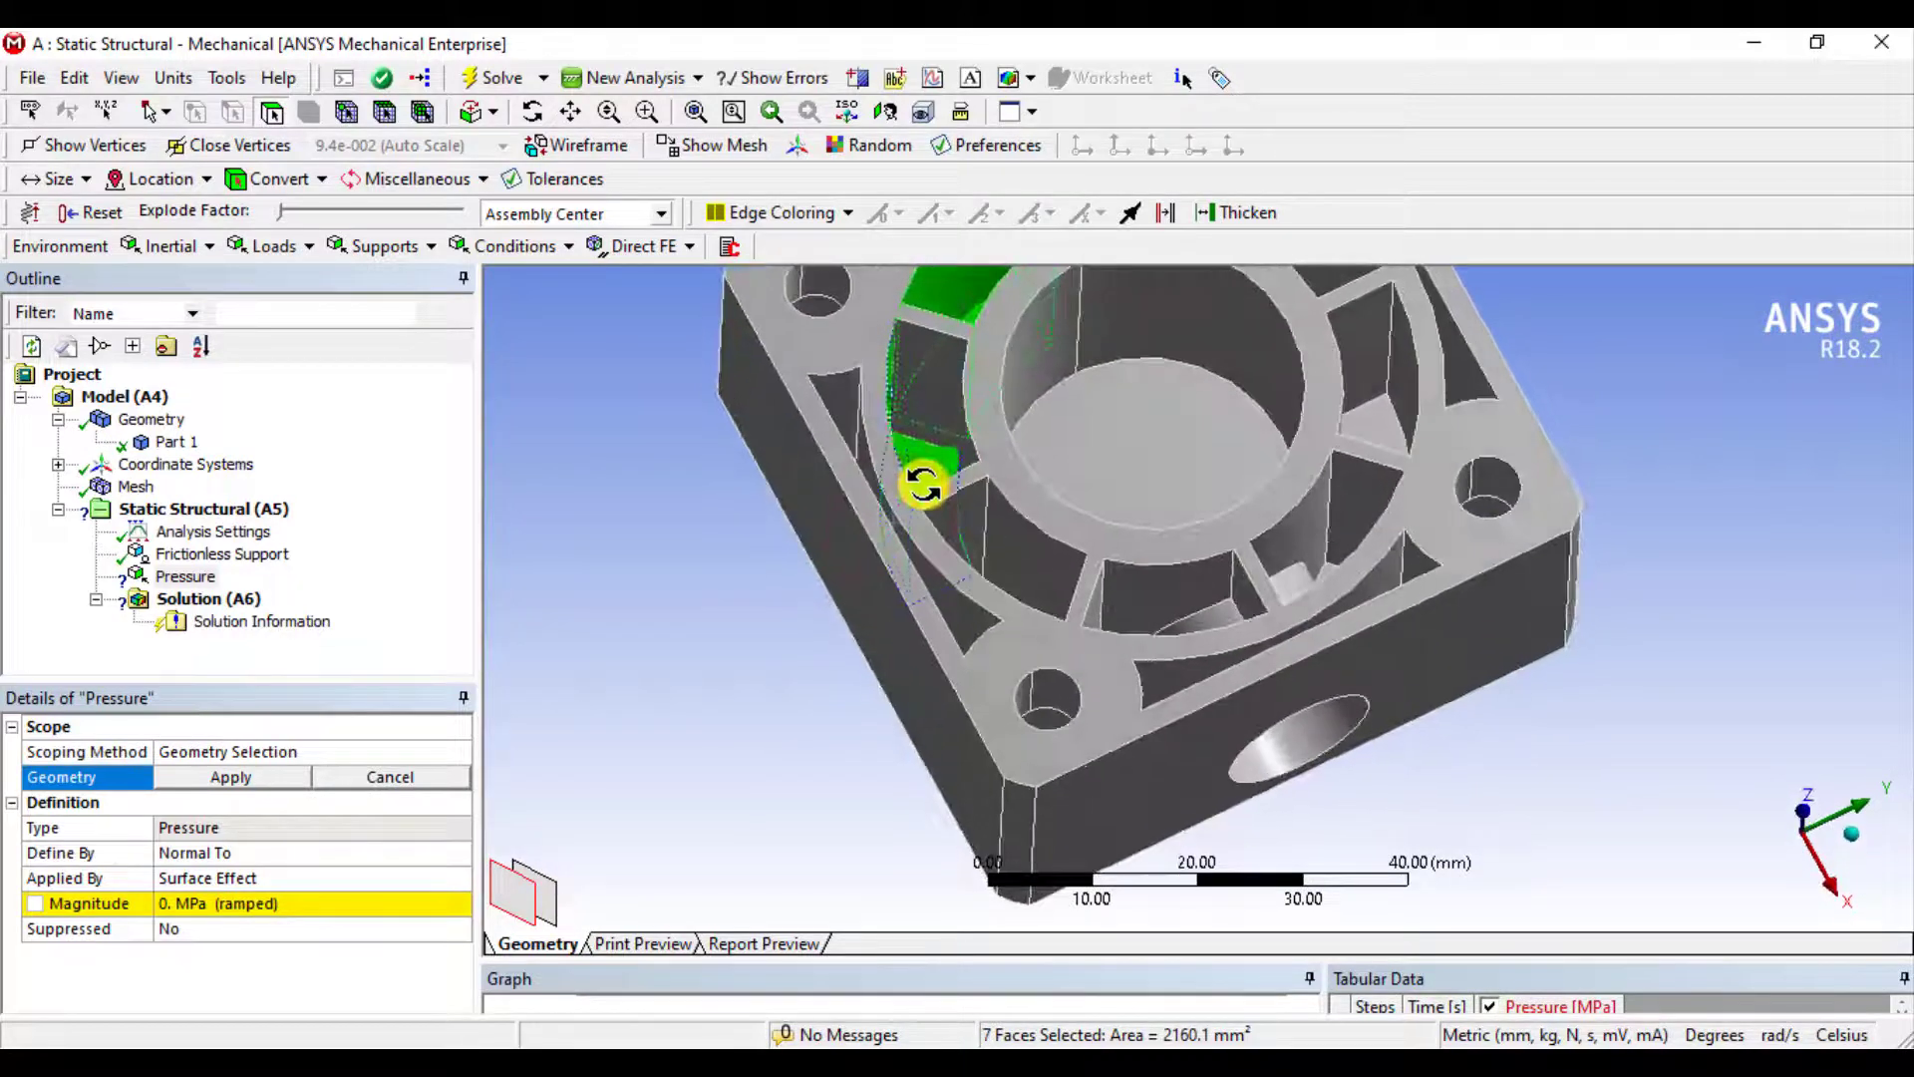
pyautogui.keyDown('ctrl'); pyautogui.click(926, 415); pyautogui.keyUp('ctrl')
pyautogui.moveTo(926, 415); pyautogui.dragTo(987, 478, button='middle')
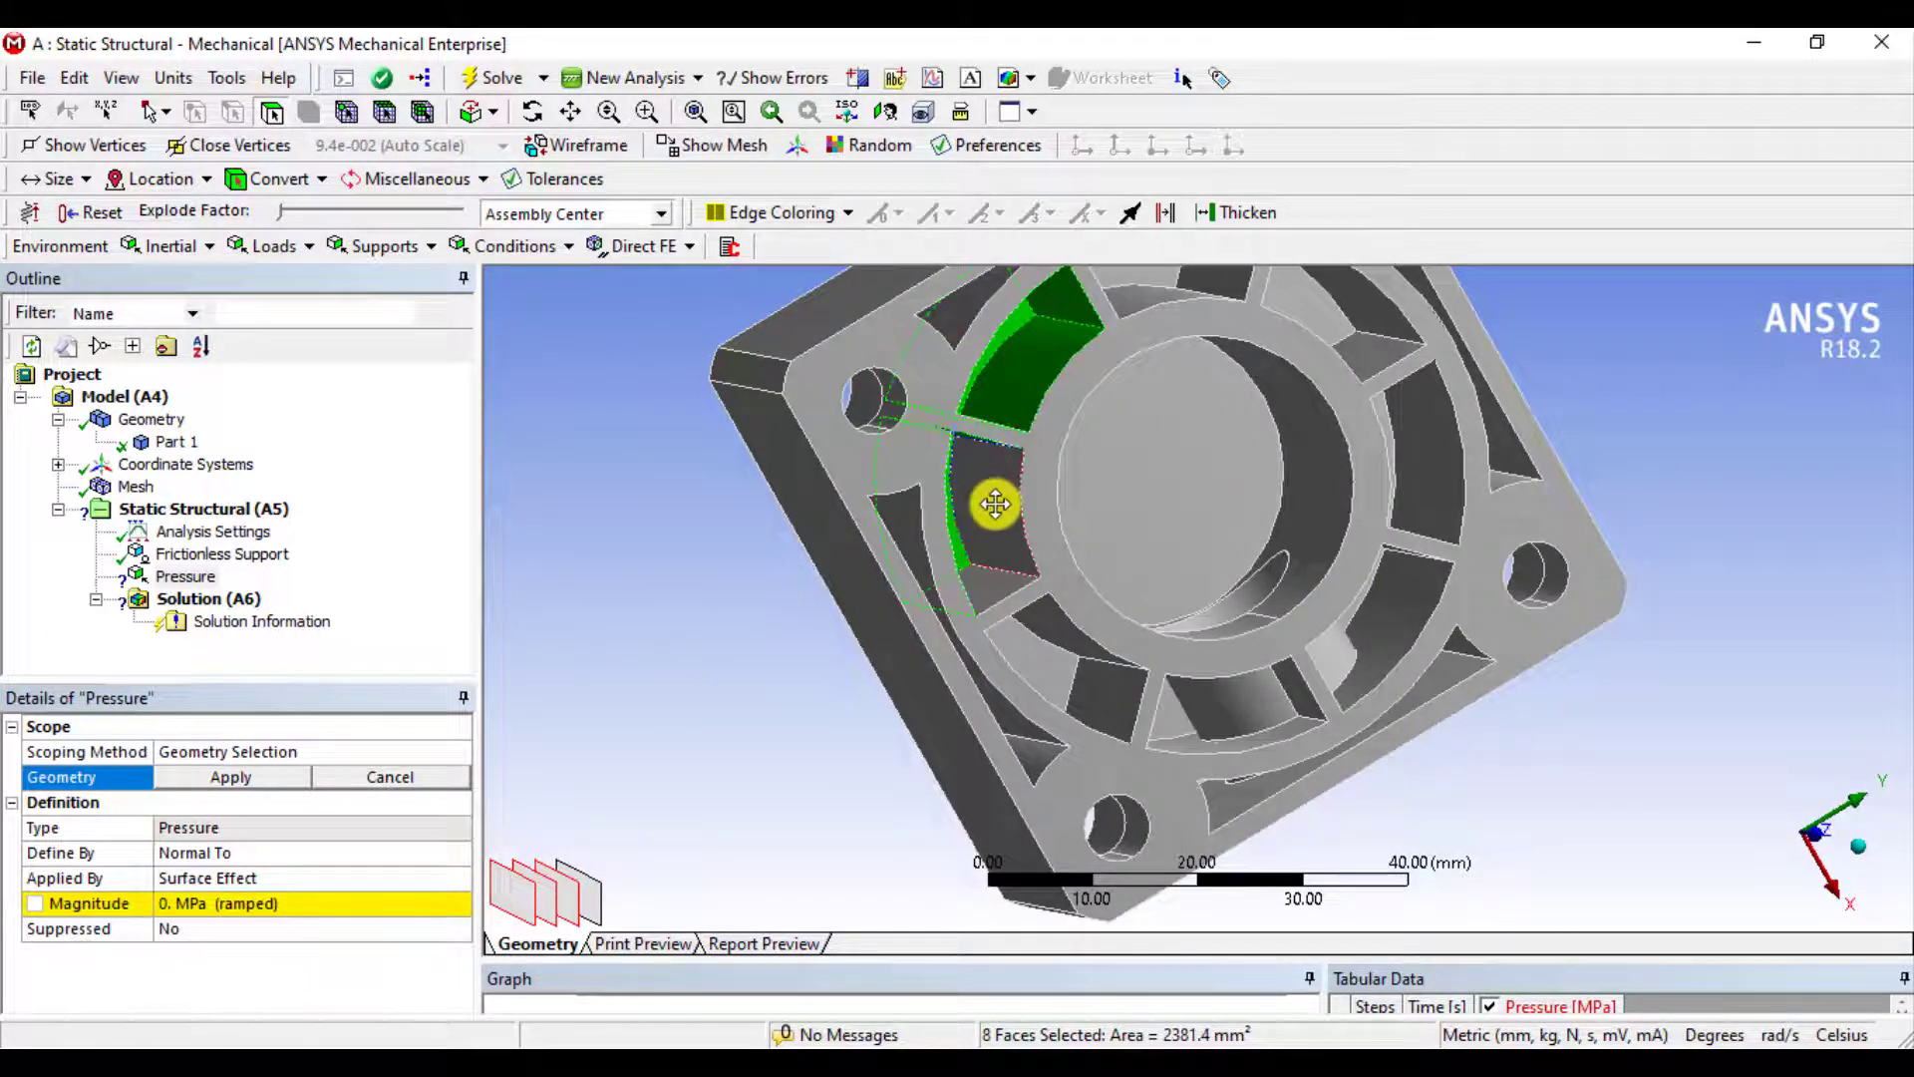
pyautogui.keyDown('ctrl'); pyautogui.click(994, 503); pyautogui.keyUp('ctrl')
pyautogui.keyDown('ctrl'); pyautogui.click(977, 576); pyautogui.keyUp('ctrl')
# Add the rib, wall and floor faces of the third ring pocket to the selected pressure faces
pyautogui.moveTo(977, 577); pyautogui.dragTo(784, 615, button='middle')
pyautogui.keyDown('ctrl'); pyautogui.click(1005, 634); pyautogui.keyUp('ctrl')
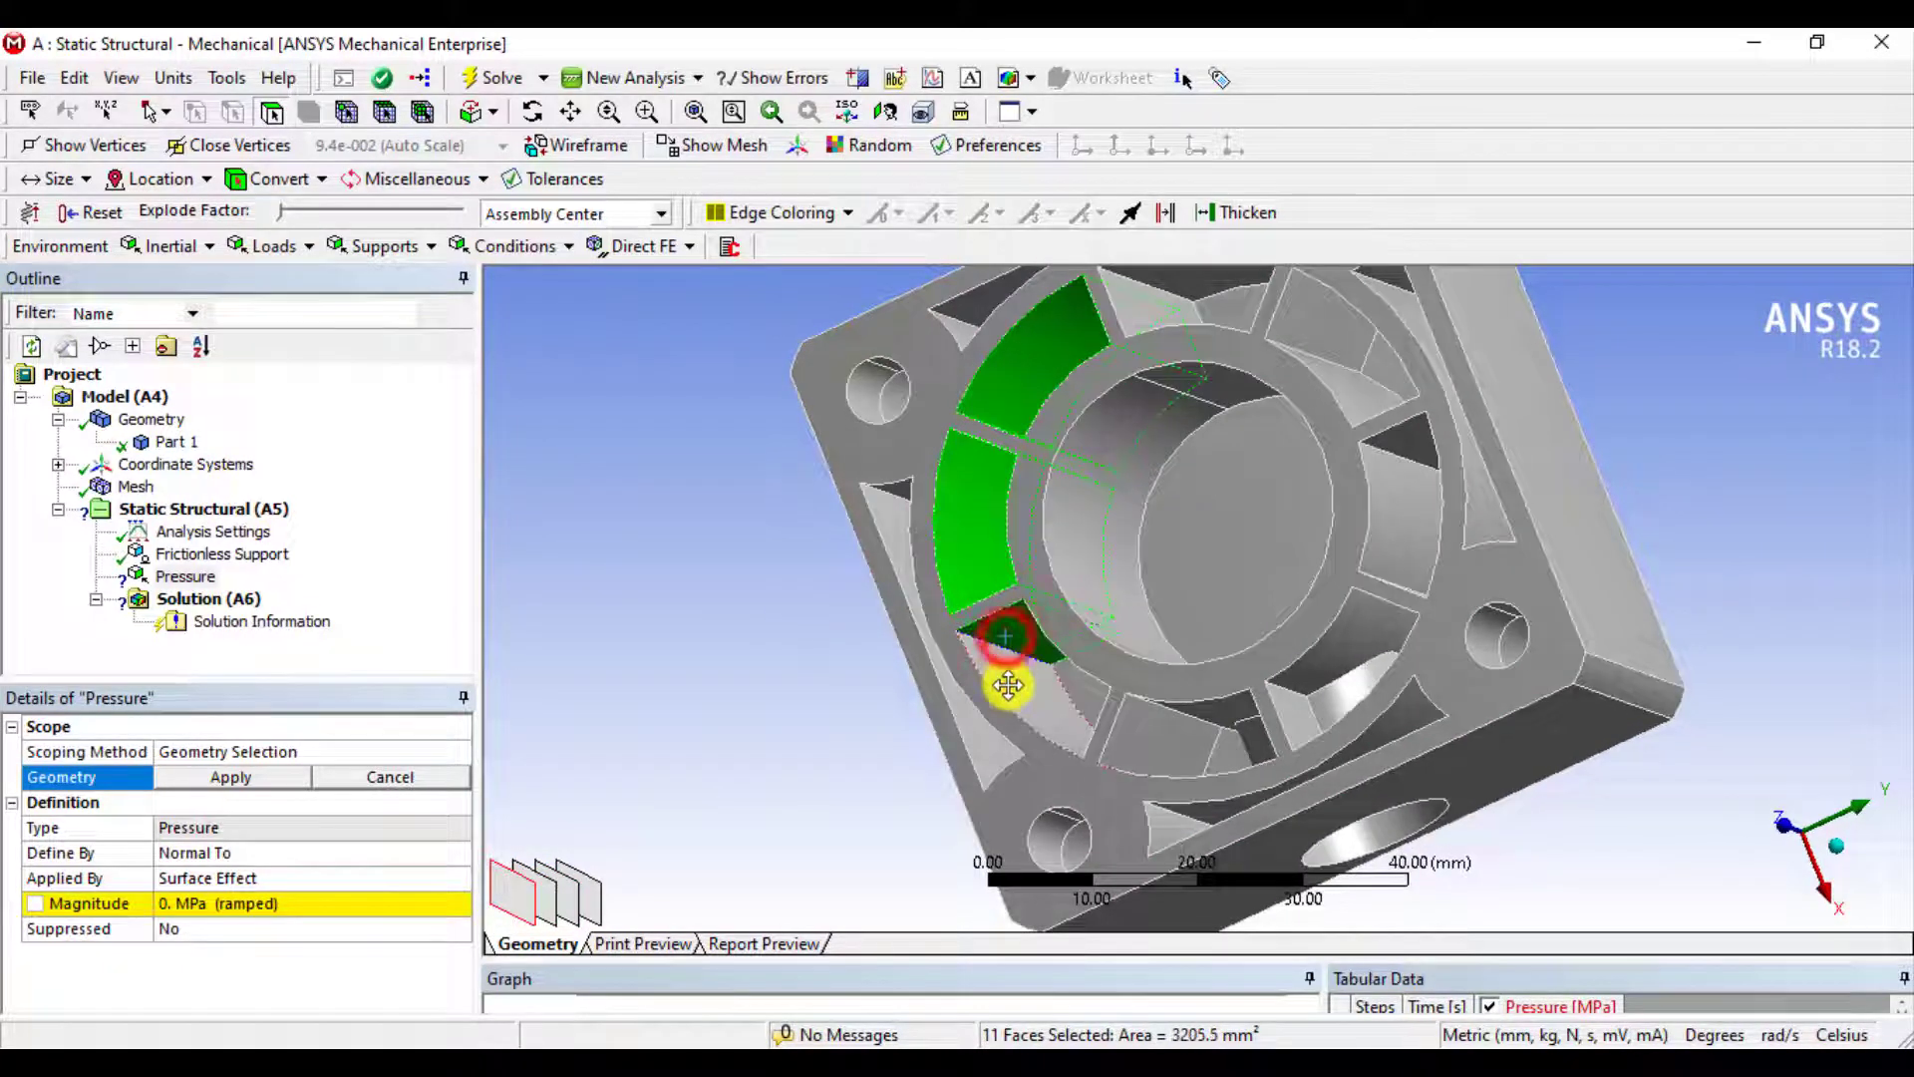
pyautogui.keyDown('ctrl'); pyautogui.click(1012, 686); pyautogui.keyUp('ctrl')
pyautogui.keyDown('ctrl'); pyautogui.click(1075, 688); pyautogui.keyUp('ctrl')
pyautogui.moveTo(1075, 688); pyautogui.dragTo(1103, 739, button='middle')
# Add all inner faces of the fourth and fifth ring pockets, next to the side port hole, to the pressure selection
pyautogui.keyDown('ctrl'); pyautogui.click(1245, 720); pyautogui.keyUp('ctrl')
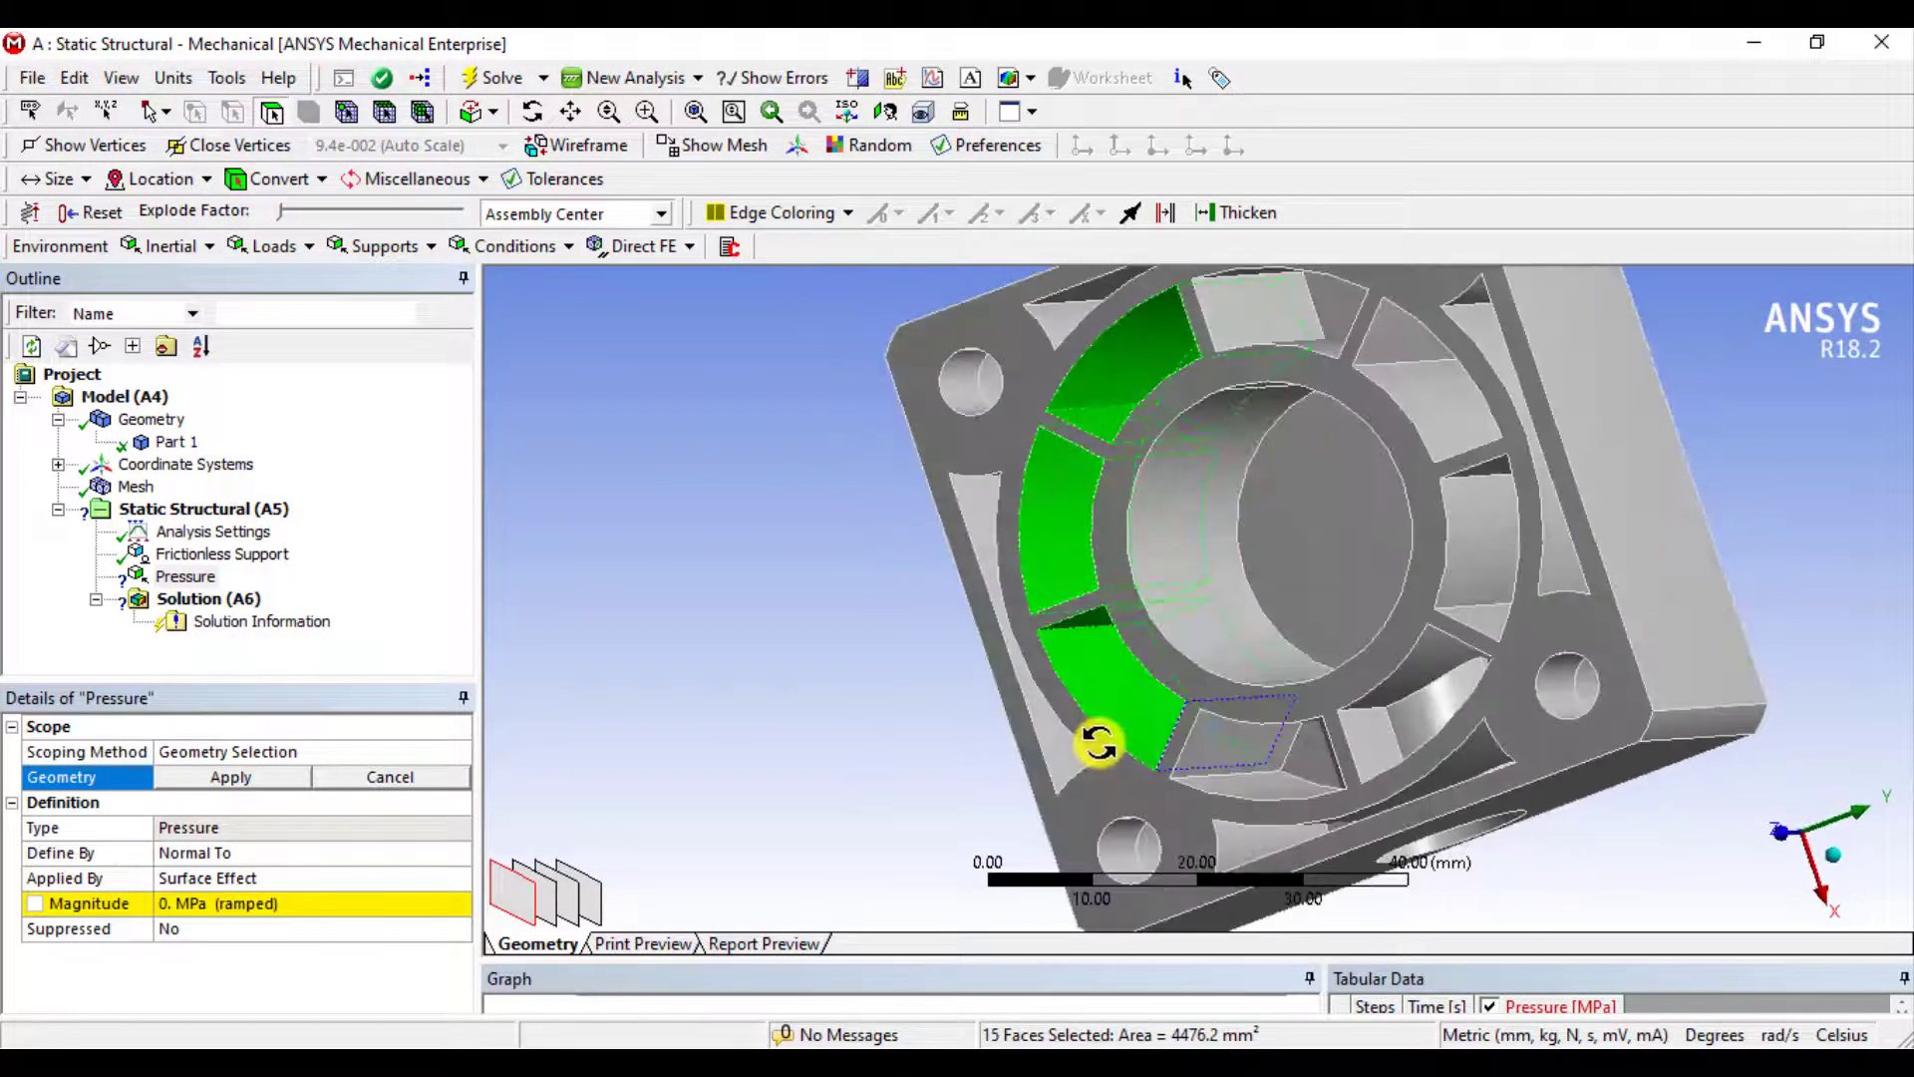
pyautogui.keyDown('ctrl'); pyautogui.click(1214, 756); pyautogui.keyUp('ctrl')
pyautogui.keyDown('ctrl'); pyautogui.click(1263, 797); pyautogui.keyUp('ctrl')
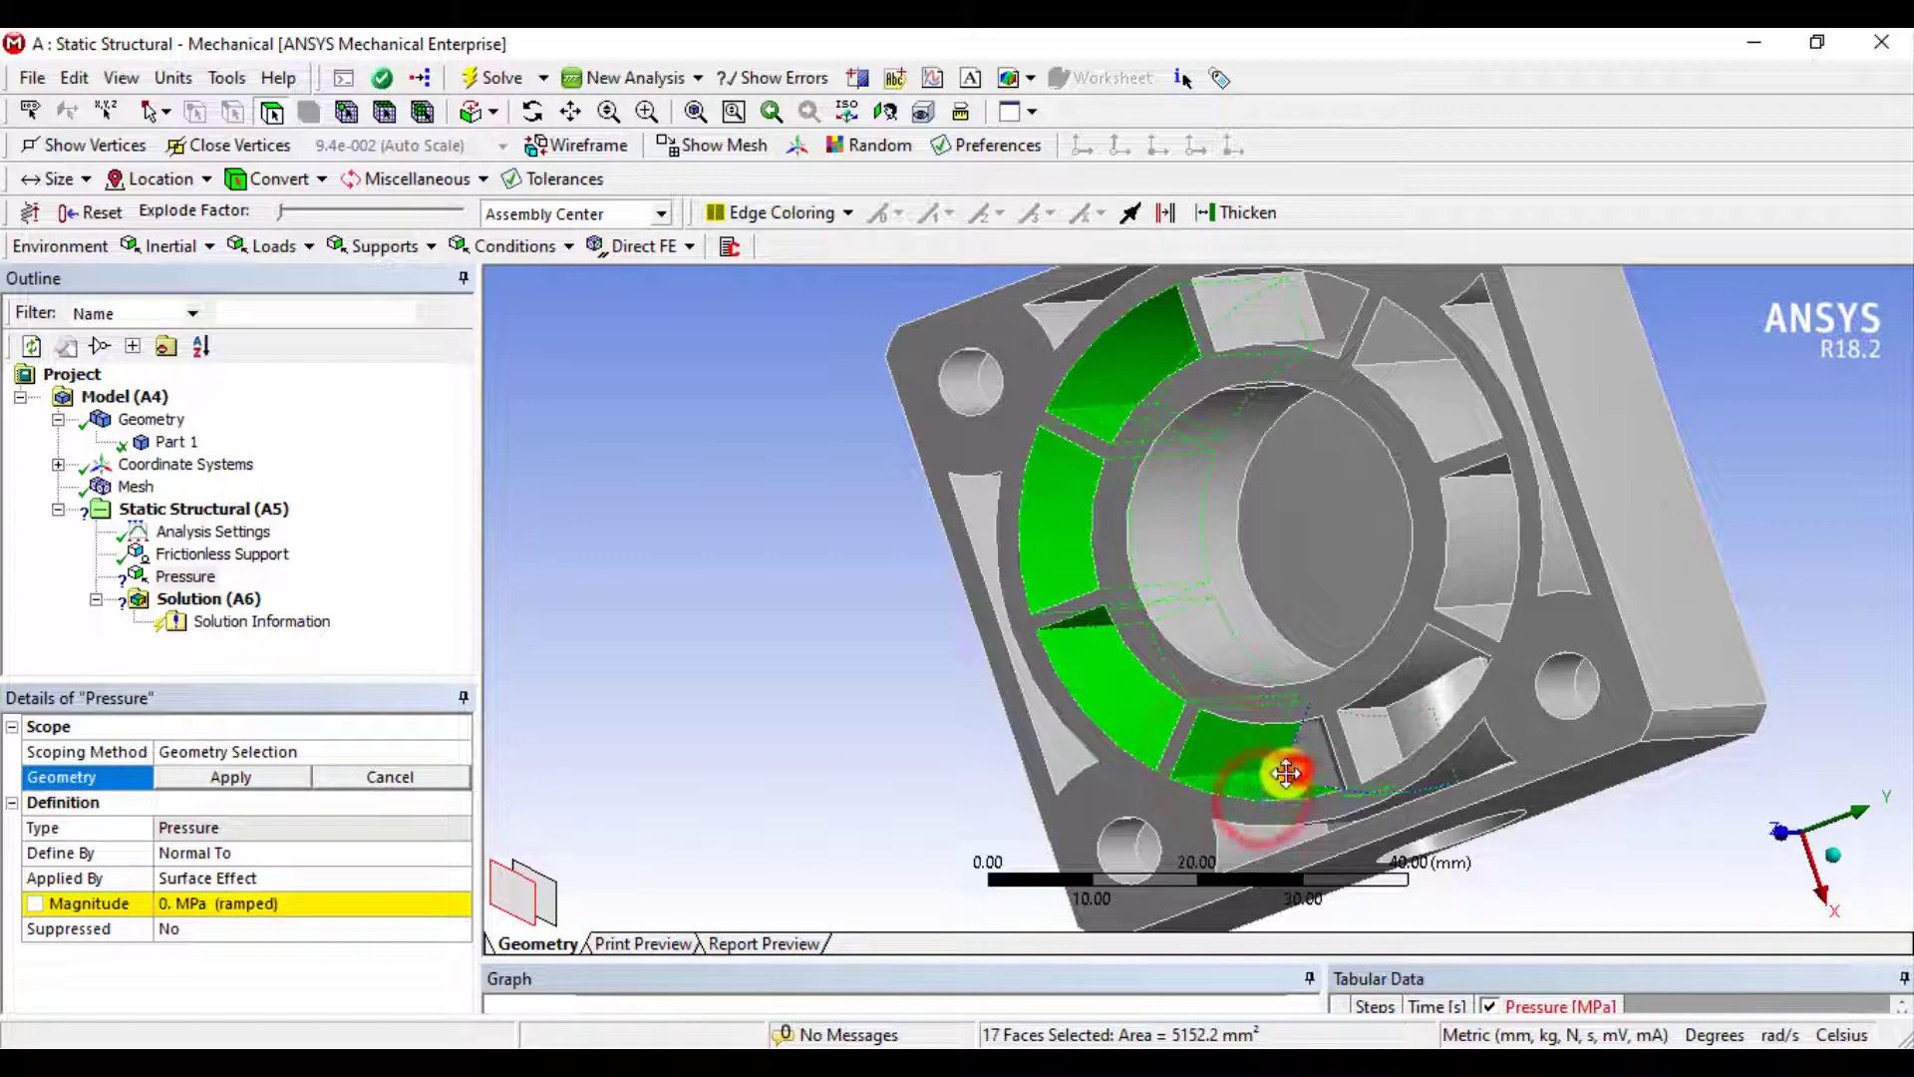
pyautogui.moveTo(1269, 753); pyautogui.dragTo(1339, 724, button='middle')
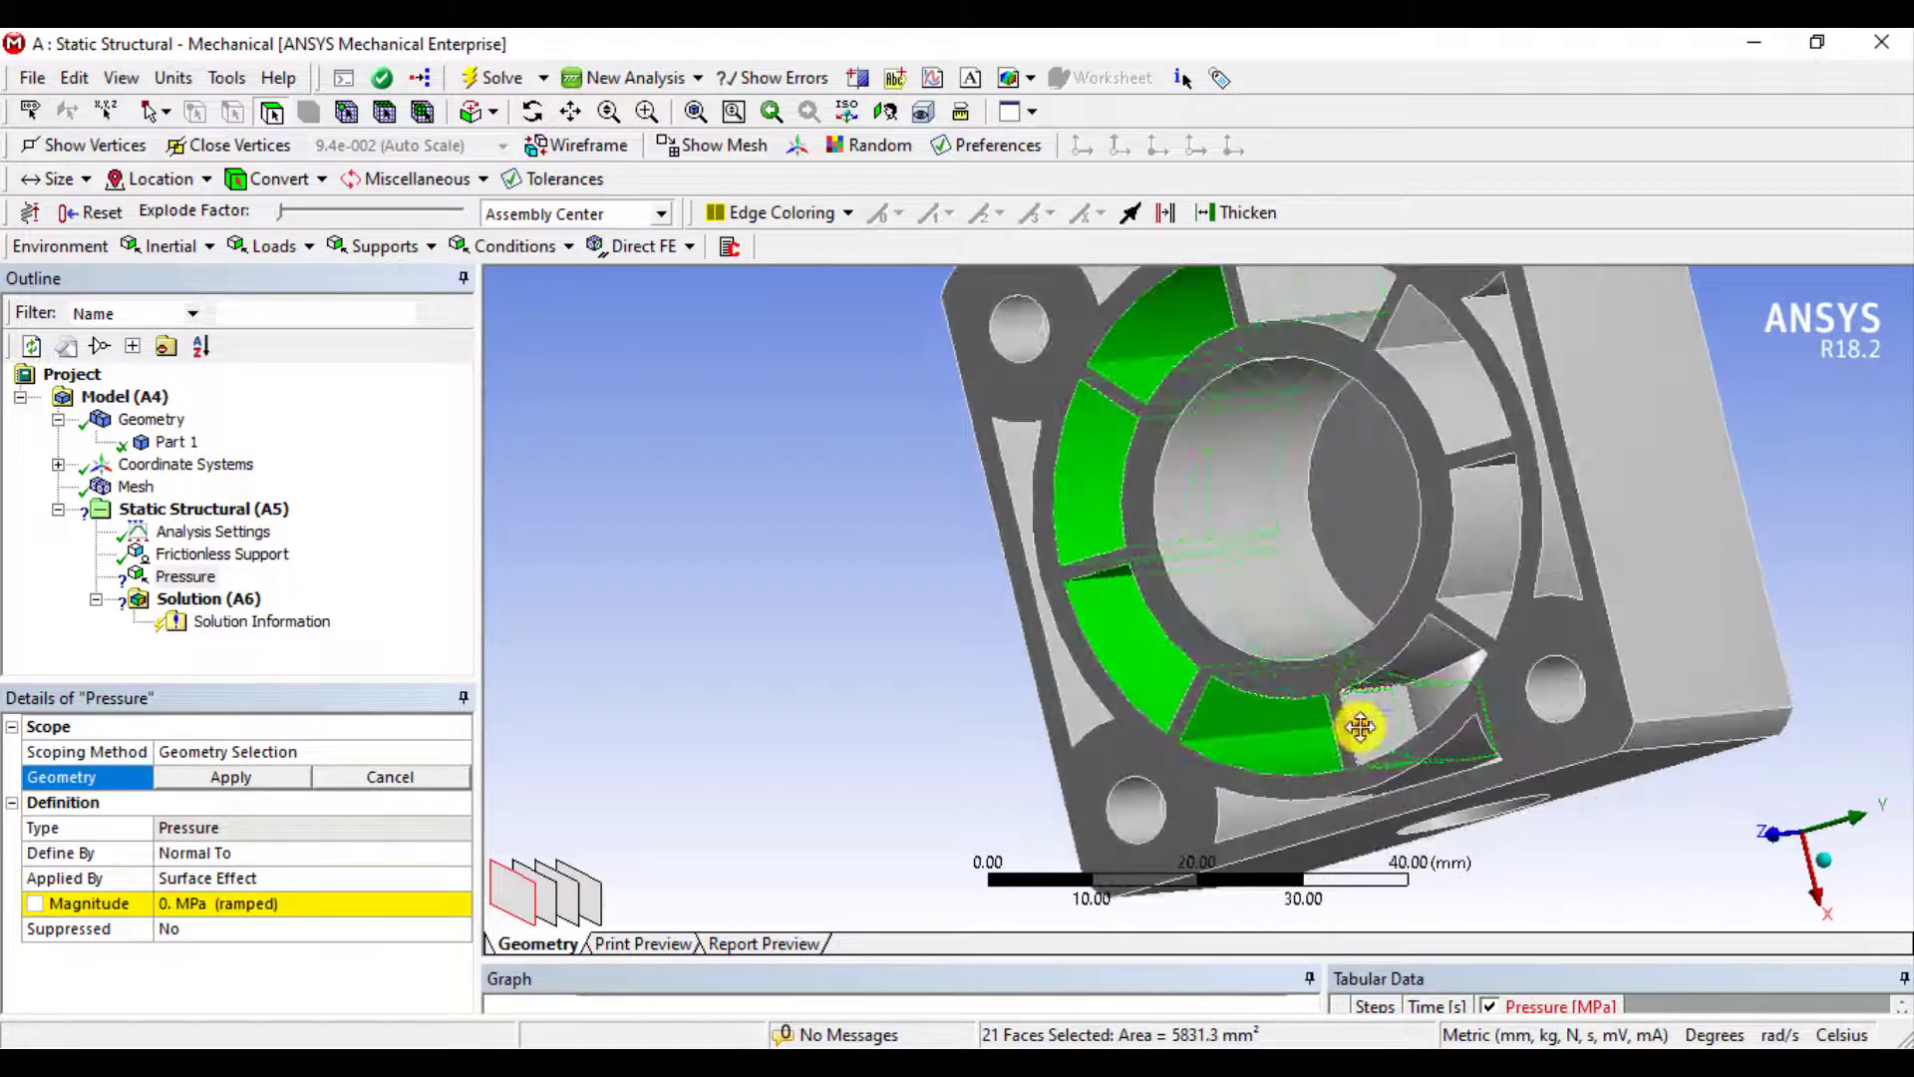
pyautogui.keyDown('ctrl'); pyautogui.click(1441, 710); pyautogui.keyUp('ctrl')
pyautogui.keyDown('ctrl'); pyautogui.click(1432, 663); pyautogui.keyUp('ctrl')
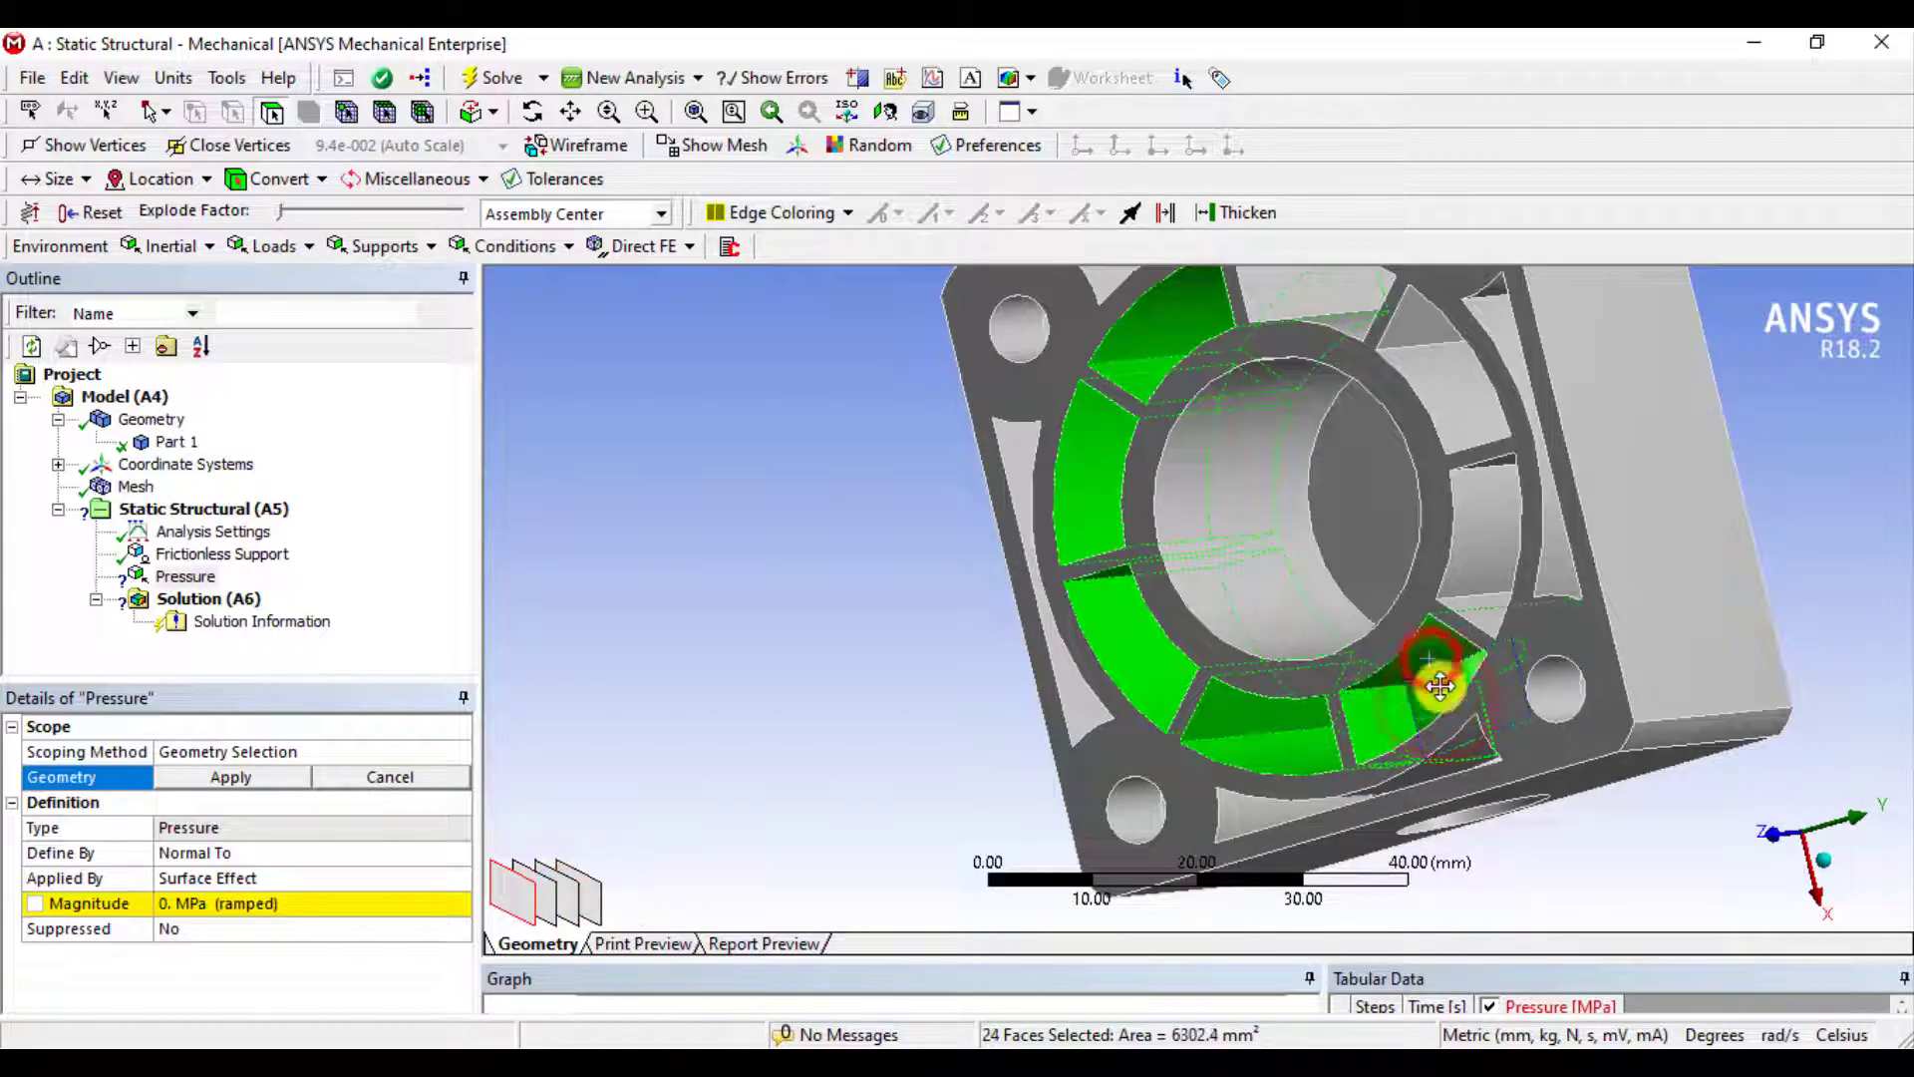
pyautogui.moveTo(1432, 671); pyautogui.dragTo(1506, 670, button='middle')
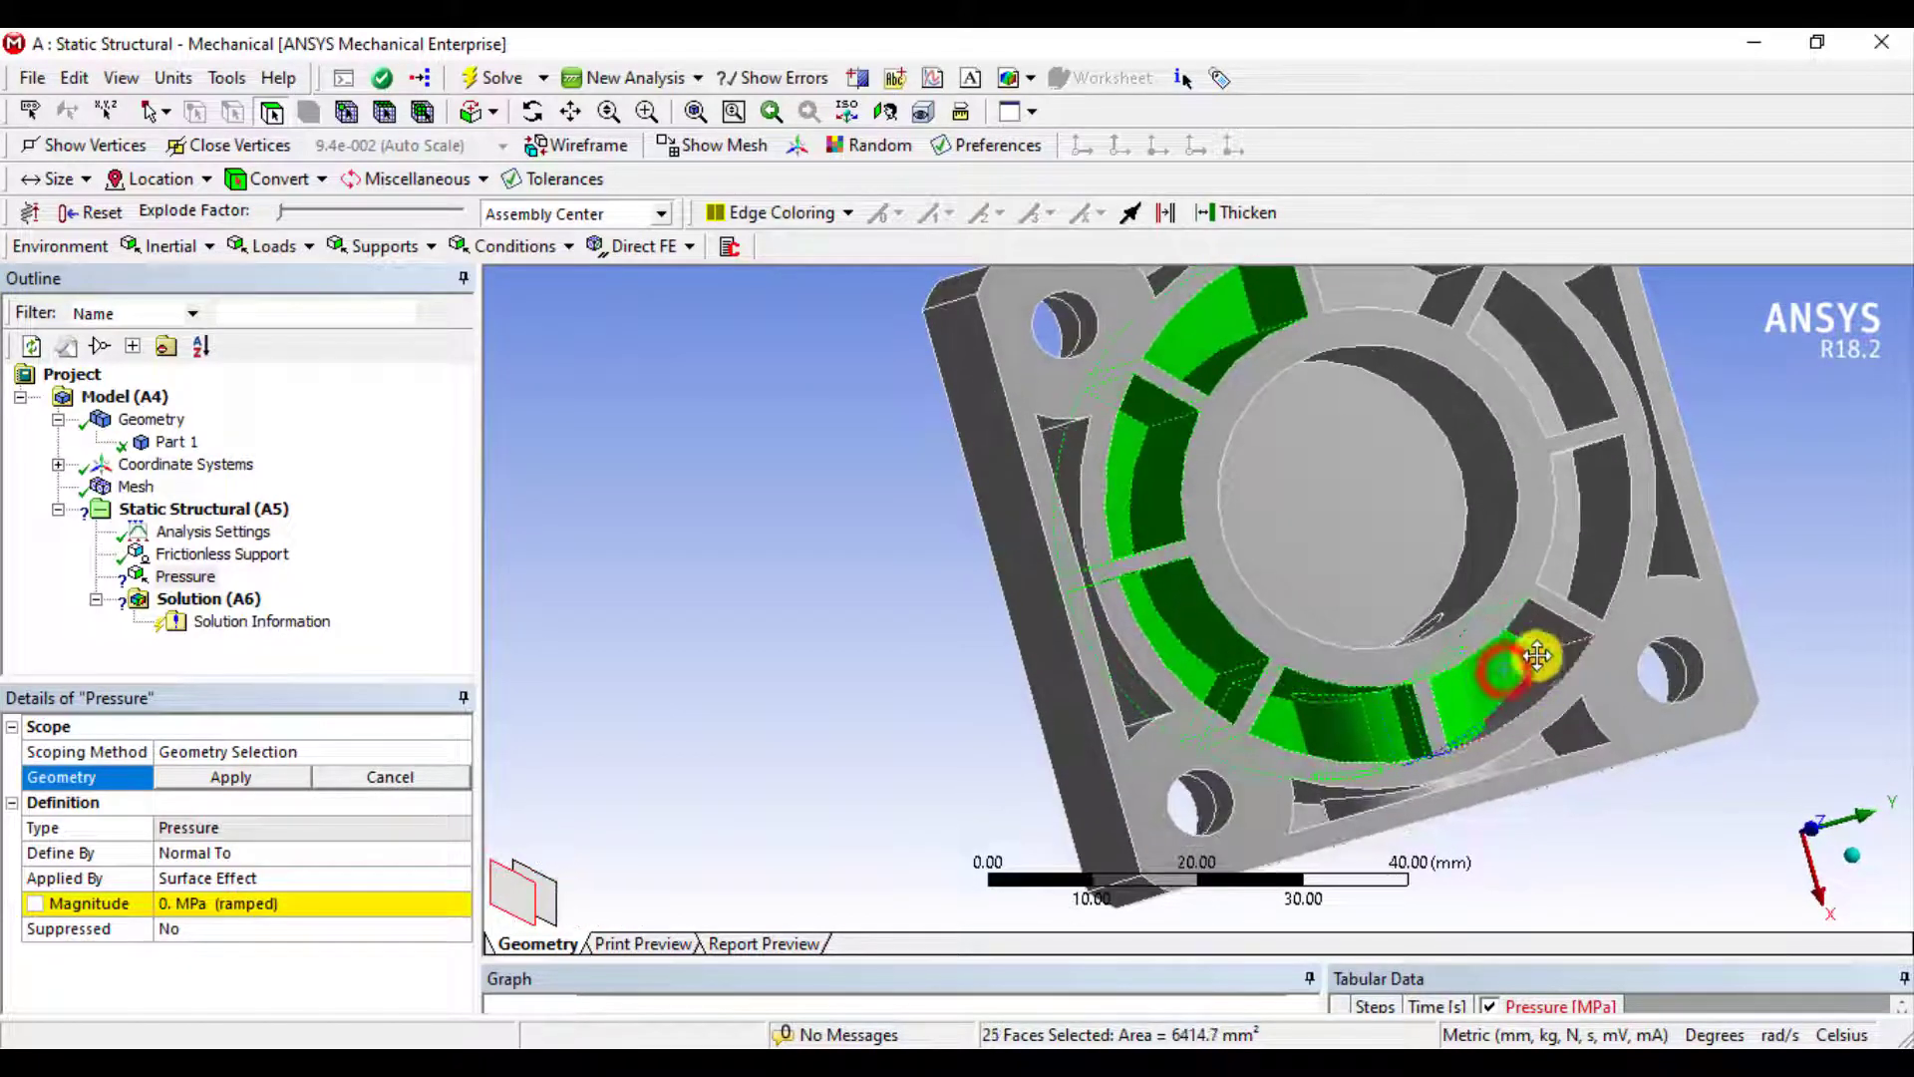
pyautogui.keyDown('ctrl'); pyautogui.click(1543, 684); pyautogui.keyUp('ctrl')
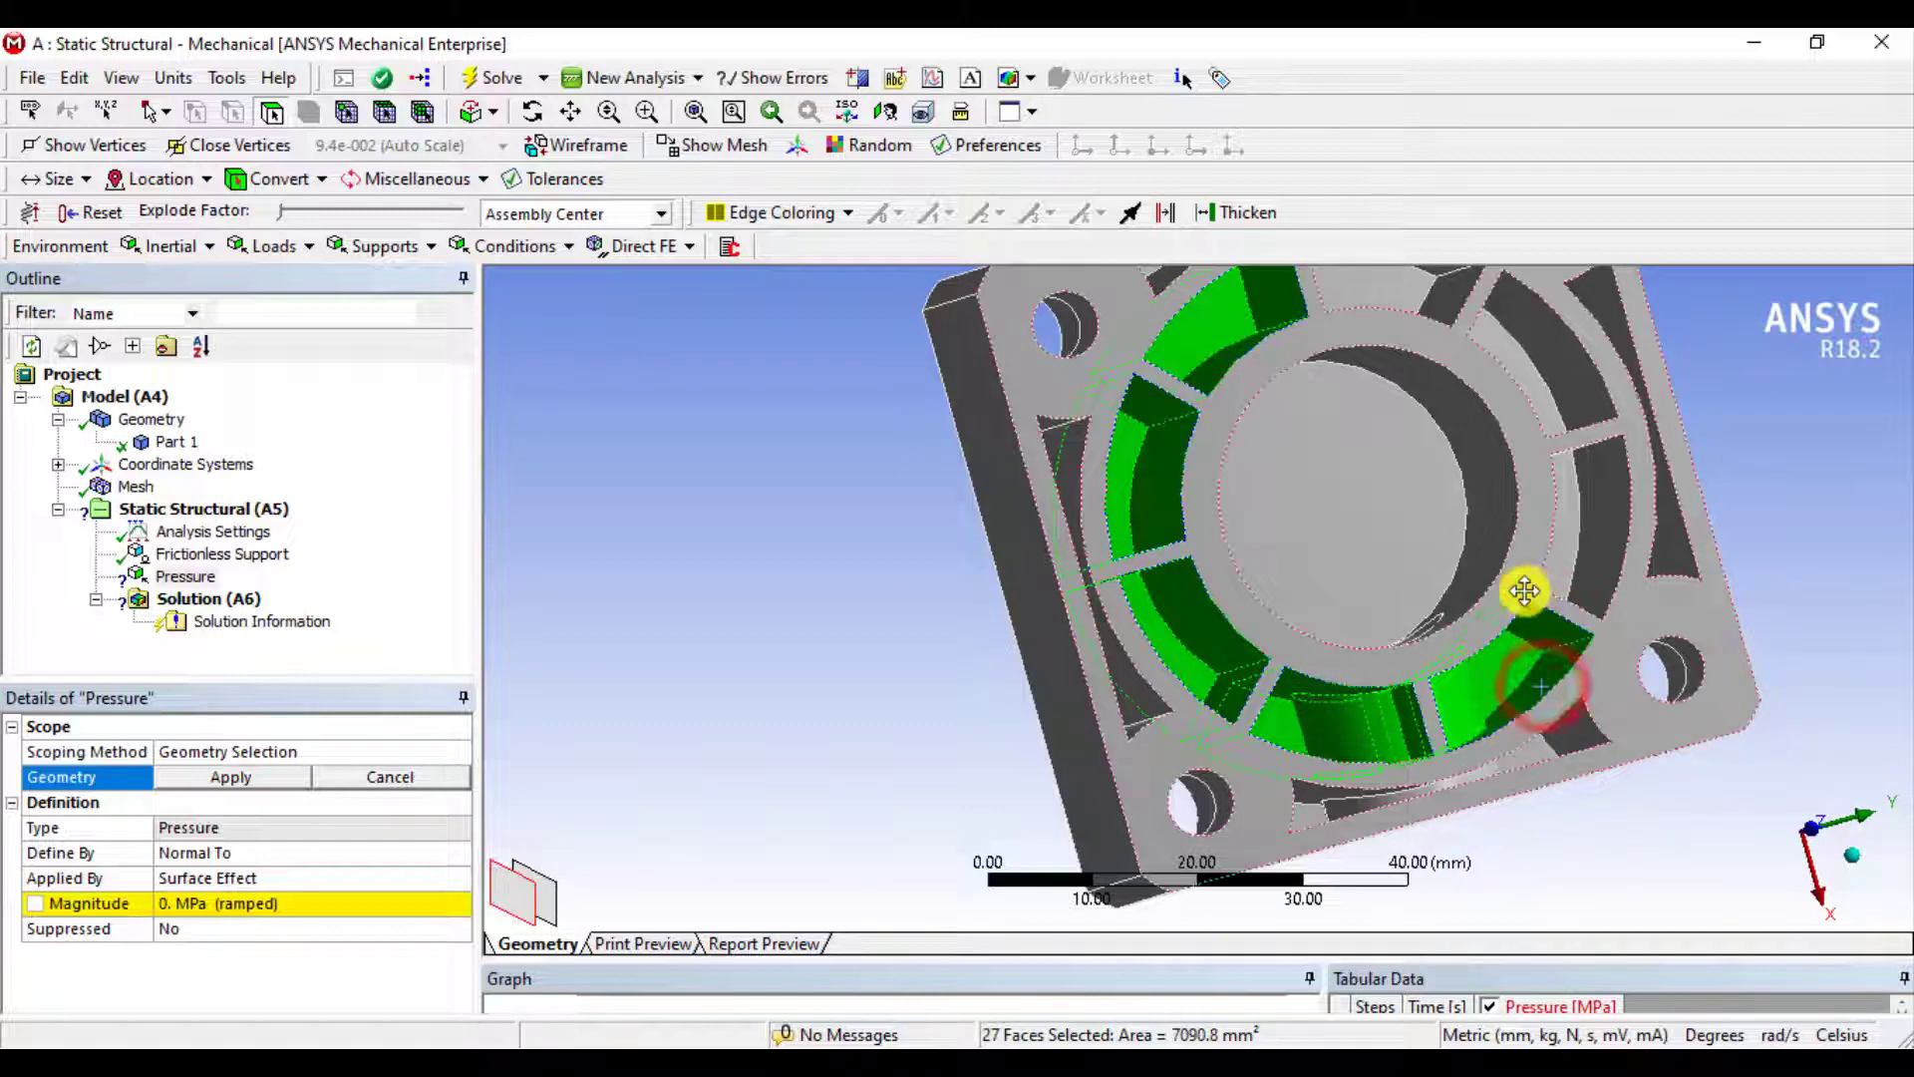
# Extend the pressure selection with the wall, rib and floor faces of the sixth and seventh ring pockets
pyautogui.moveTo(1526, 598); pyautogui.dragTo(1560, 527, button='middle')
pyautogui.keyDown('ctrl'); pyautogui.click(1584, 556); pyautogui.keyUp('ctrl')
pyautogui.keyDown('ctrl'); pyautogui.click(1600, 540); pyautogui.keyUp('ctrl')
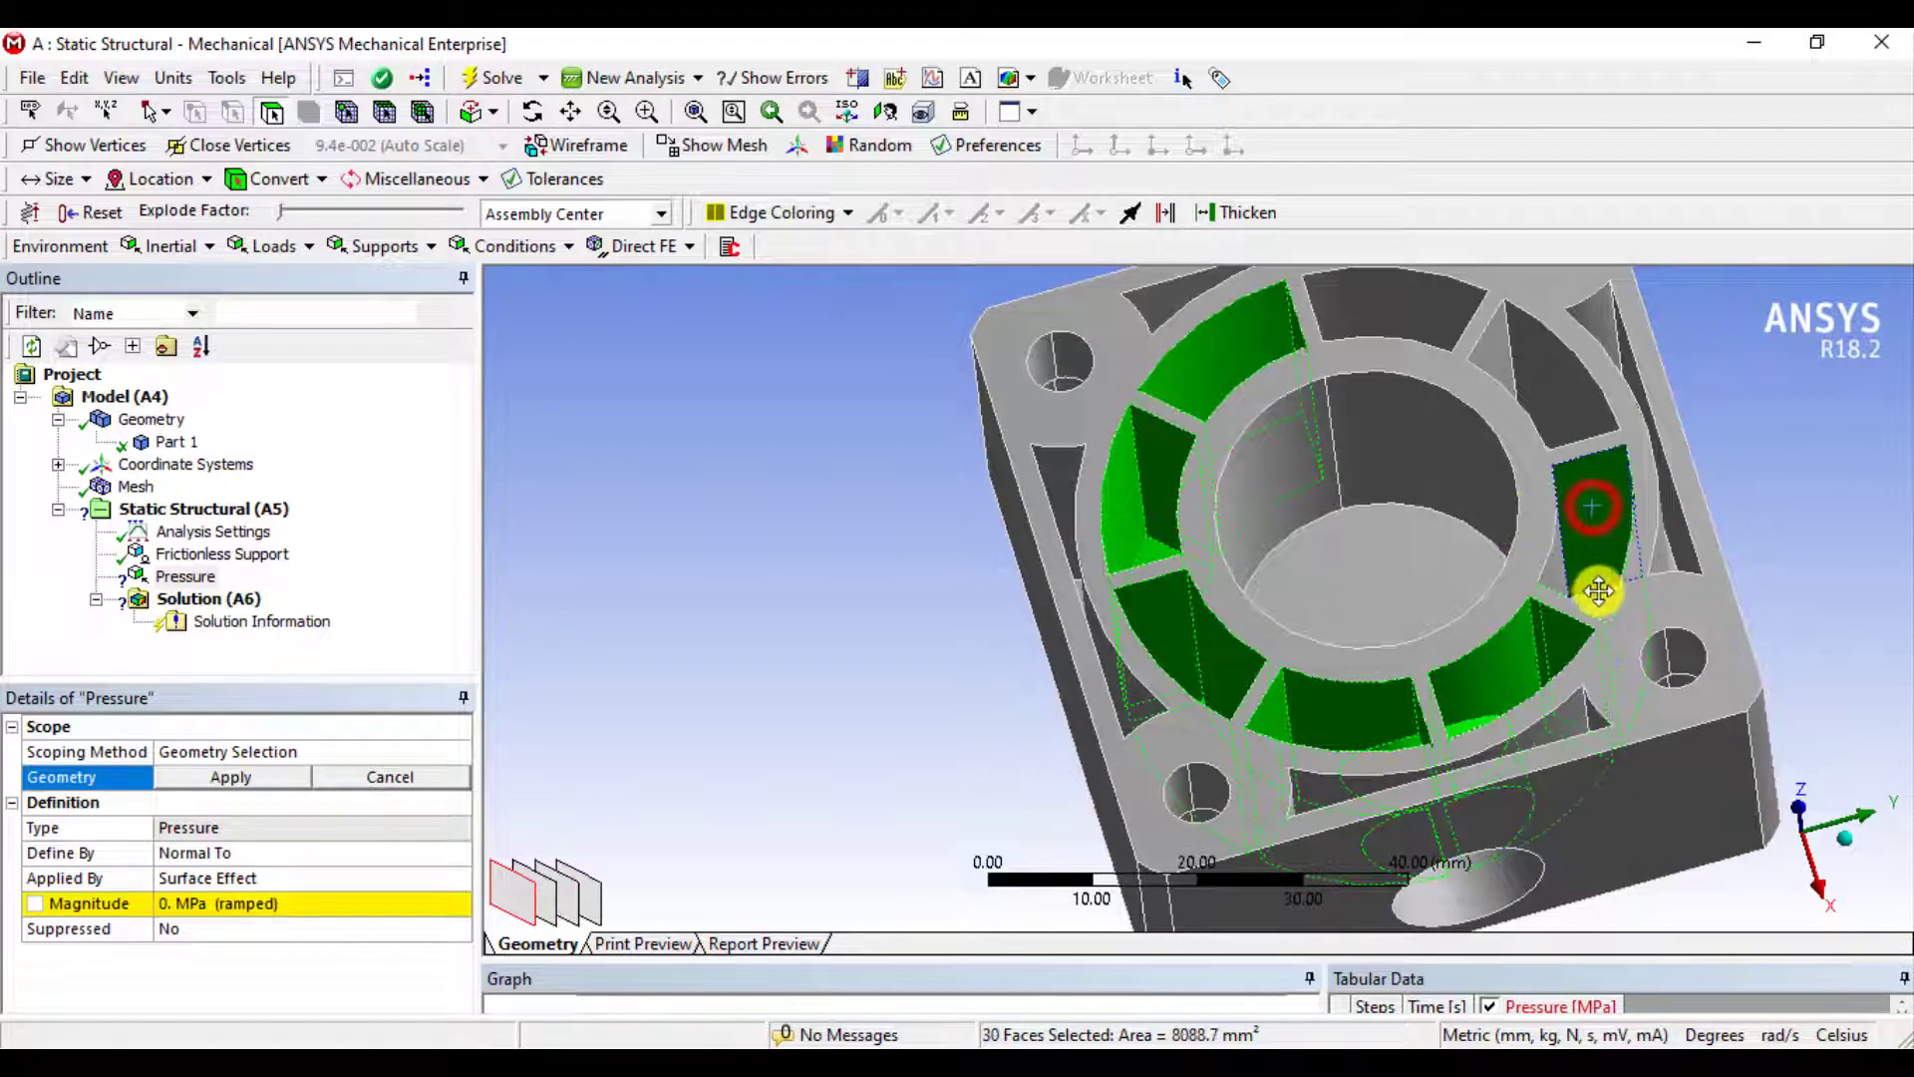
pyautogui.keyDown('ctrl'); pyautogui.click(1560, 579); pyautogui.keyUp('ctrl')
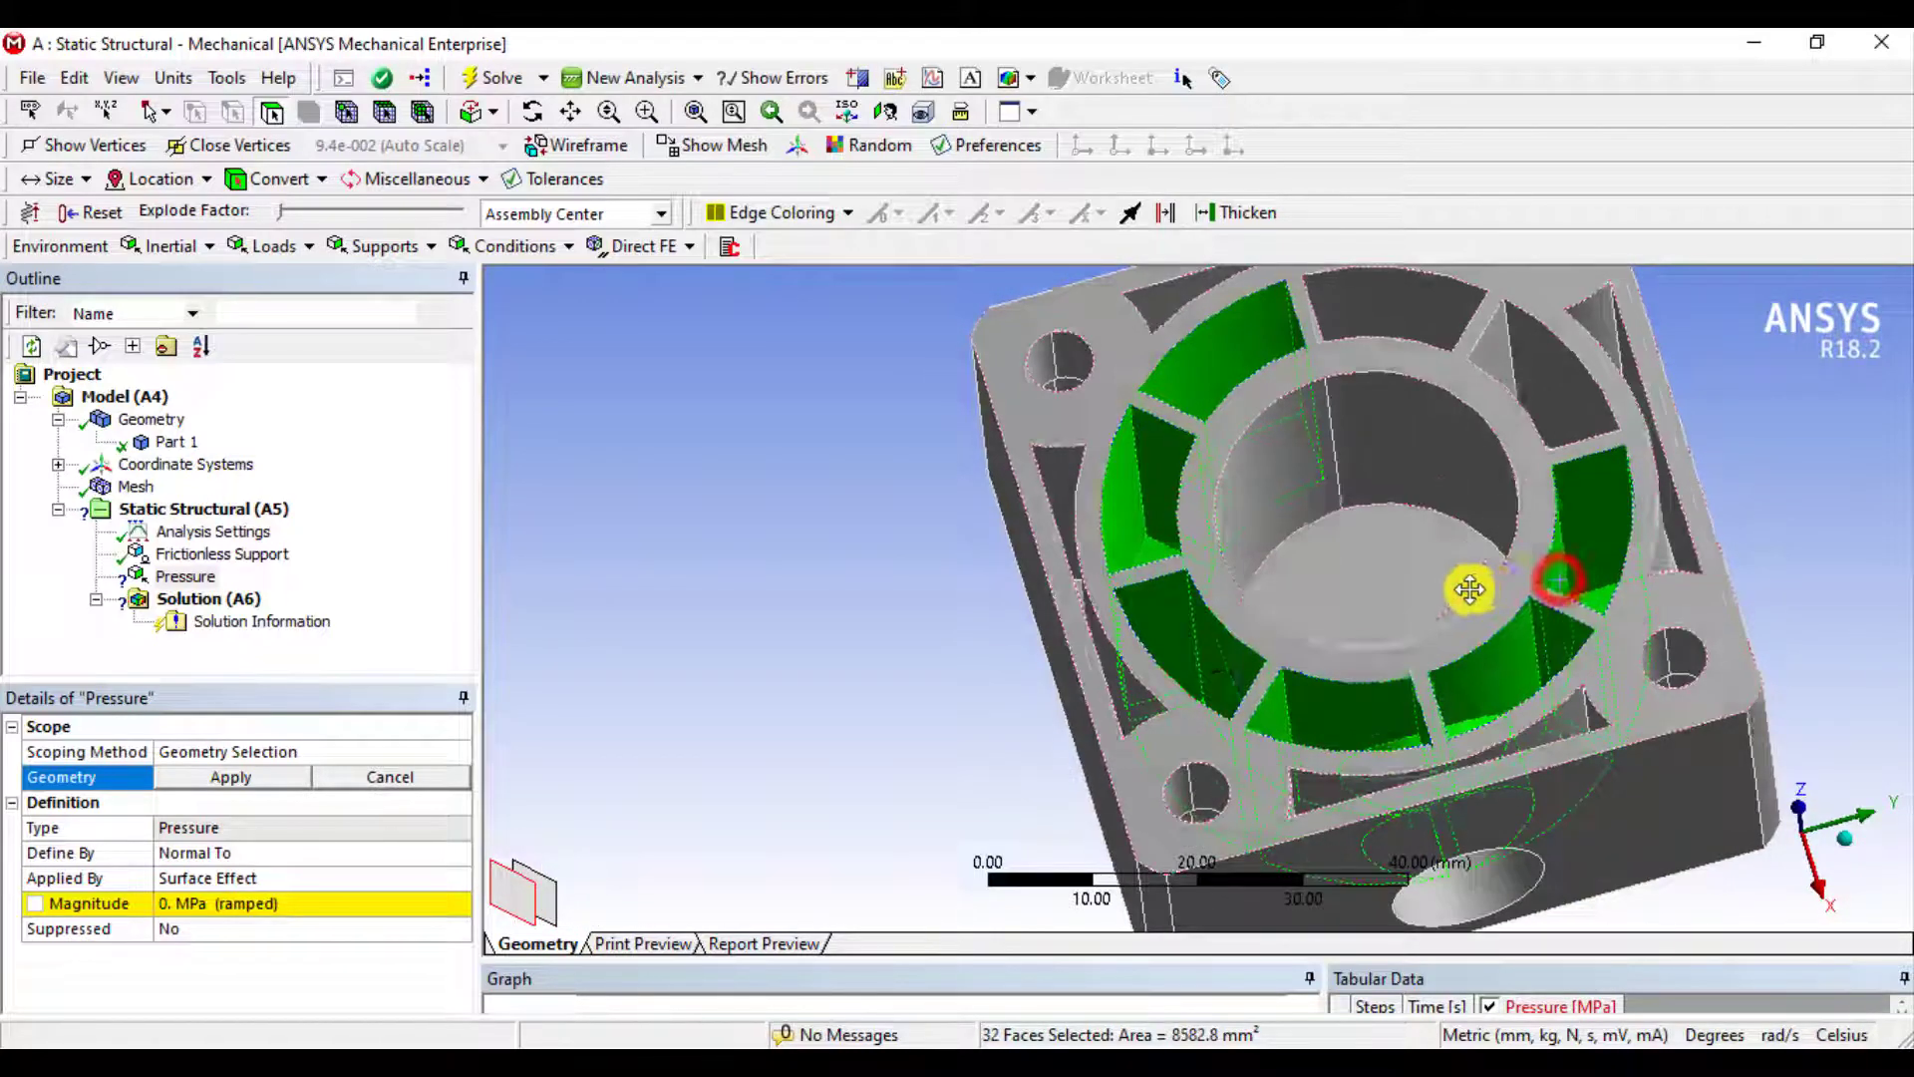
pyautogui.moveTo(1475, 585); pyautogui.dragTo(1578, 556, button='middle')
pyautogui.keyDown('ctrl'); pyautogui.click(1655, 568); pyautogui.keyUp('ctrl')
pyautogui.keyDown('ctrl'); pyautogui.click(1651, 643); pyautogui.keyUp('ctrl')
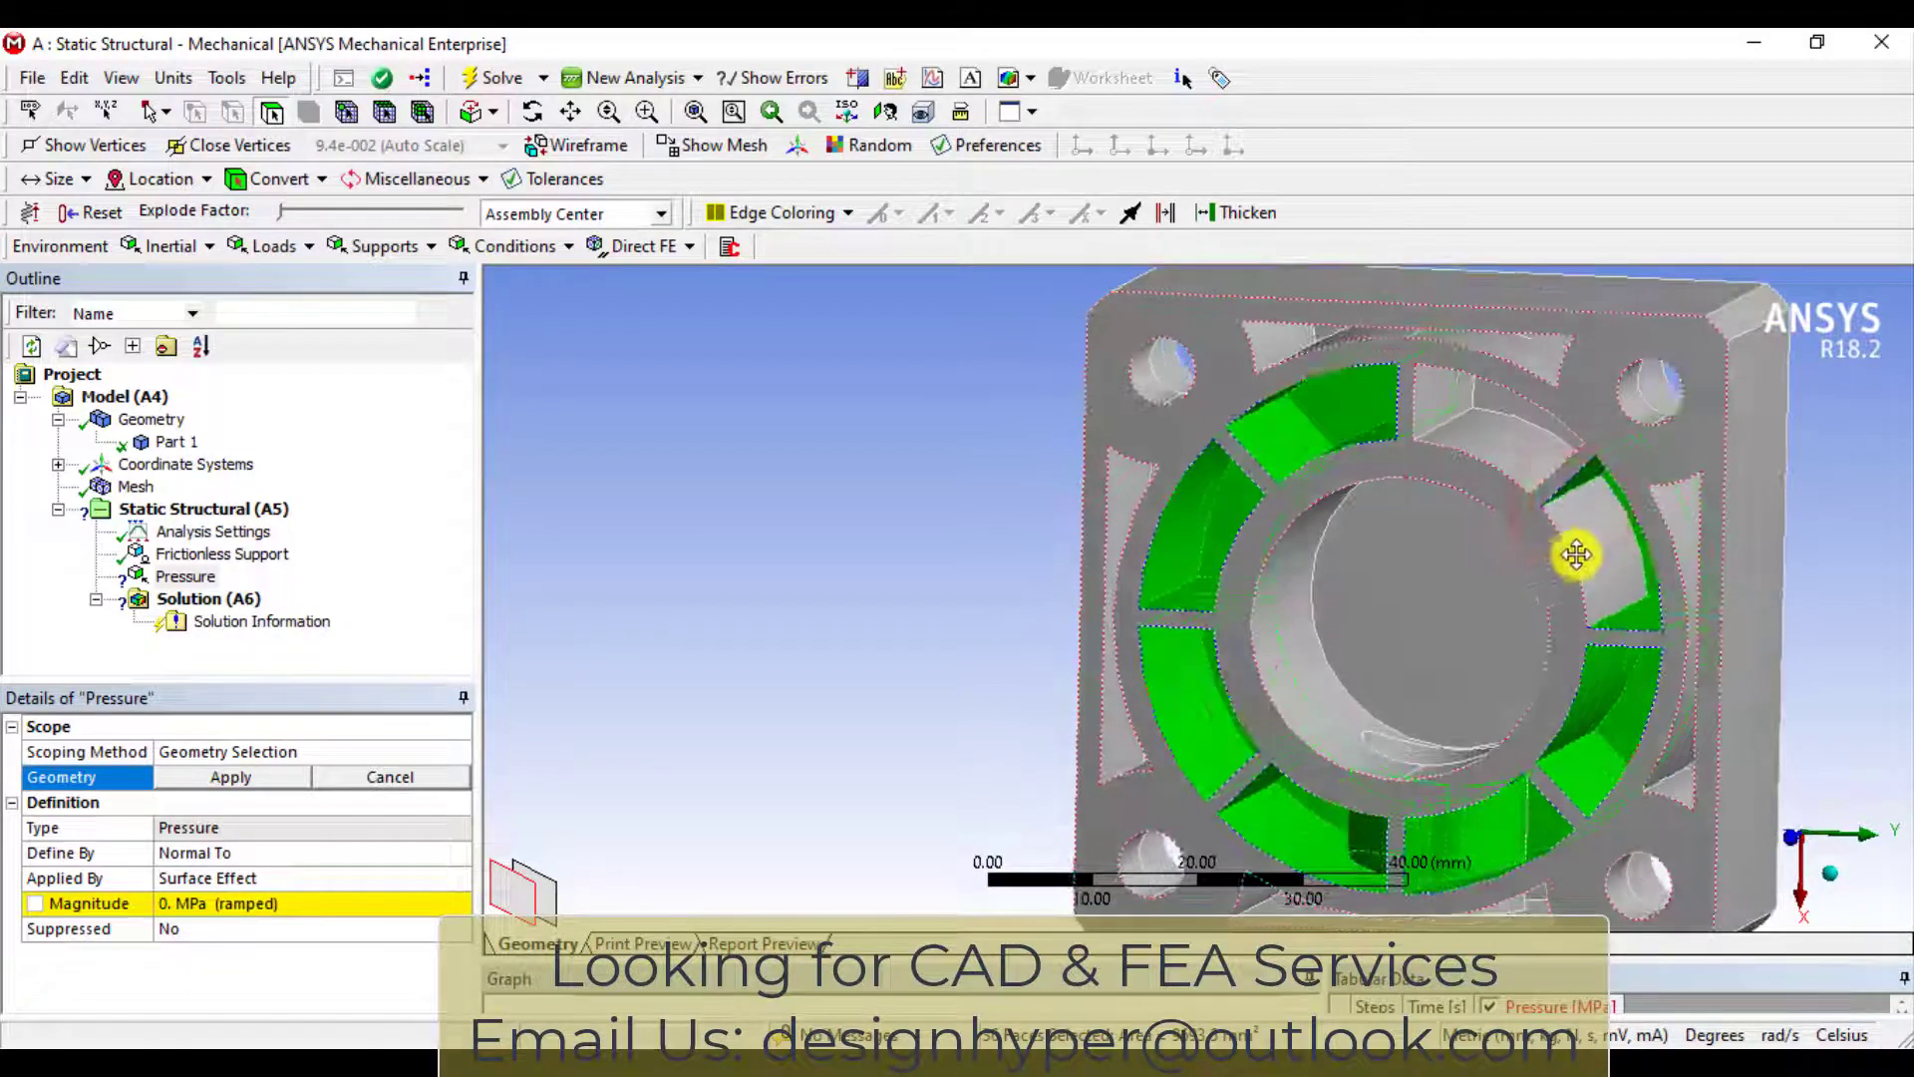
# Add the walls, floor and rib faces of the eighth pocket to complete the pressure selection around the ring
pyautogui.keyDown('ctrl'); pyautogui.click(1503, 457); pyautogui.keyUp('ctrl')
pyautogui.moveTo(1425, 623); pyautogui.dragTo(1628, 445, button='middle')
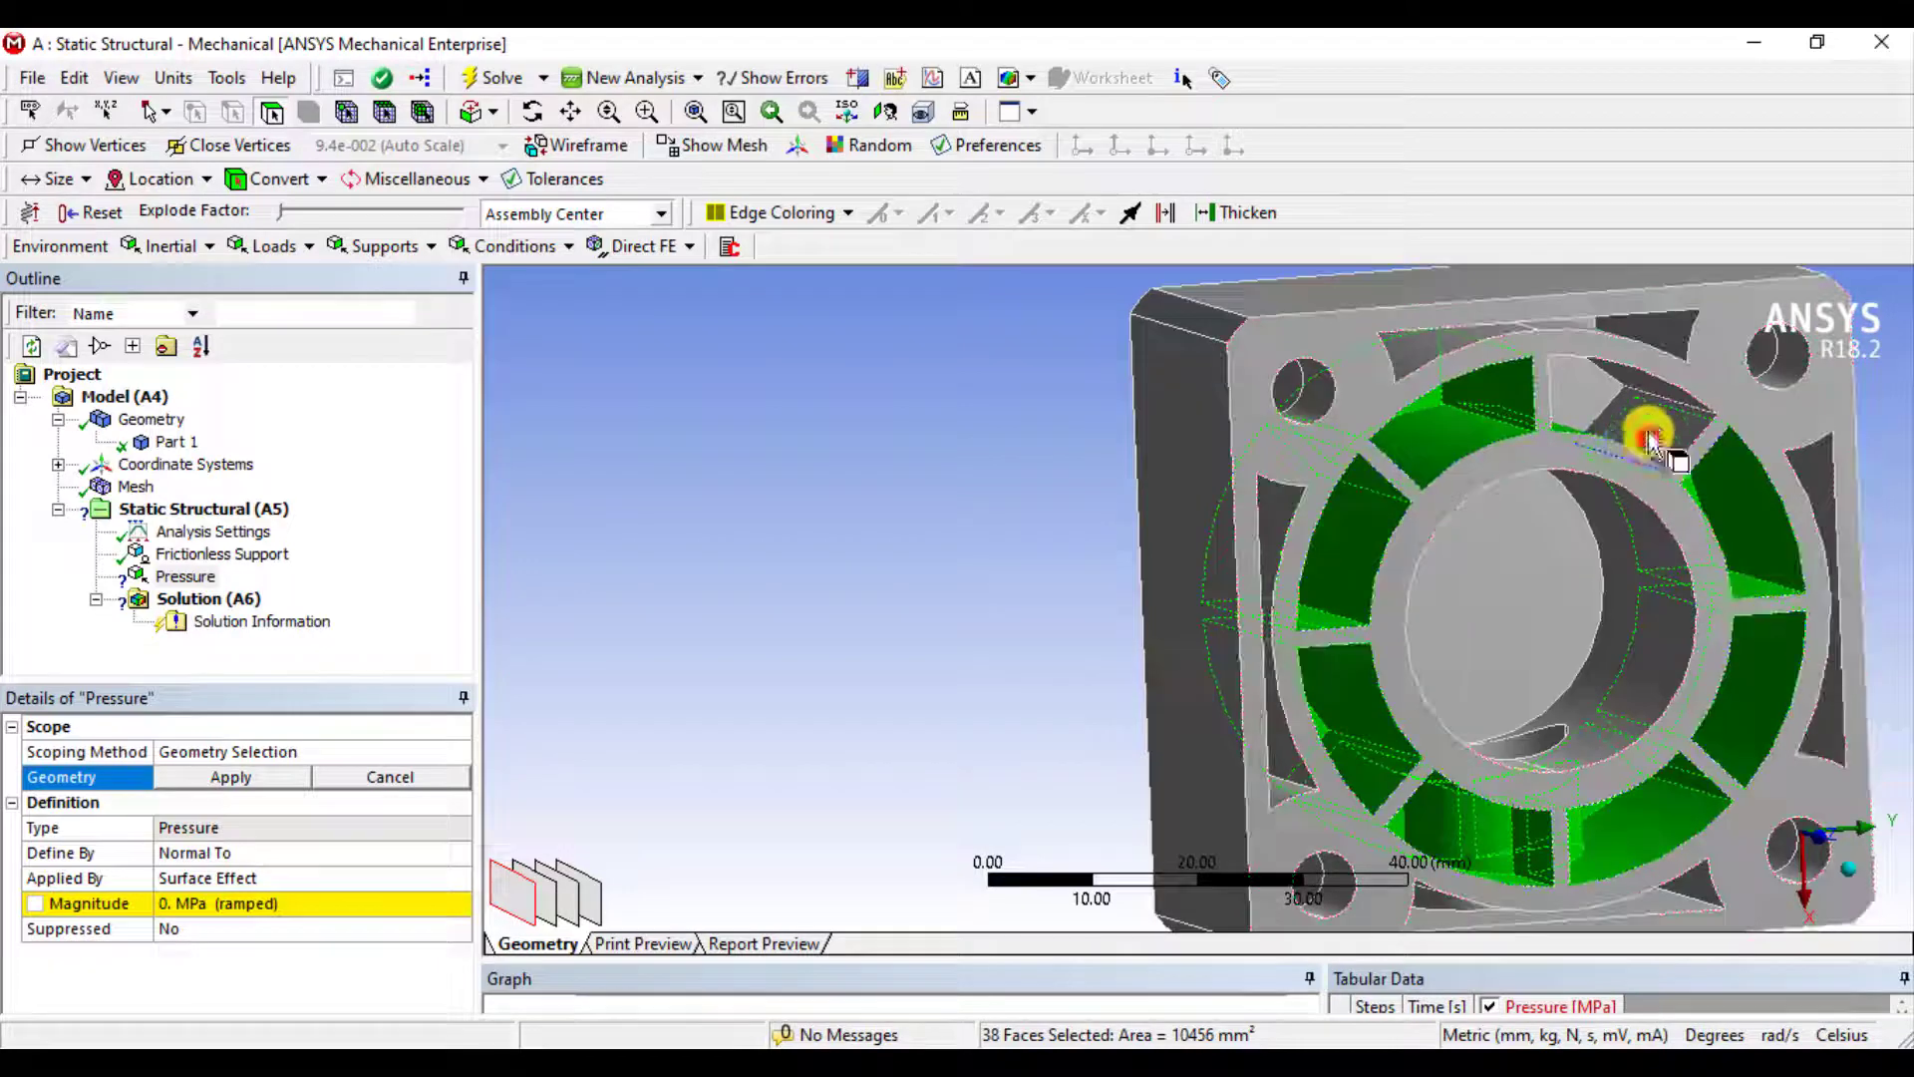
pyautogui.keyDown('ctrl'); pyautogui.click(1641, 387); pyautogui.keyUp('ctrl')
pyautogui.keyDown('ctrl'); pyautogui.click(1571, 414); pyautogui.keyUp('ctrl')
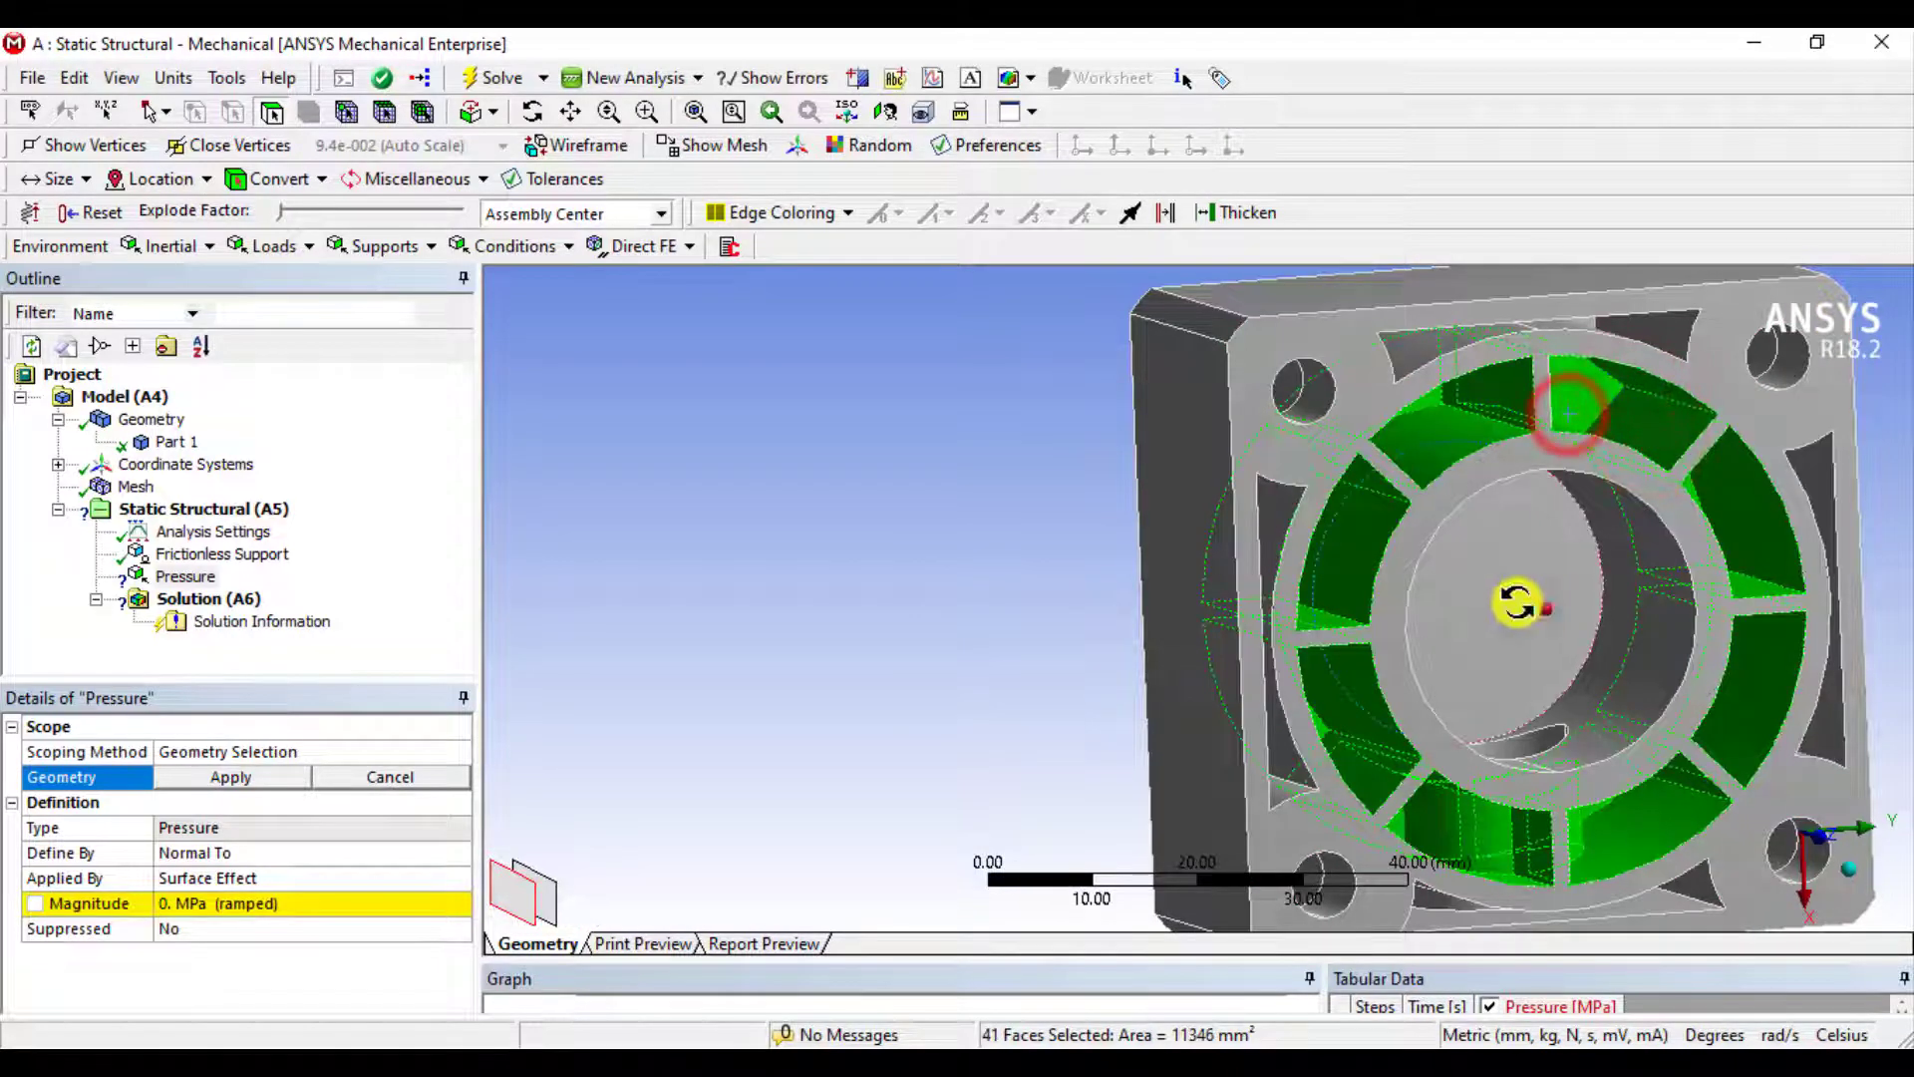
pyautogui.moveTo(1518, 602)
pyautogui.mouseDown(button='middle')
pyautogui.moveTo(1452, 703)
pyautogui.moveTo(1376, 478)
pyautogui.moveTo(1312, 633)
pyautogui.moveTo(1367, 628)
pyautogui.moveTo(1005, 693)
pyautogui.mouseUp(button='middle')
pyautogui.keyDown('ctrl'); pyautogui.click(1397, 375); pyautogui.keyUp('ctrl')
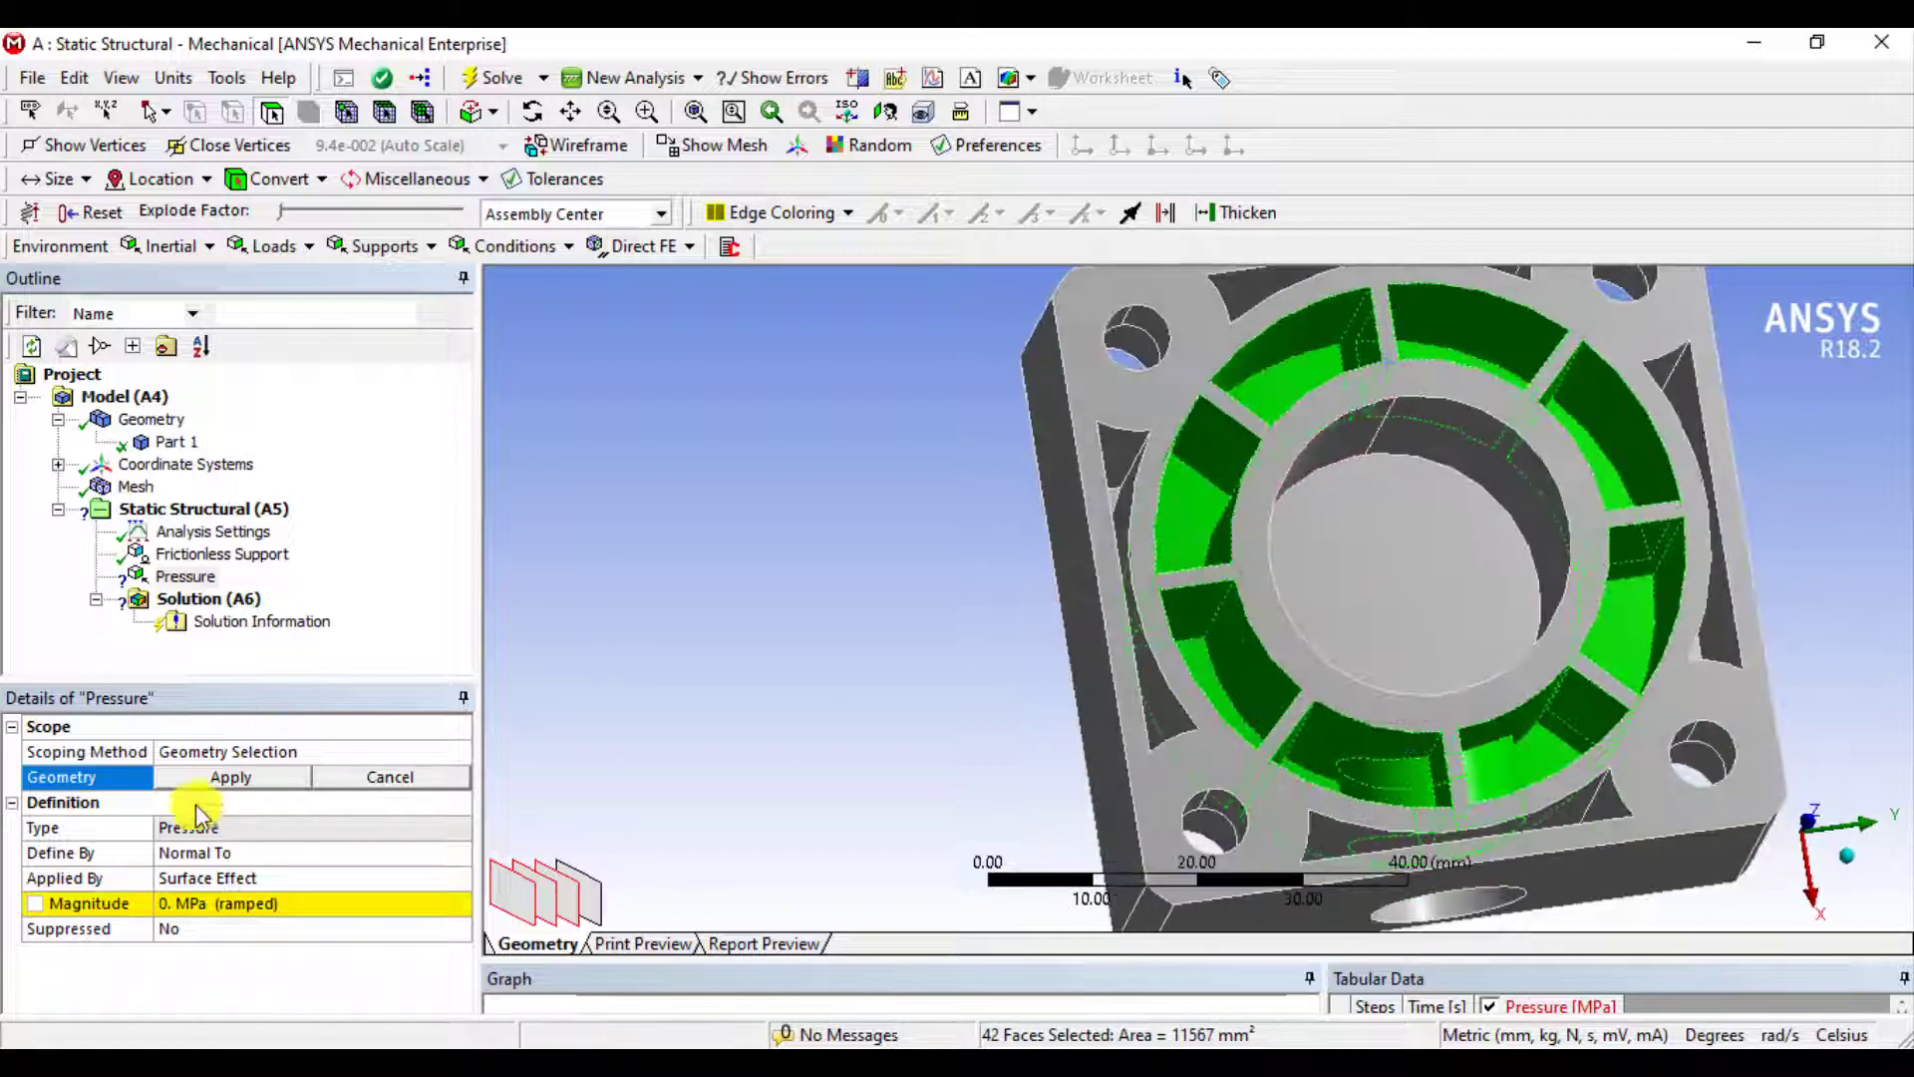
# Apply the selected pocket faces to the pressure load and set its magnitude to 0.5 MPa
pyautogui.click(187, 776)
pyautogui.click(179, 903)
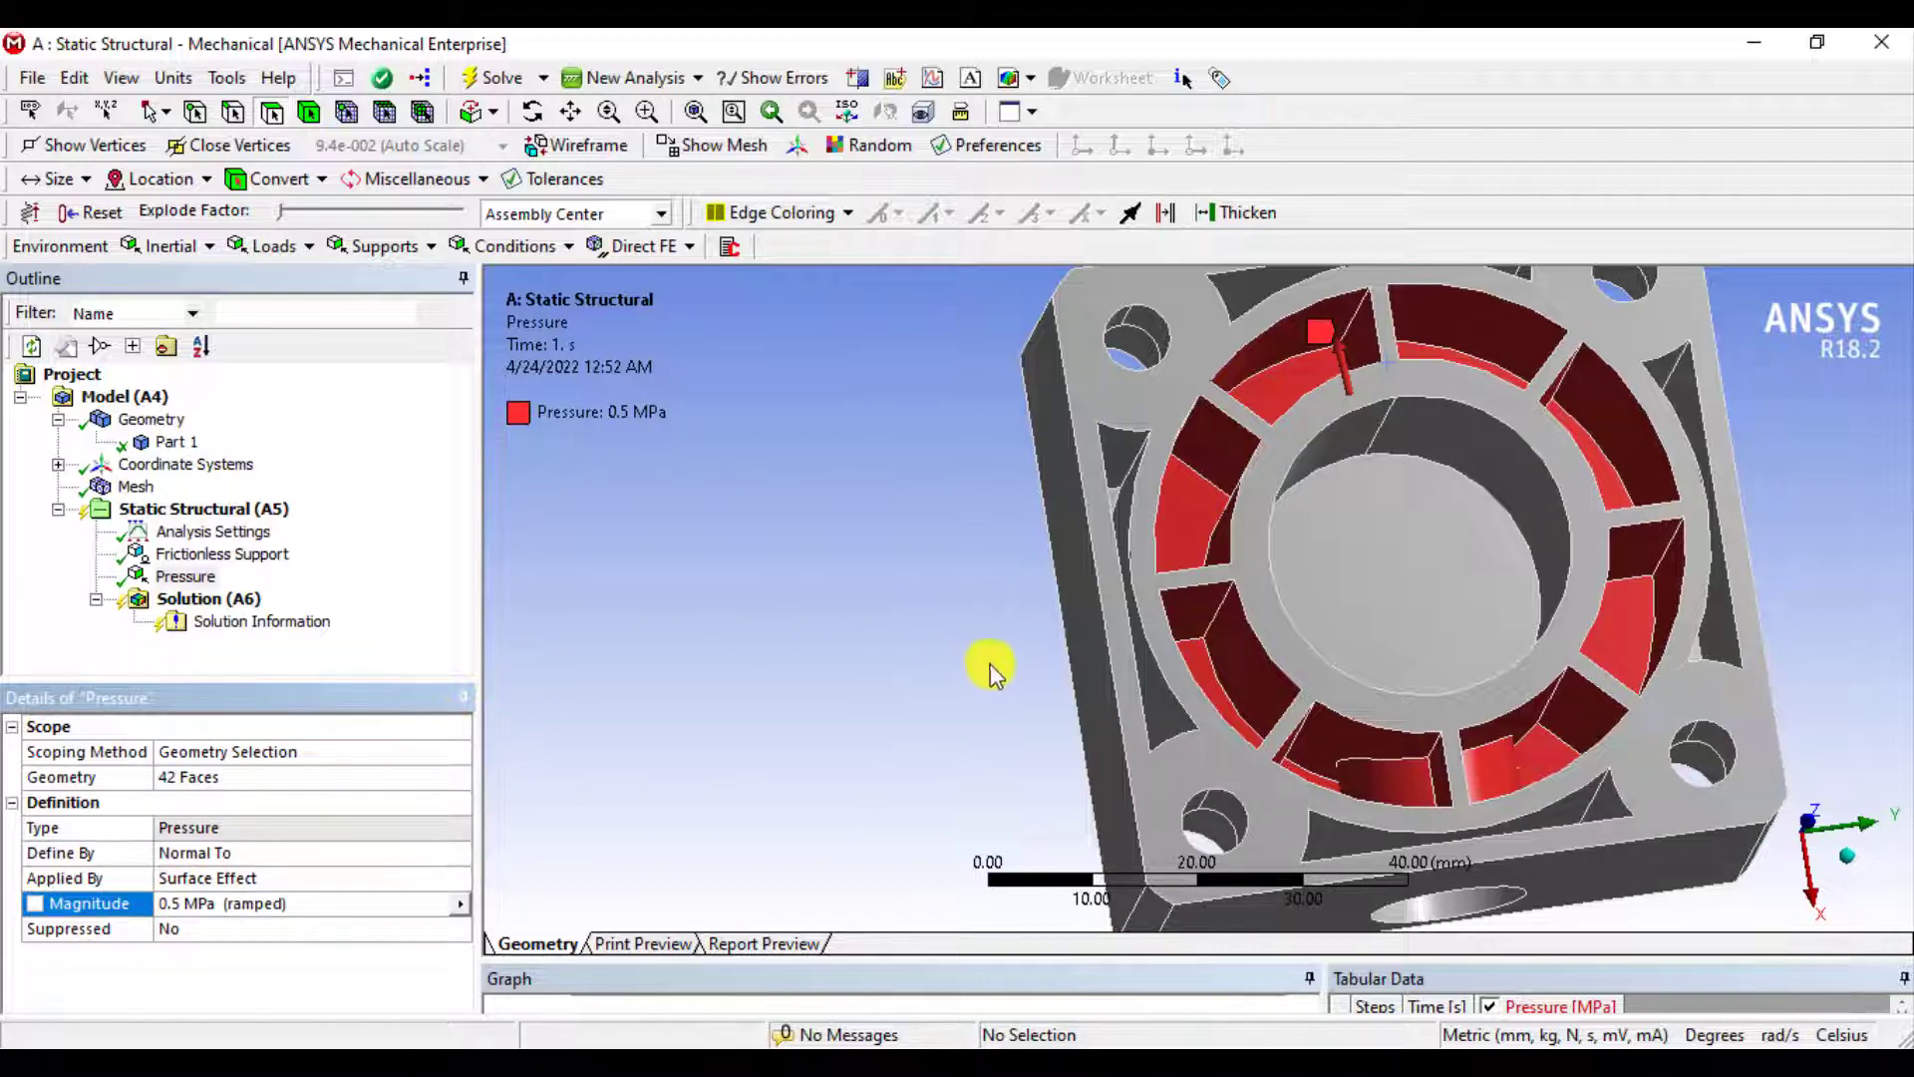
pyautogui.moveTo(987, 662); pyautogui.dragTo(876, 649, button='middle')
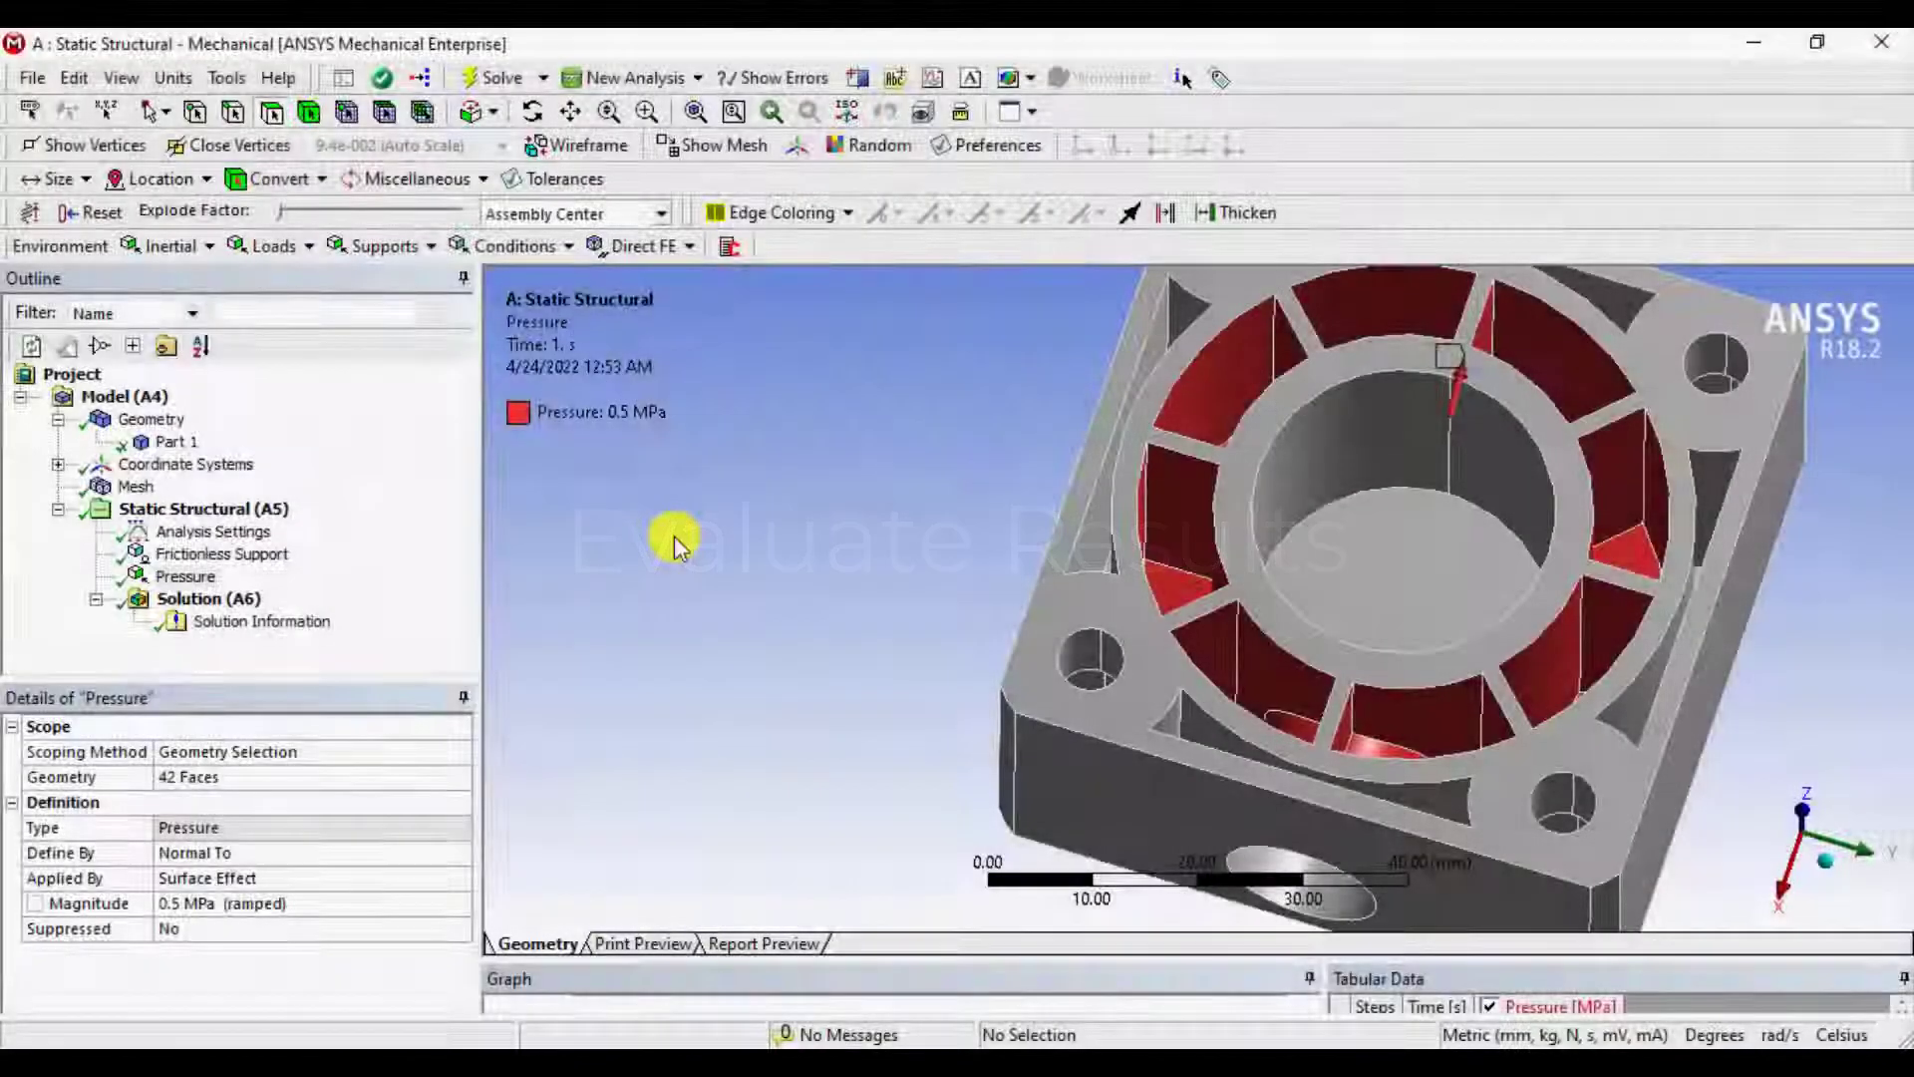
# Add an Equivalent (von-Mises) stress result to the solution
pyautogui.click(181, 603)
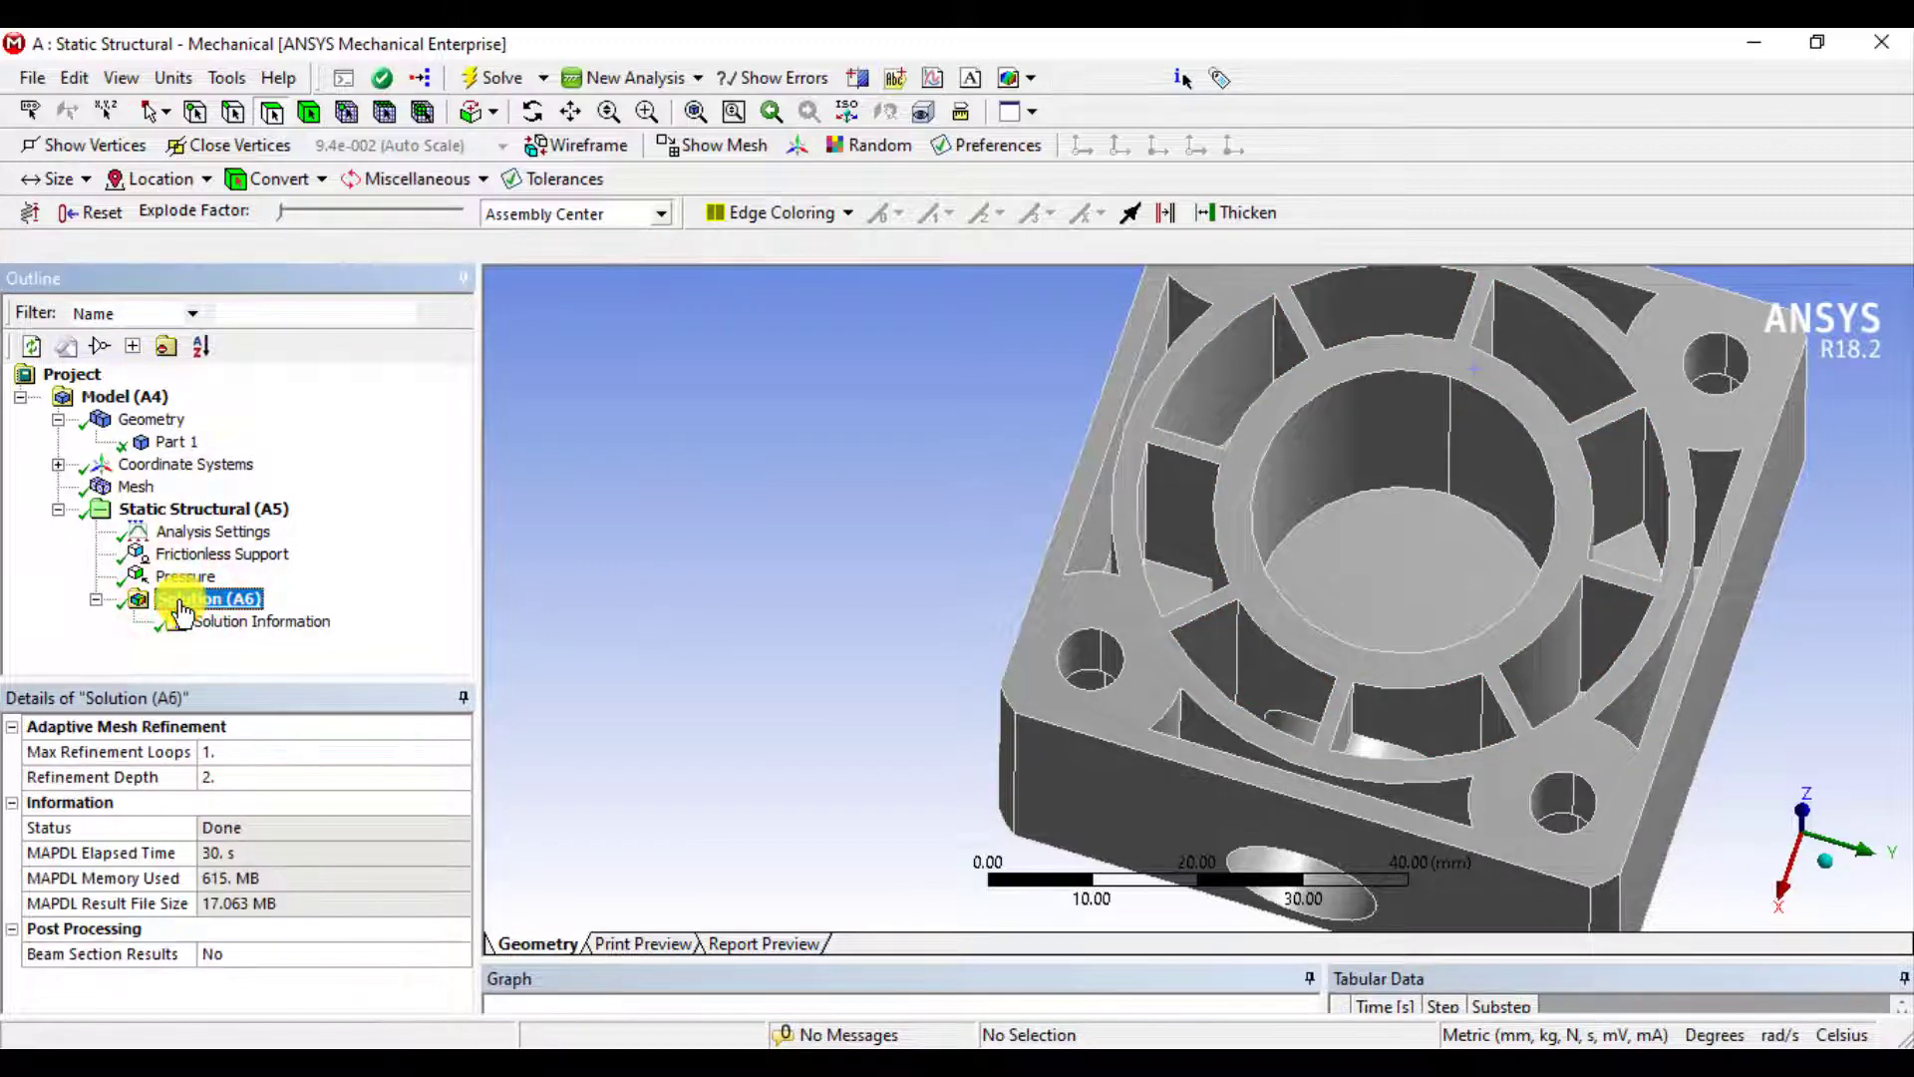
pyautogui.rightClick(177, 607)
pyautogui.moveTo(261, 624)
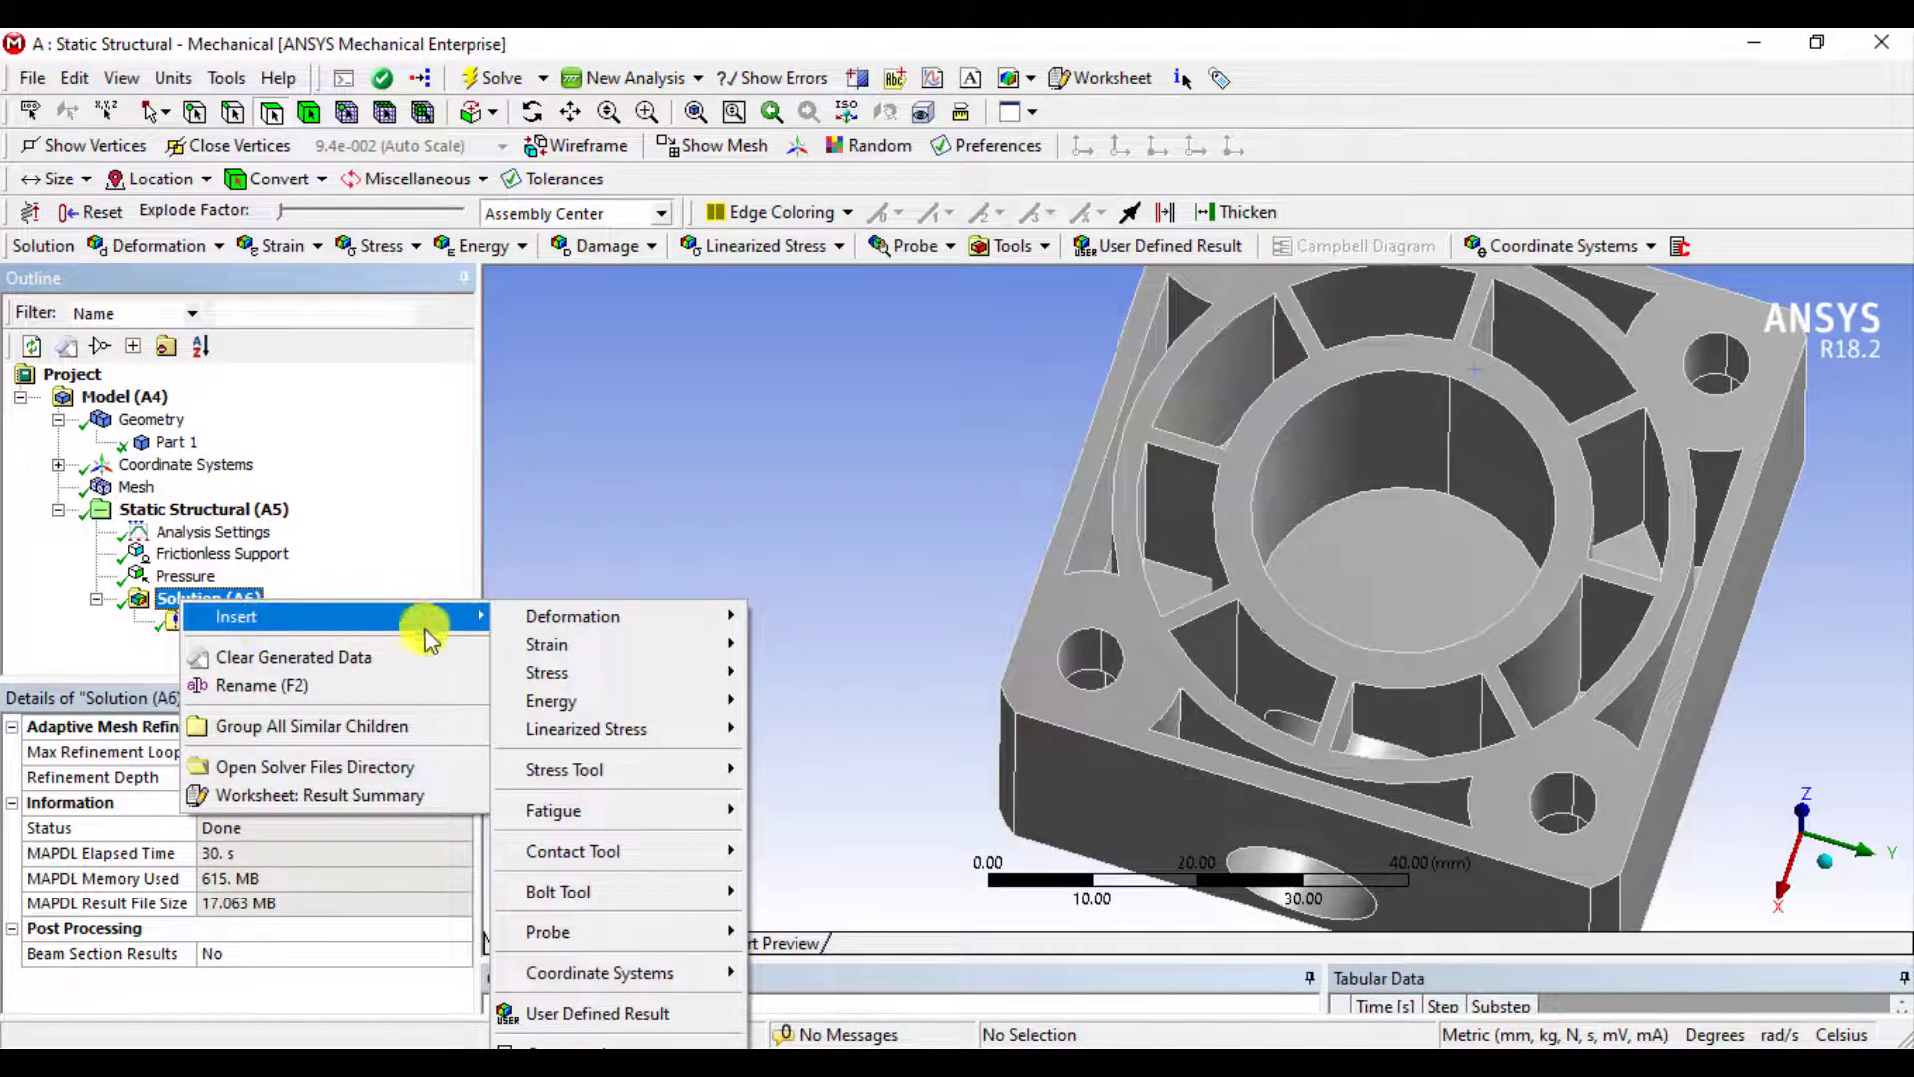
pyautogui.moveTo(542, 680)
pyautogui.click(798, 671)
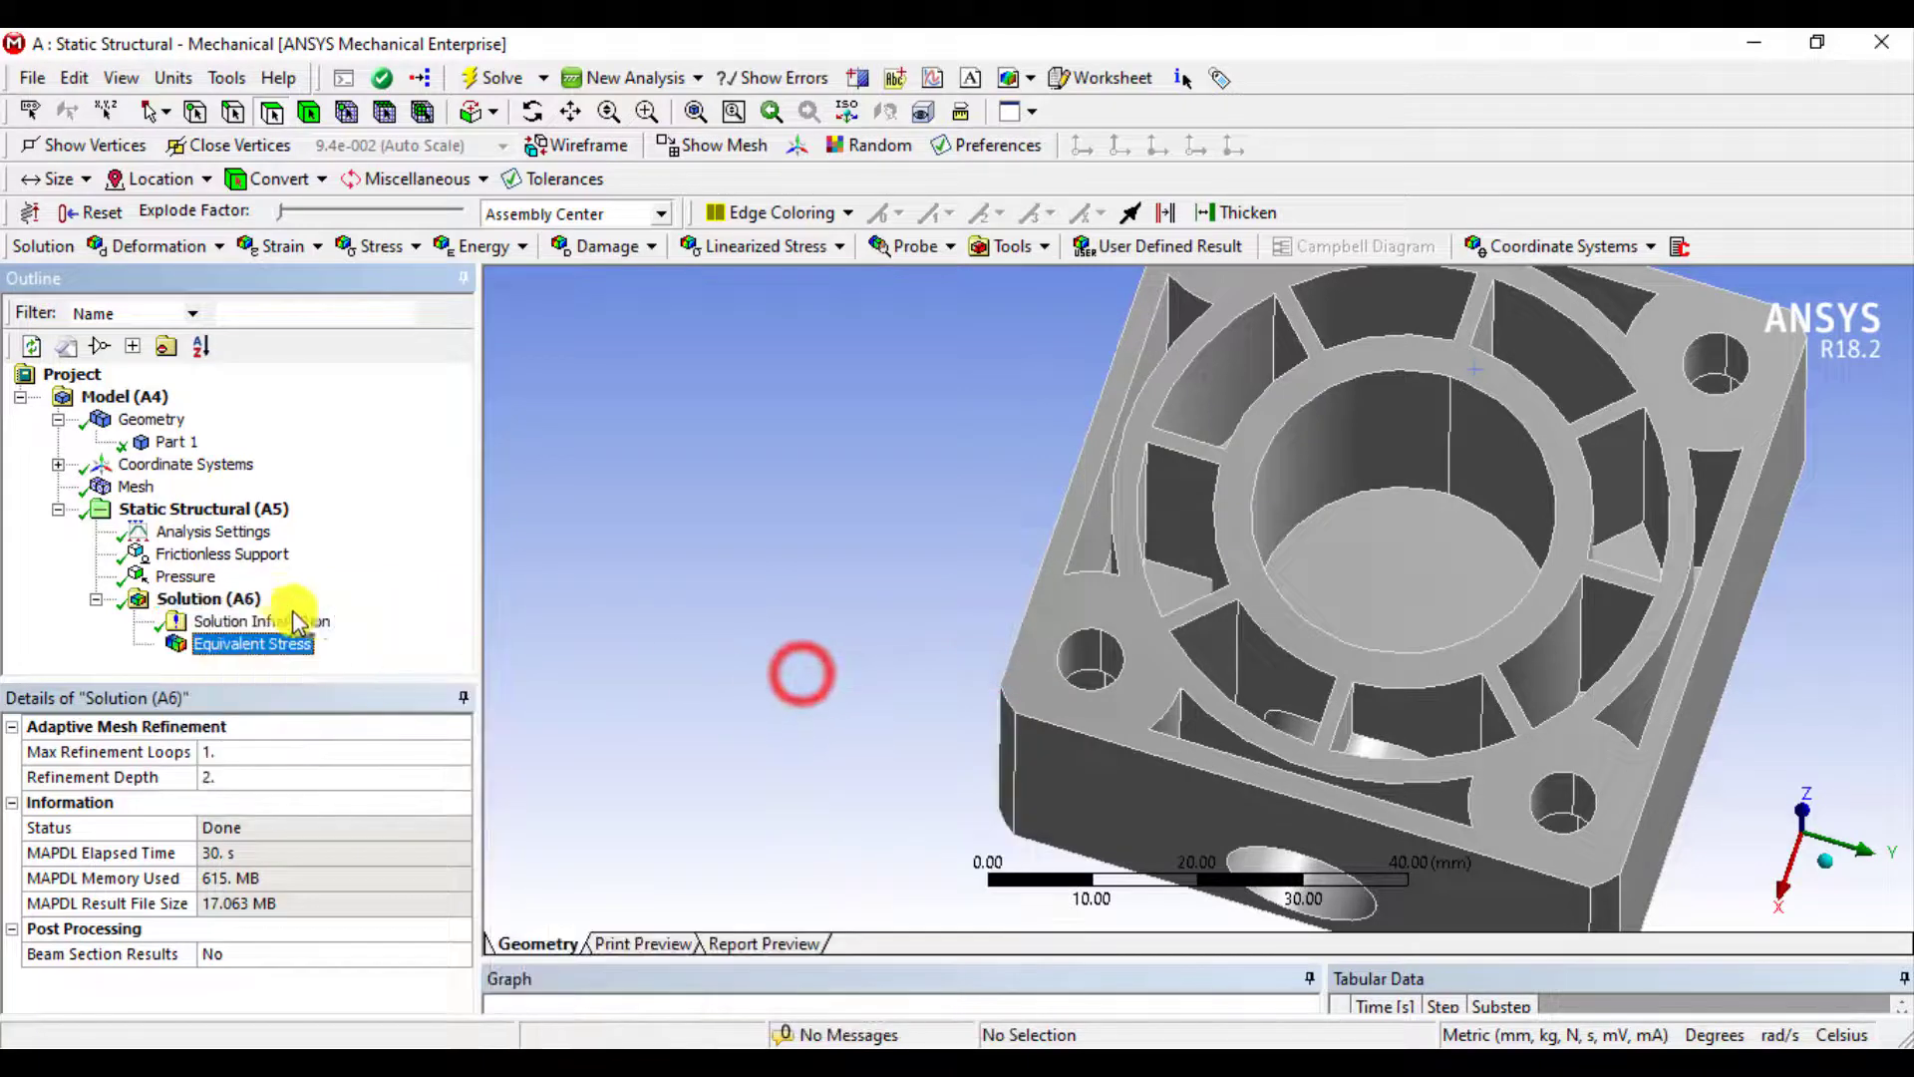
# Add a Directional Deformation result to the solution and reselect the solution branch
pyautogui.click(210, 601)
pyautogui.rightClick(210, 603)
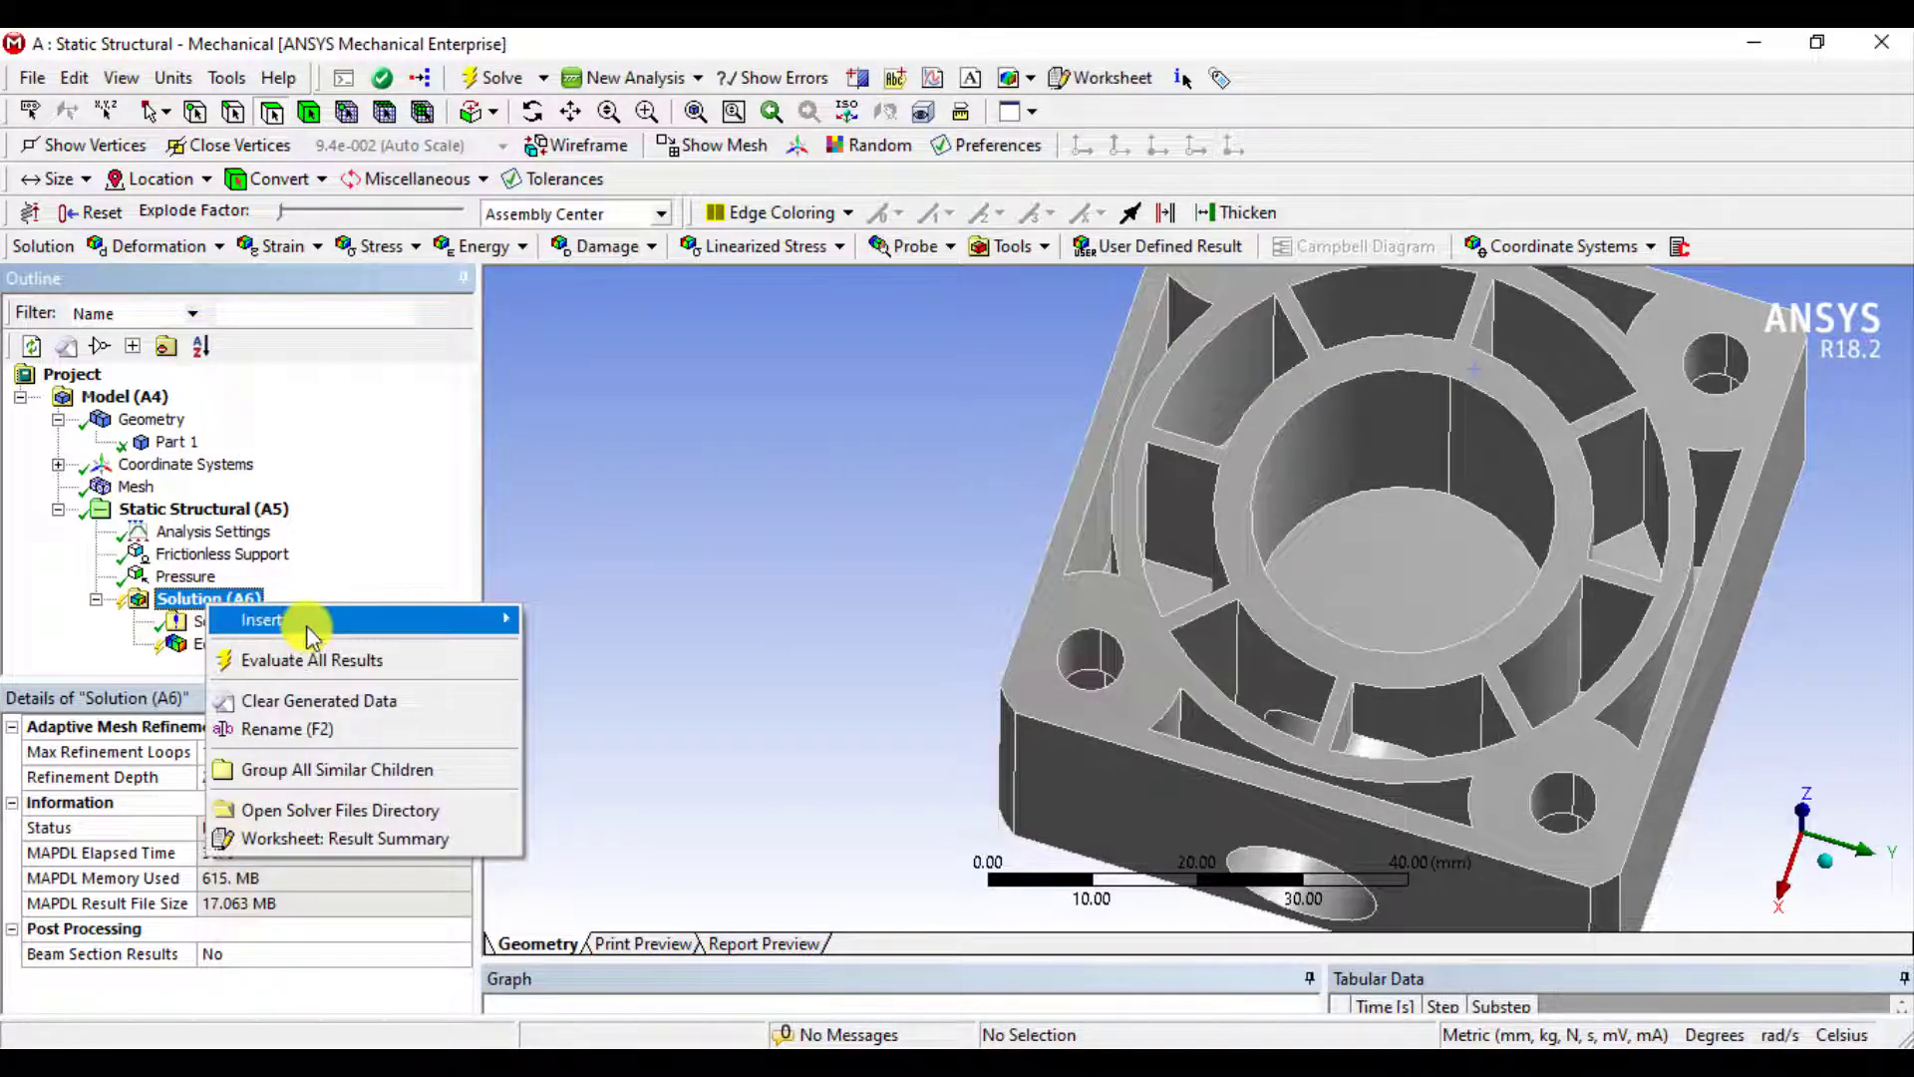
pyautogui.moveTo(370, 634)
pyautogui.moveTo(581, 677)
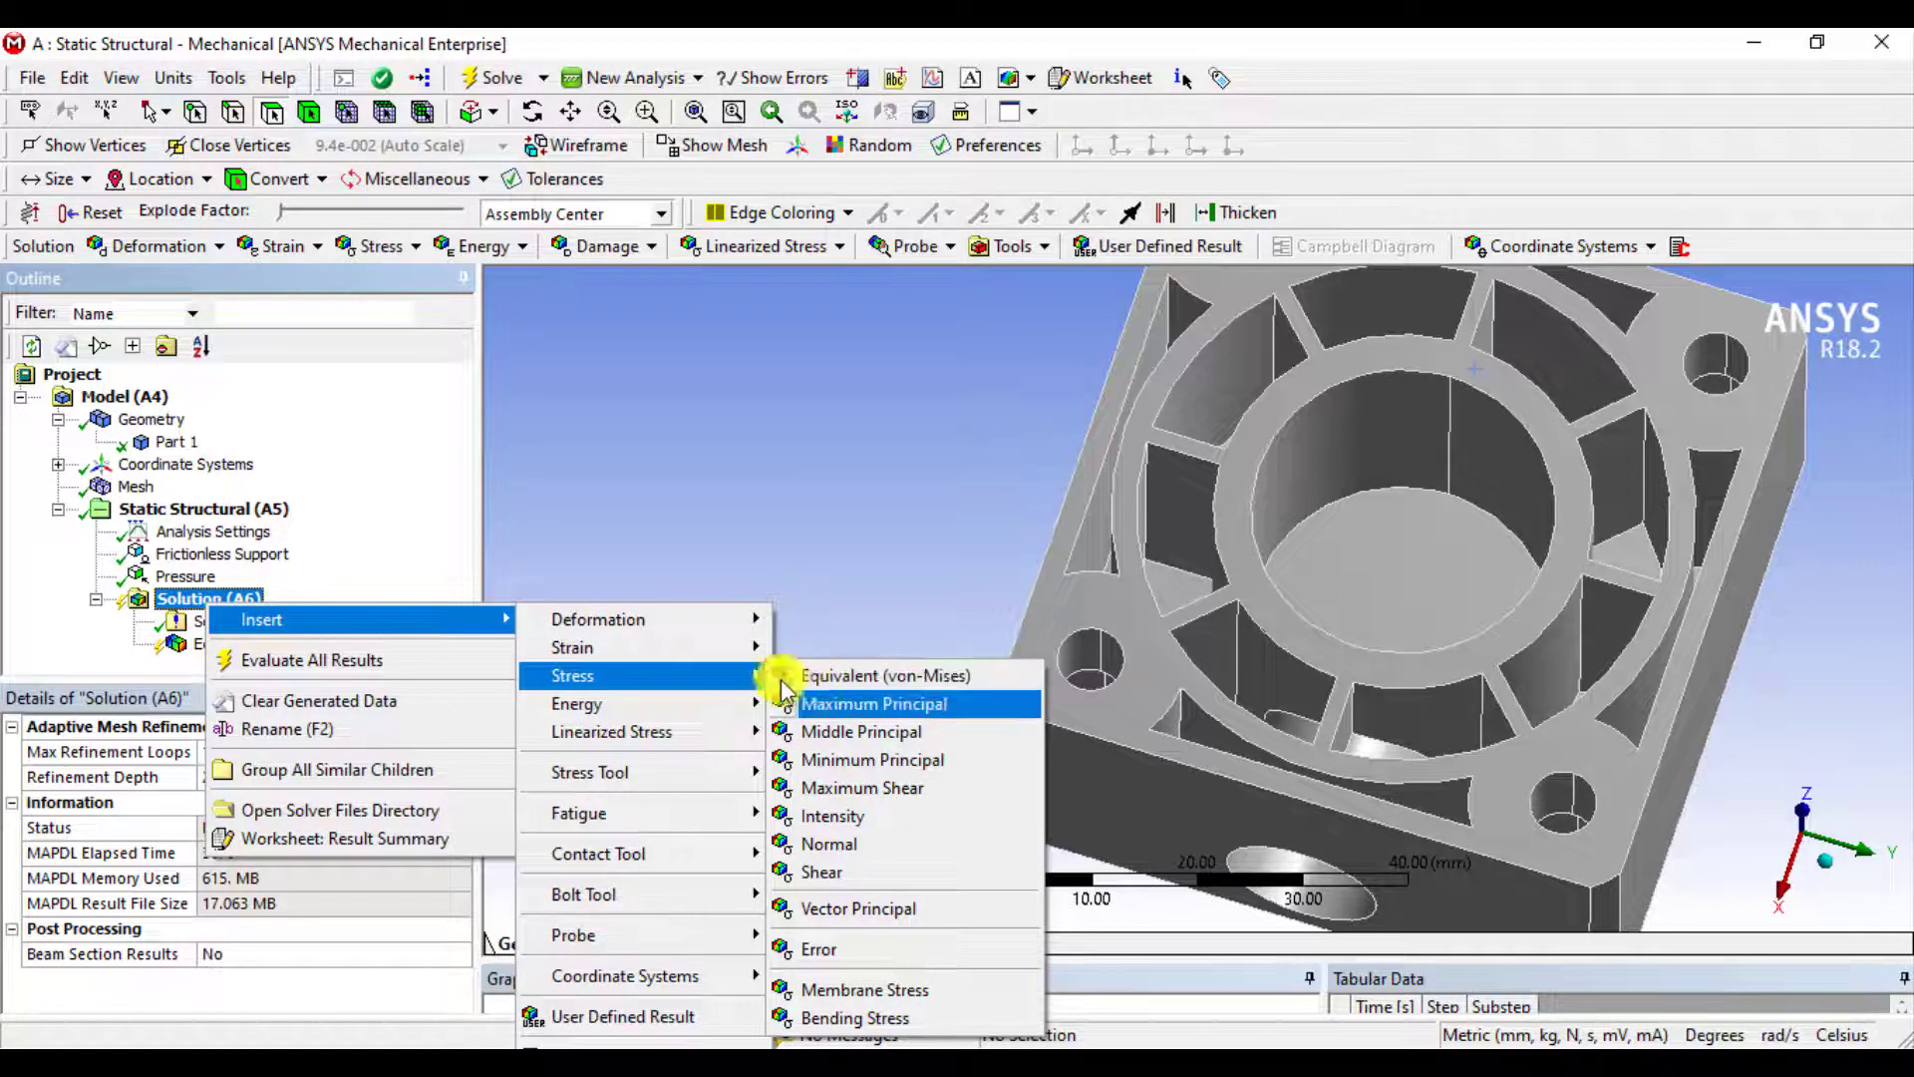
pyautogui.moveTo(743, 635)
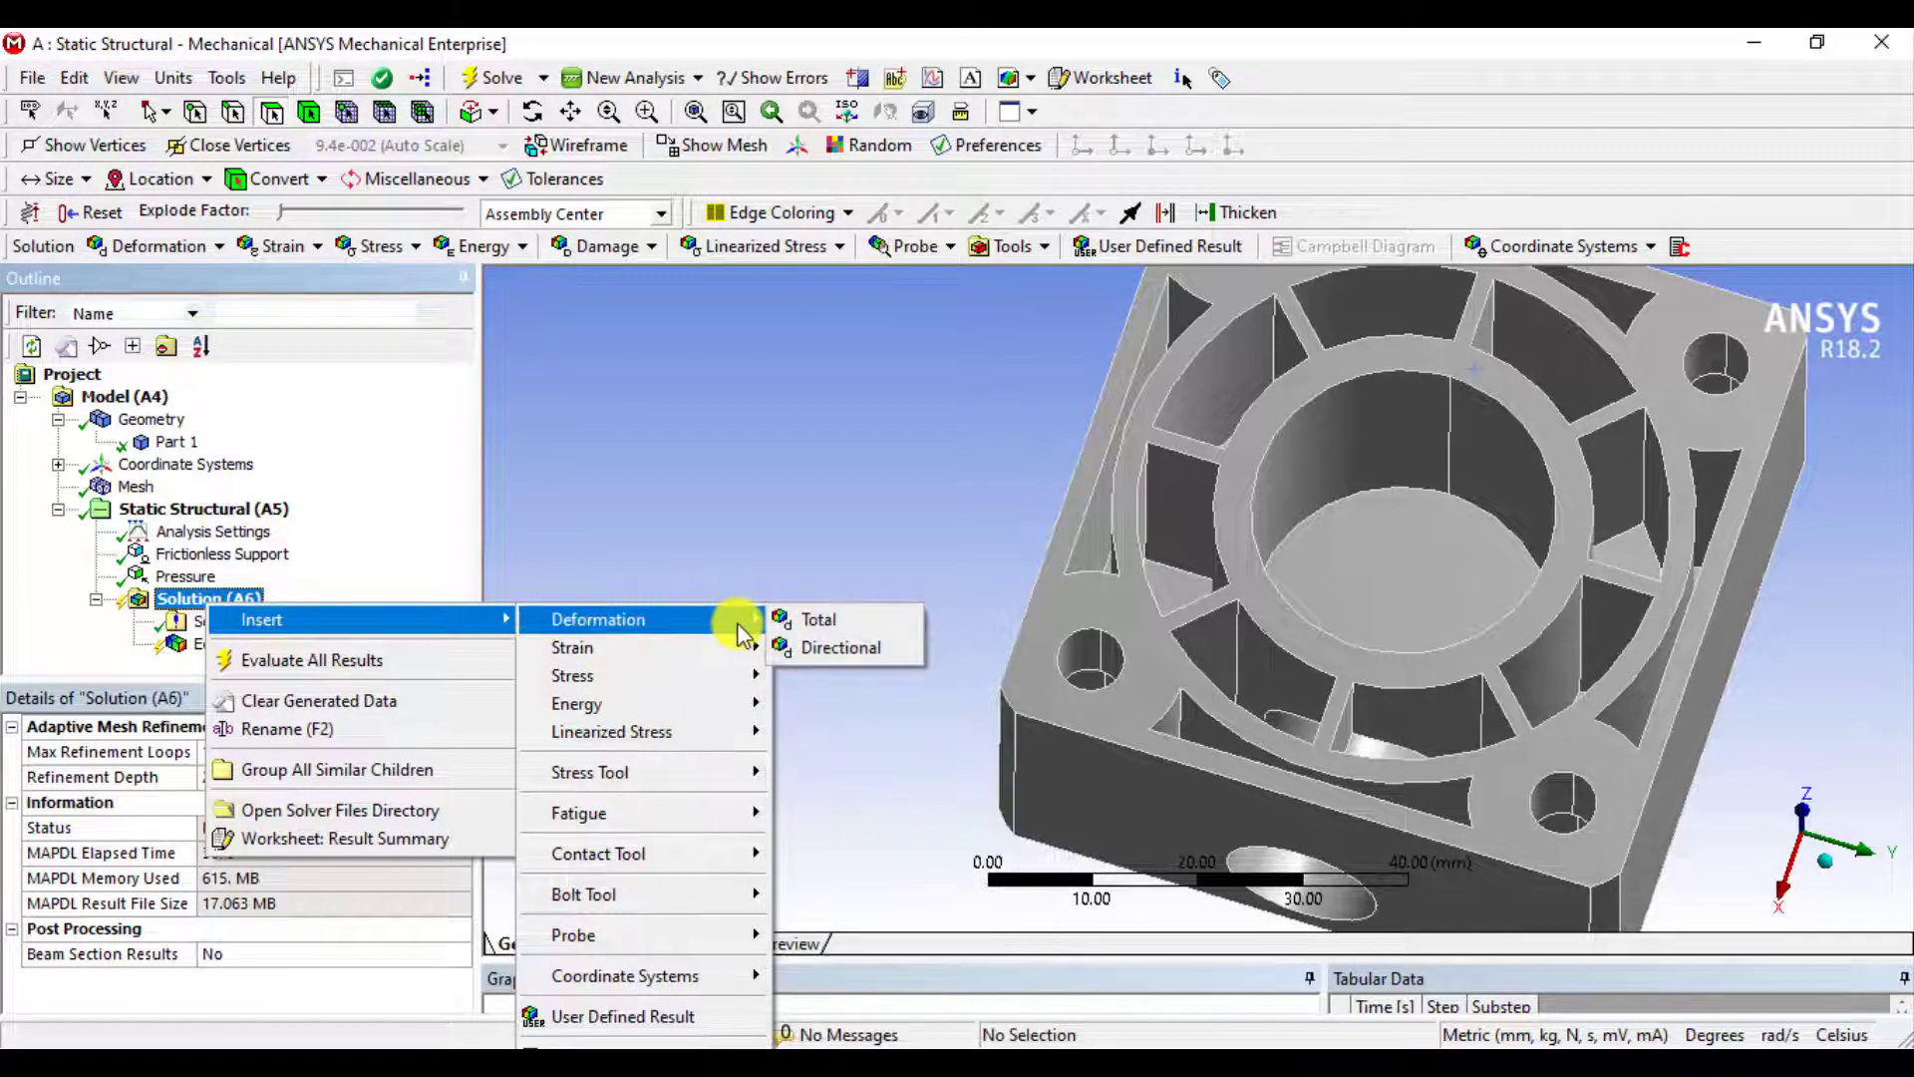
pyautogui.click(849, 649)
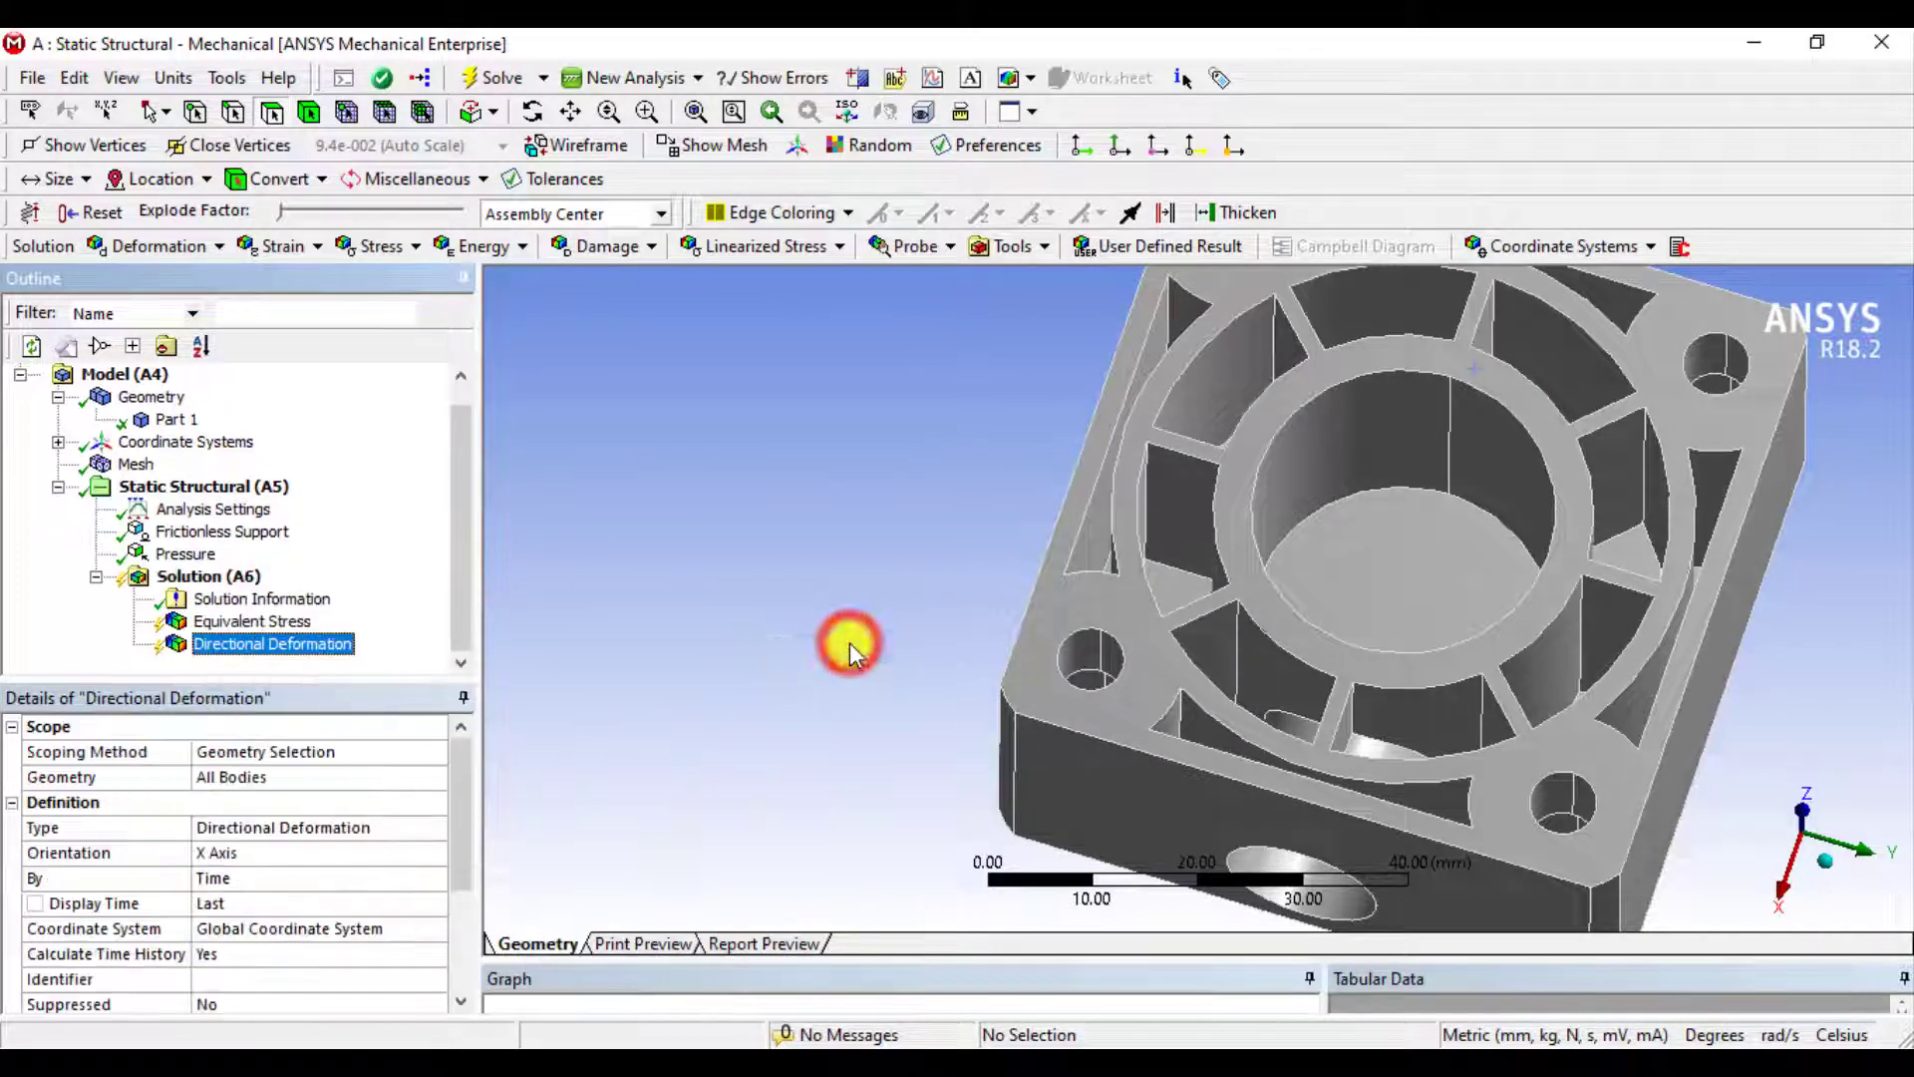
pyautogui.click(211, 579)
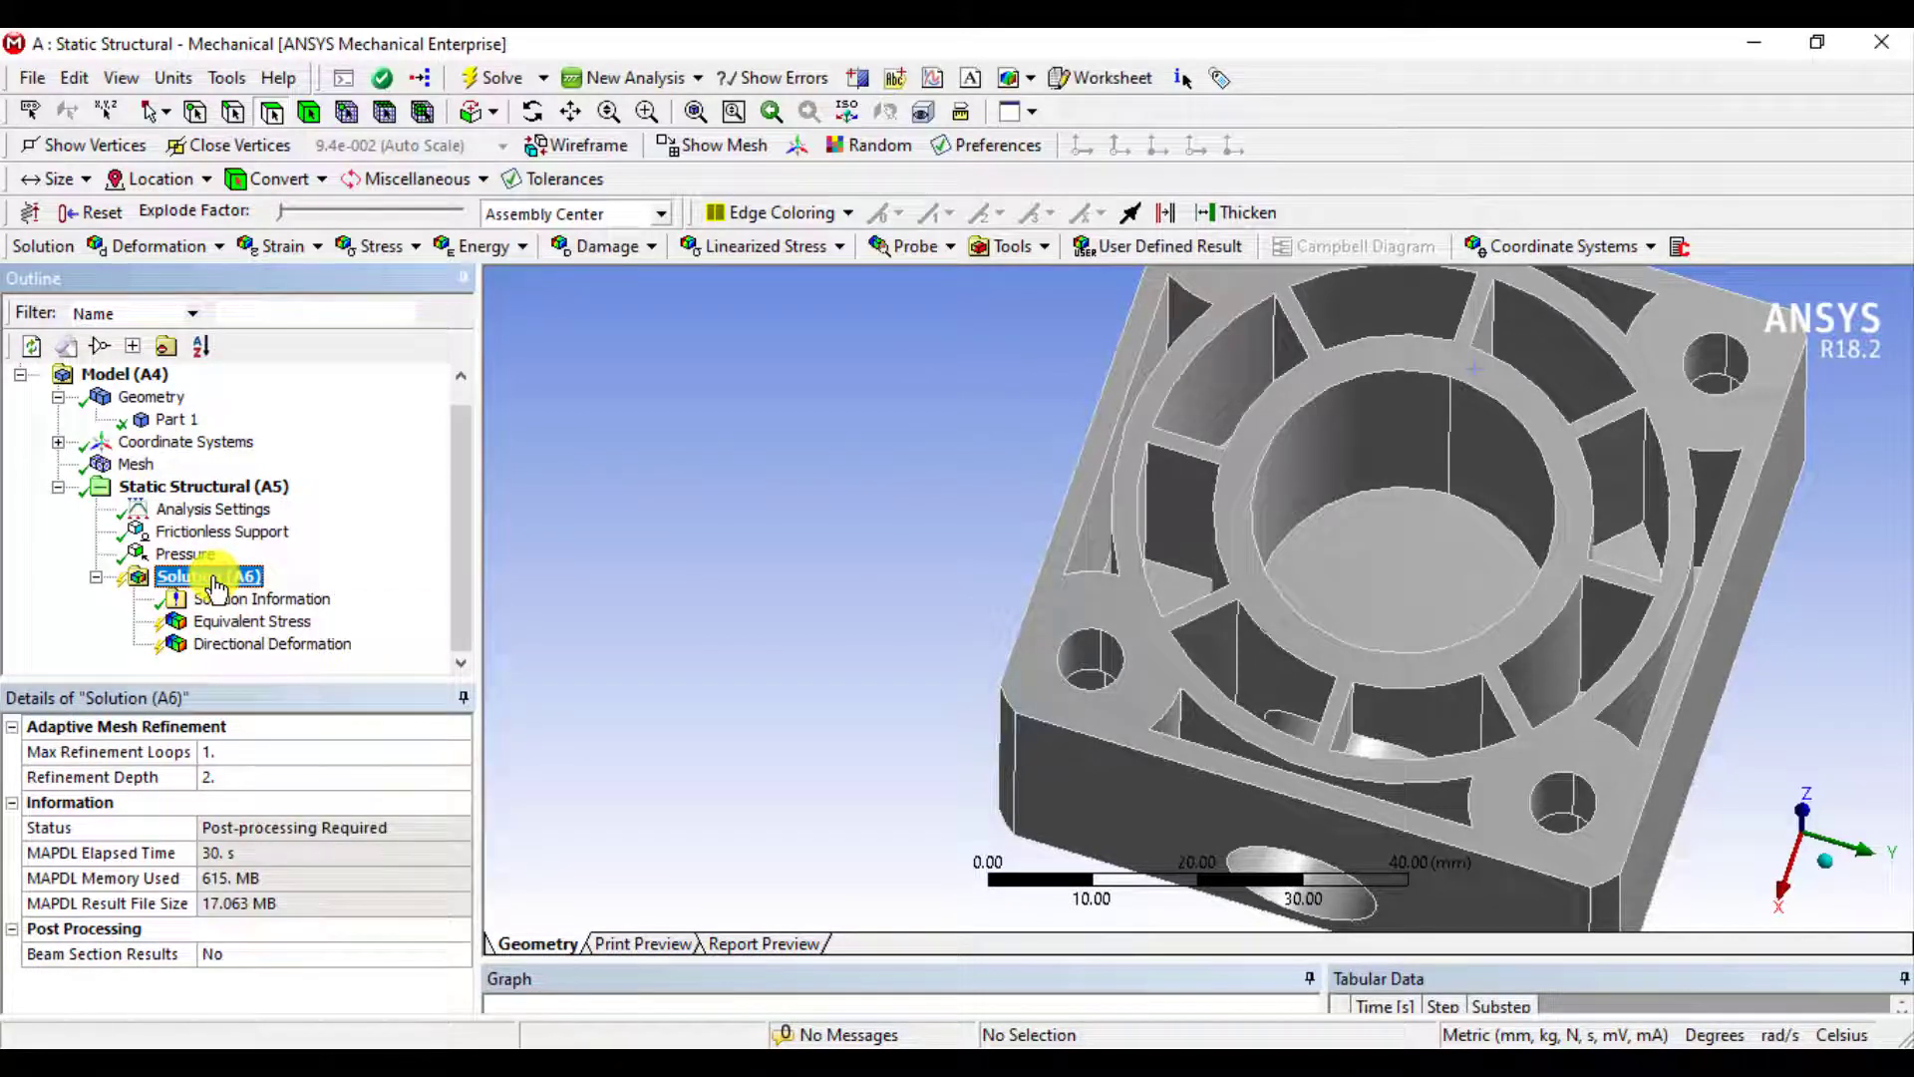
# Add a structural error result from the stress results to the solution and solve the analysis
pyautogui.rightClick(217, 586)
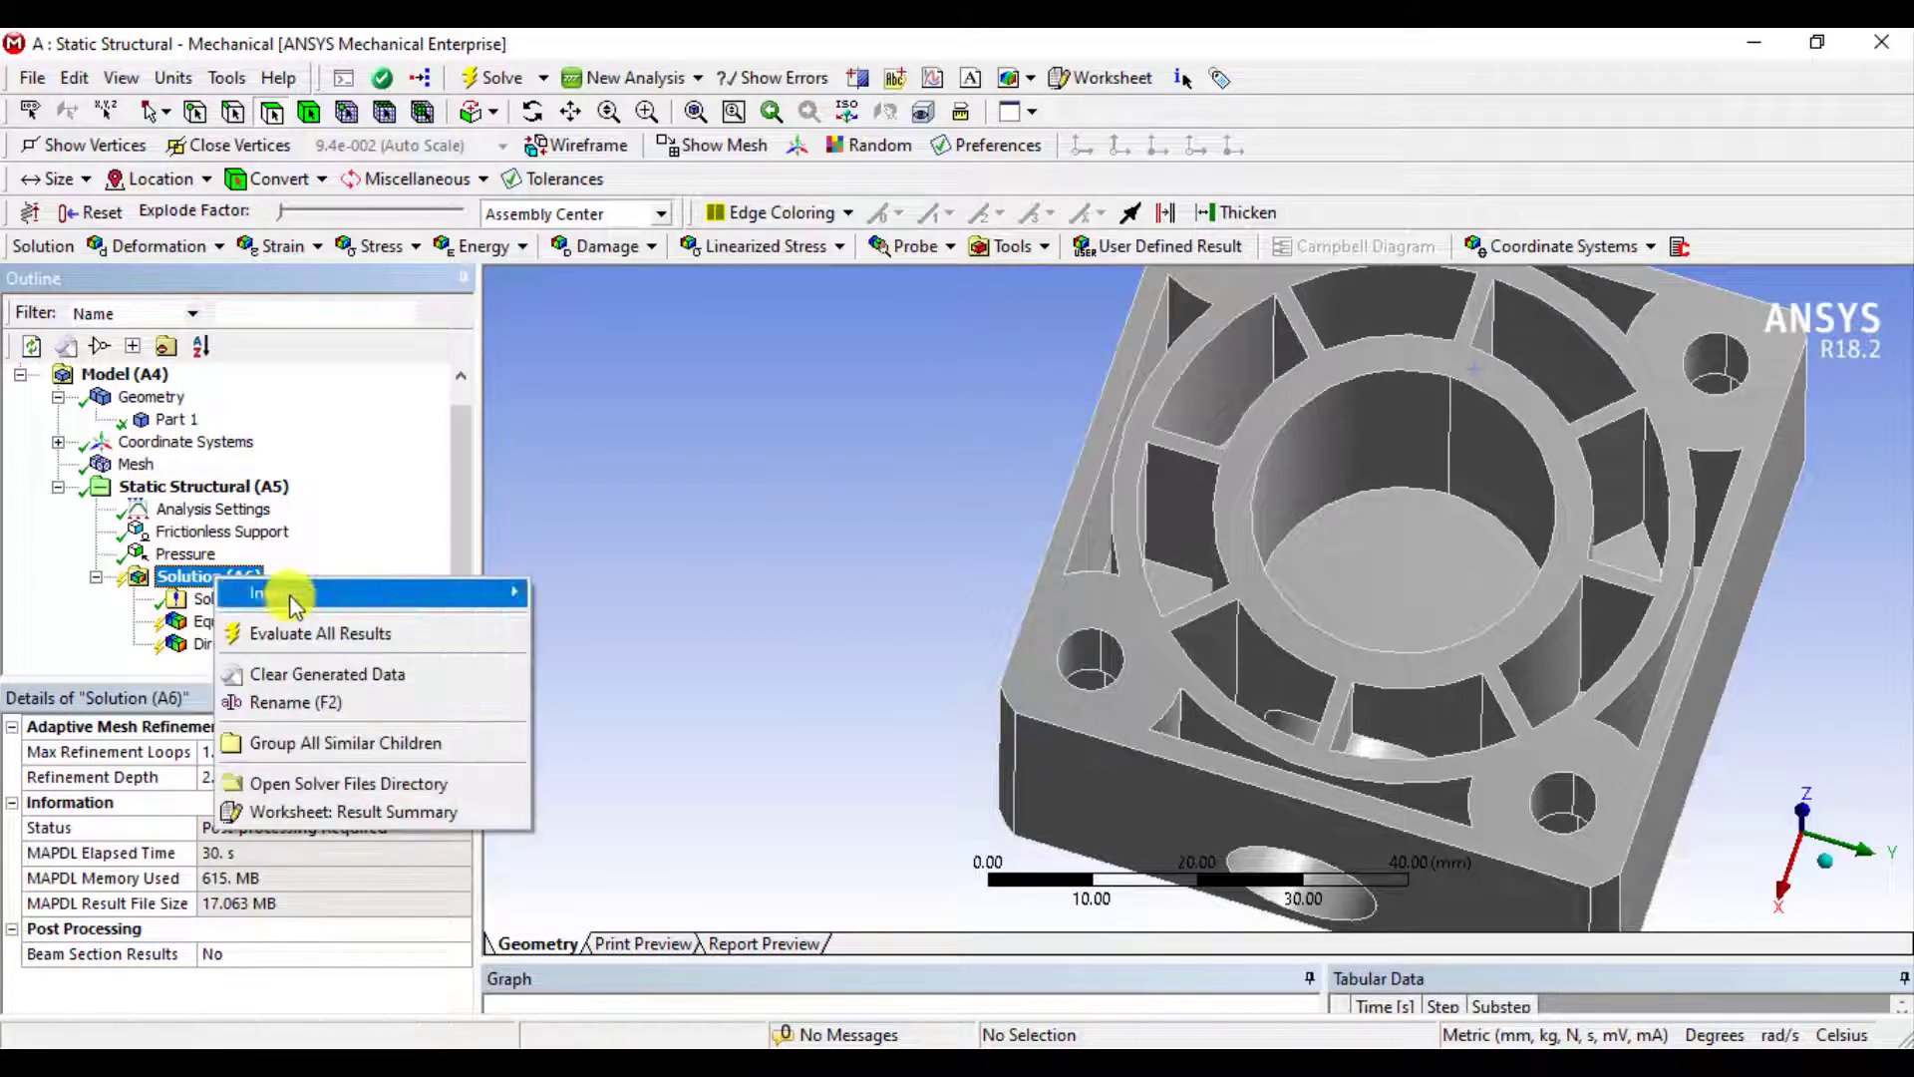
pyautogui.moveTo(478, 595)
pyautogui.moveTo(638, 650)
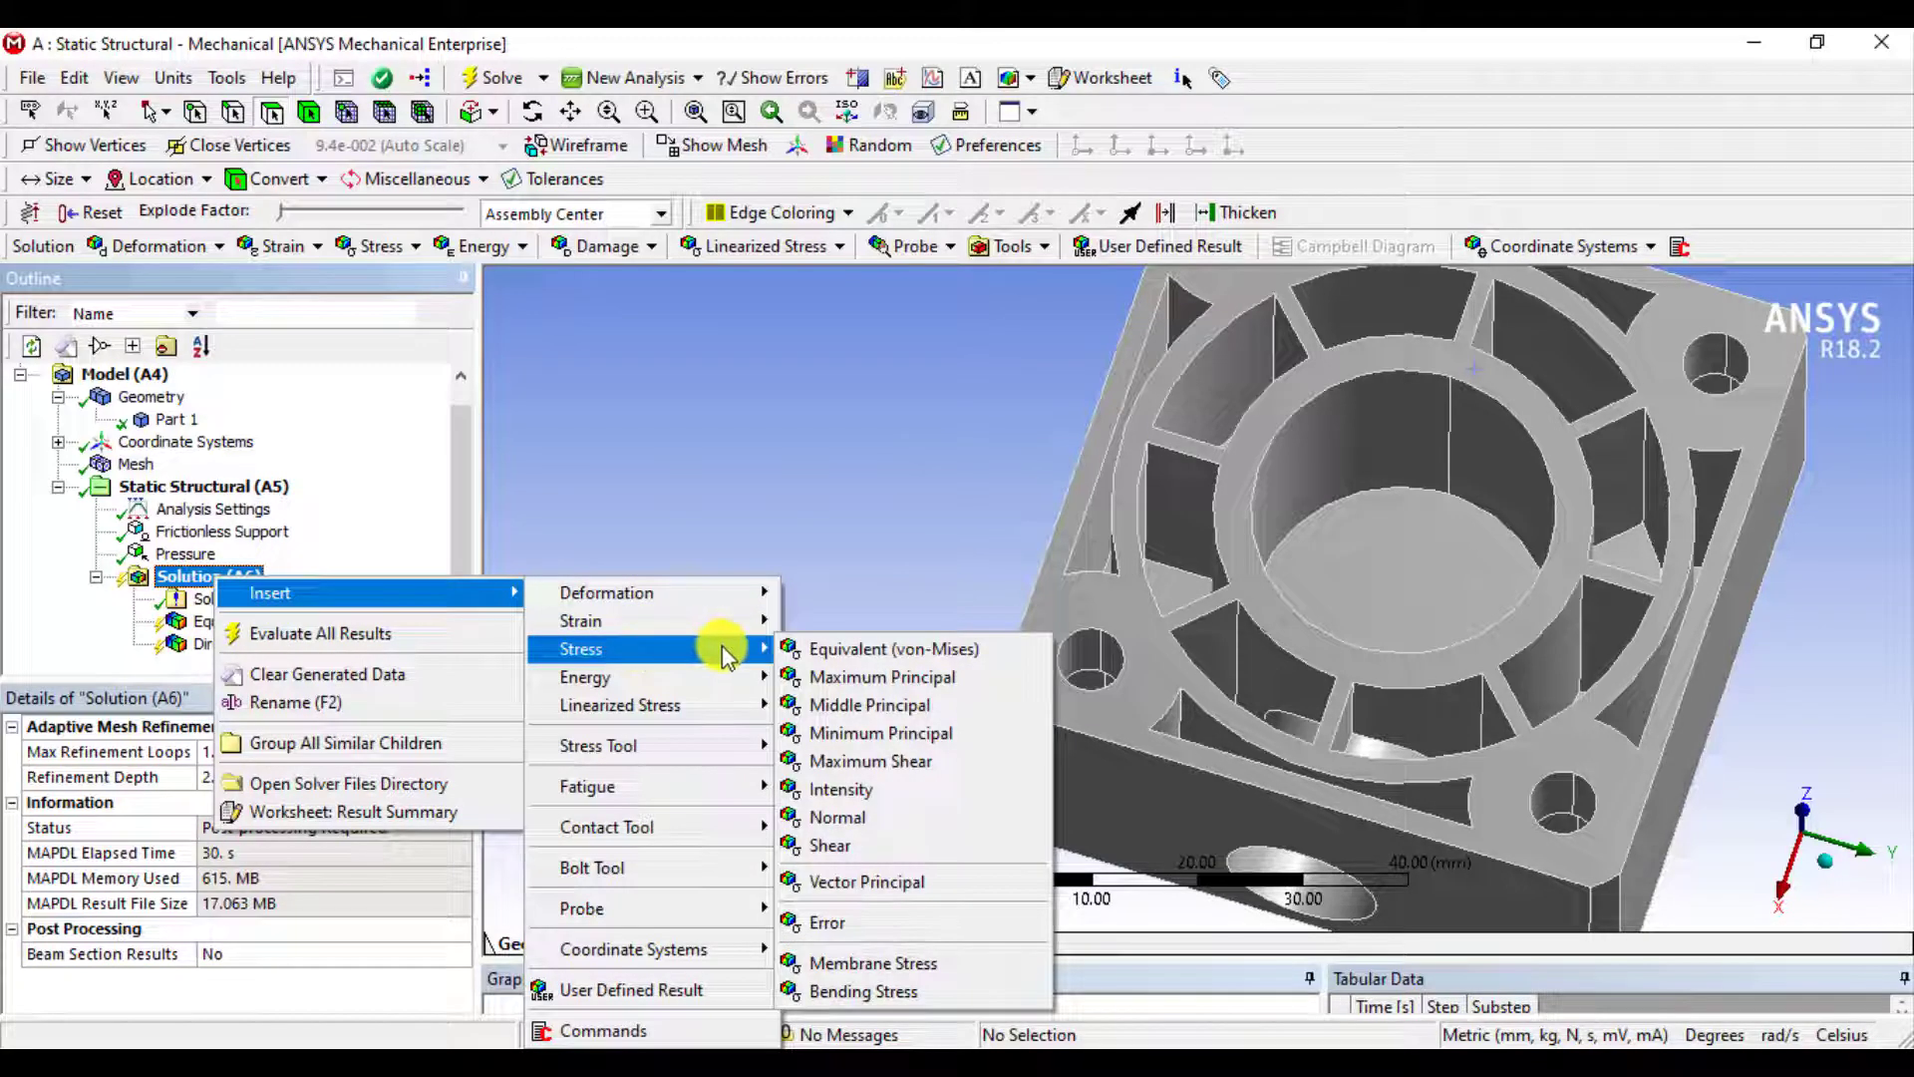
pyautogui.click(847, 921)
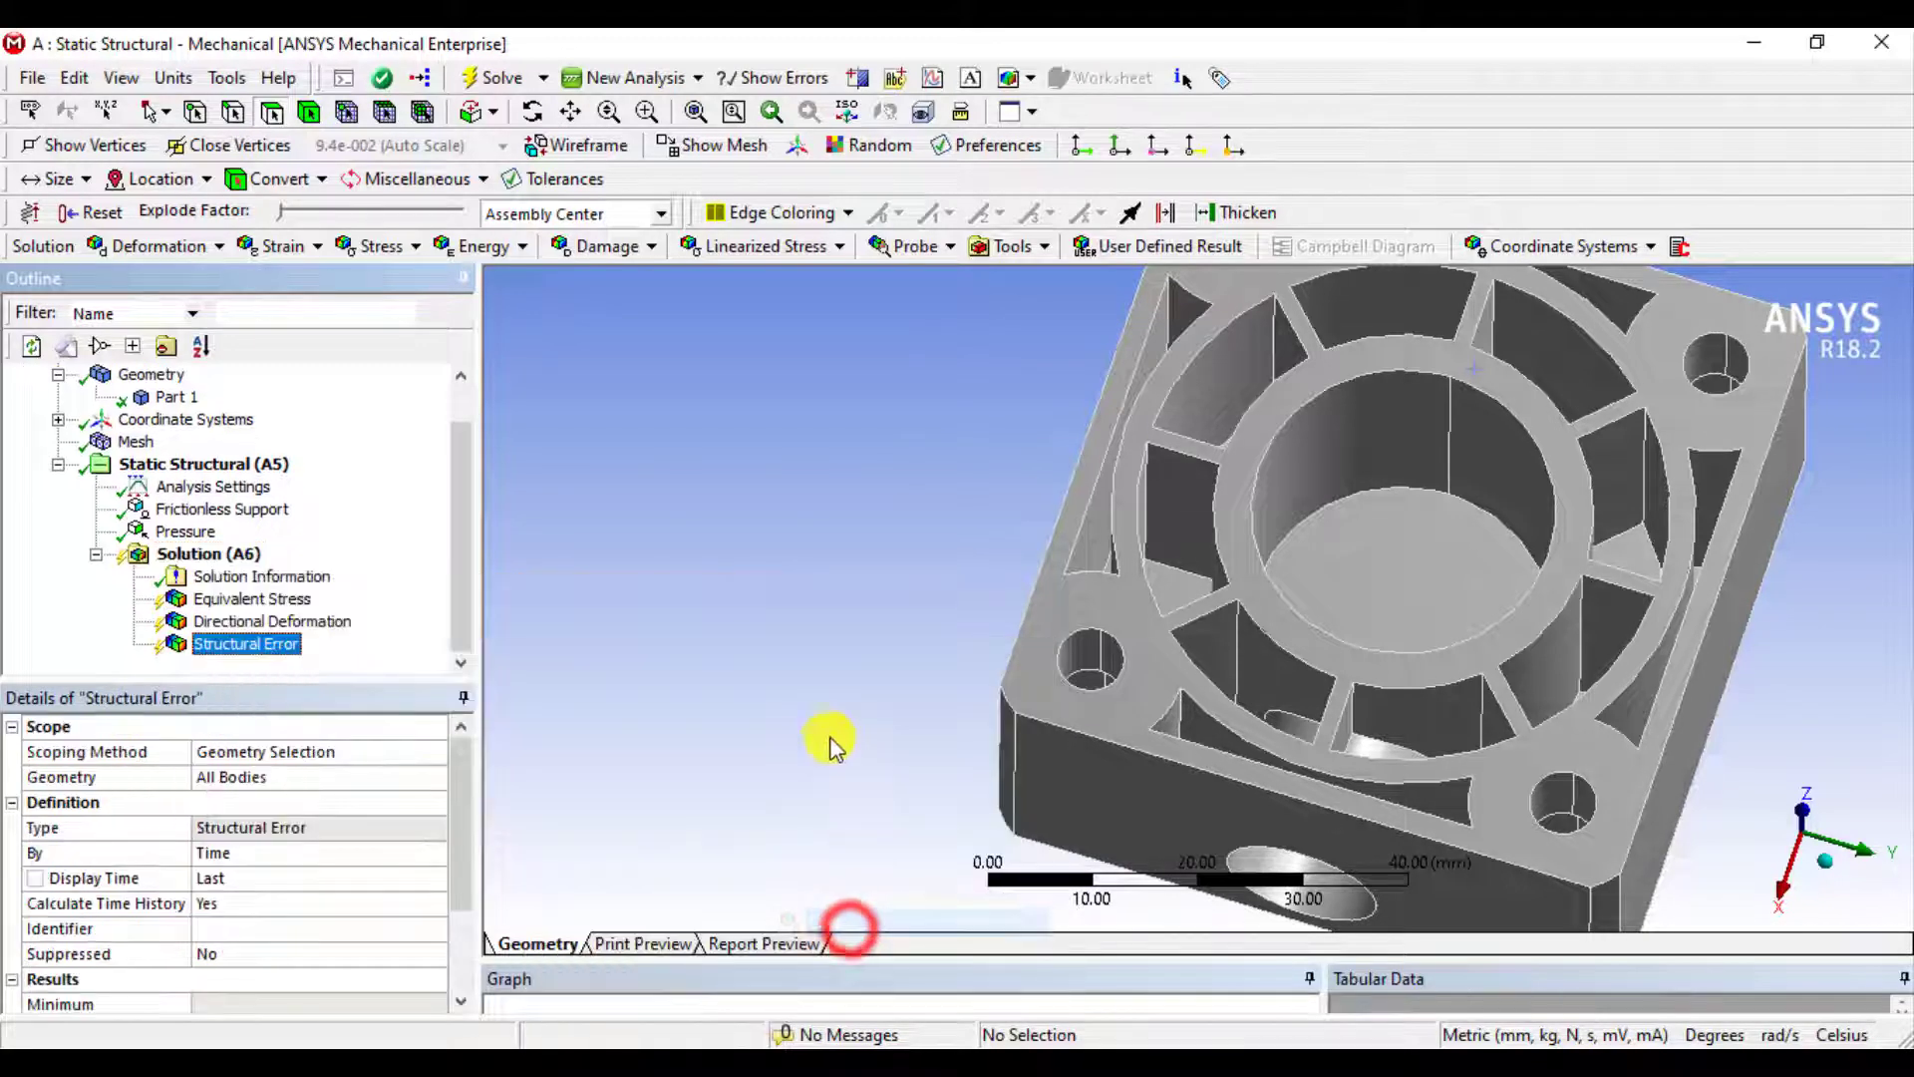
pyautogui.click(481, 79)
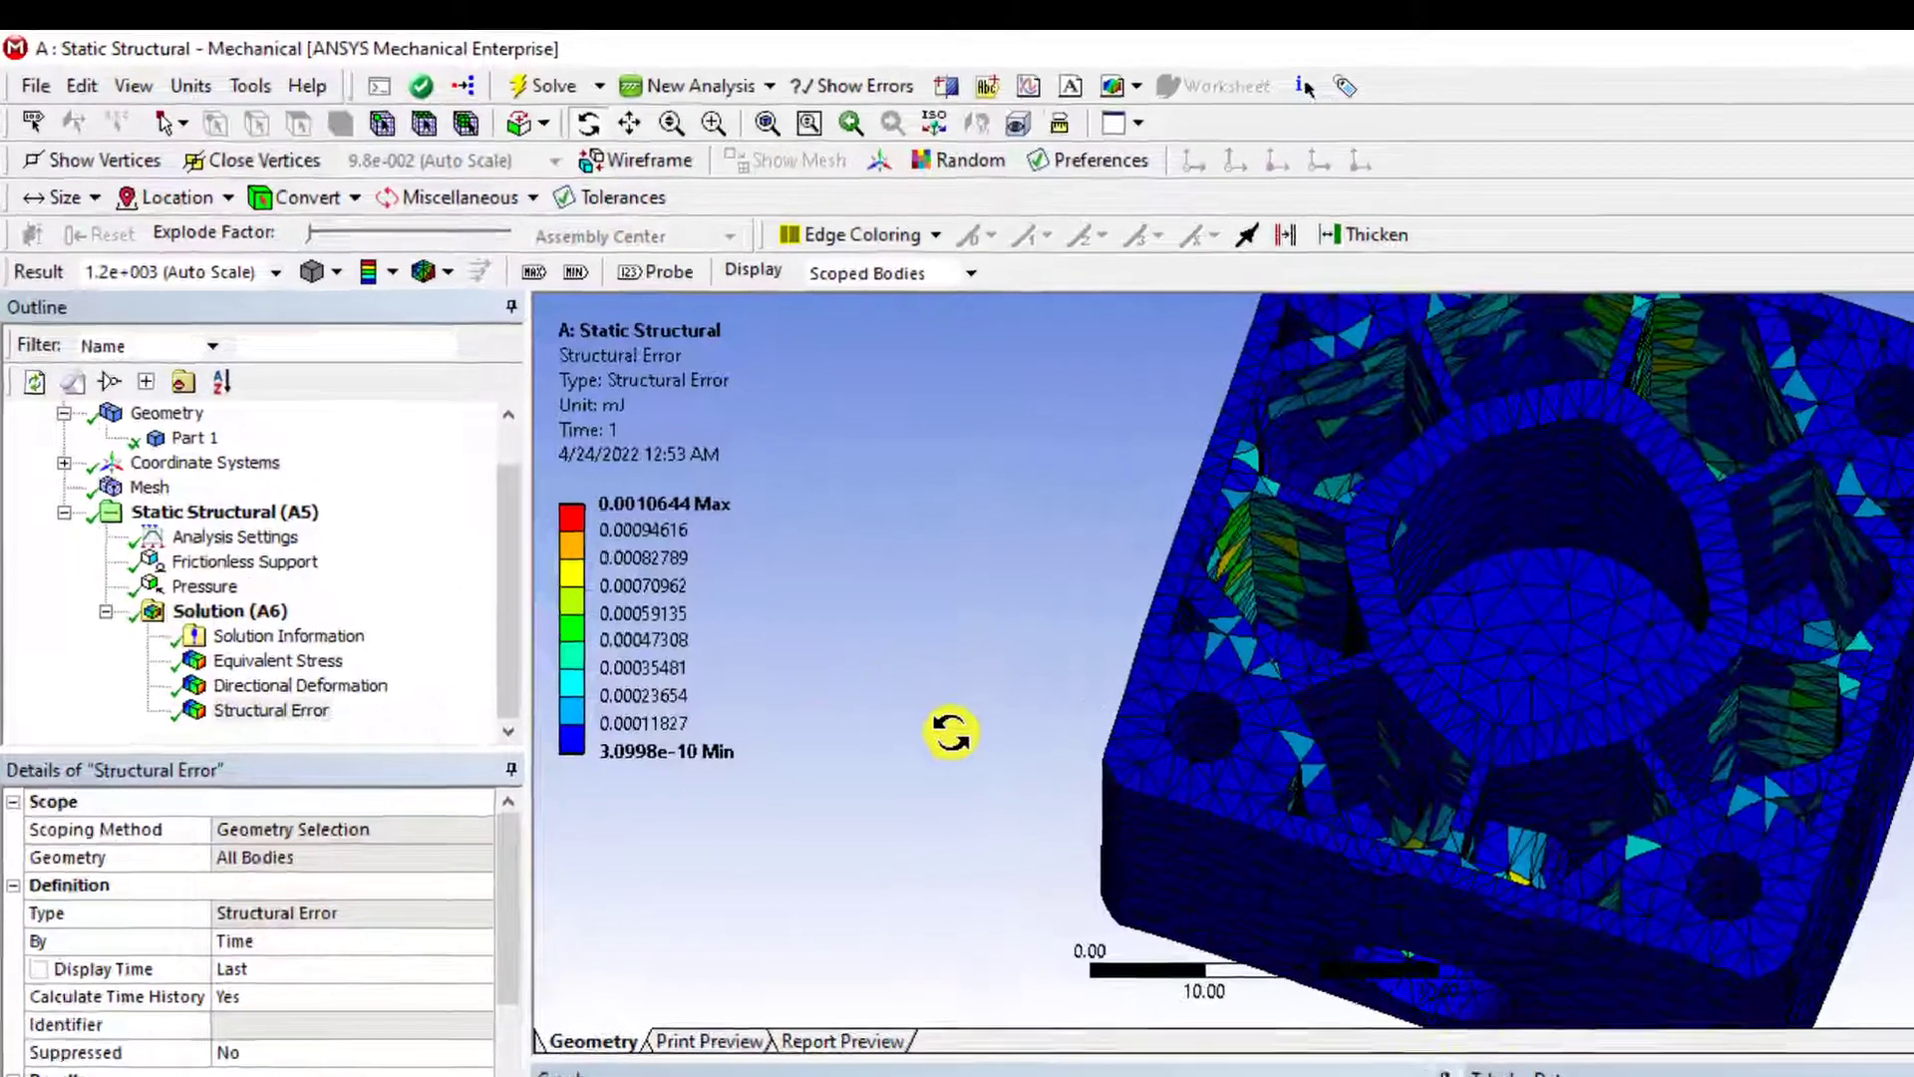
# Examine the structural error contours over the pockets and ribs of the cover
pyautogui.moveTo(861, 663); pyautogui.dragTo(882, 630)
pyautogui.moveTo(1269, 907); pyautogui.dragTo(1156, 932)
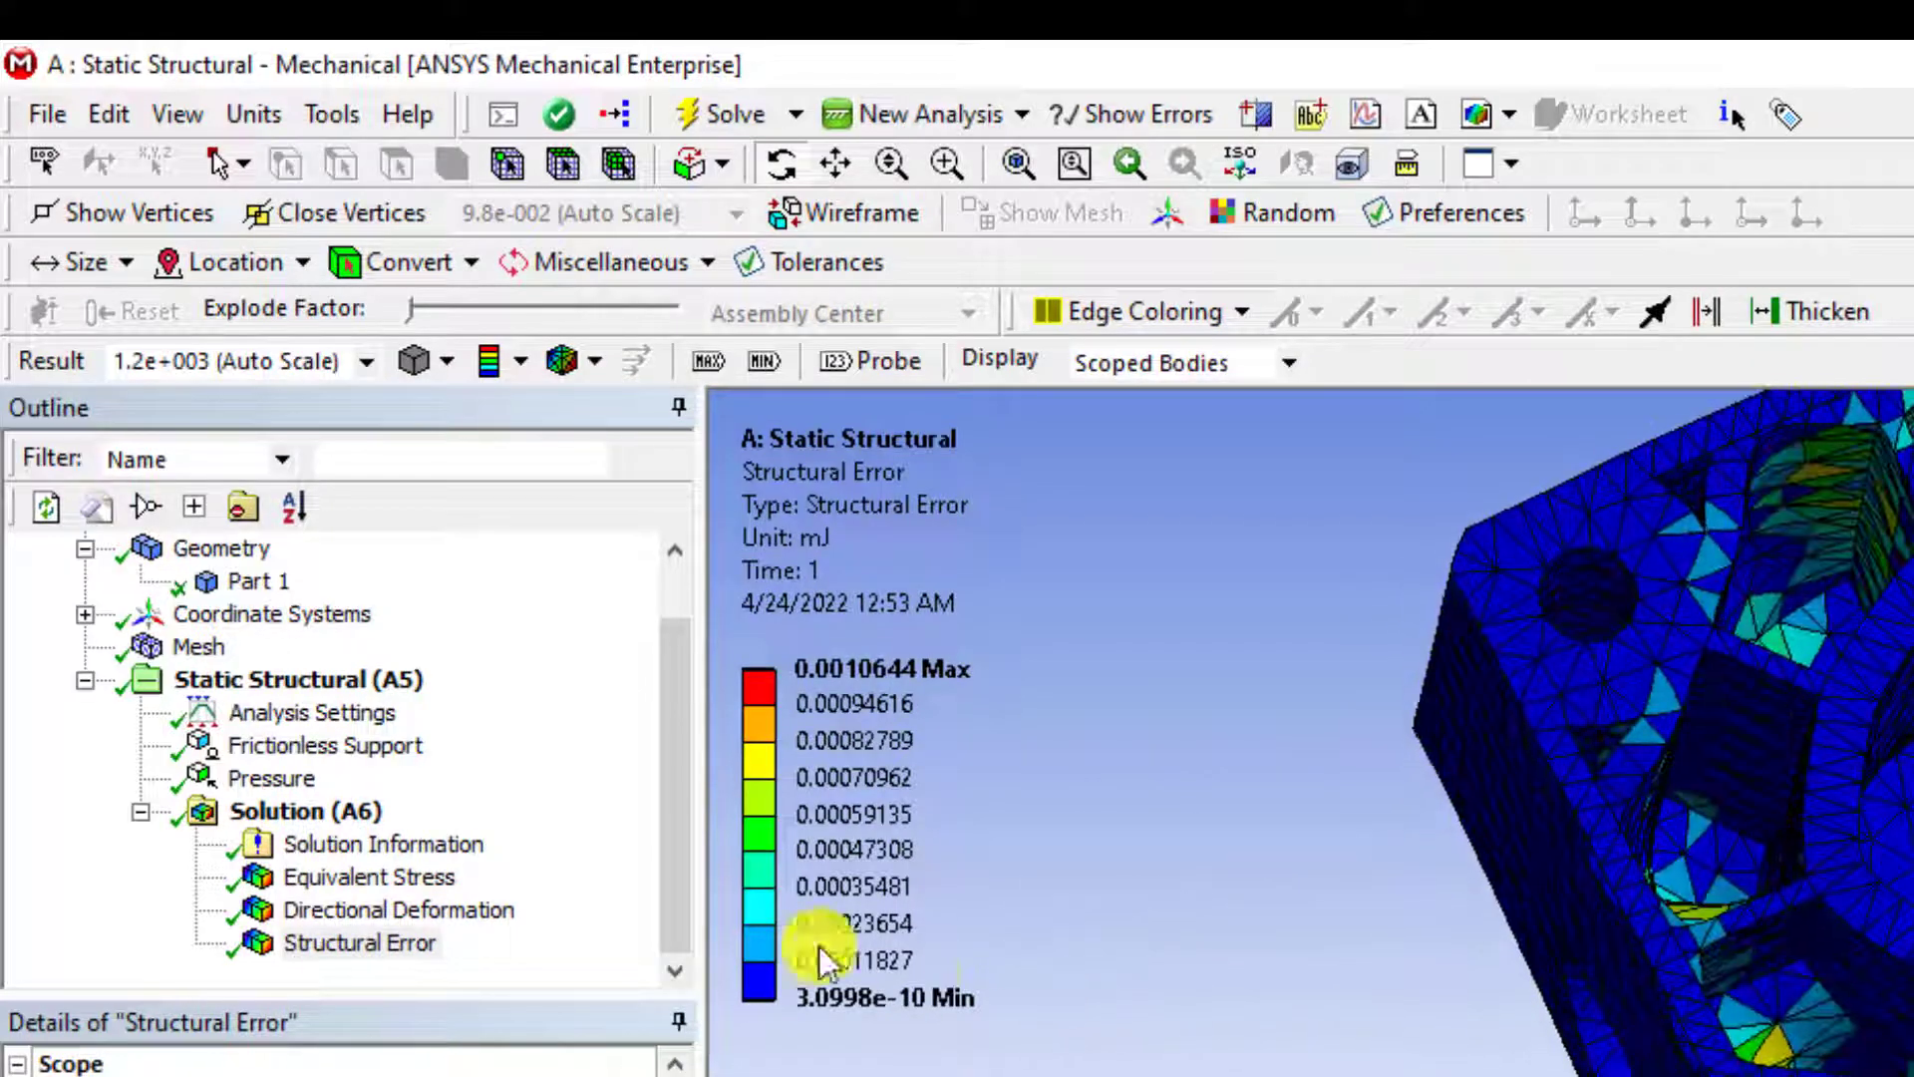
pyautogui.moveTo(1248, 868); pyautogui.dragTo(1217, 914)
# Review the equivalent stress plot and the X-axis directional deformation plot from several viewing angles
pyautogui.click(371, 878)
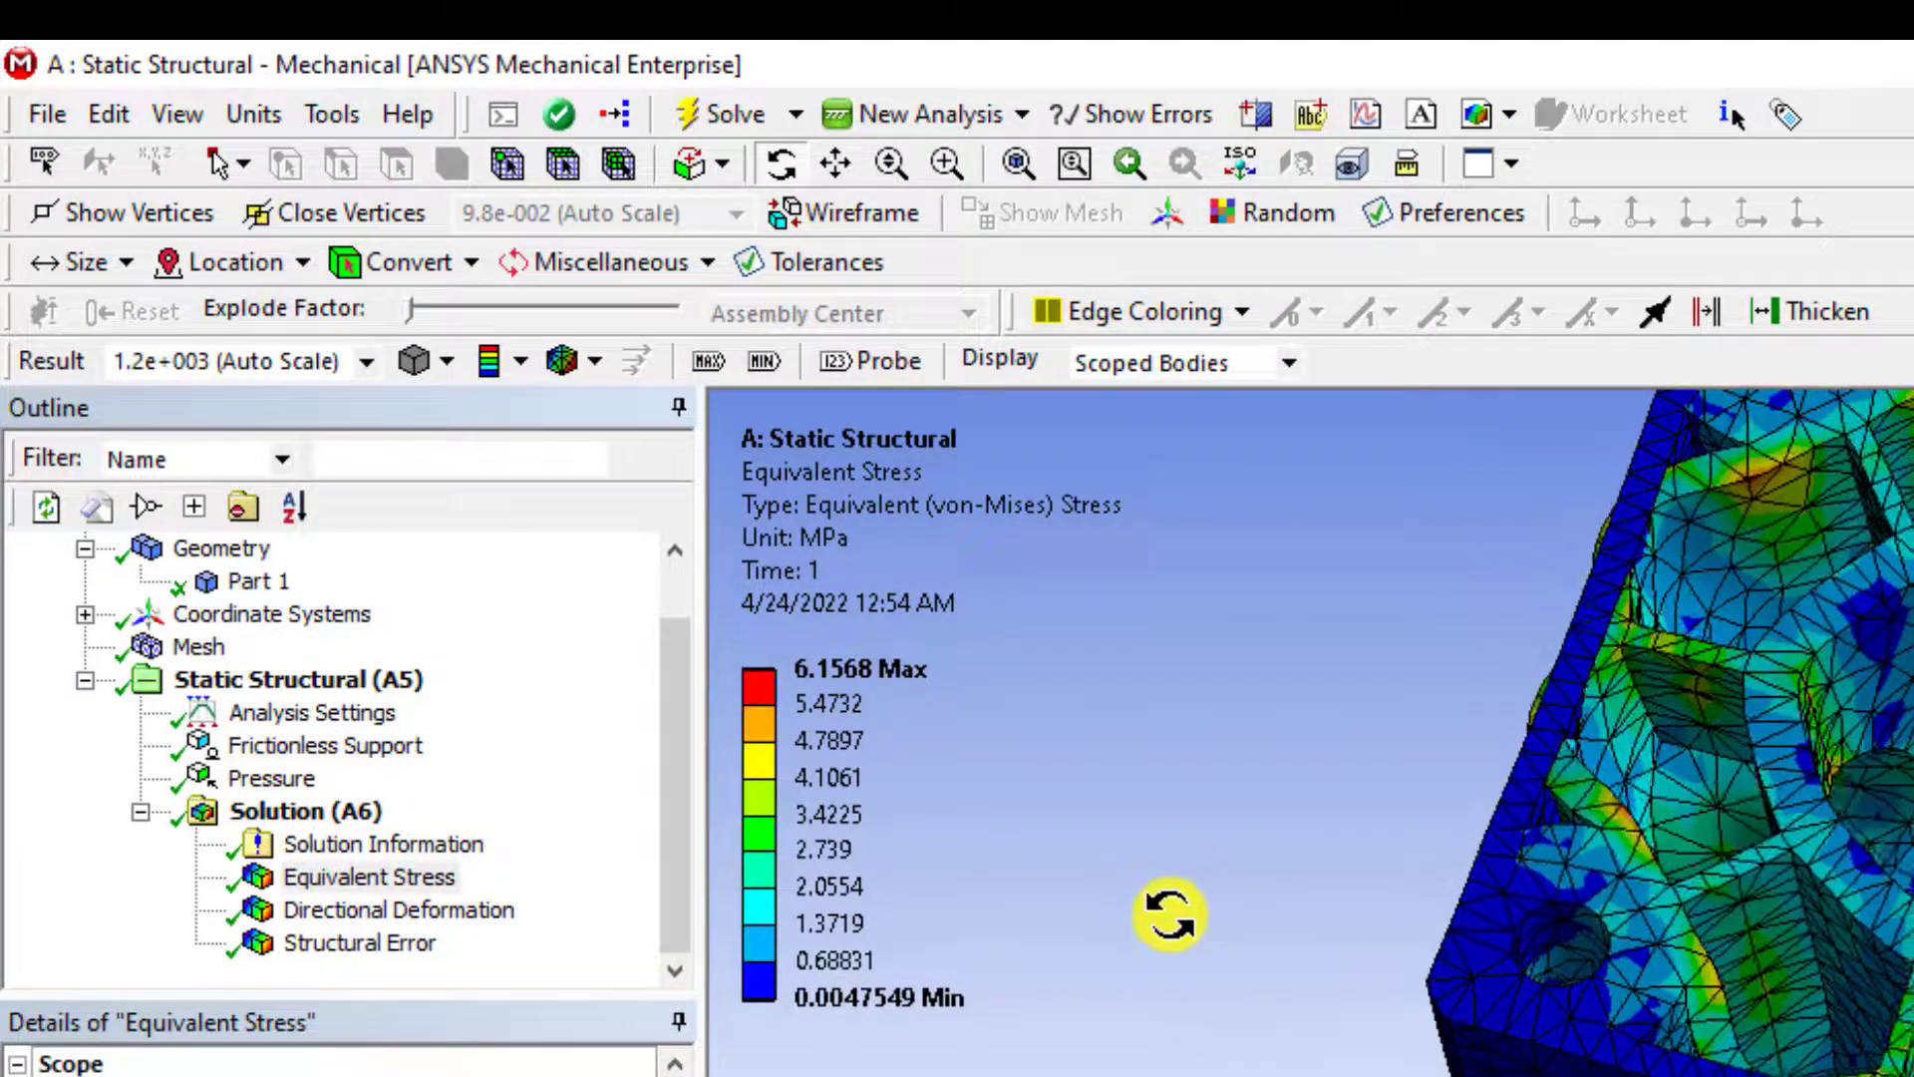
pyautogui.moveTo(1226, 718); pyautogui.dragTo(1282, 761)
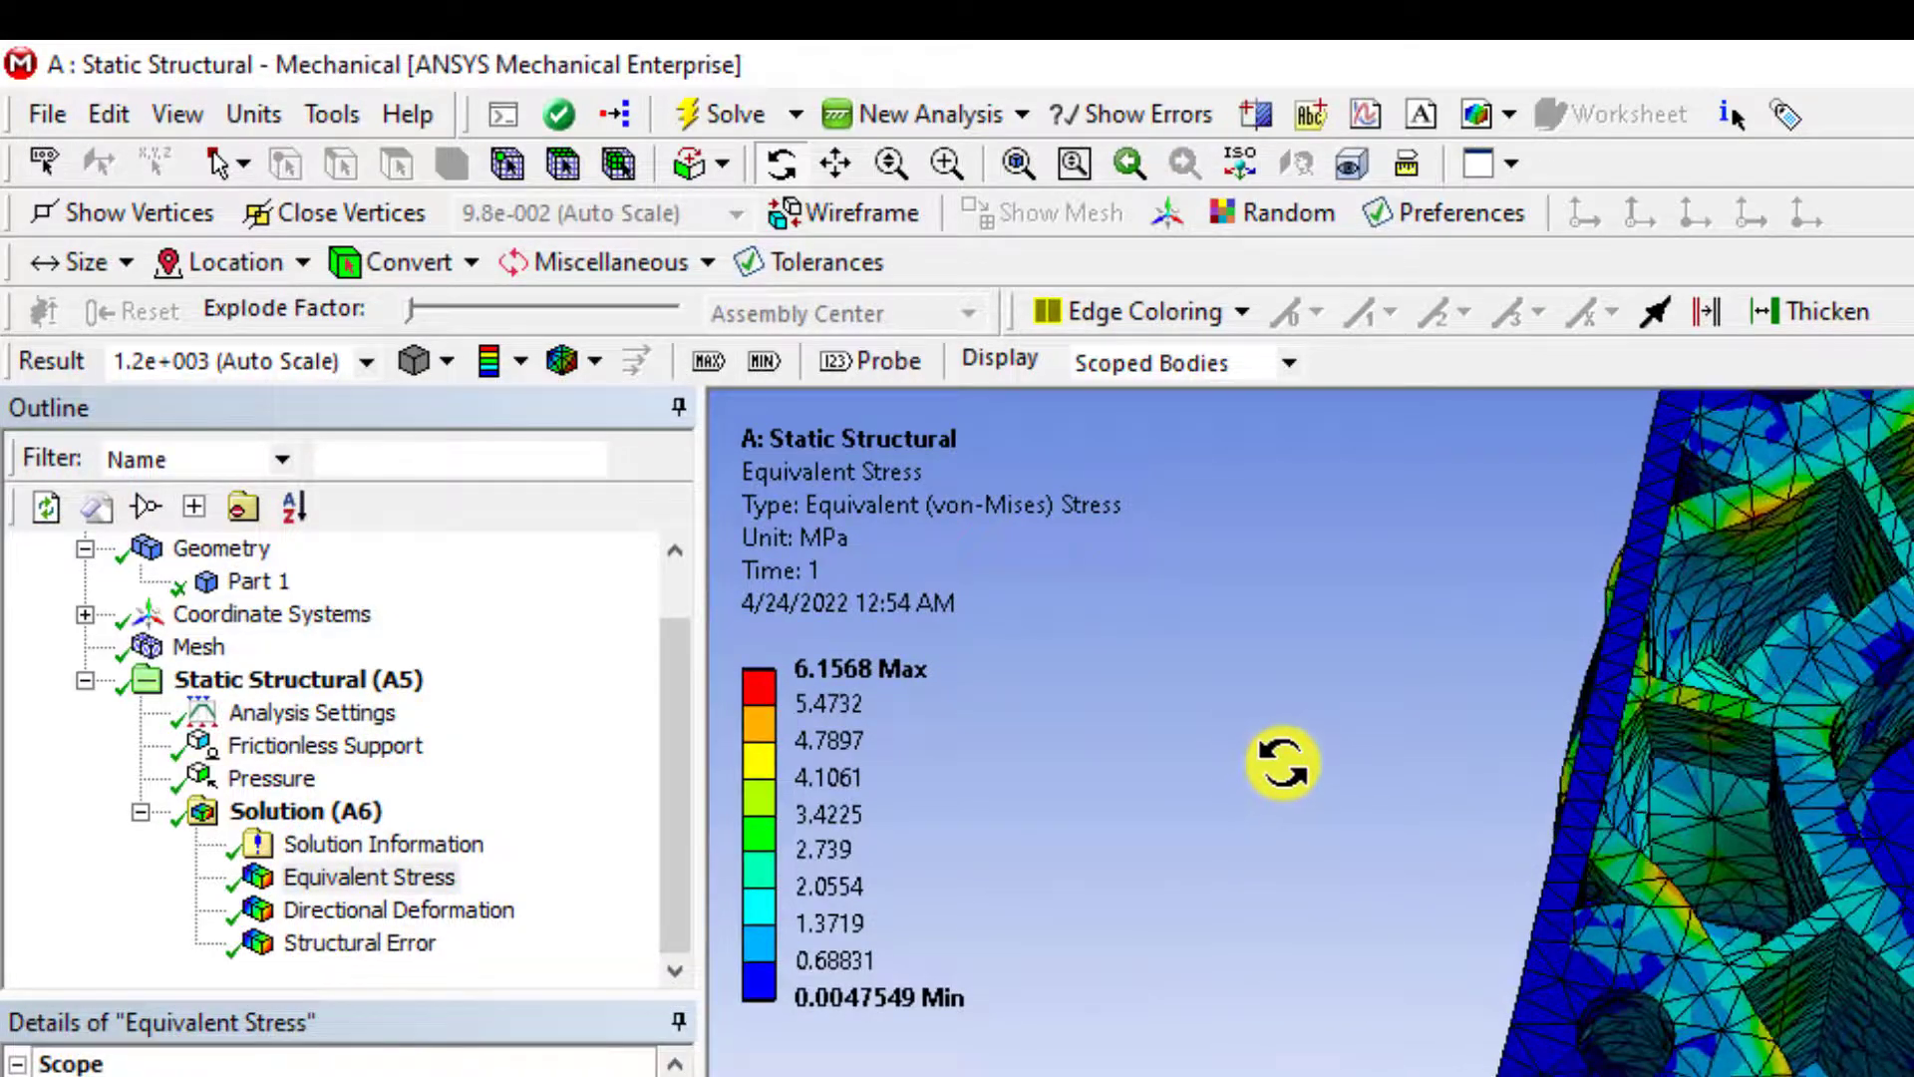
pyautogui.click(365, 911)
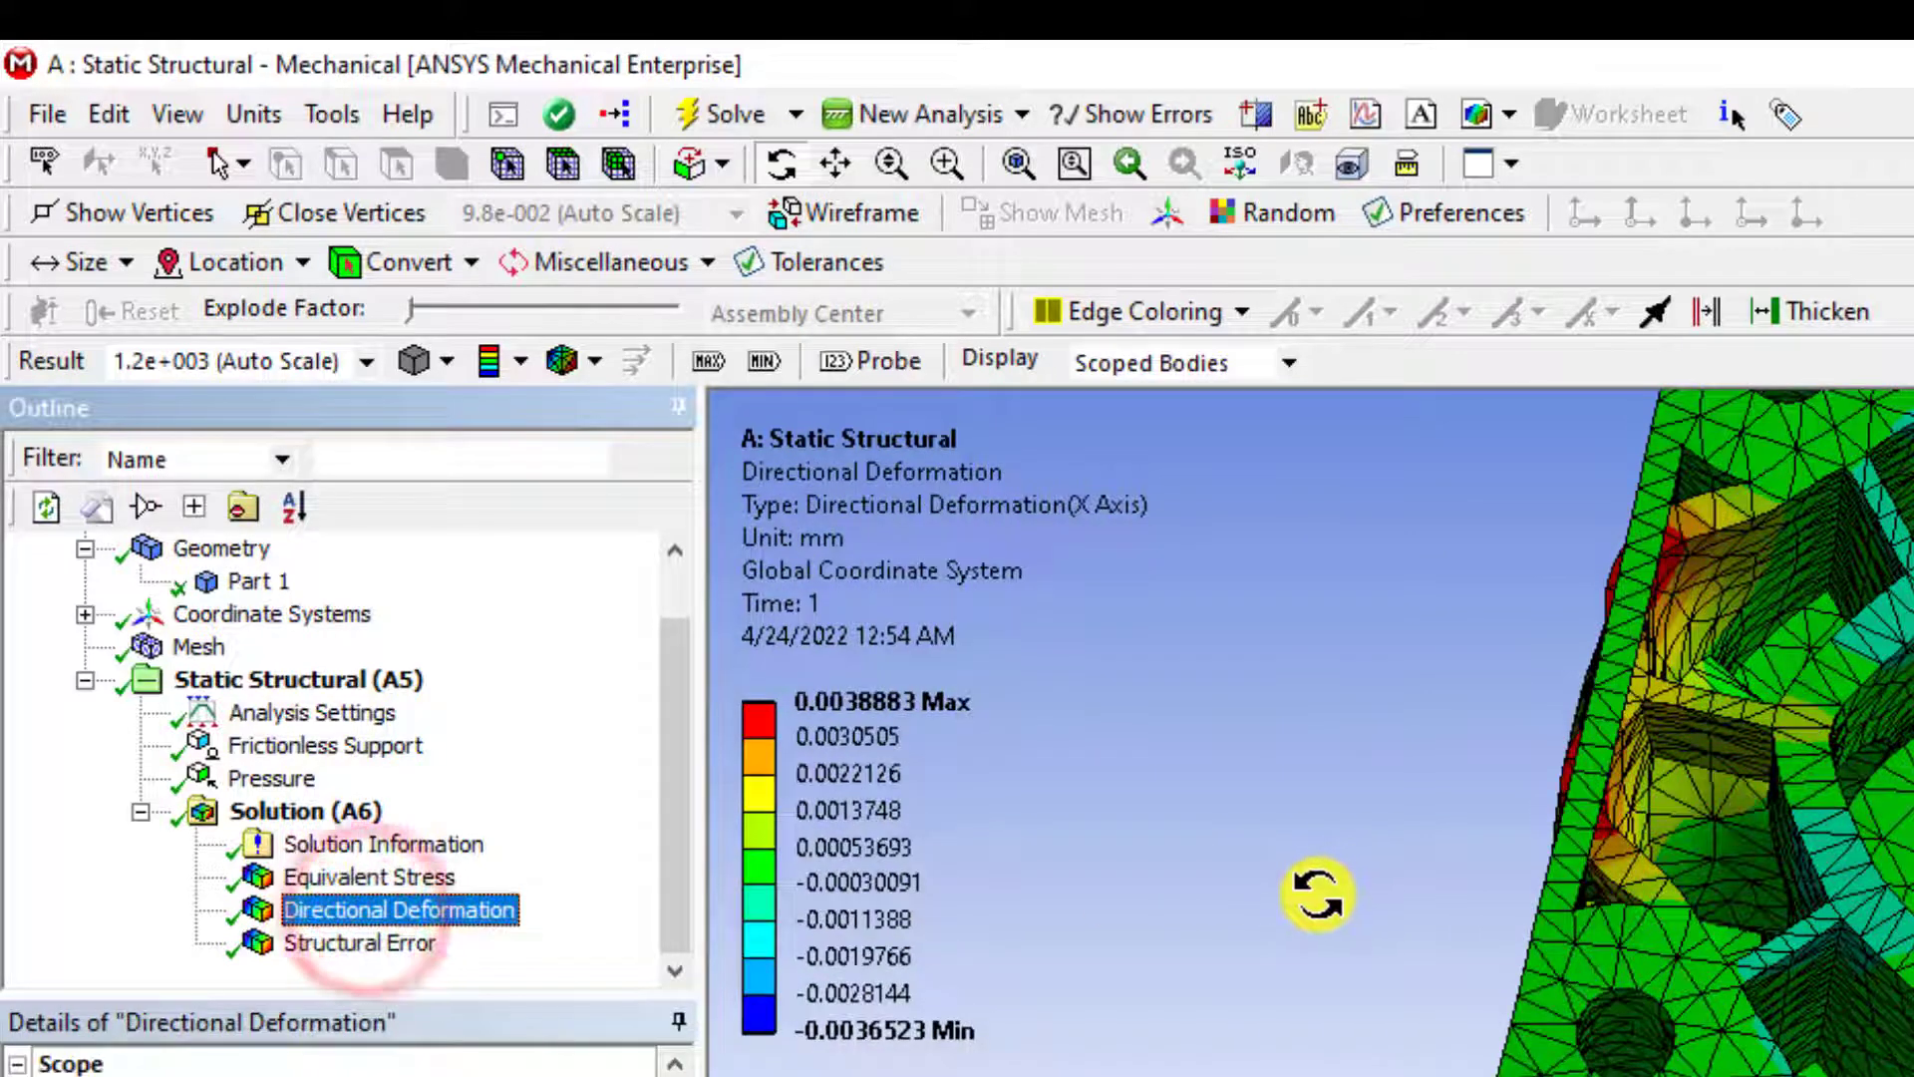
pyautogui.moveTo(1180, 922); pyautogui.dragTo(1555, 814)
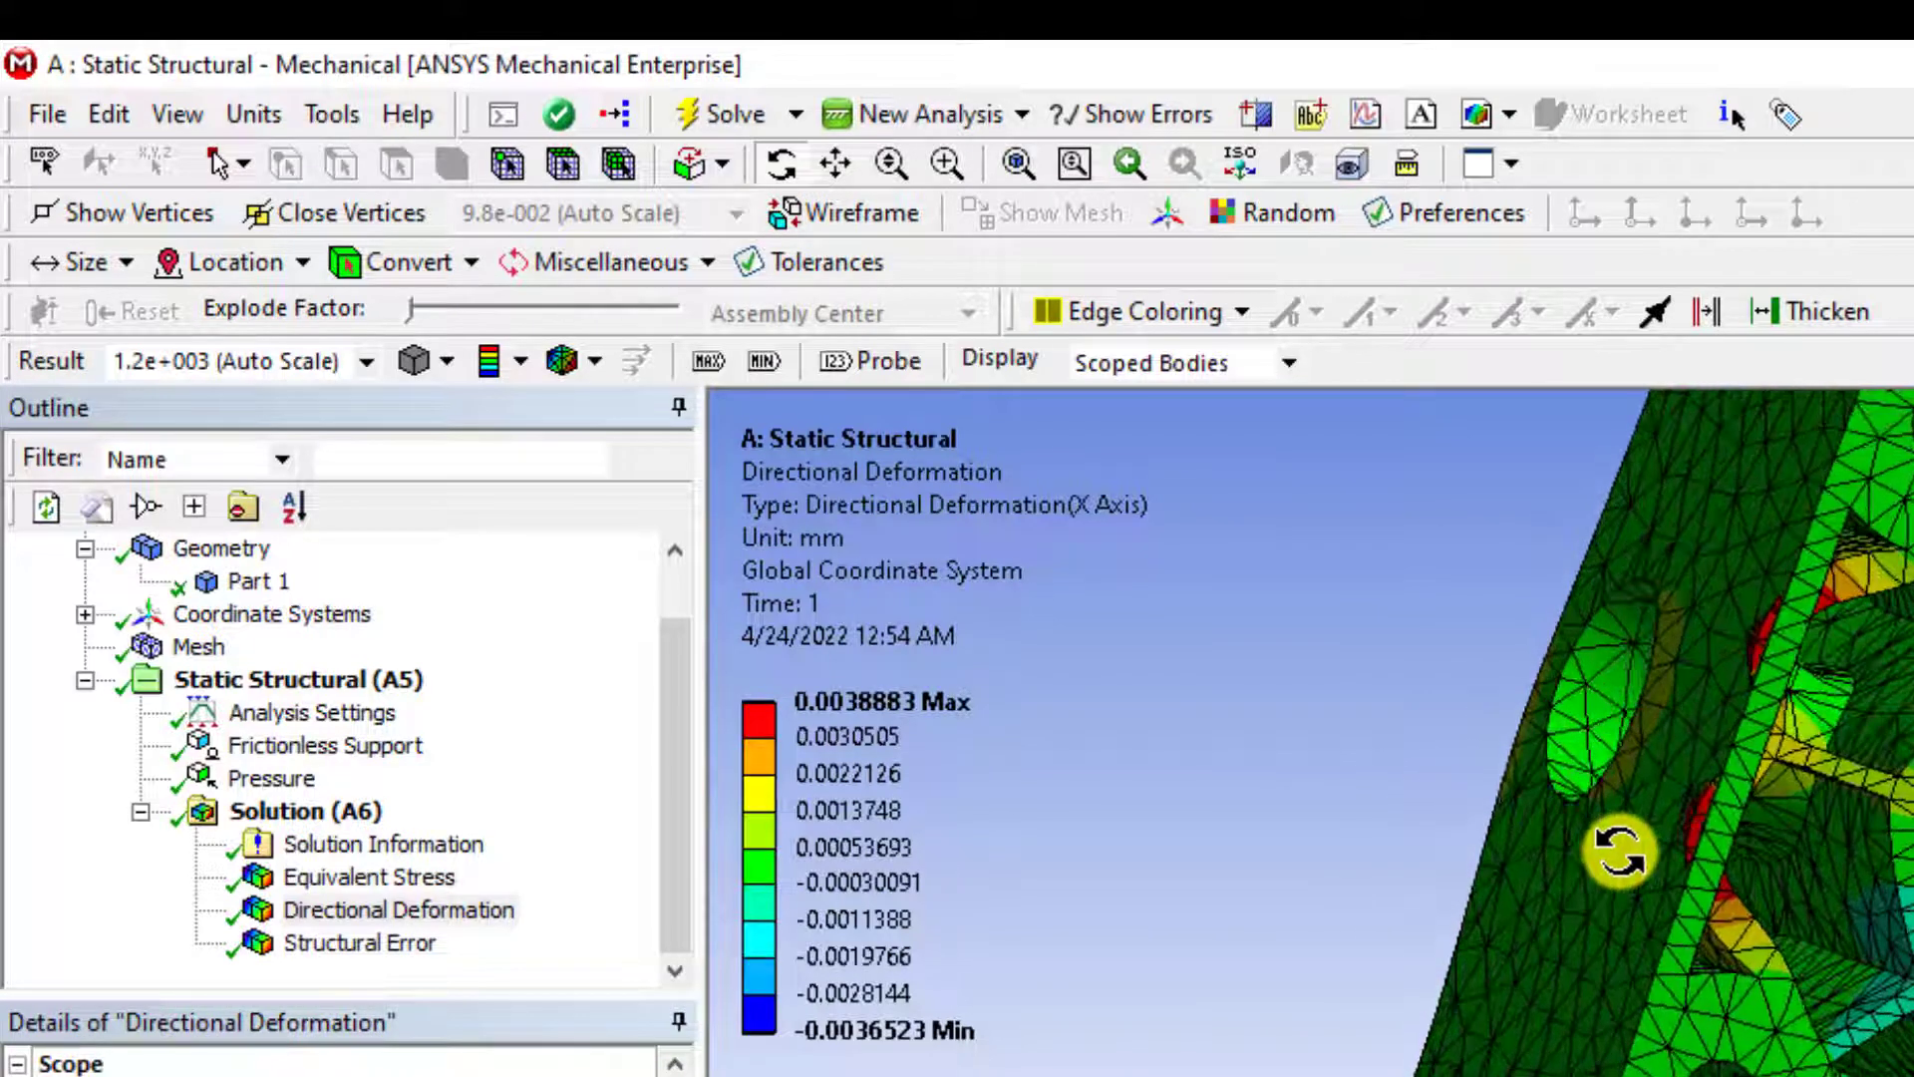
pyautogui.moveTo(1543, 1061); pyautogui.dragTo(1362, 1009)
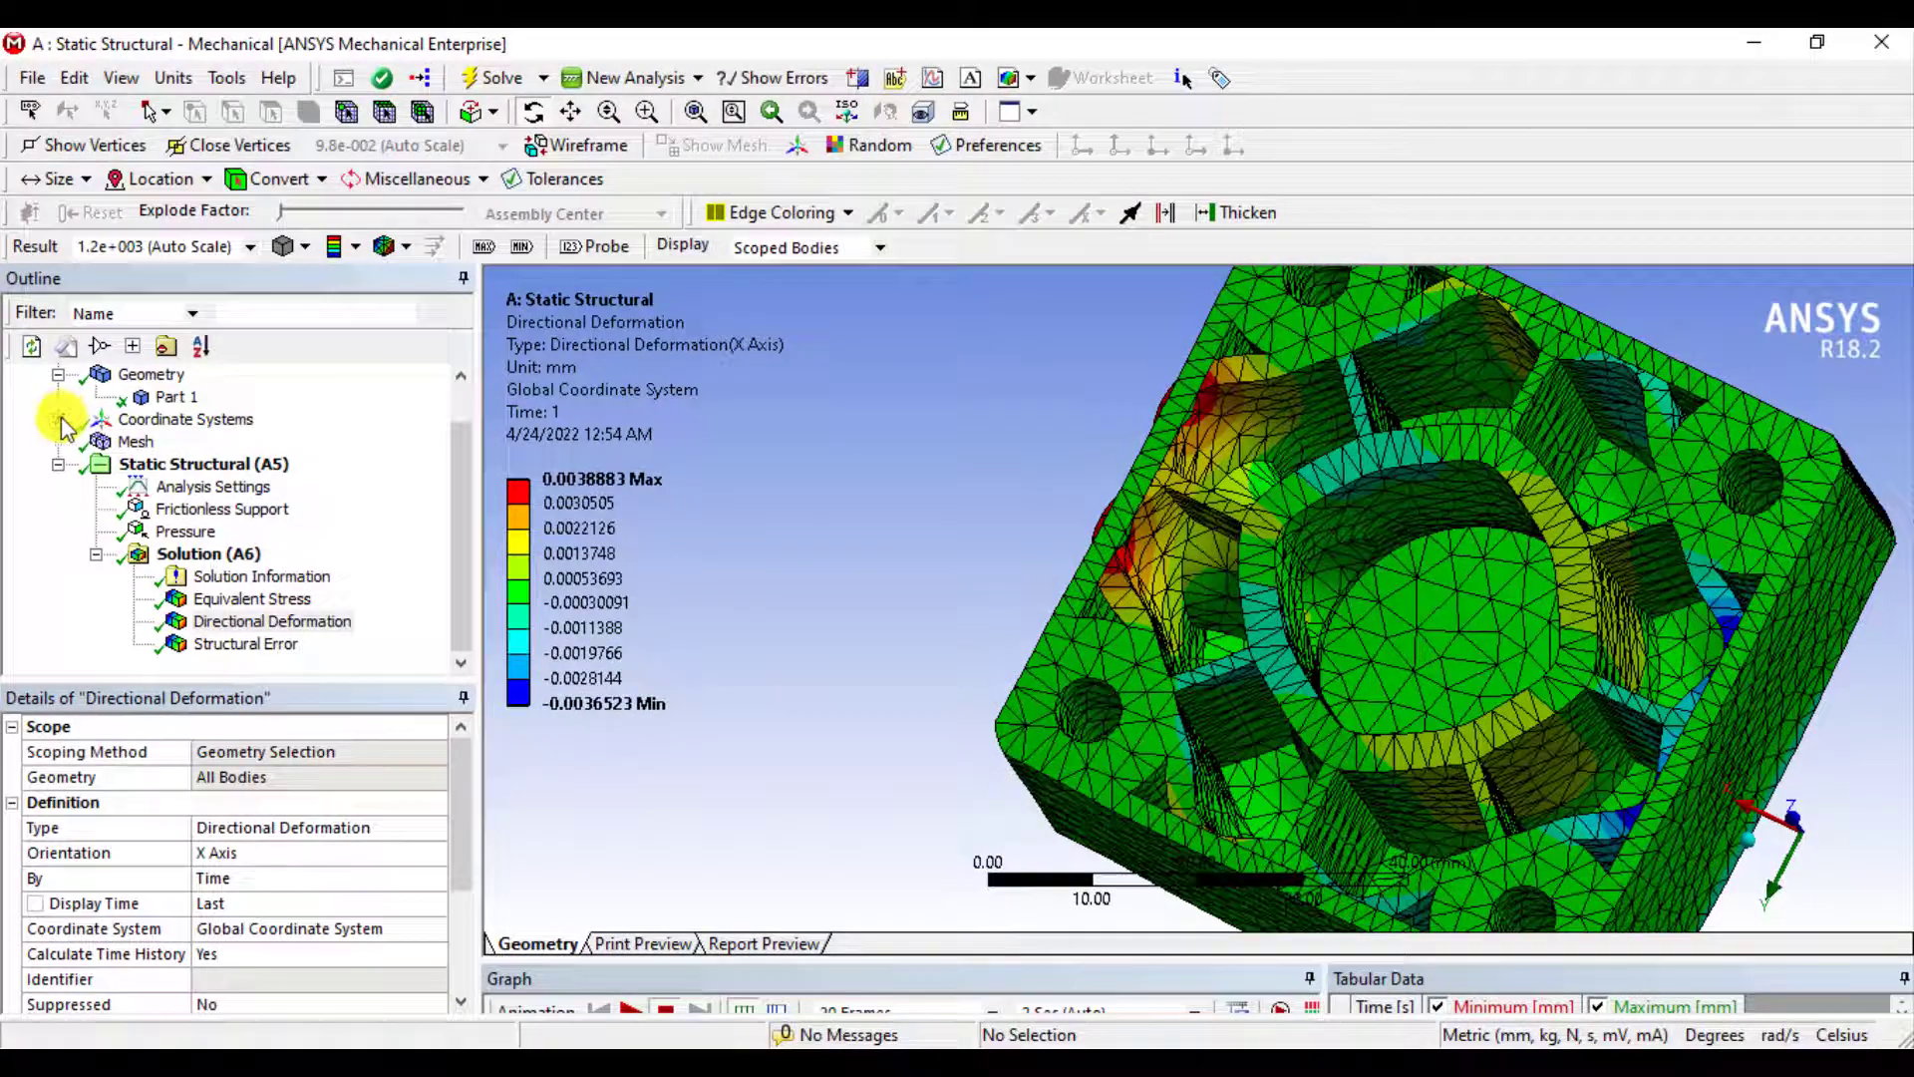
# Insert a new coordinate system under the model's Coordinate Systems branch
pyautogui.click(58, 418)
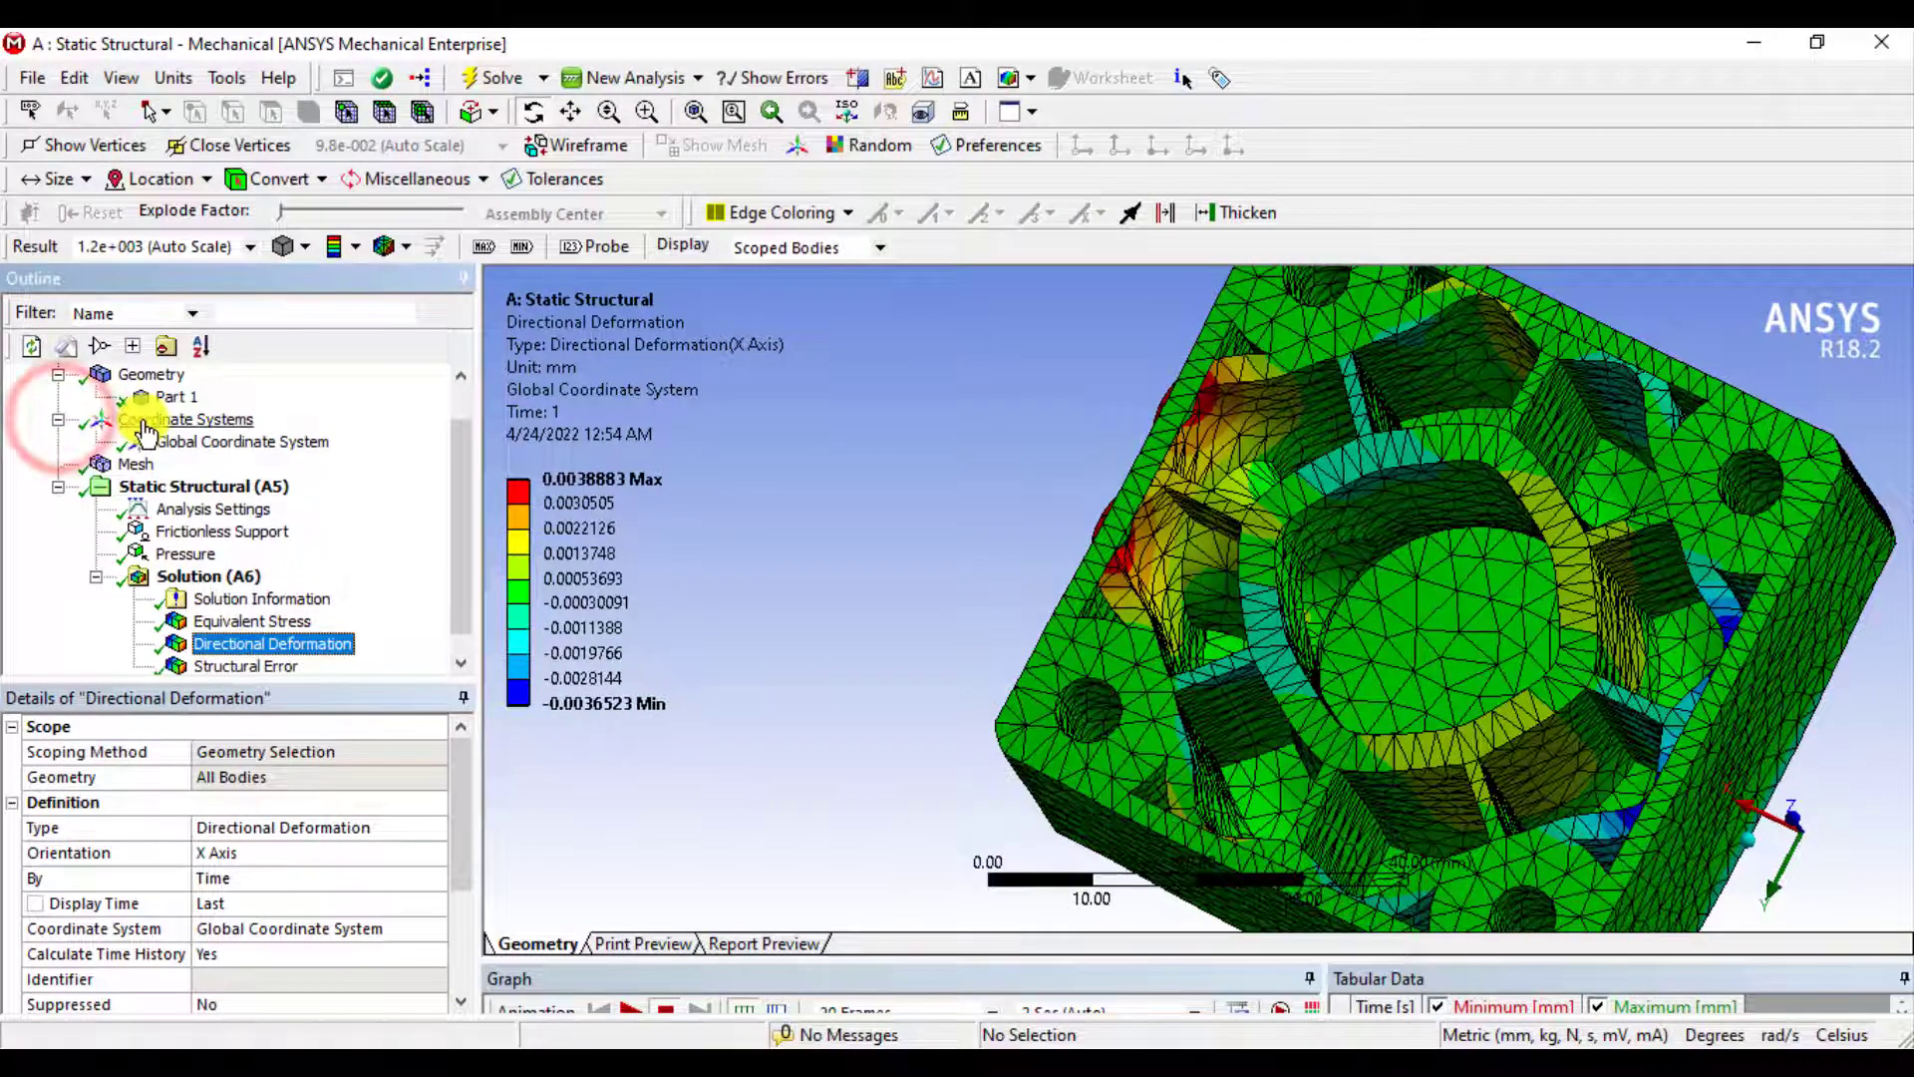
pyautogui.click(145, 419)
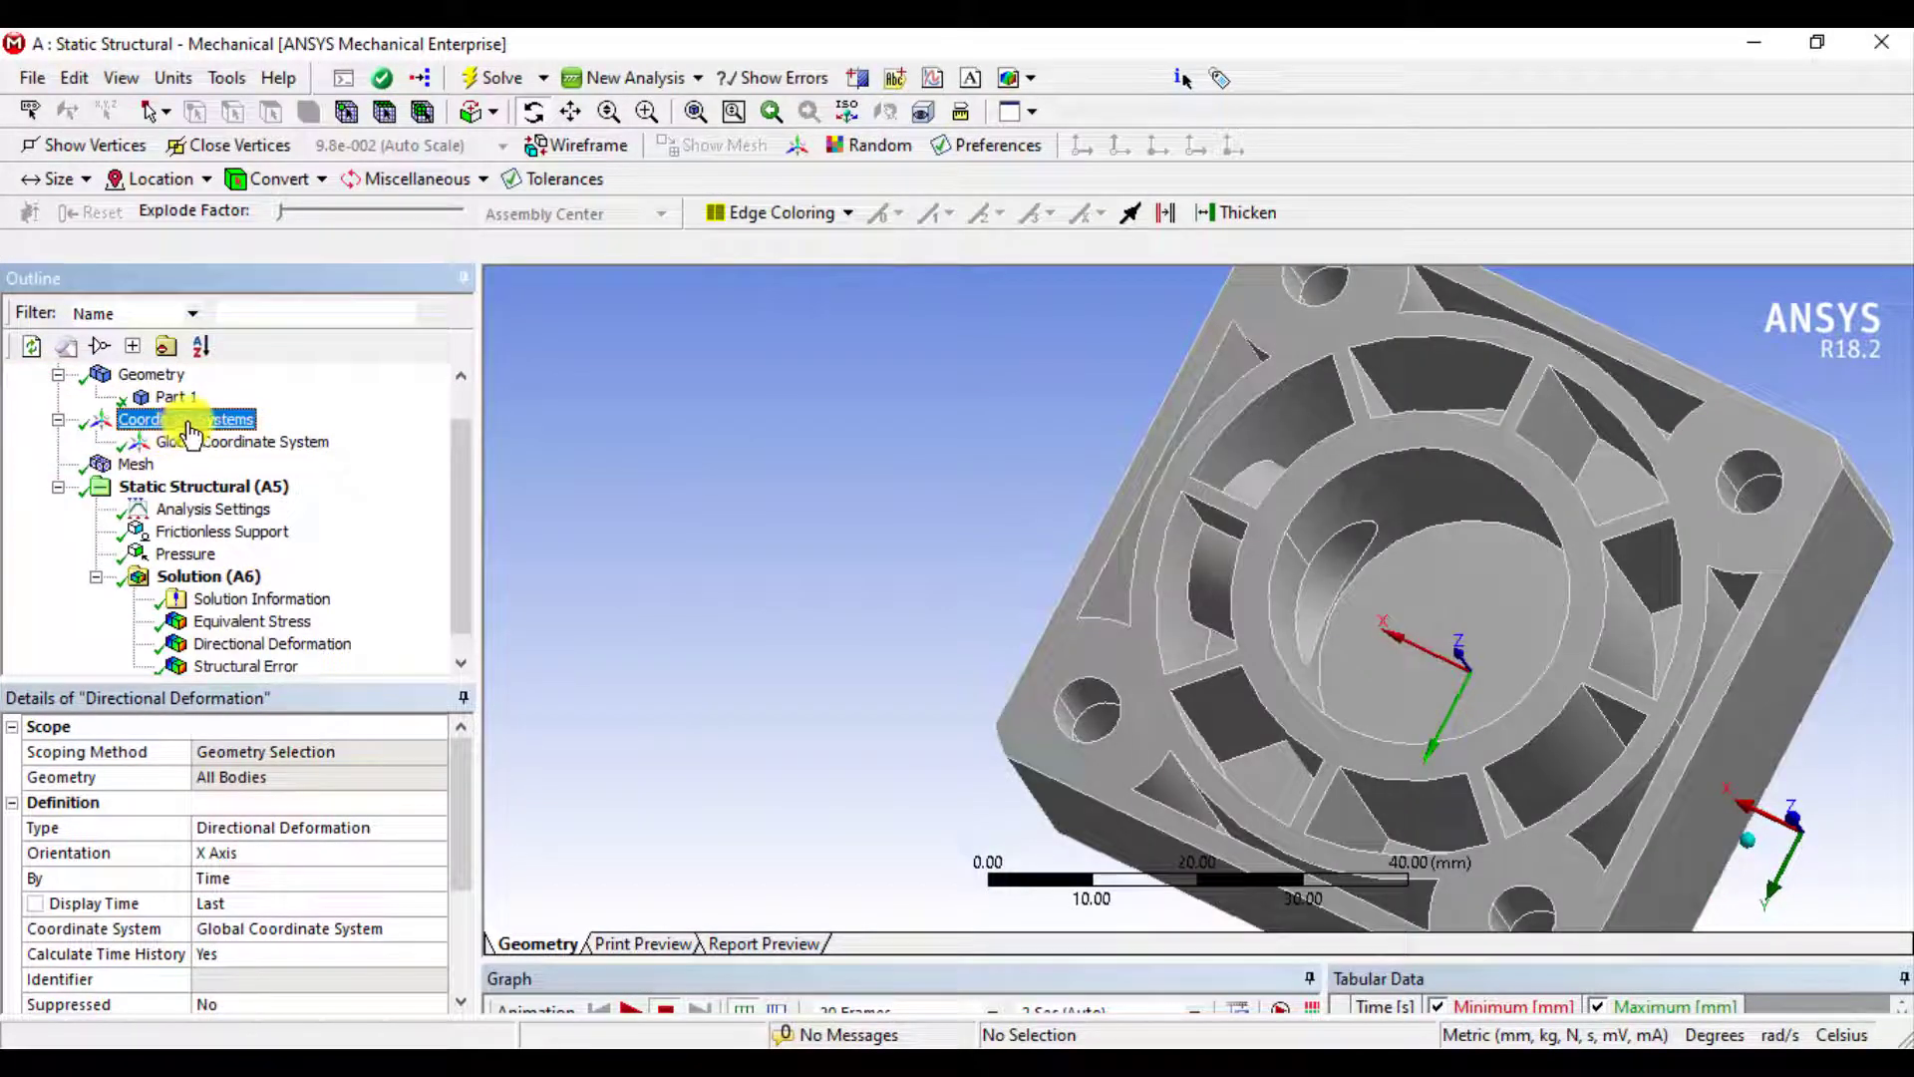
pyautogui.rightClick(185, 423)
pyautogui.moveTo(254, 444)
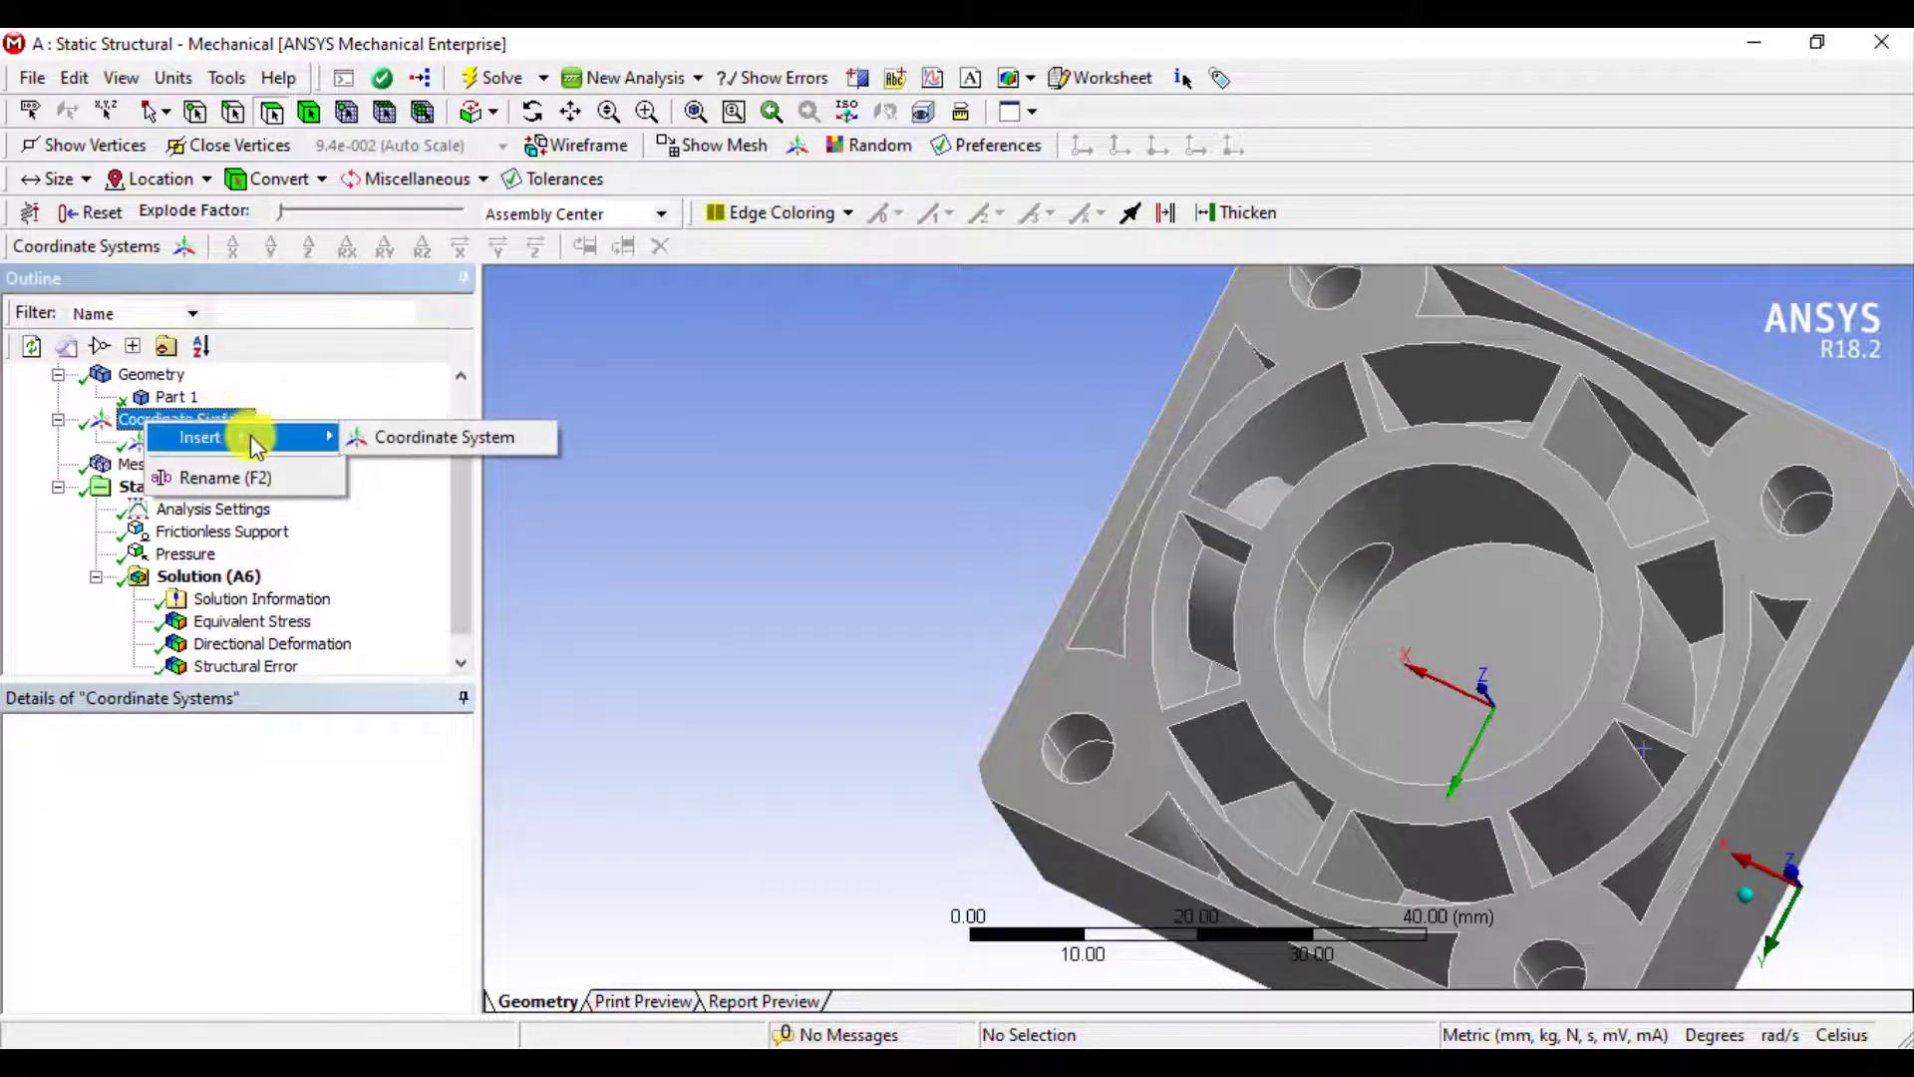
pyautogui.click(408, 436)
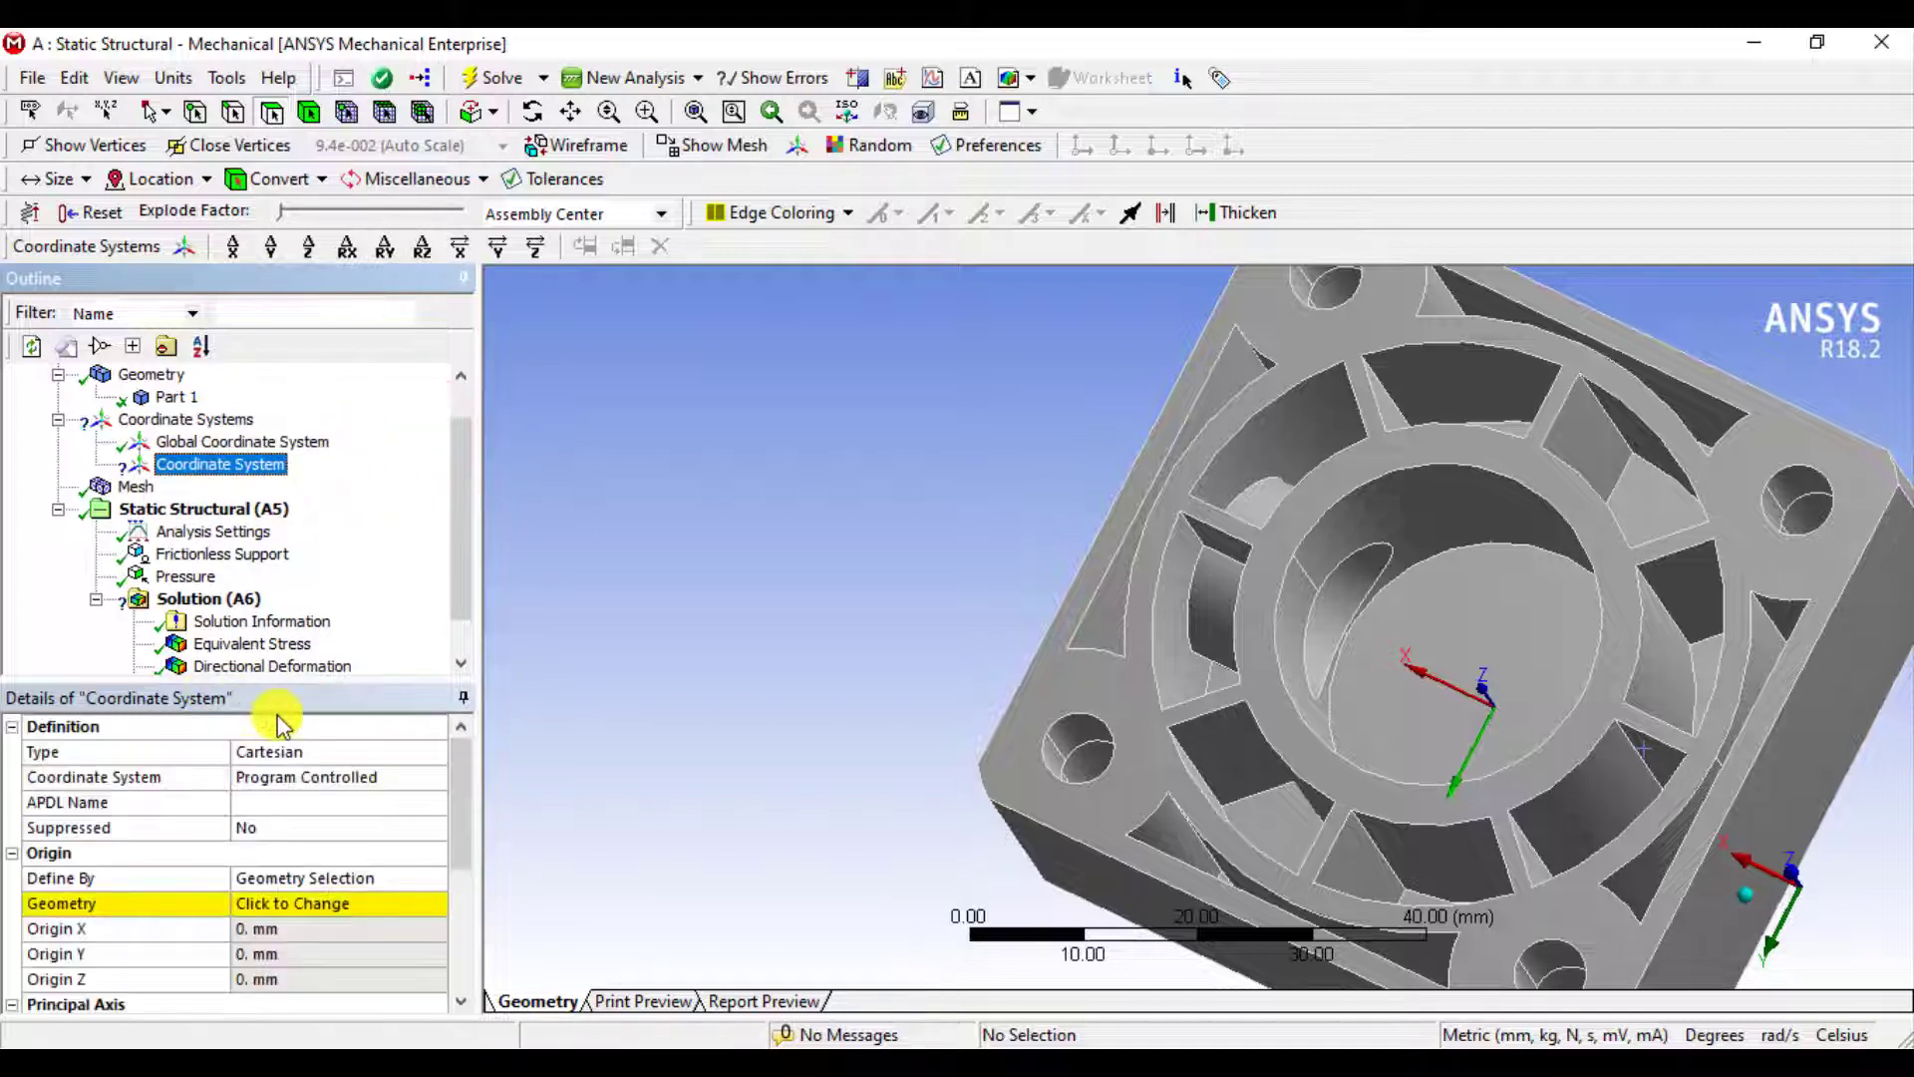
# Set the new coordinate system's type to Cylindrical and define its origin by Global Coordinates
pyautogui.click(395, 754)
pyautogui.click(435, 760)
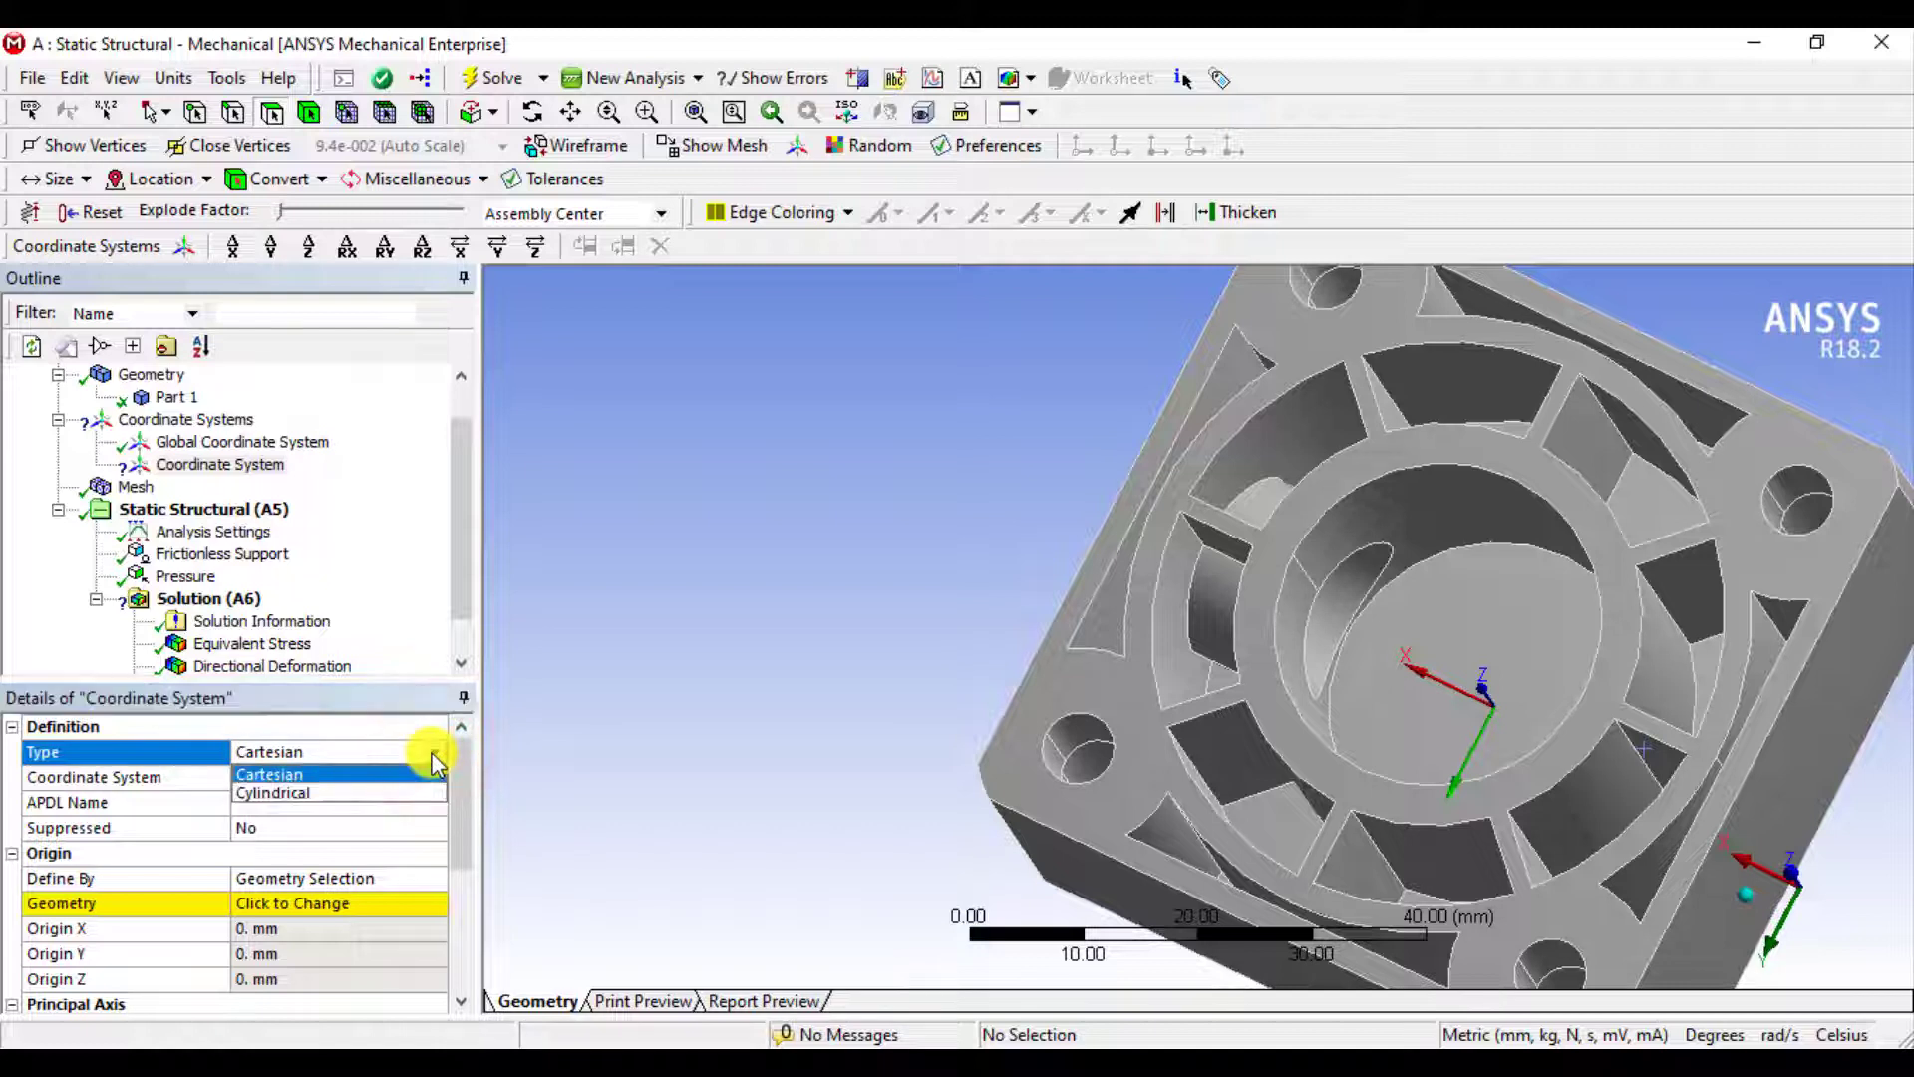
pyautogui.click(267, 792)
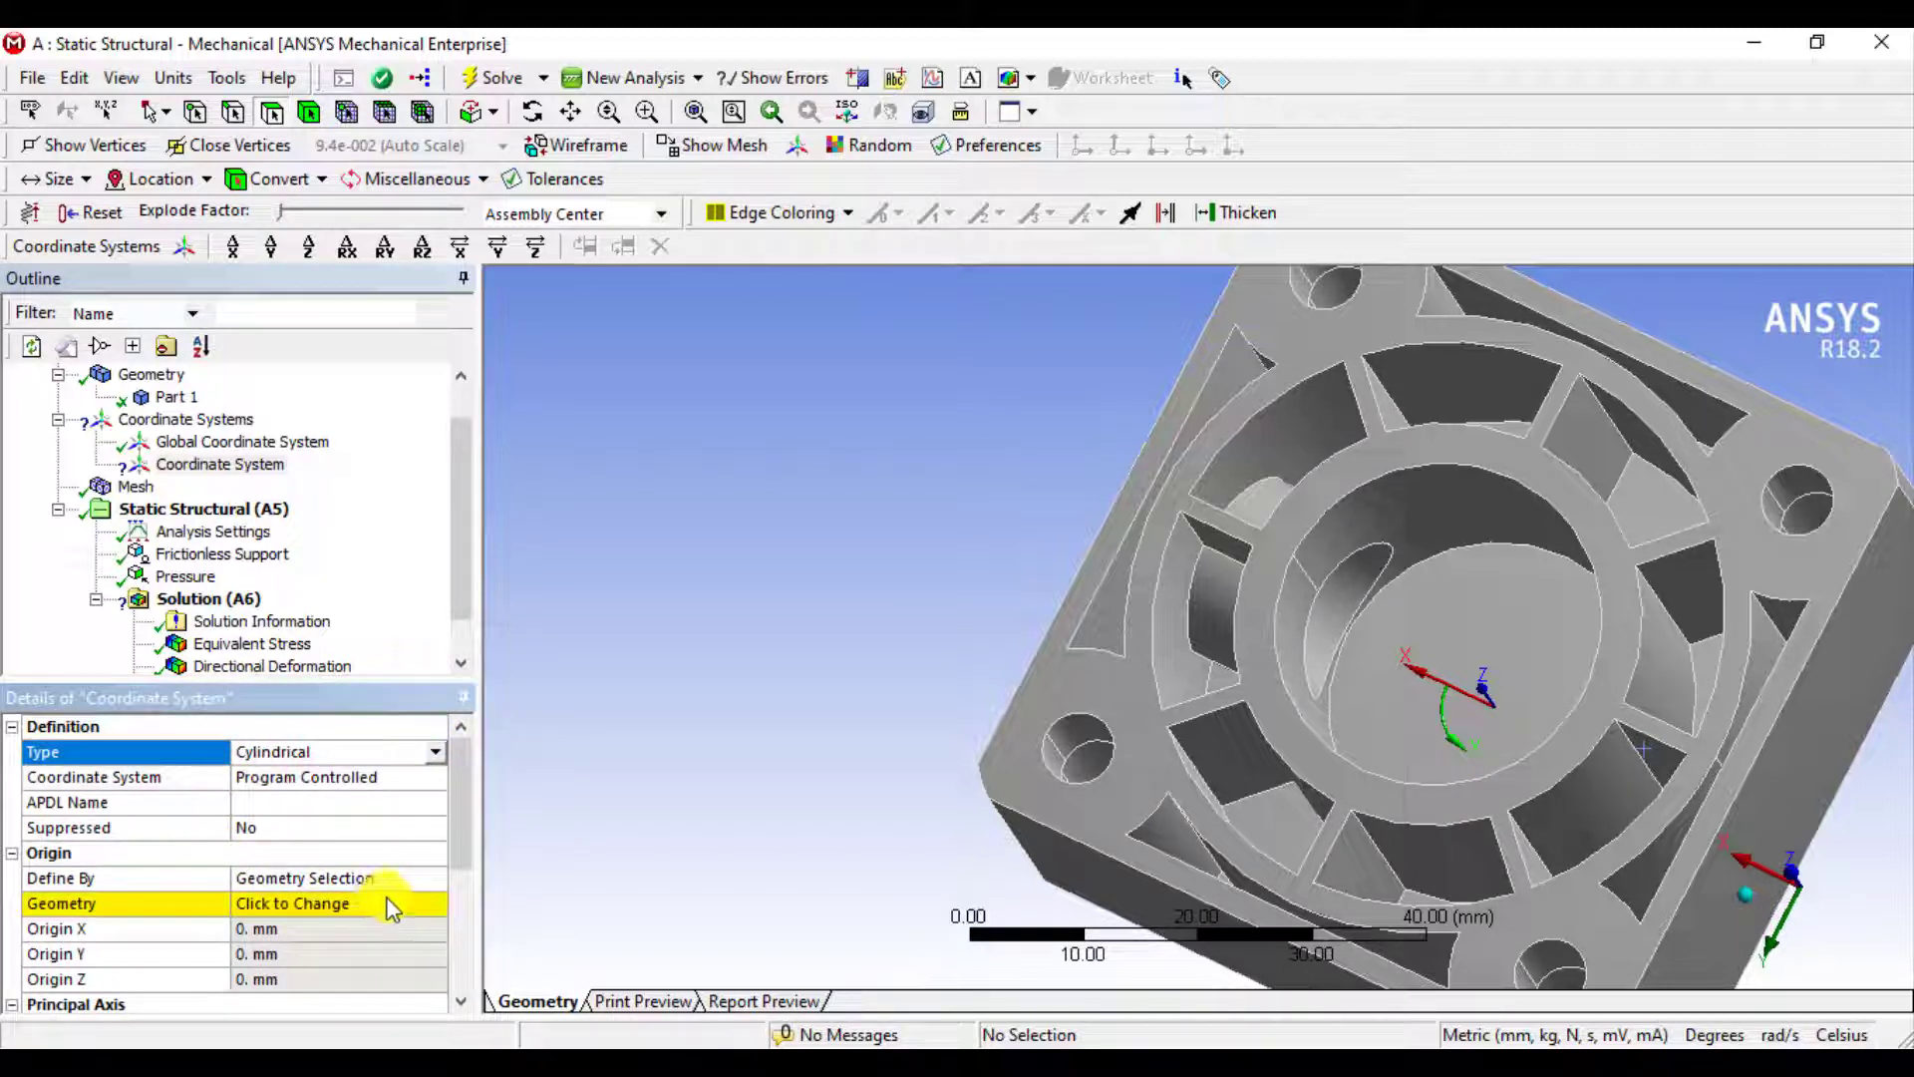
pyautogui.click(412, 878)
pyautogui.click(434, 878)
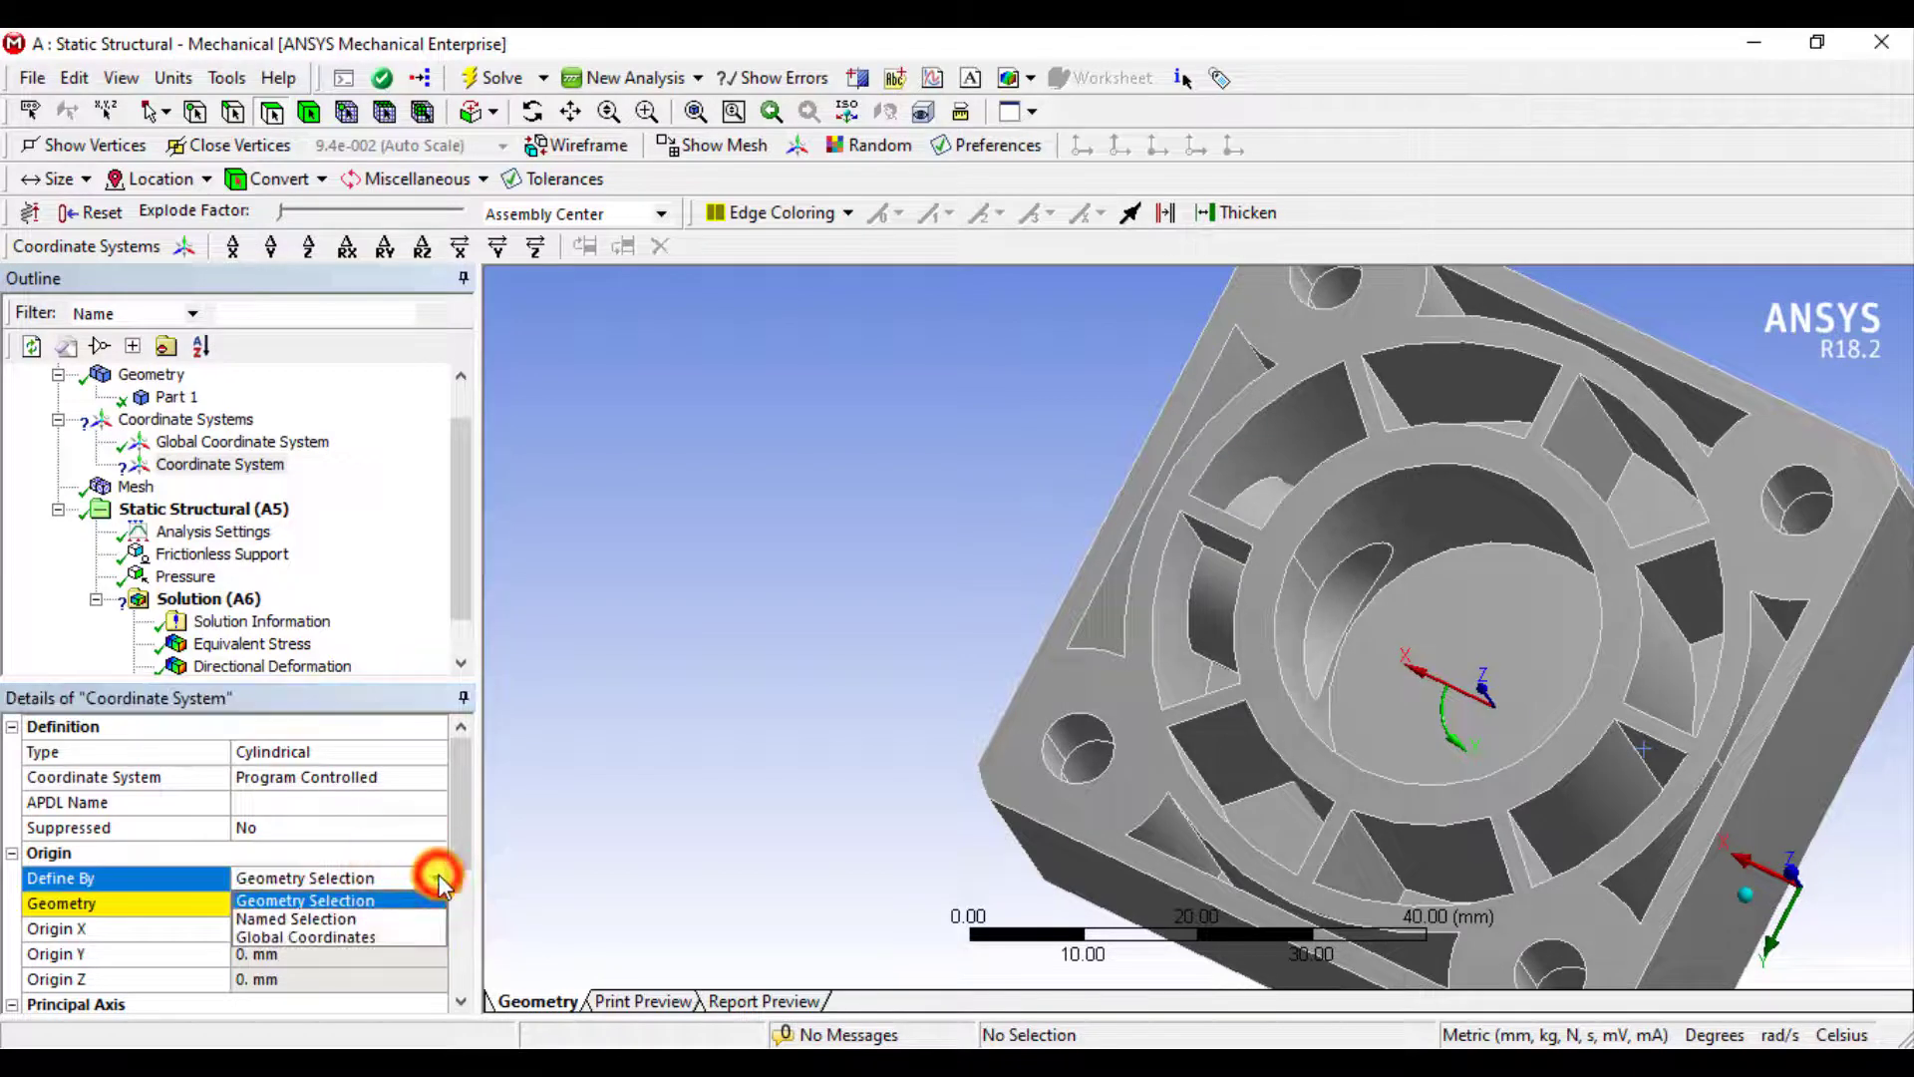
pyautogui.click(317, 936)
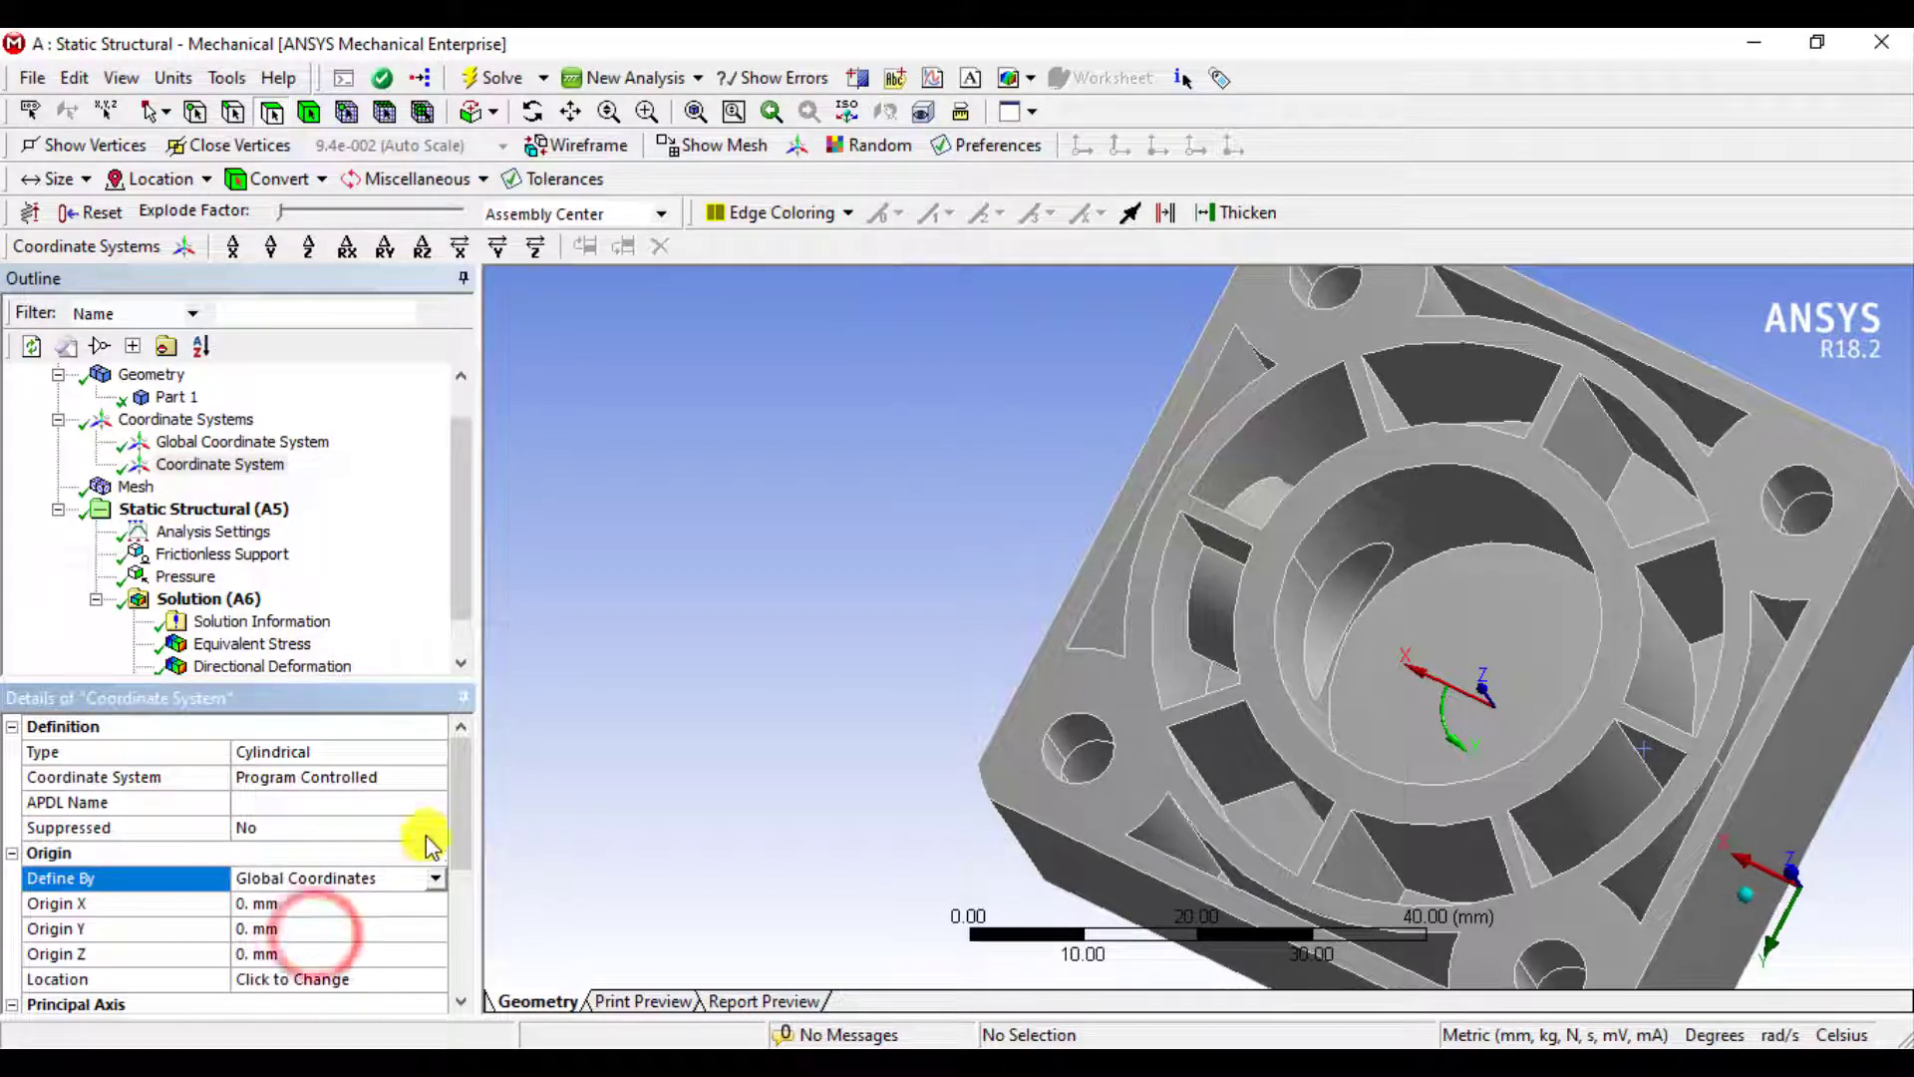
# Rename the new coordinate system as "Cylinderical Coordinate System"
pyautogui.rightClick(216, 466)
pyautogui.click(273, 733)
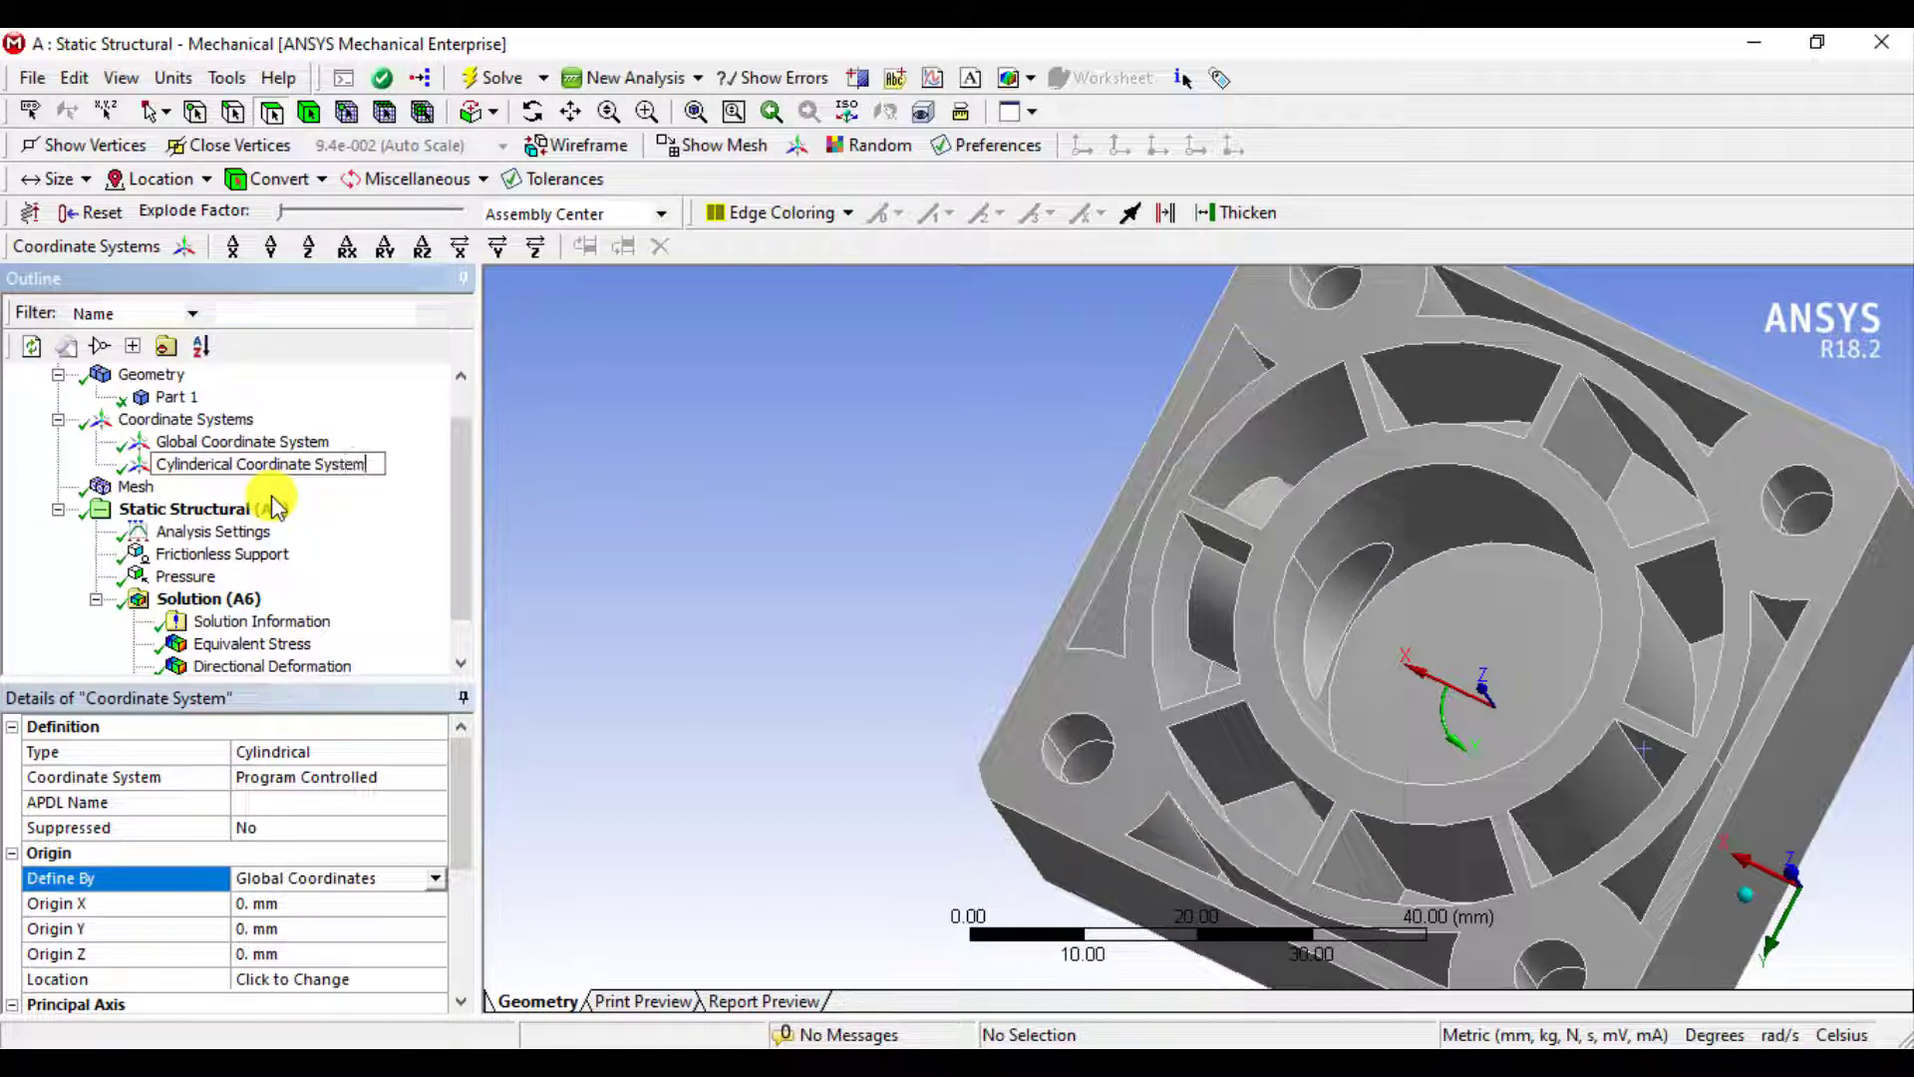
pyautogui.click(549, 581)
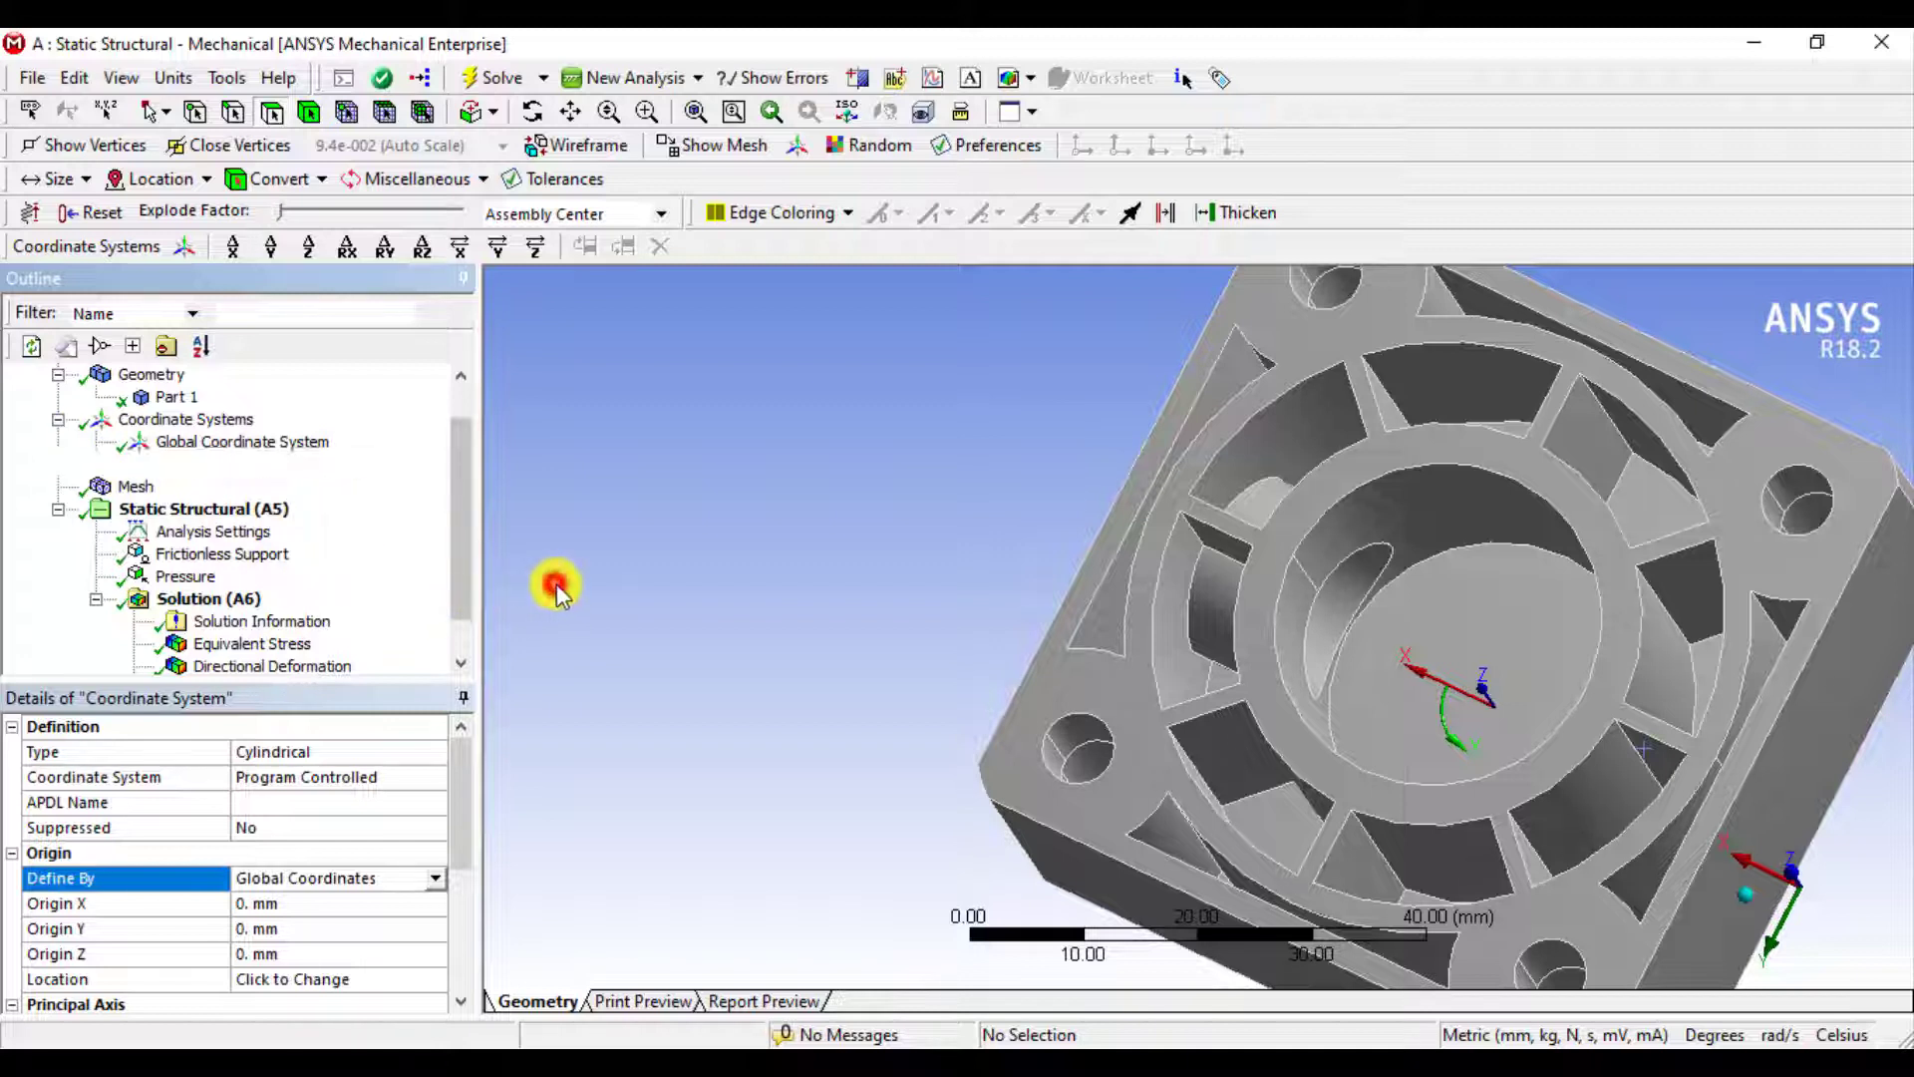
pyautogui.click(237, 467)
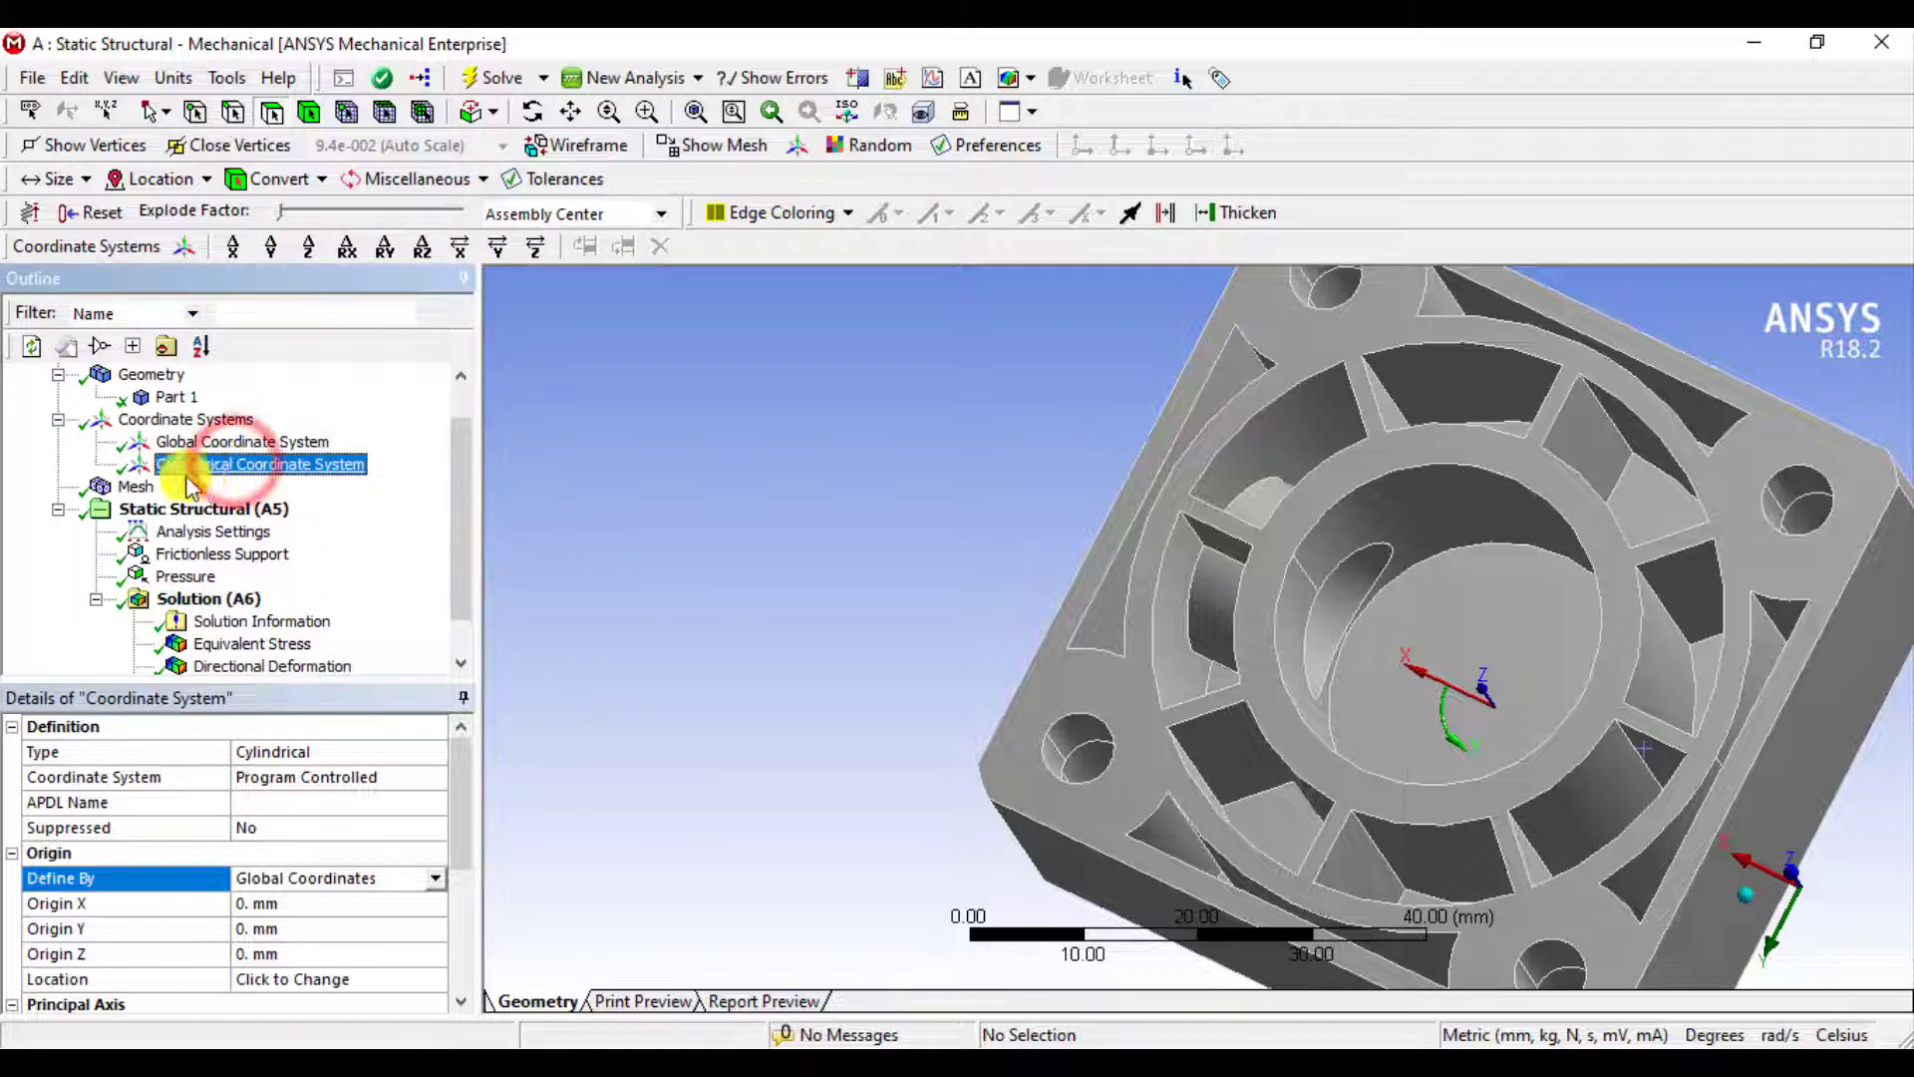
# Add a second Directional Deformation result to the solution
pyautogui.click(174, 603)
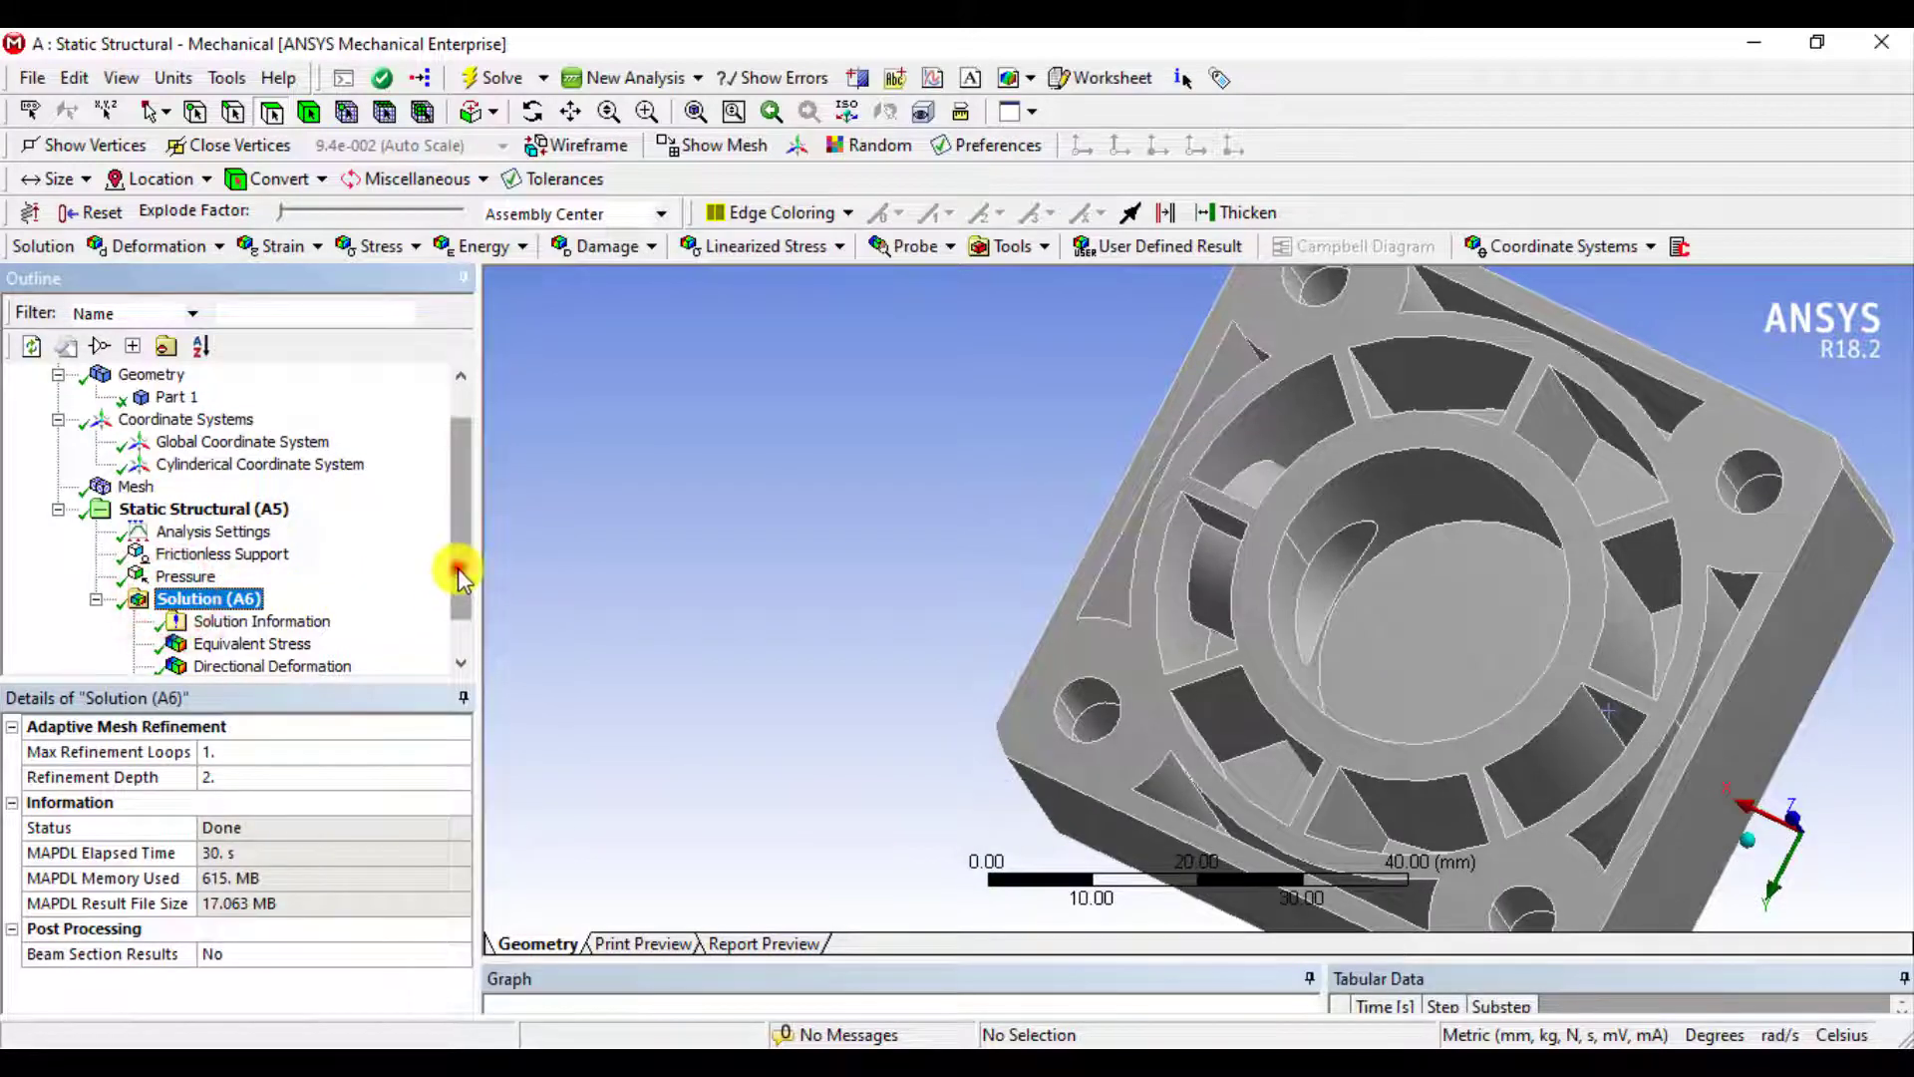
pyautogui.moveTo(457, 567); pyautogui.dragTo(458, 594)
pyautogui.click(185, 555)
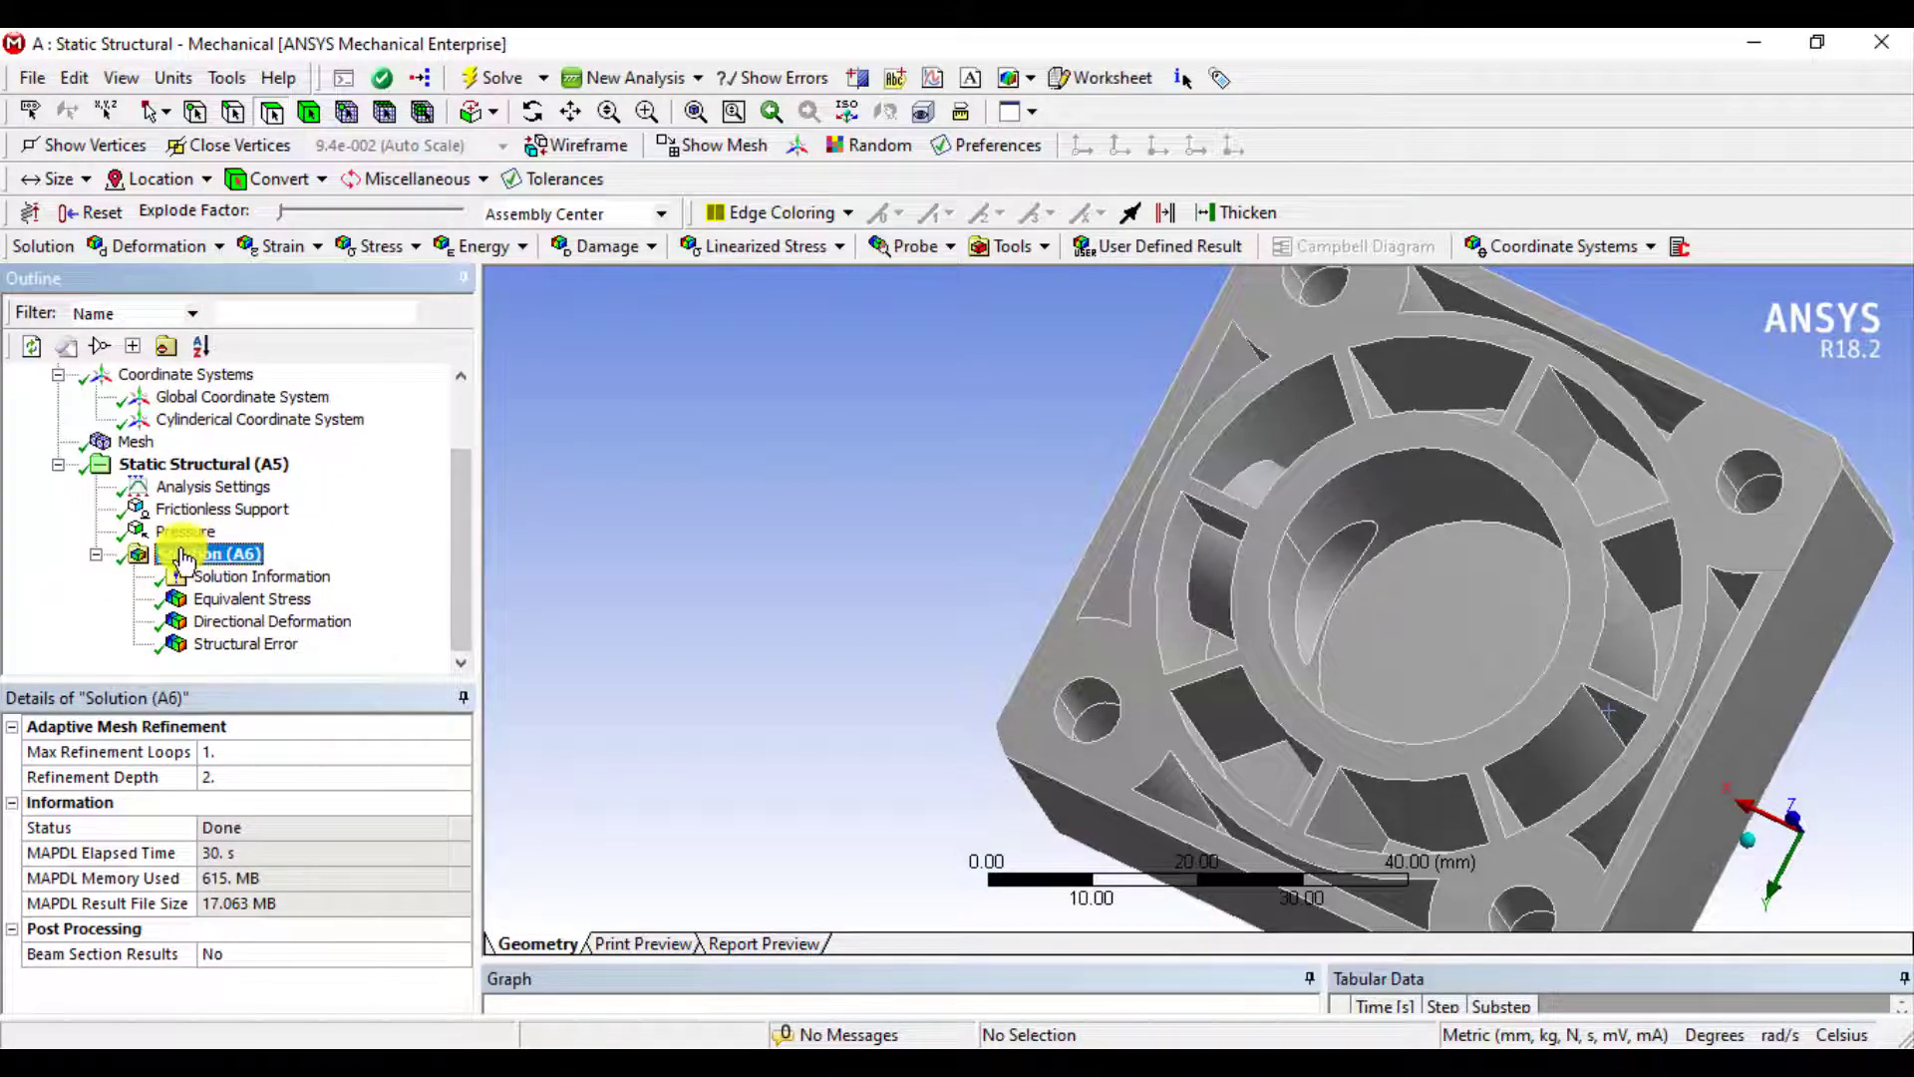
pyautogui.rightClick(184, 558)
pyautogui.moveTo(243, 565)
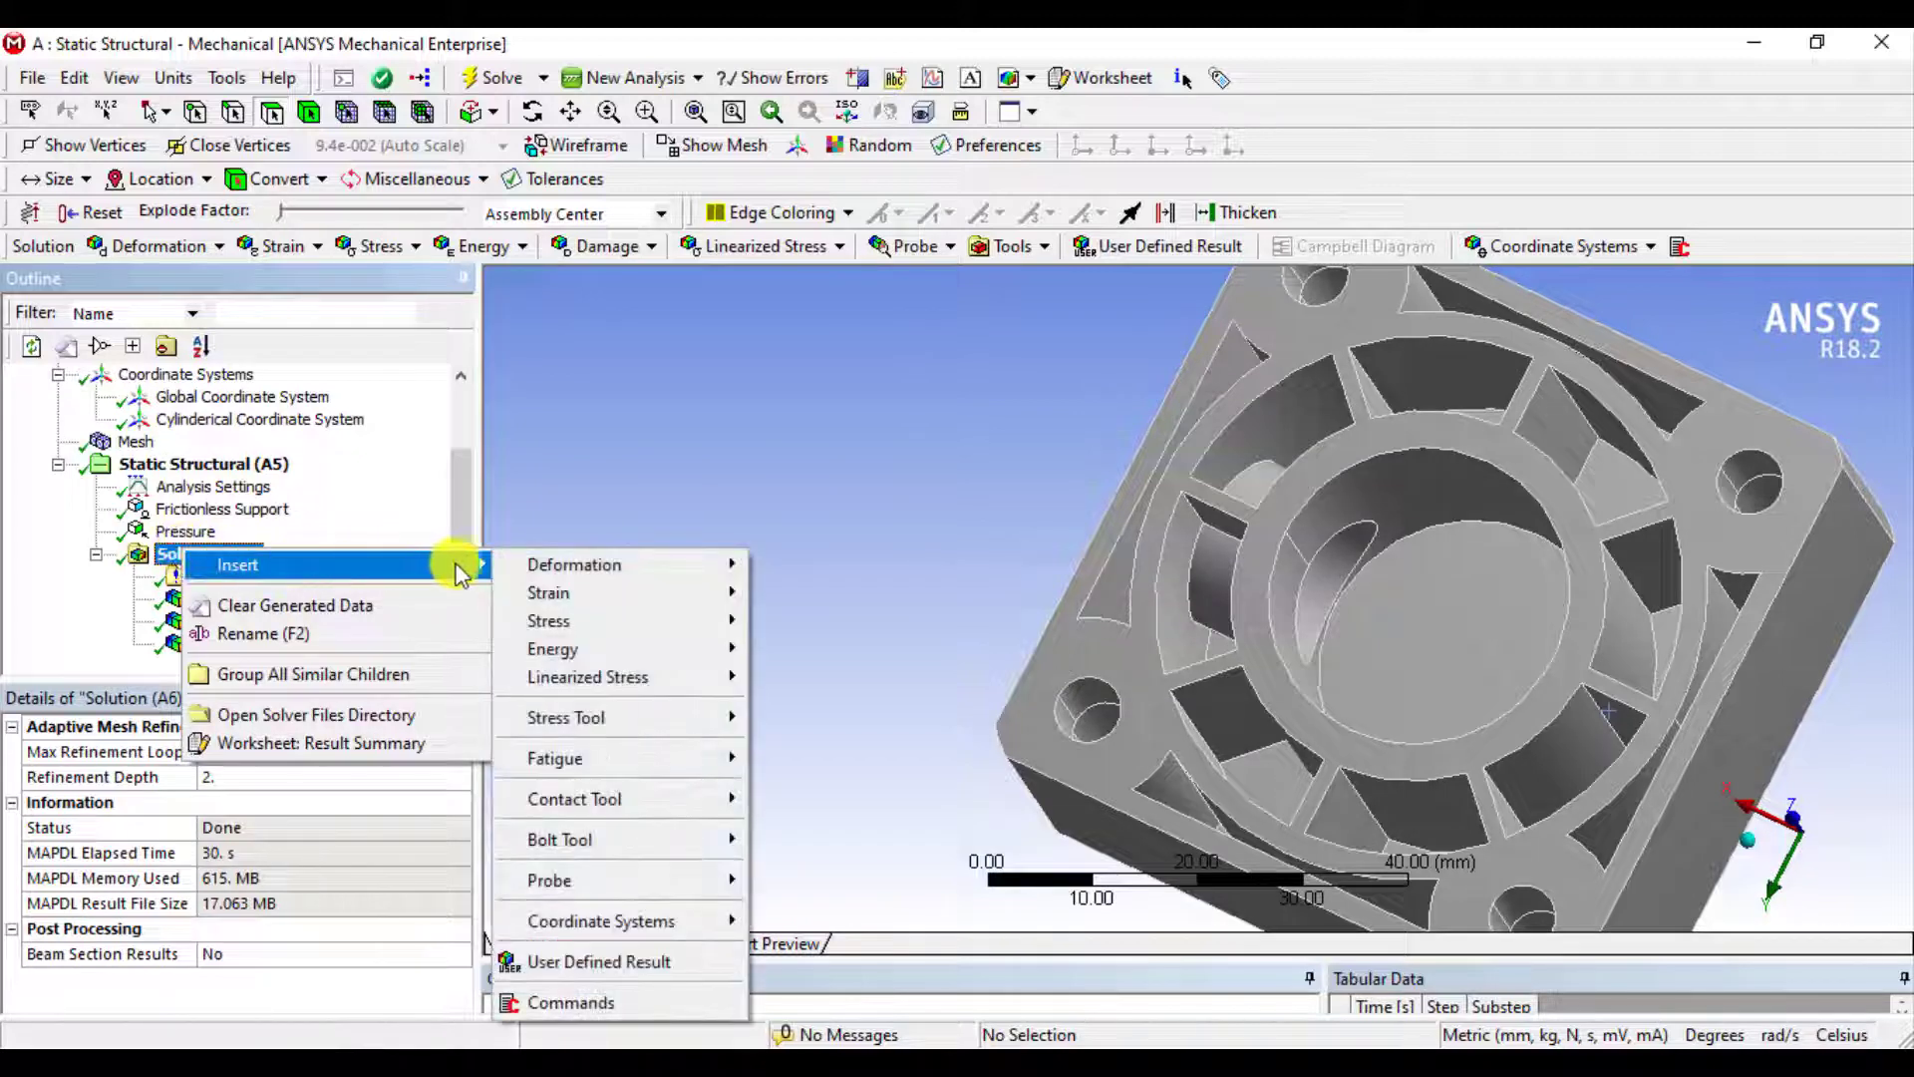
pyautogui.moveTo(564, 628)
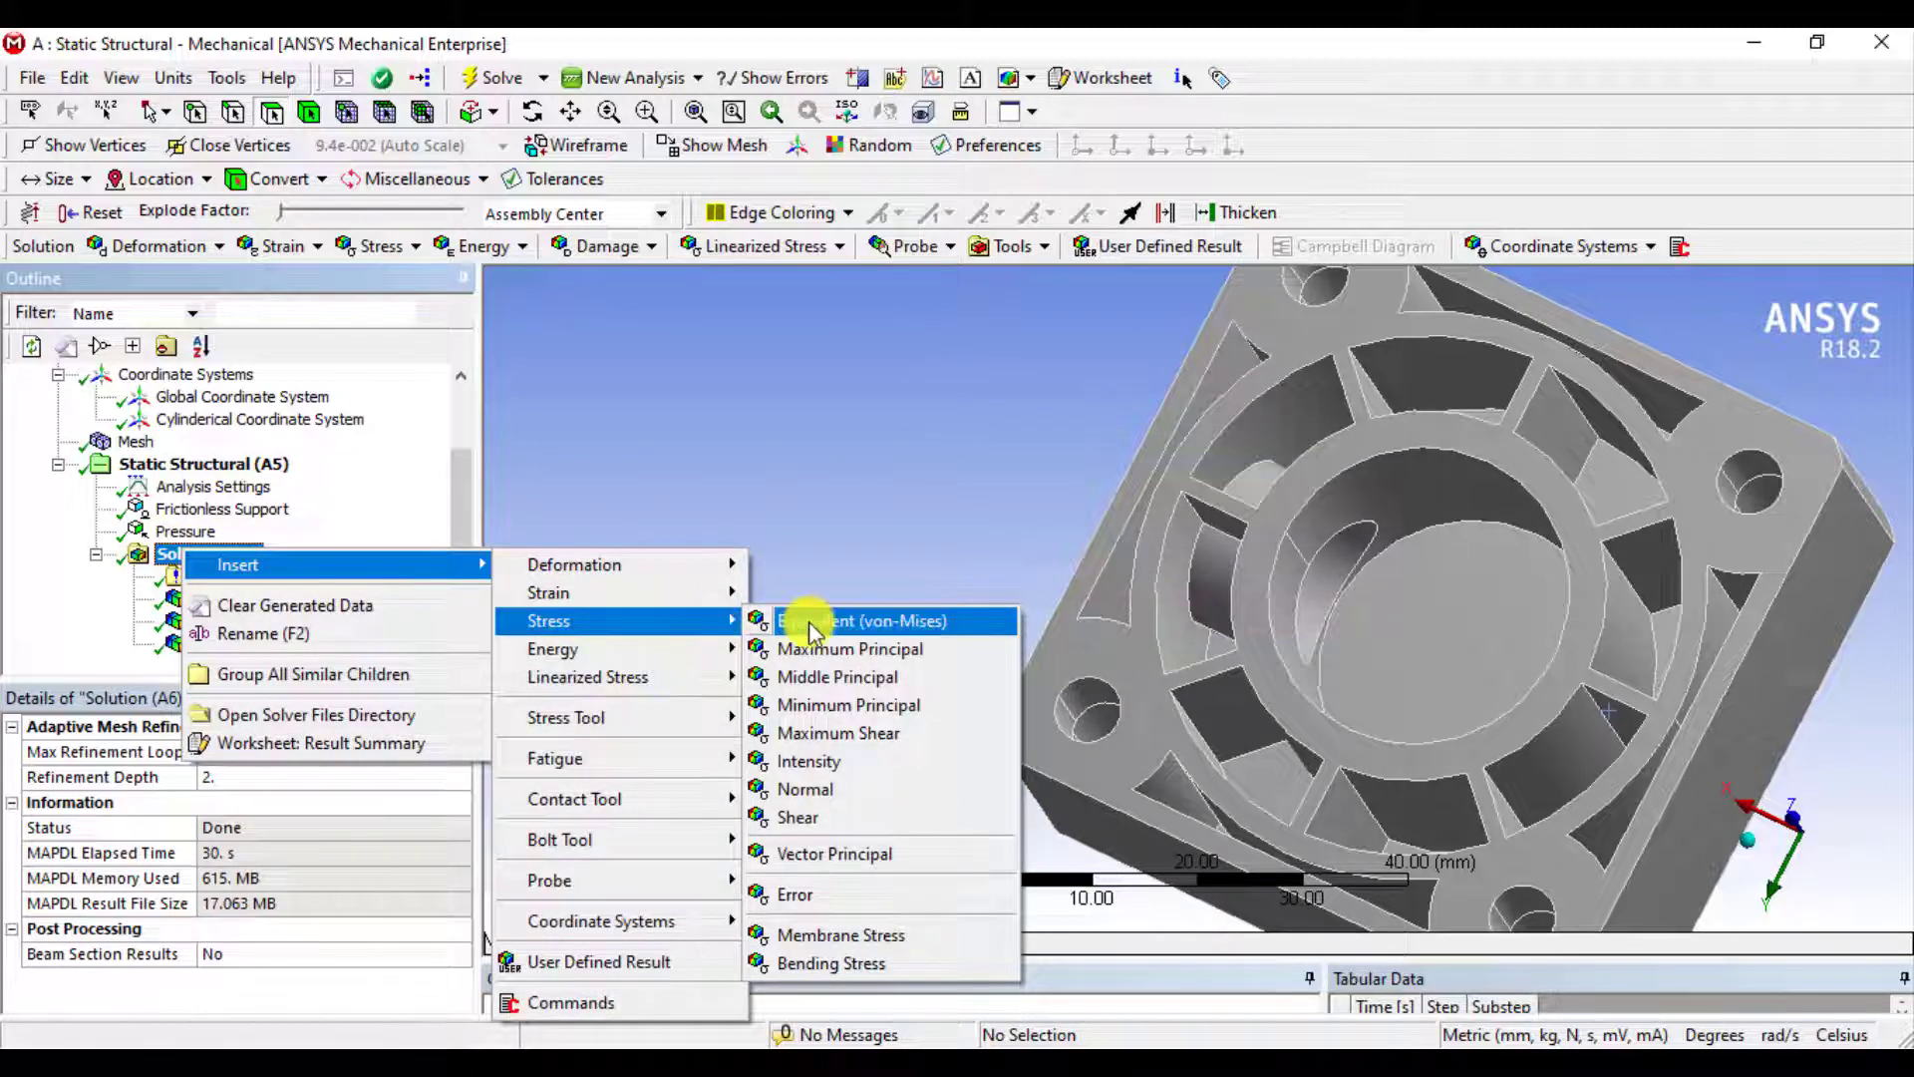
pyautogui.moveTo(708, 566)
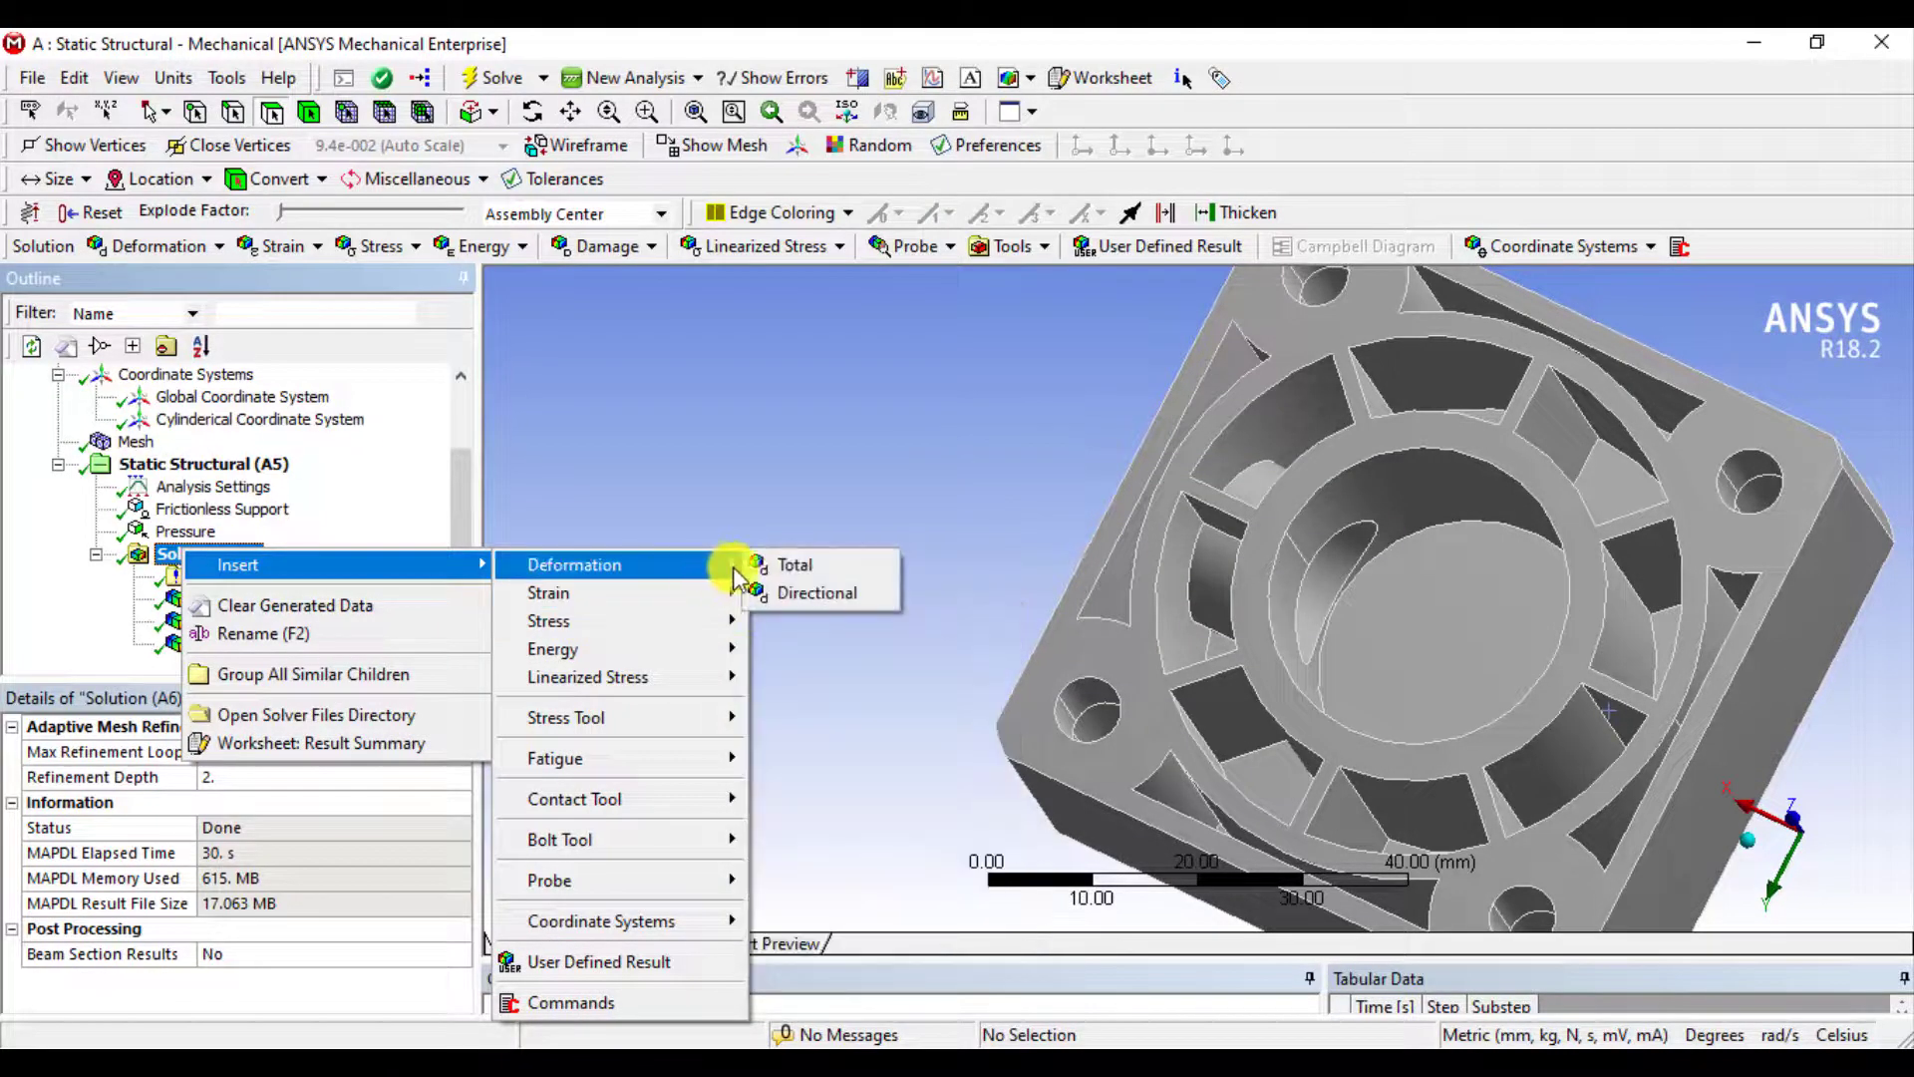
pyautogui.click(800, 593)
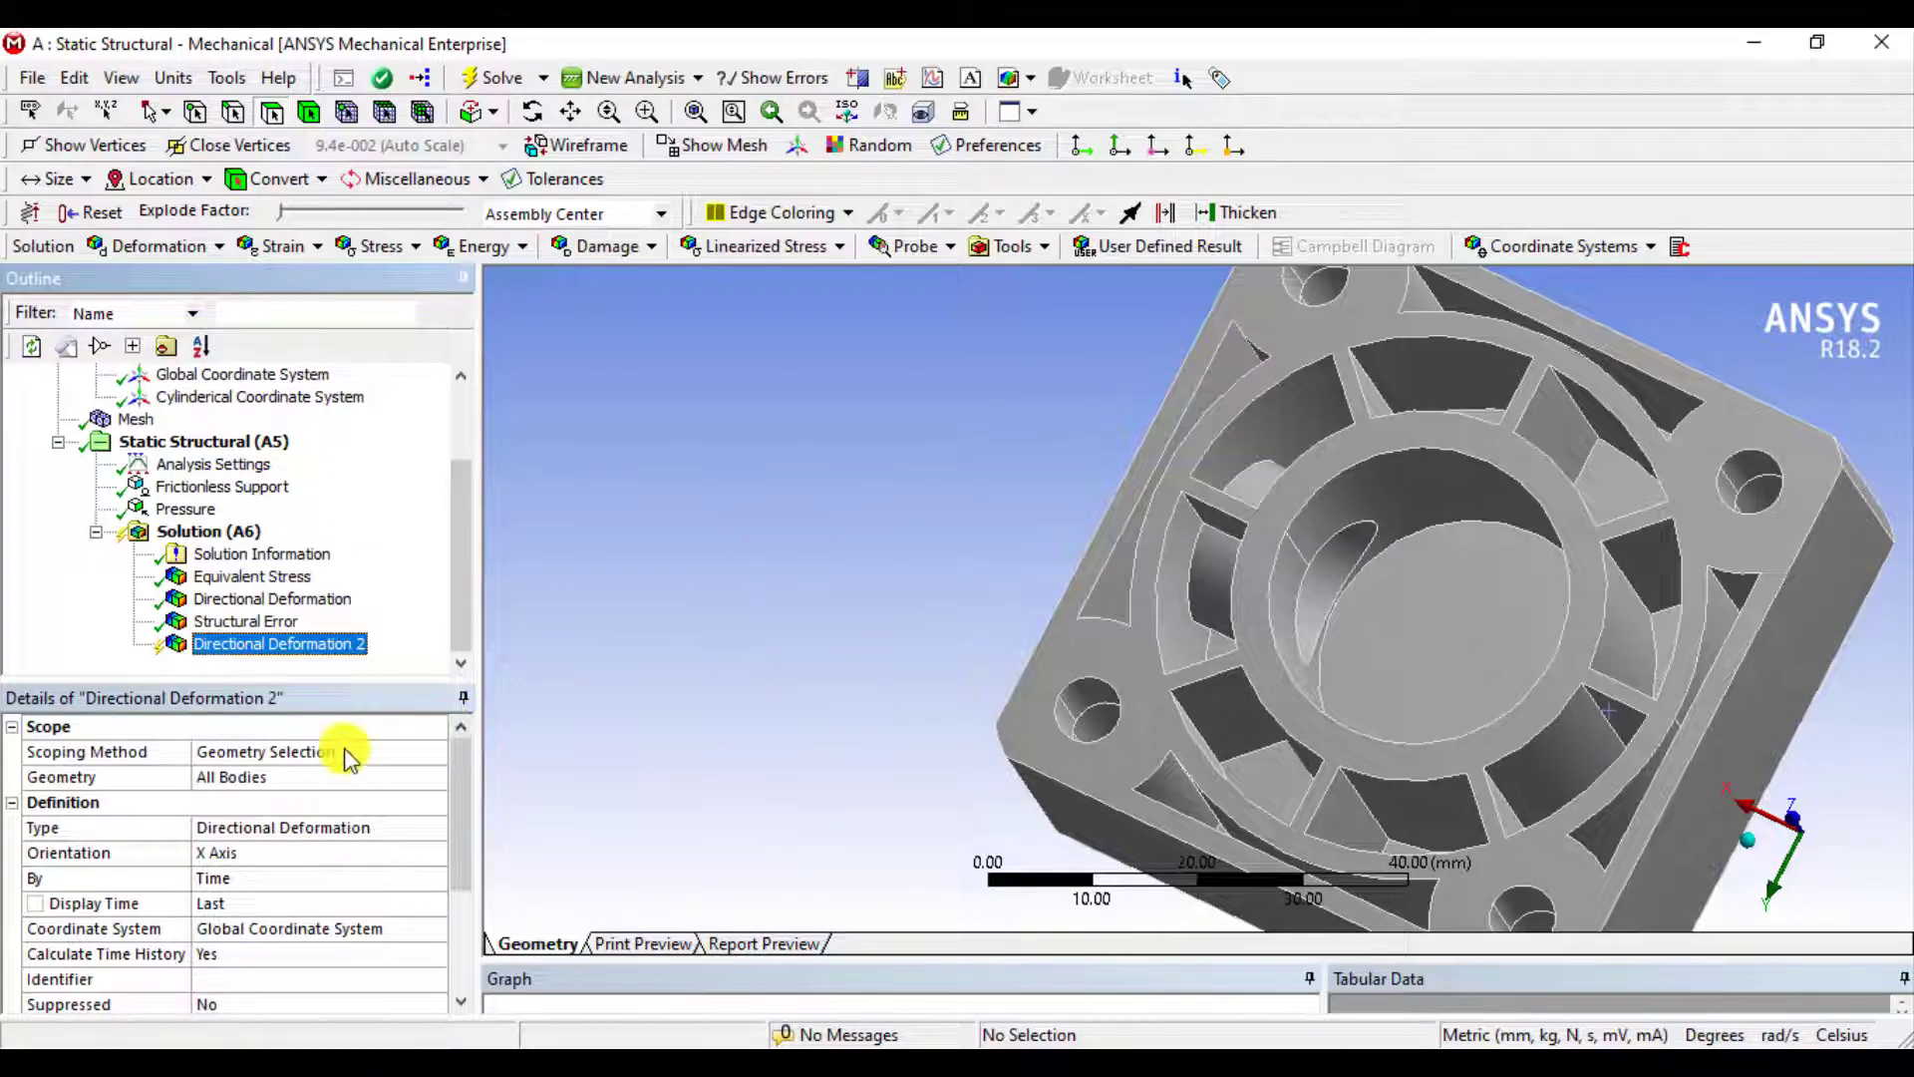
# Set the second directional deformation result's coordinate system to Cylinderical Coordinate System
pyautogui.click(399, 932)
pyautogui.click(436, 928)
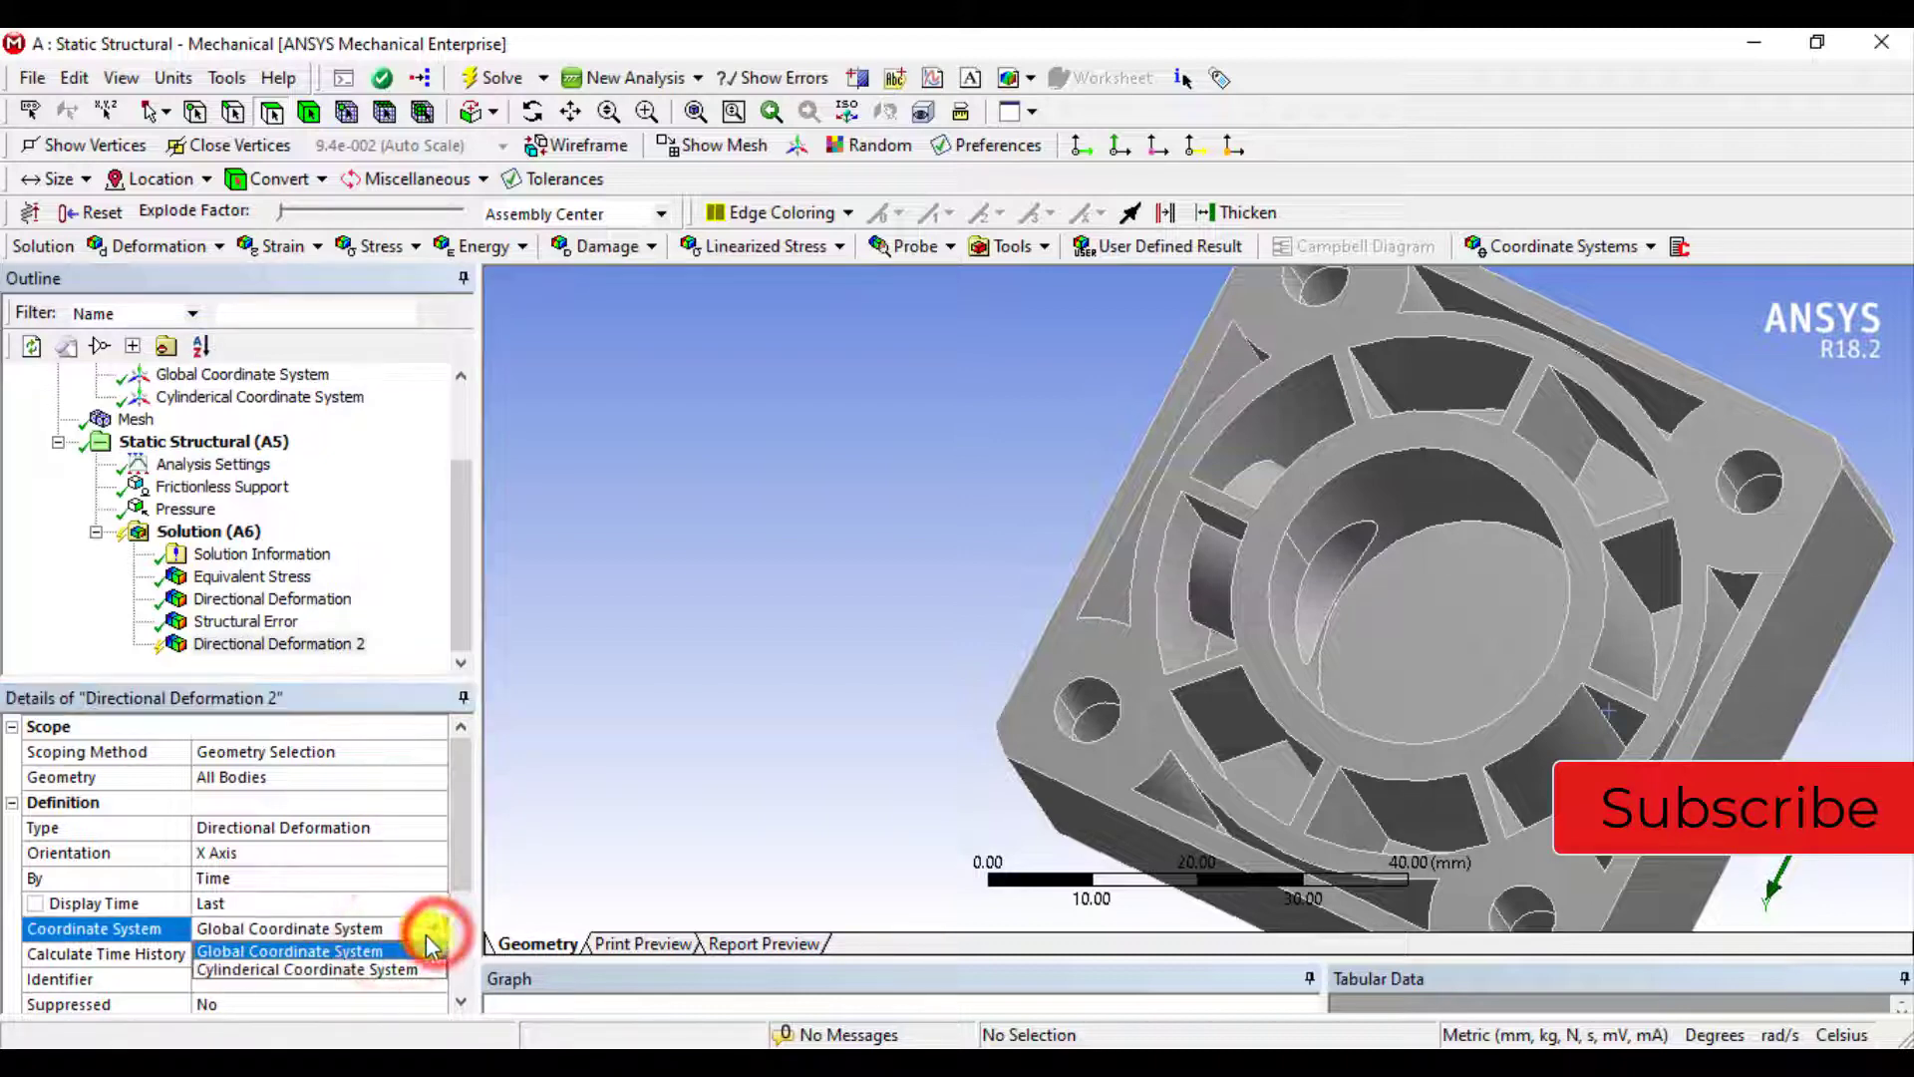
pyautogui.click(308, 970)
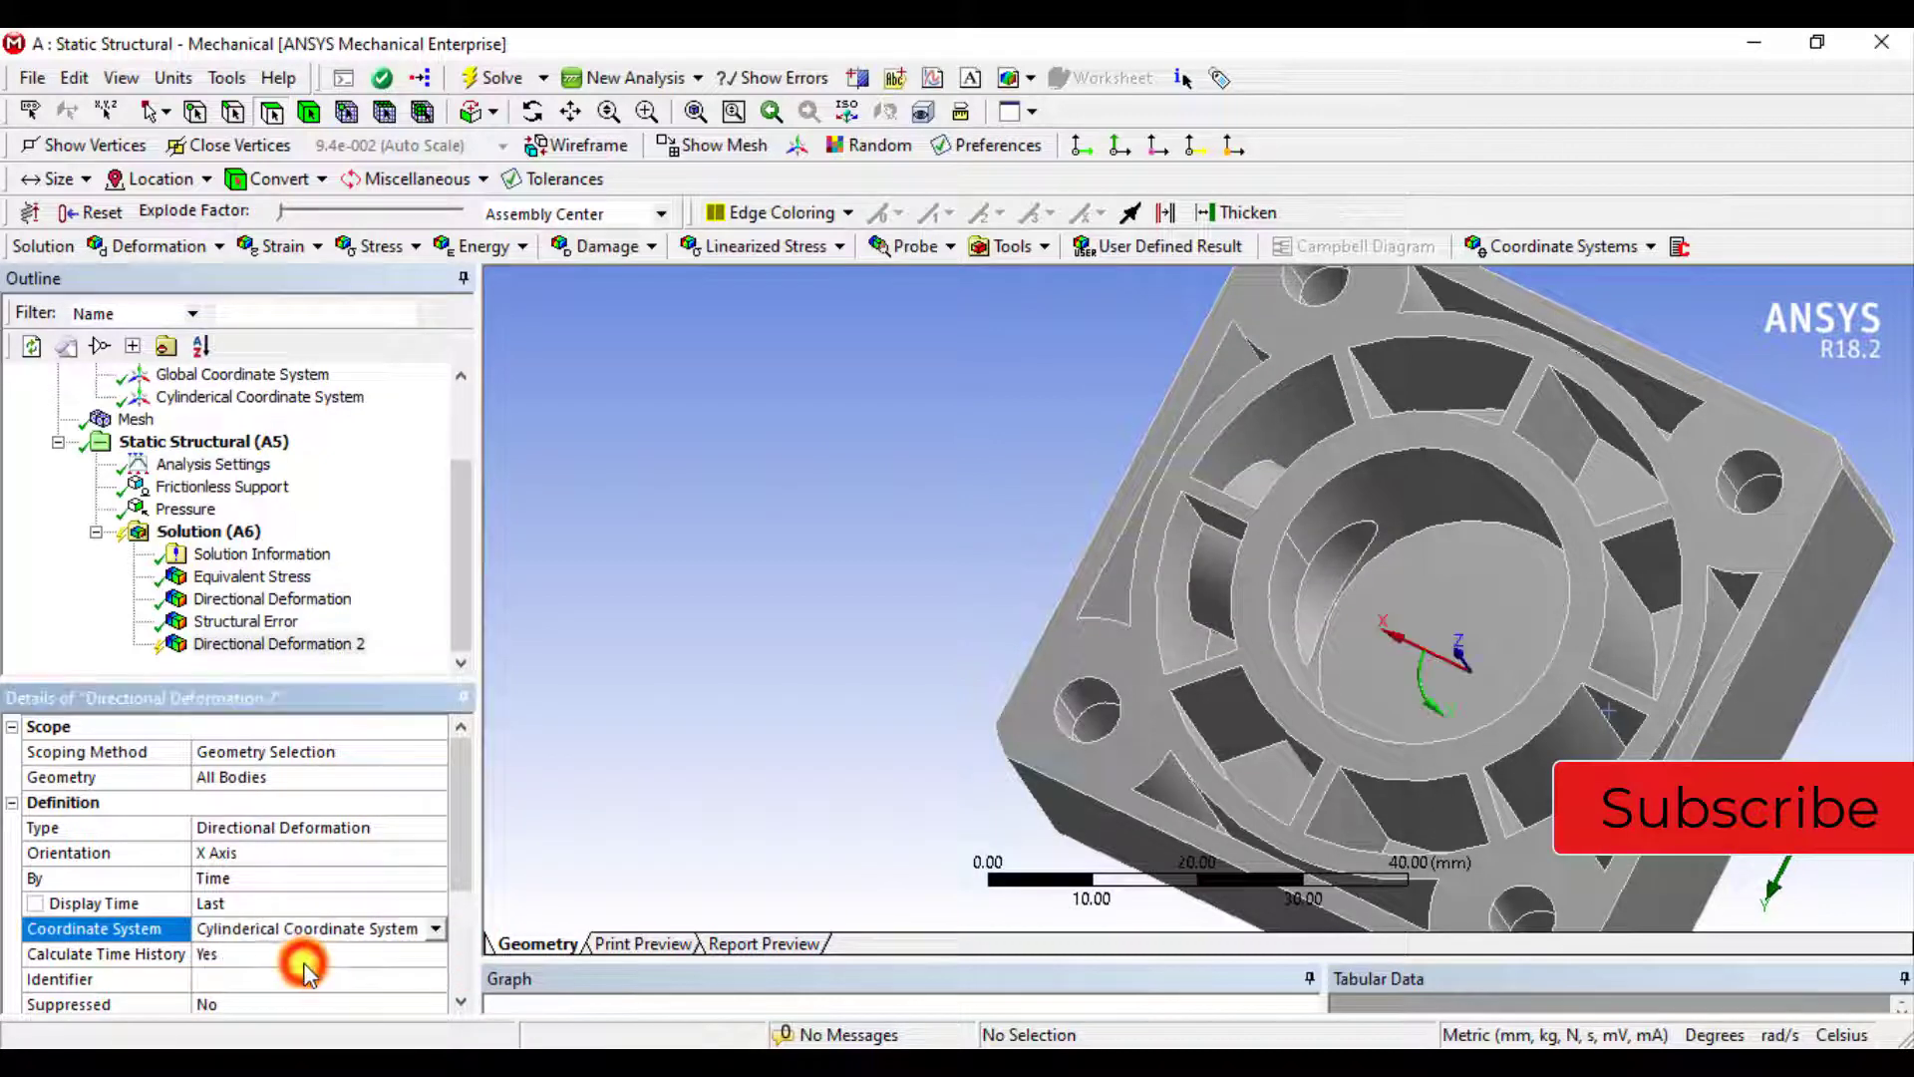
# Scope the second directional deformation result to the eight curved outer wall faces of the ring pockets between the ribs
pyautogui.click(242, 777)
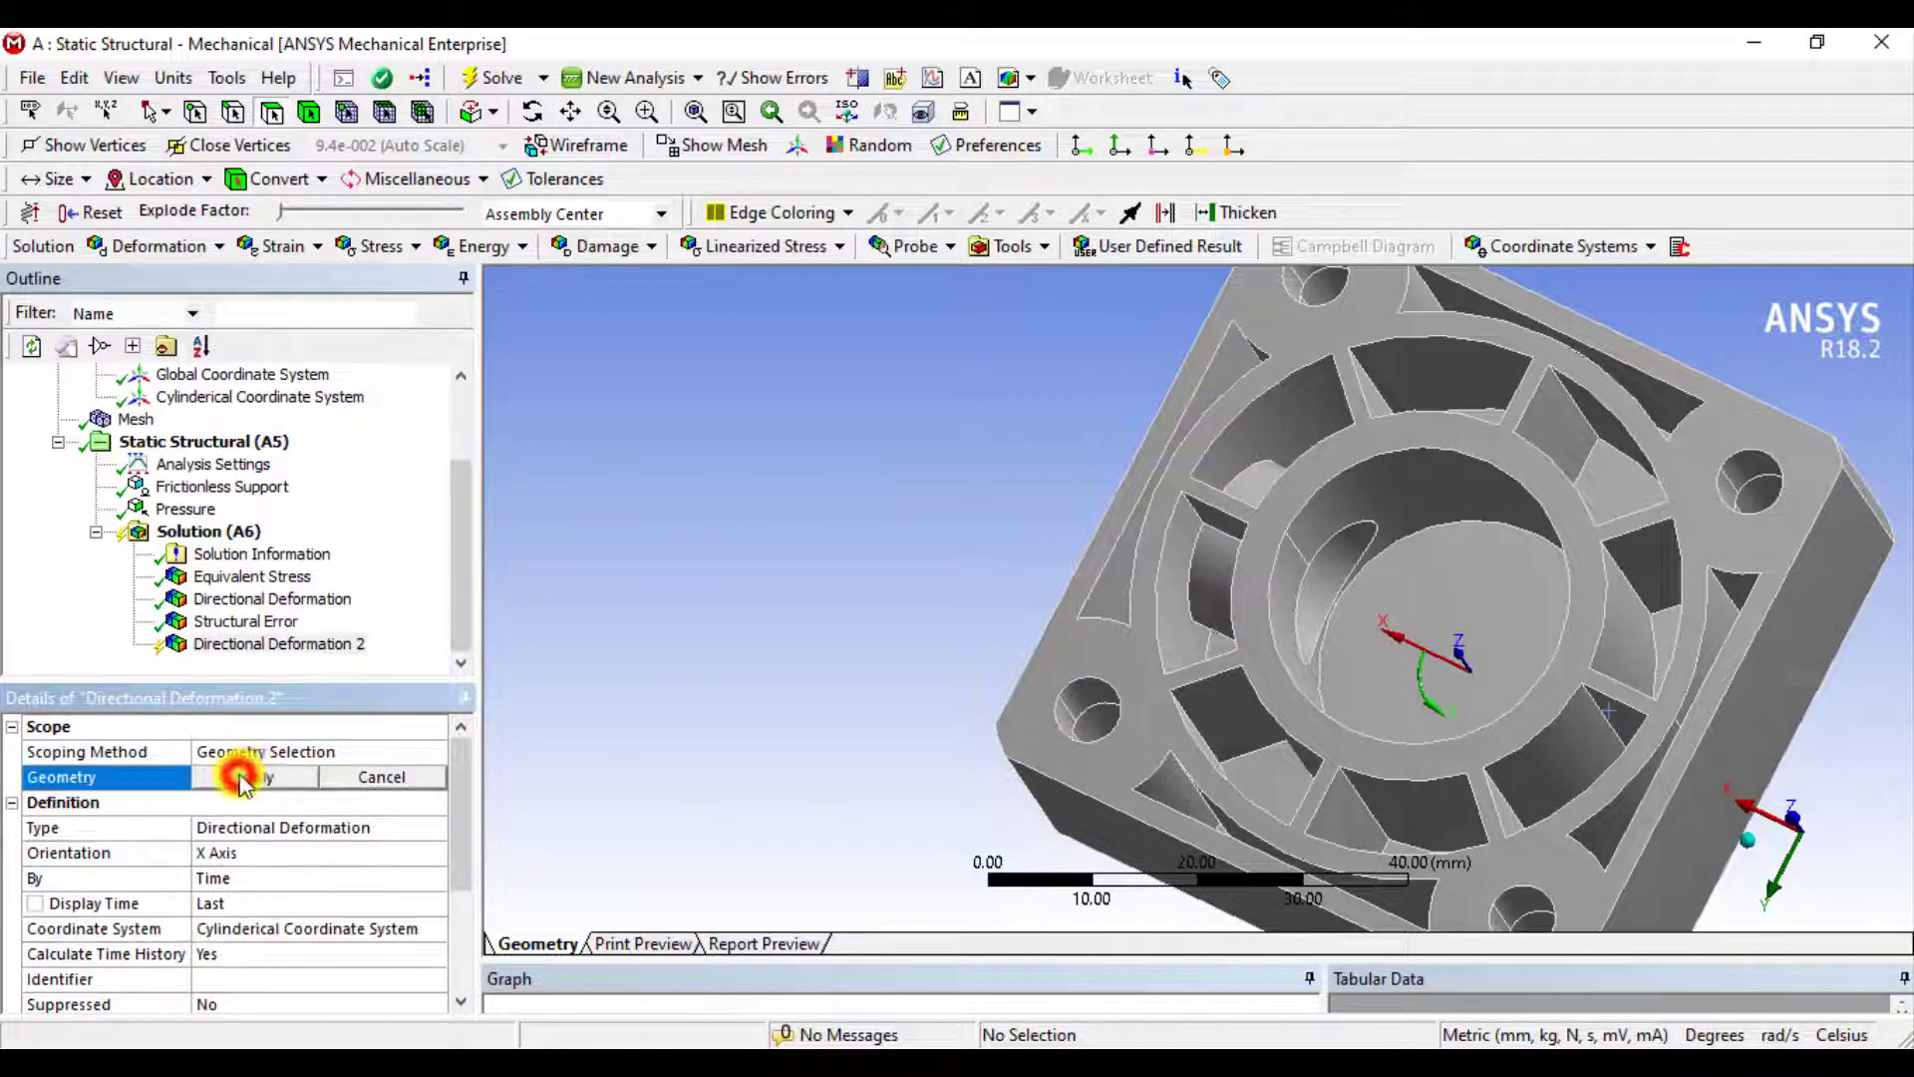
pyautogui.click(273, 113)
pyautogui.click(1272, 425)
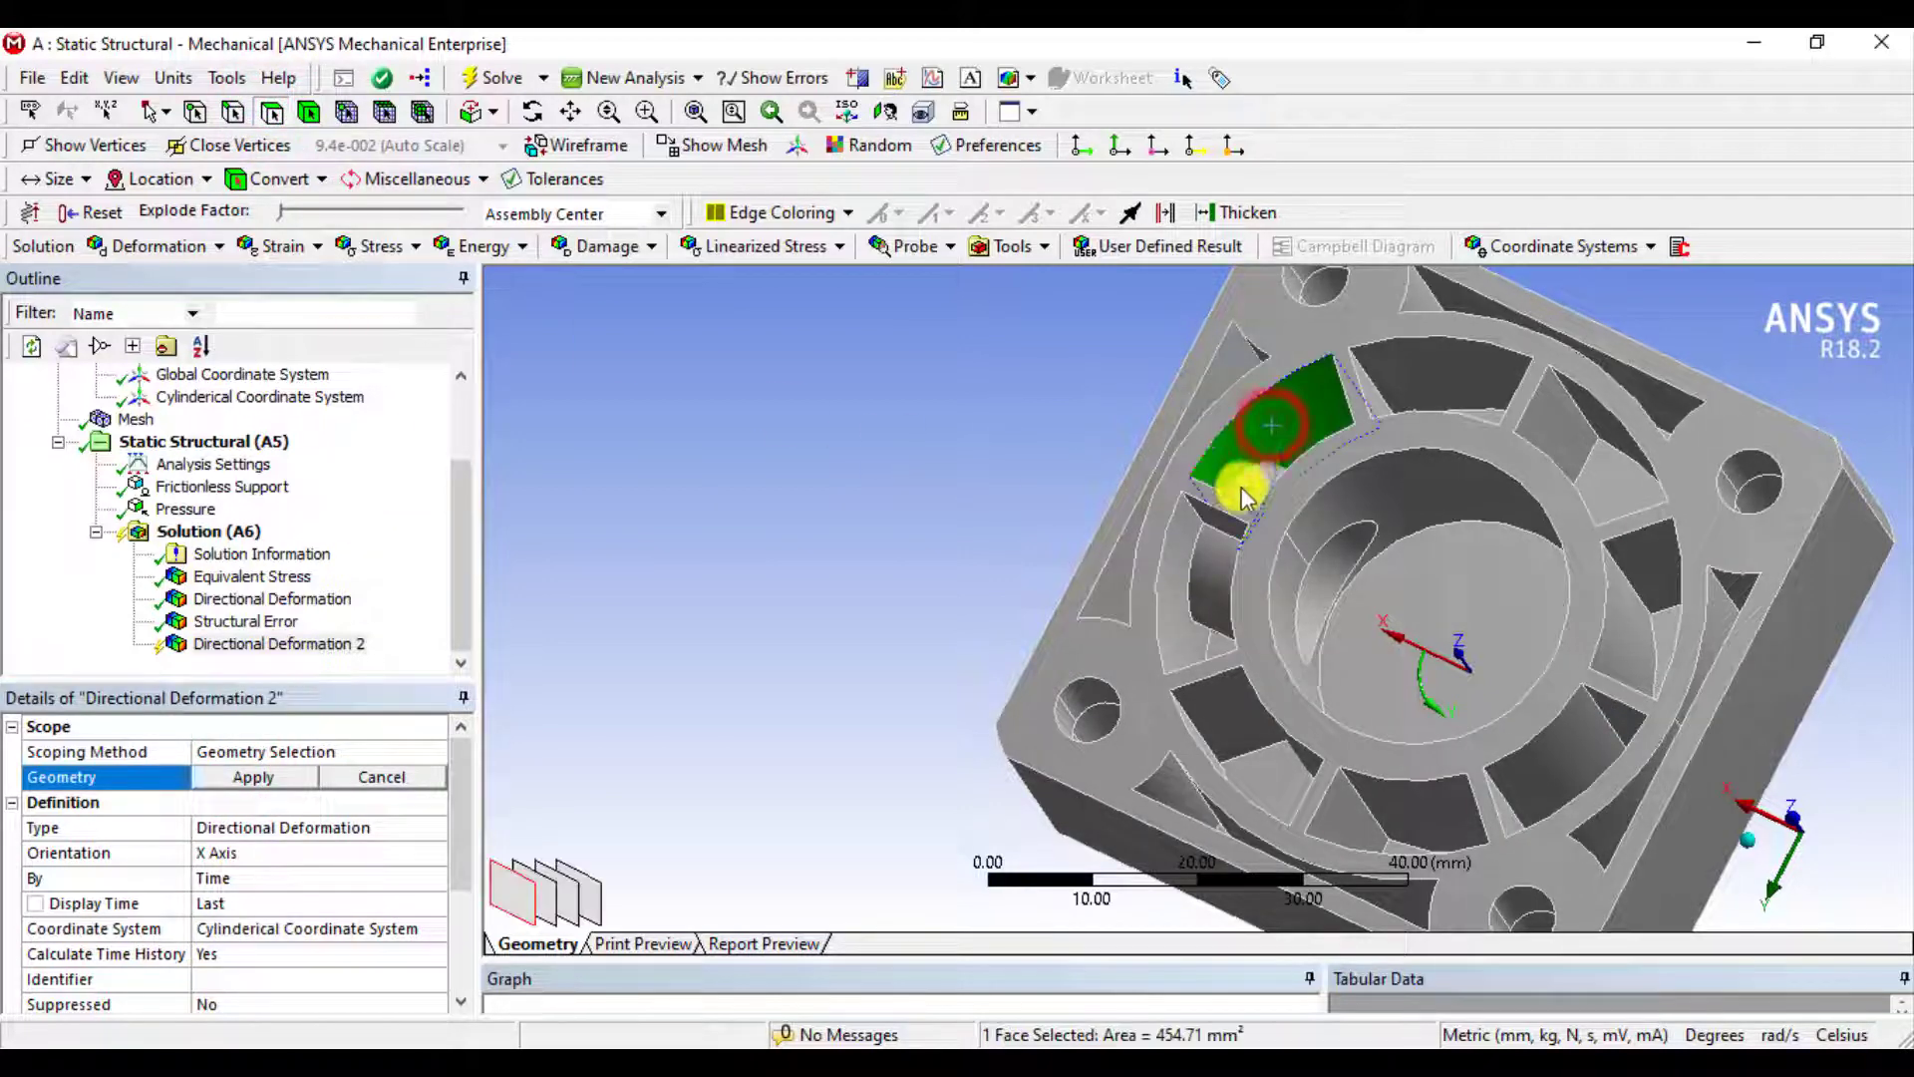
pyautogui.keyDown('ctrl'); pyautogui.click(1175, 555); pyautogui.keyUp('ctrl')
pyautogui.keyDown('ctrl'); pyautogui.click(1406, 367); pyautogui.keyUp('ctrl')
pyautogui.moveTo(1442, 568); pyautogui.dragTo(1504, 569, button='middle')
pyautogui.keyDown('ctrl'); pyautogui.click(1703, 416); pyautogui.keyUp('ctrl')
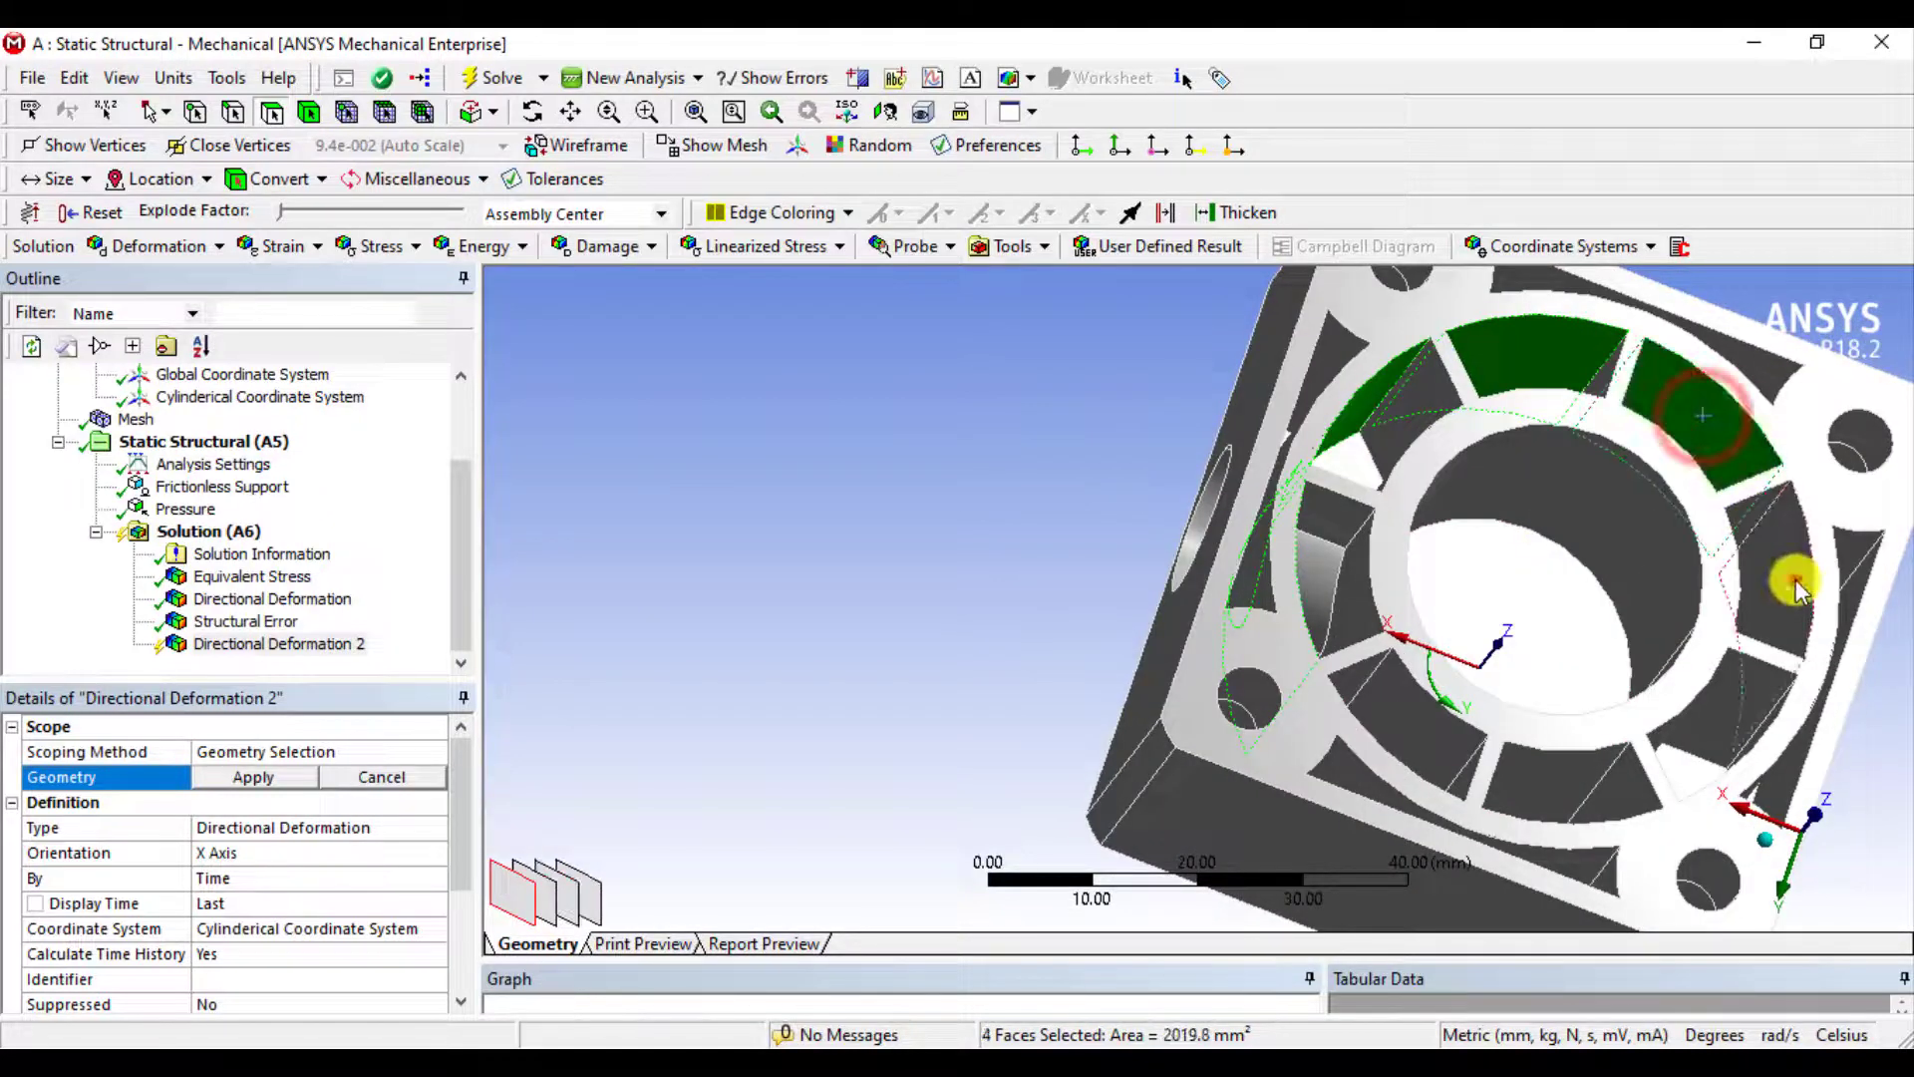
pyautogui.keyDown('ctrl'); pyautogui.click(1797, 576); pyautogui.keyUp('ctrl')
pyautogui.moveTo(1589, 662); pyautogui.dragTo(1420, 701, button='middle')
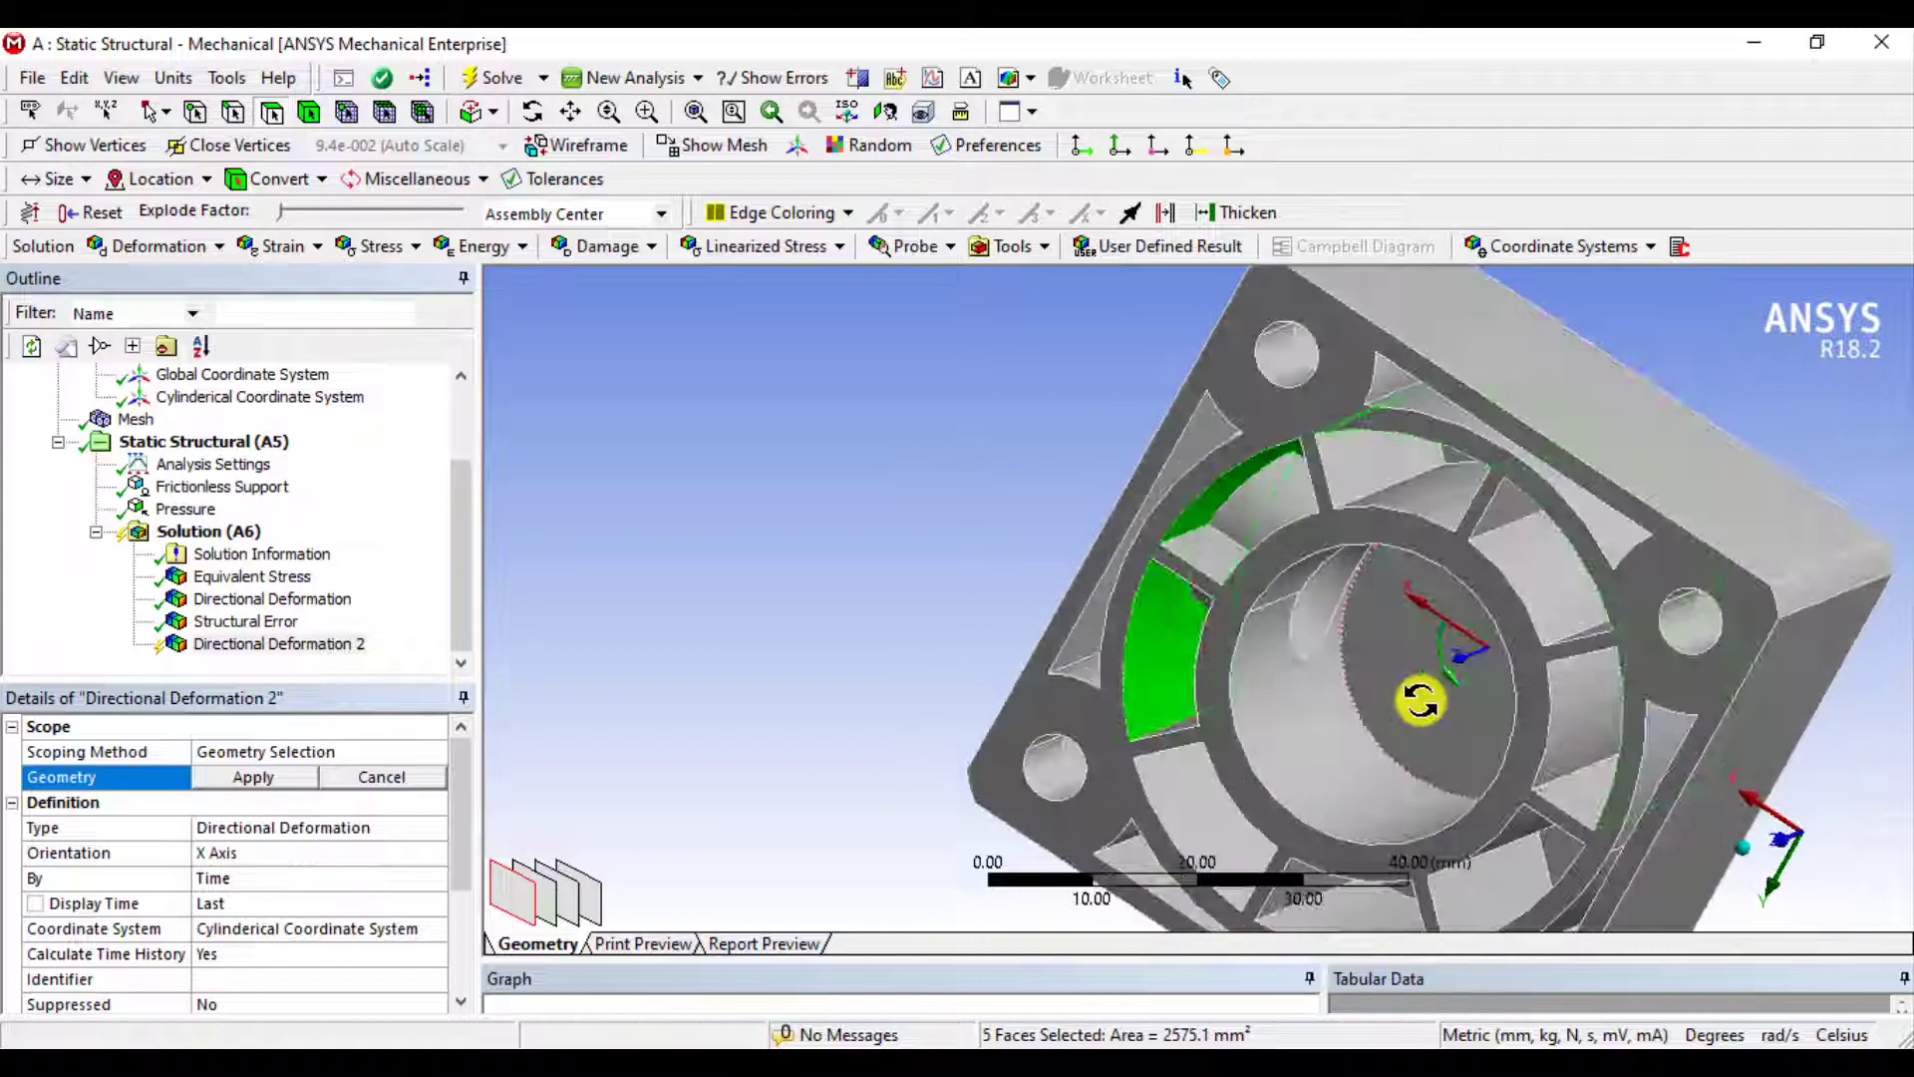
pyautogui.keyDown('ctrl'); pyautogui.click(1190, 824); pyautogui.keyUp('ctrl')
pyautogui.keyDown('ctrl'); pyautogui.click(1341, 913); pyautogui.keyUp('ctrl')
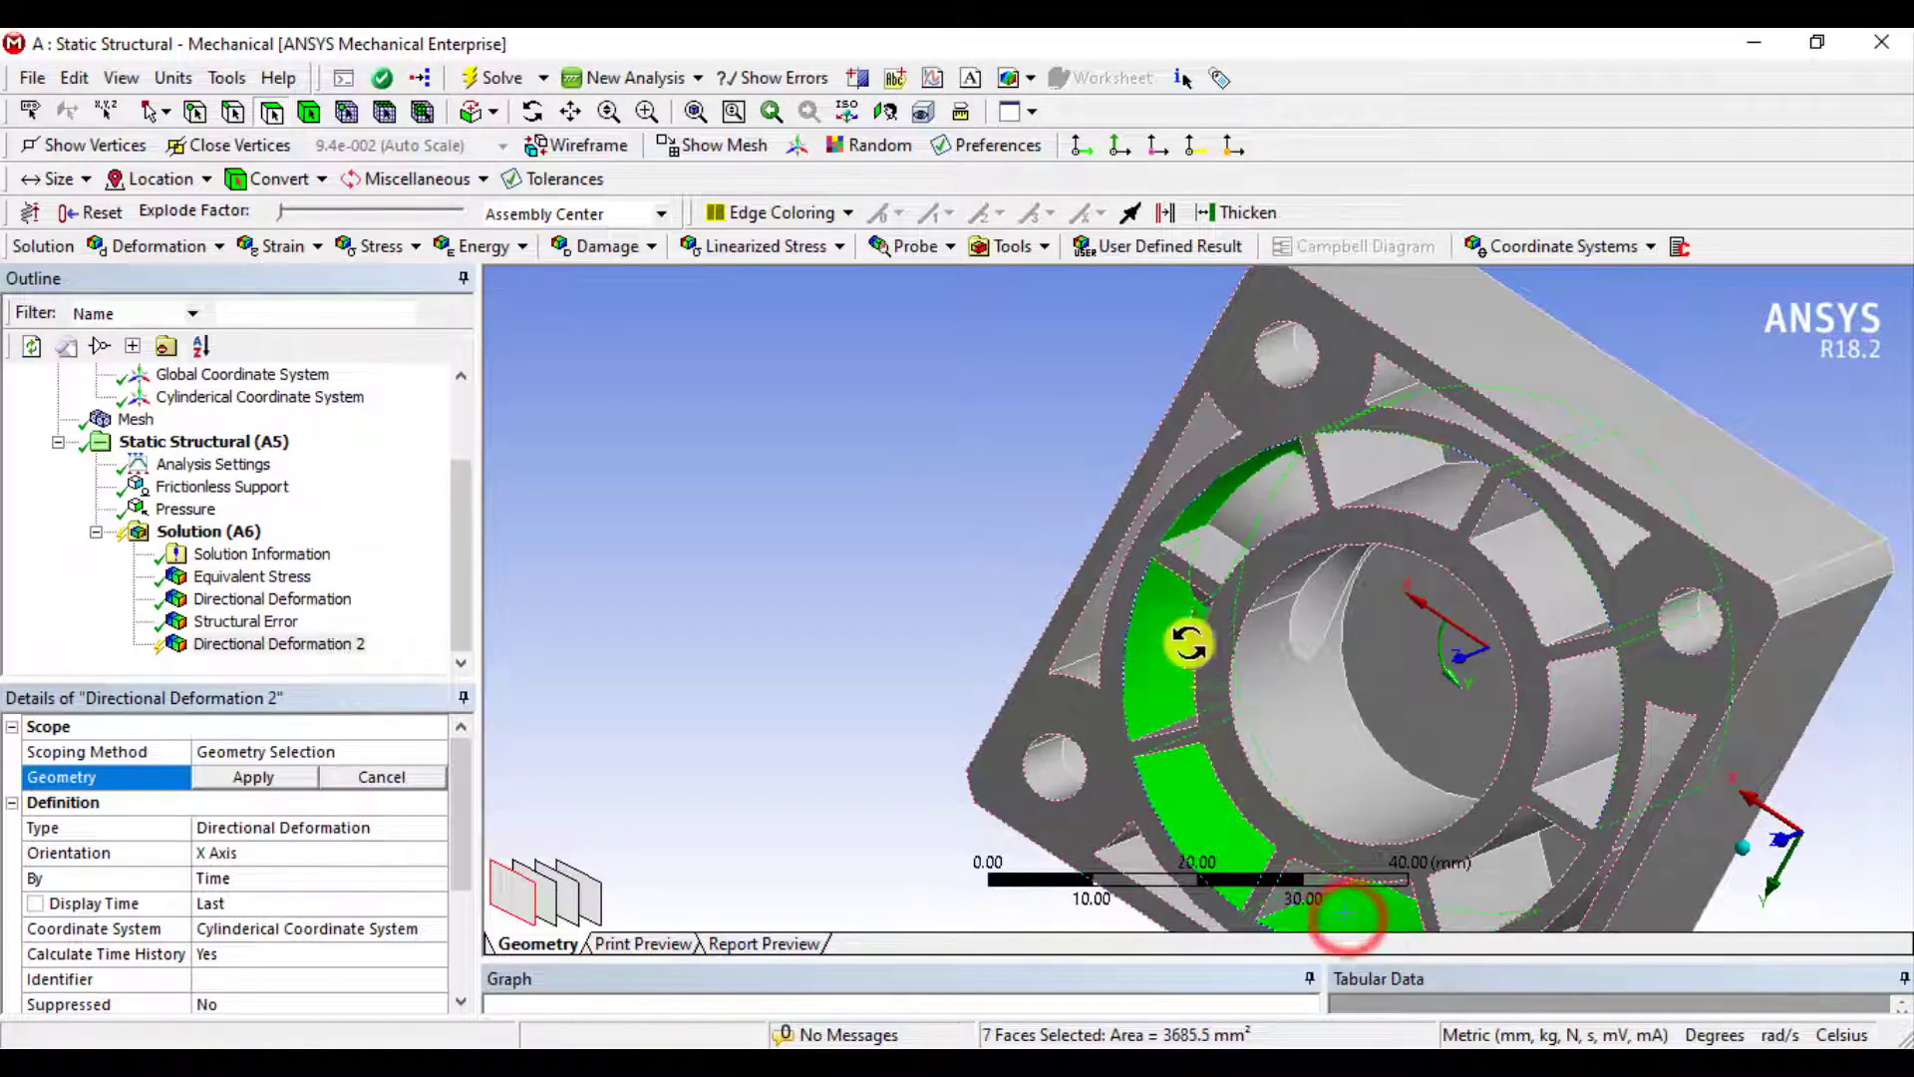
pyautogui.moveTo(1184, 628); pyautogui.dragTo(430, 483, button='middle')
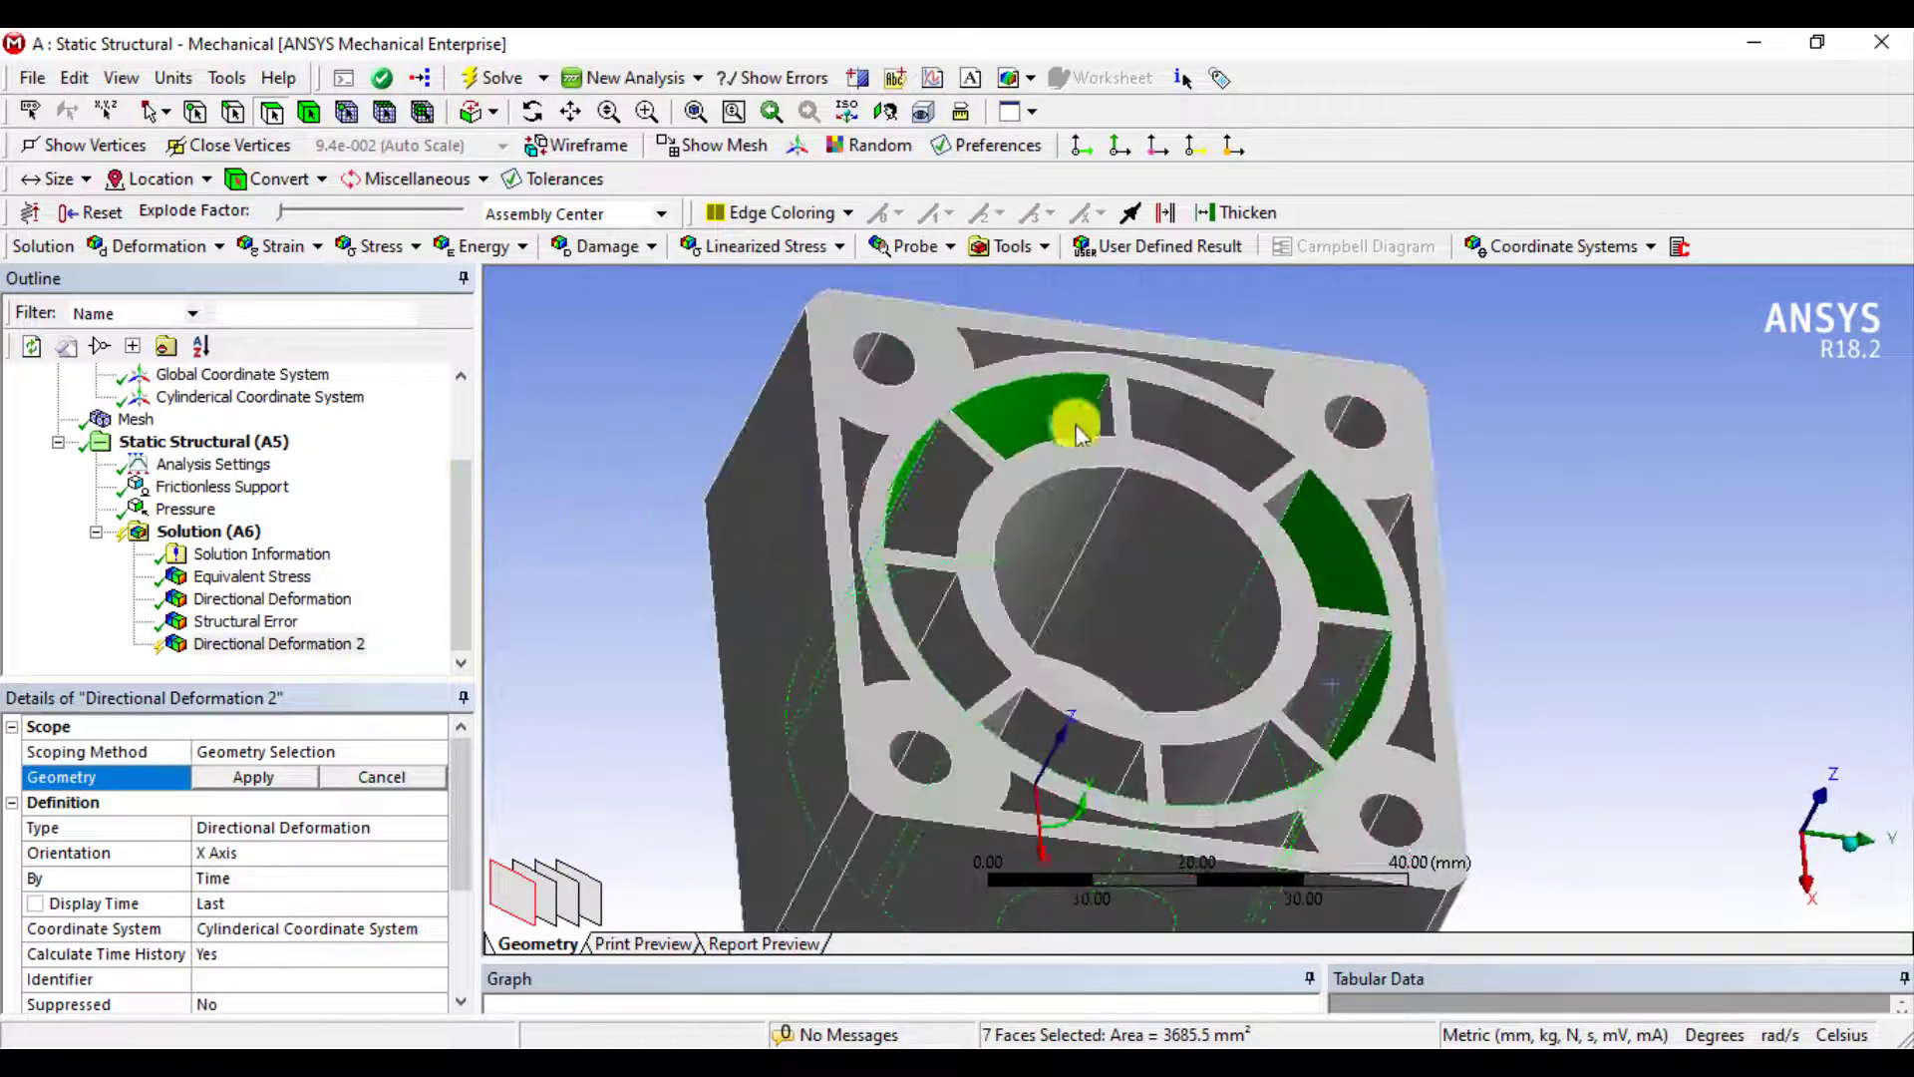
pyautogui.keyDown('ctrl'); pyautogui.click(1179, 415); pyautogui.keyUp('ctrl')
pyautogui.moveTo(1200, 564); pyautogui.dragTo(1068, 619, button='middle')
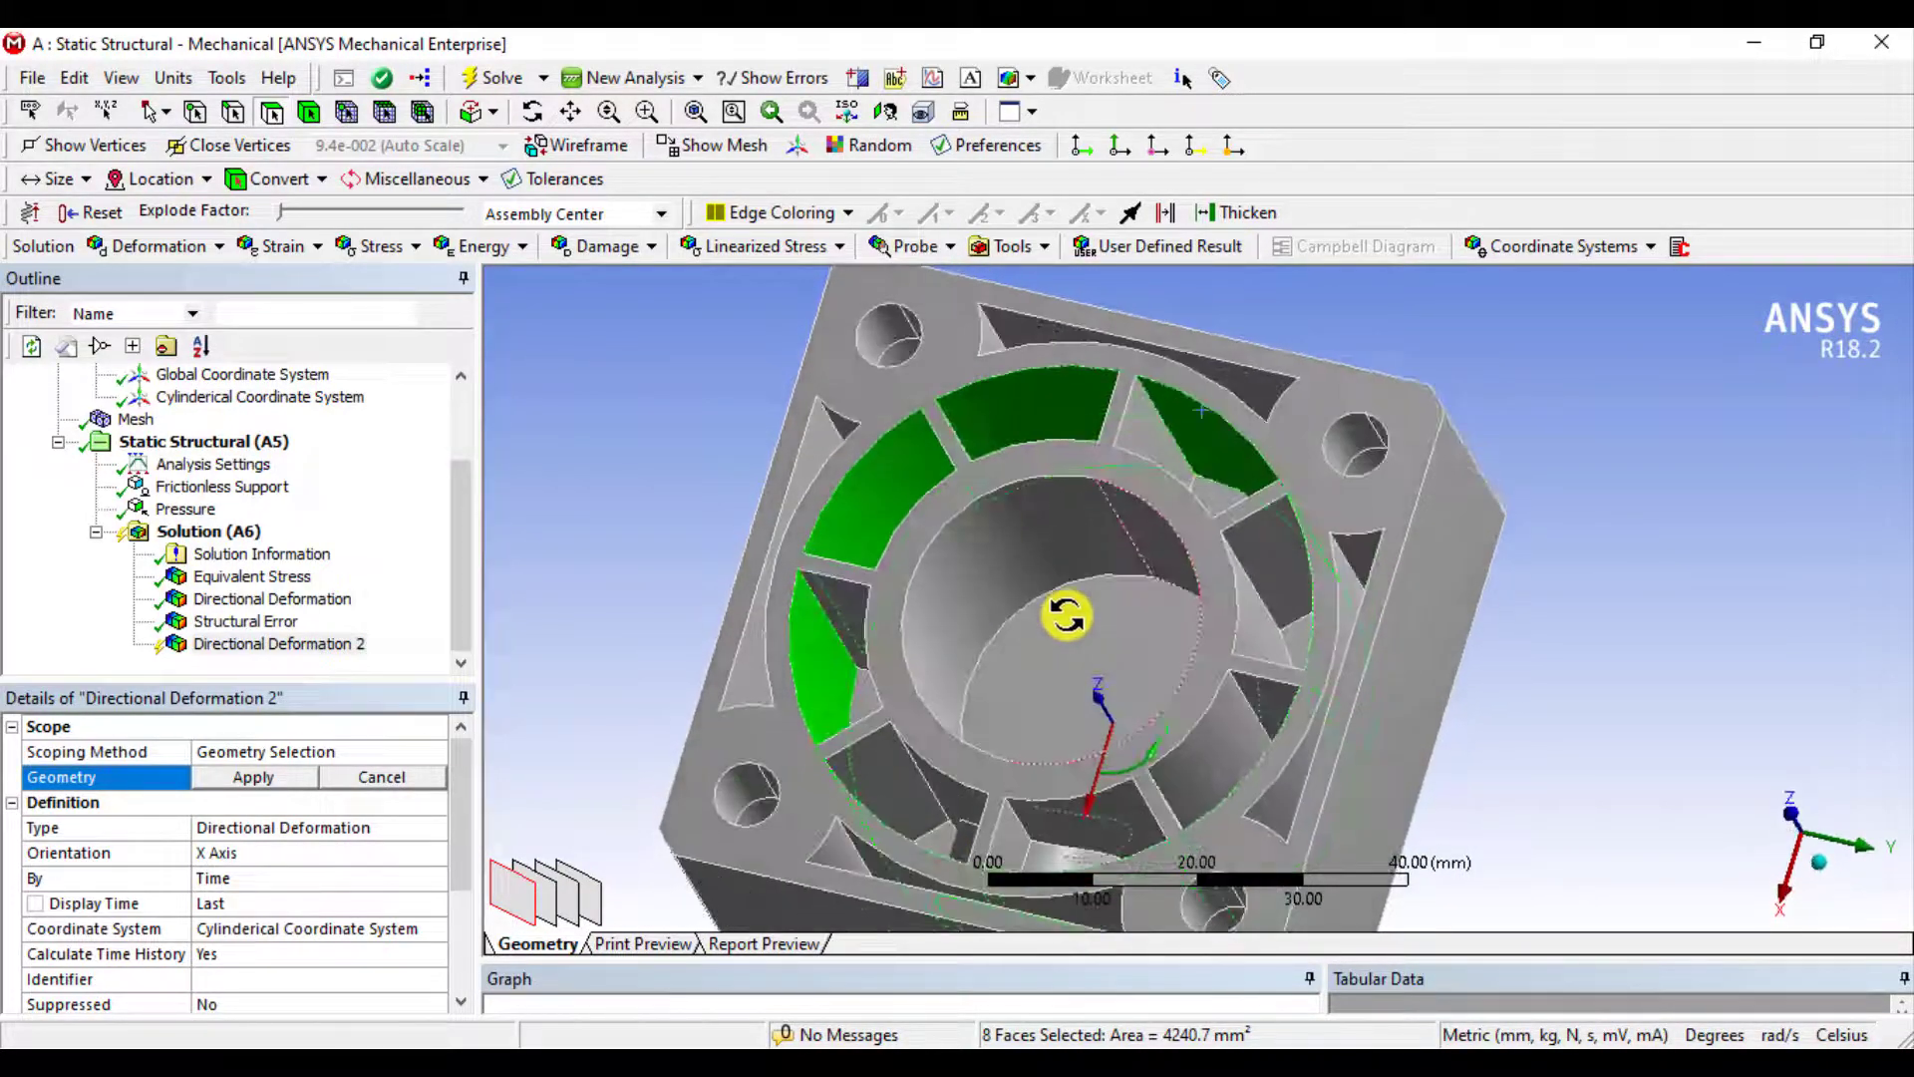
pyautogui.click(233, 778)
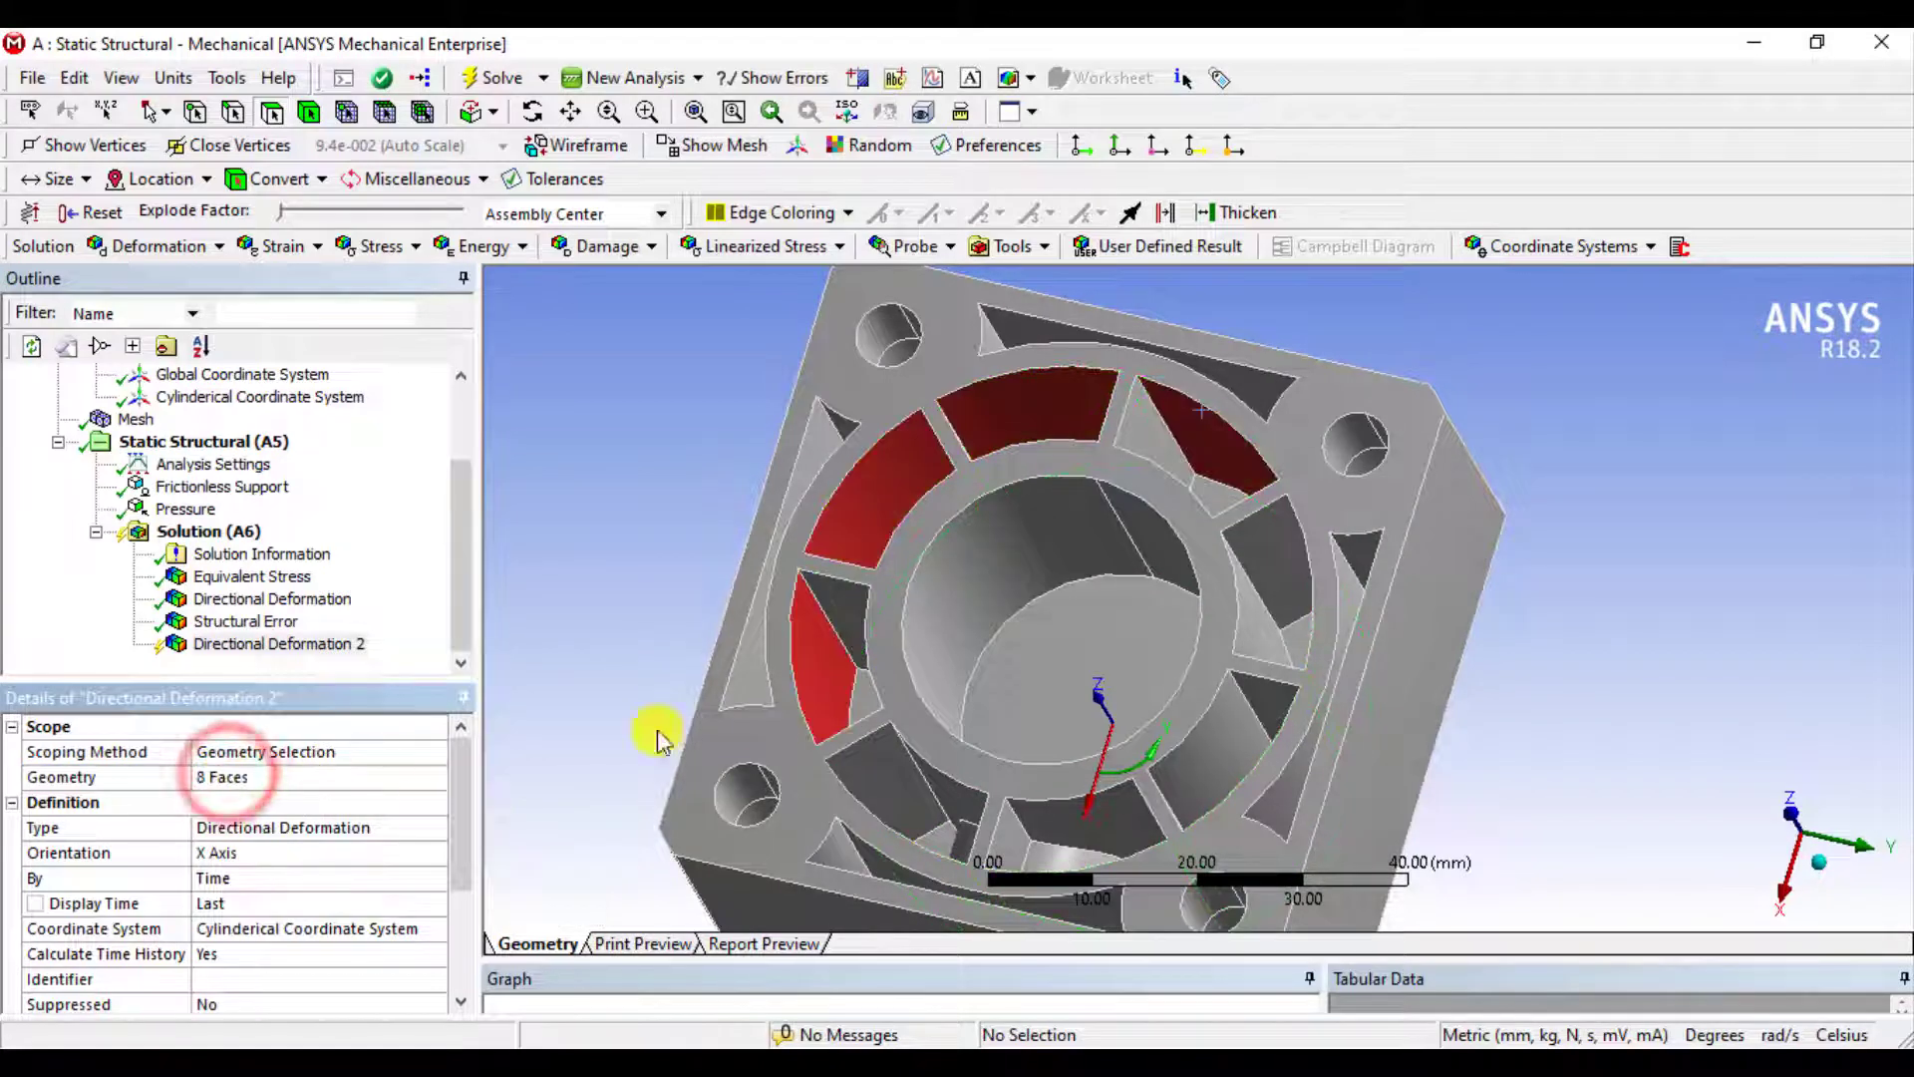
# Evaluate all results to compute the second directional deformation on the scoped faces
pyautogui.moveTo(662, 735); pyautogui.dragTo(1295, 695, button='middle')
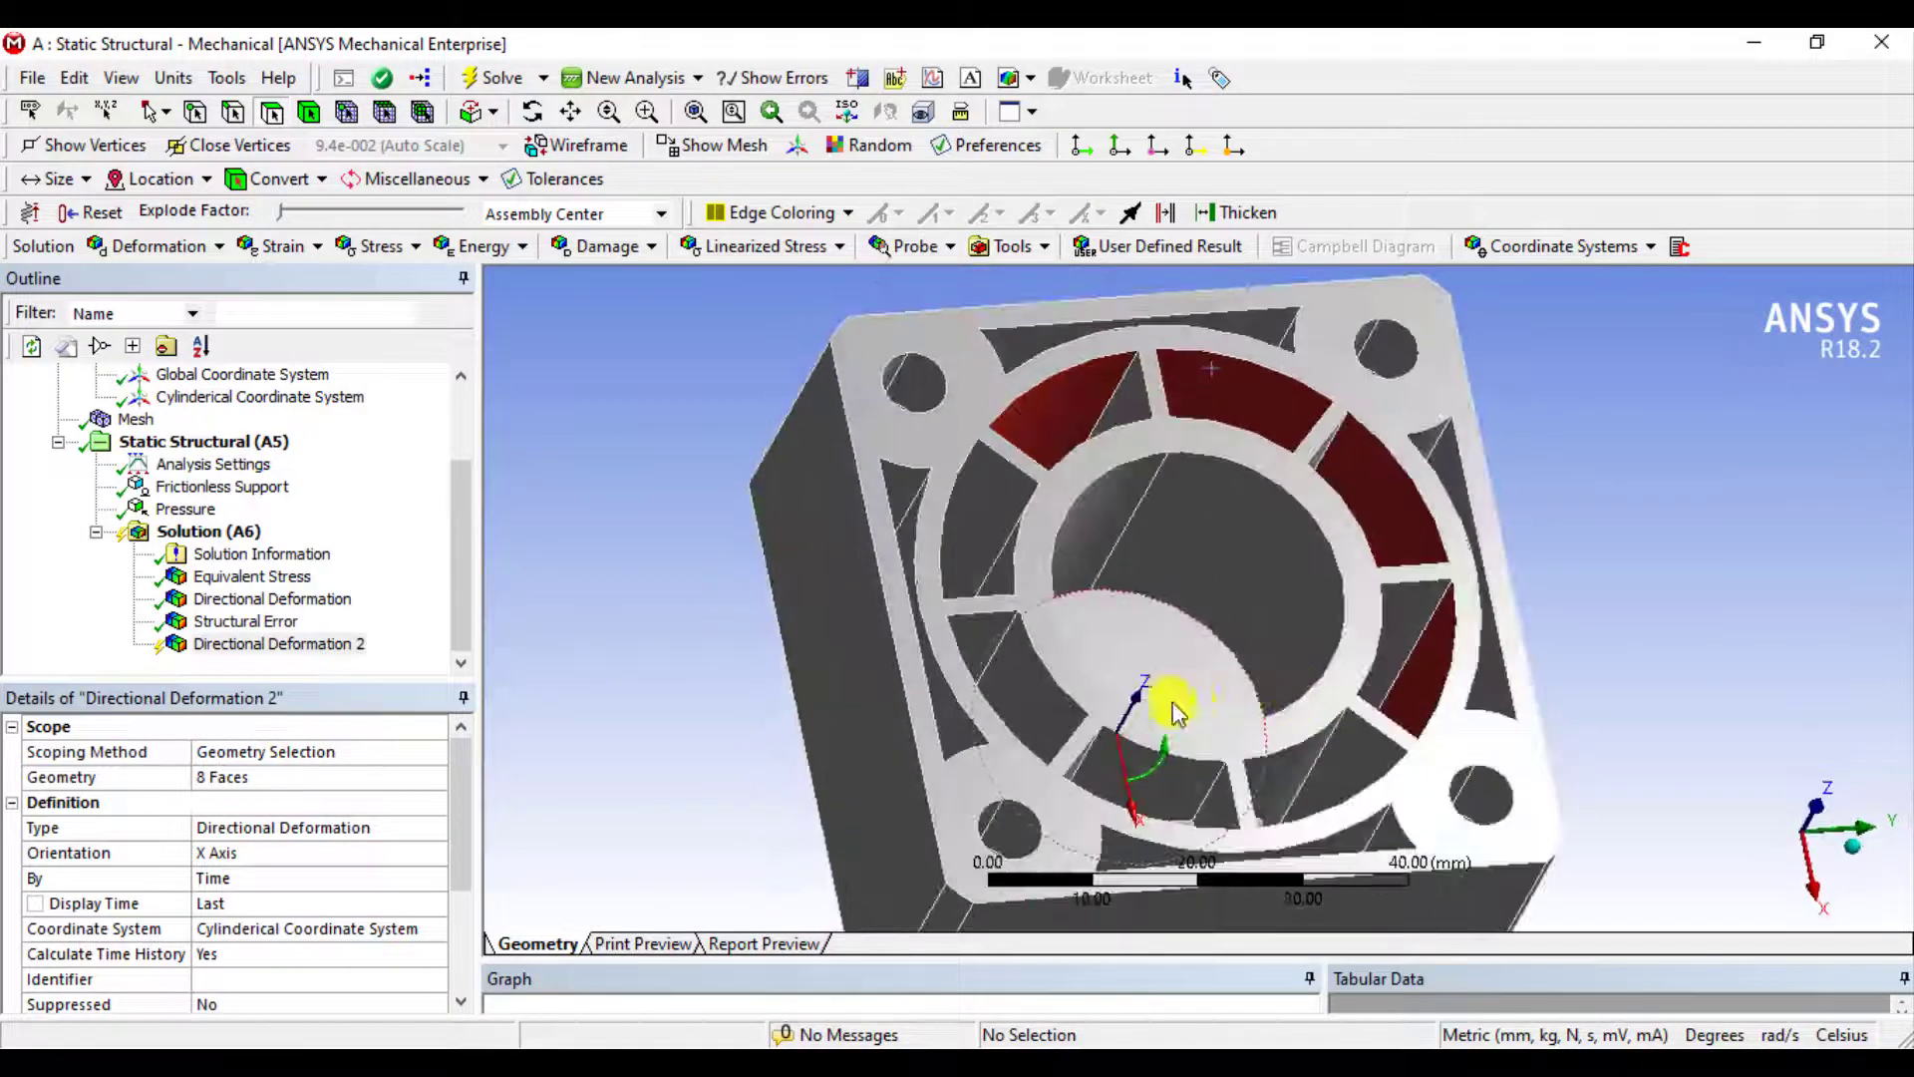
pyautogui.rightClick(230, 656)
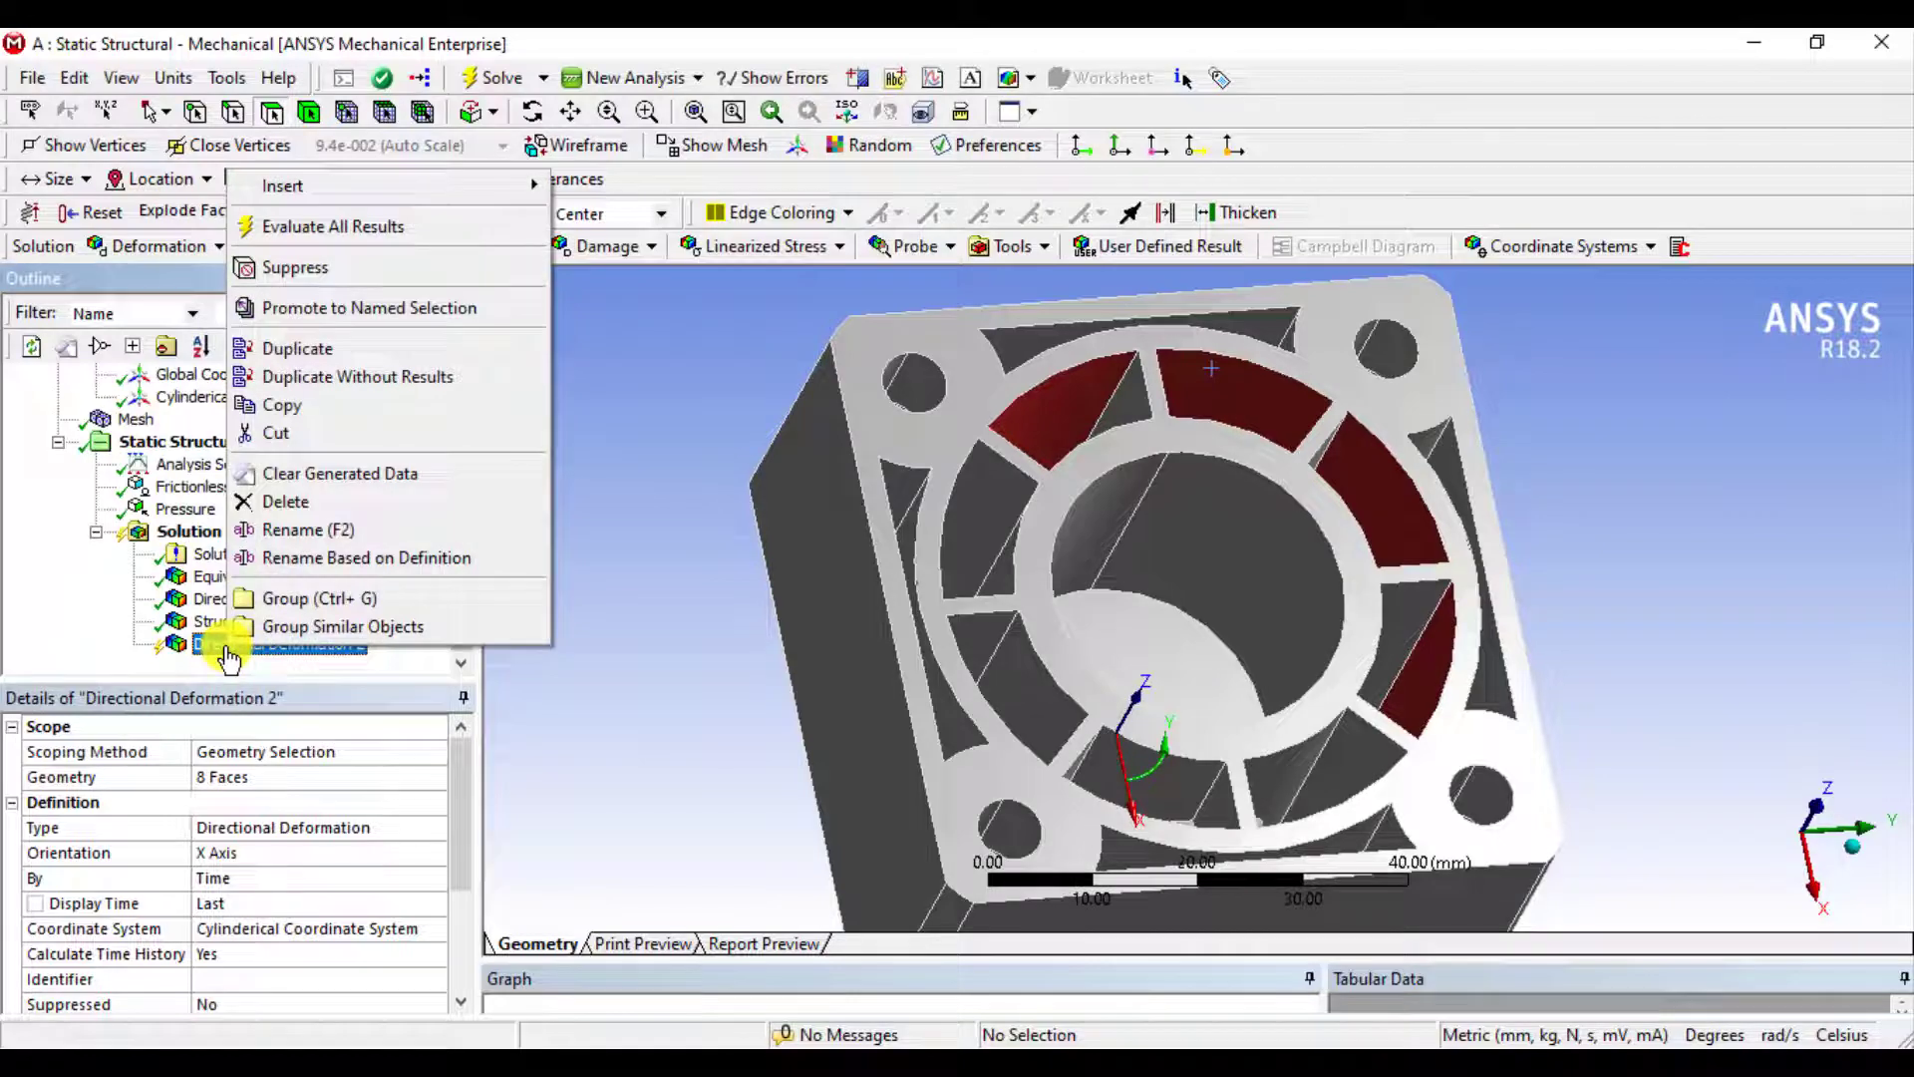
pyautogui.click(347, 225)
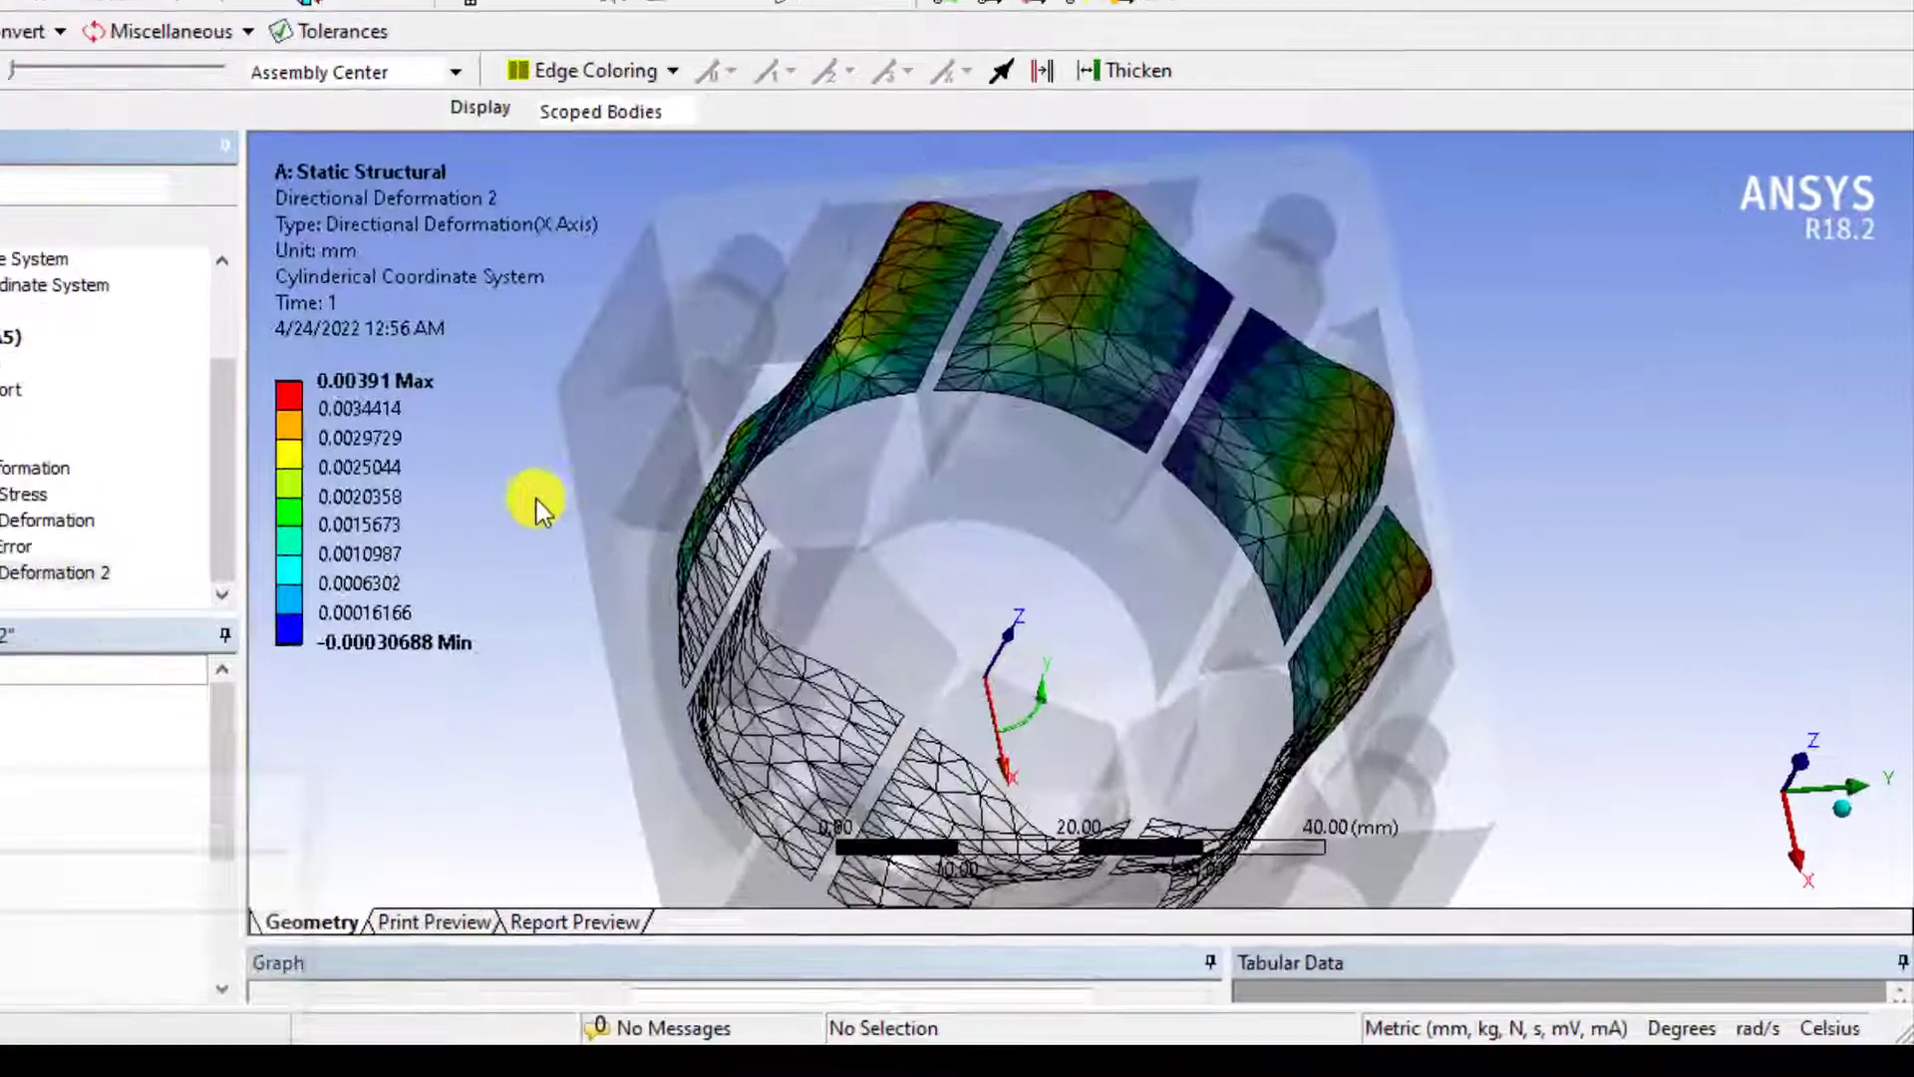
# Examine the X-axis directional deformation contours on the scoped ring faces from several angles, along with the legend's maximum
pyautogui.moveTo(1001, 646); pyautogui.dragTo(876, 587, button='middle')
pyautogui.moveTo(573, 444); pyautogui.dragTo(807, 489, button='middle')
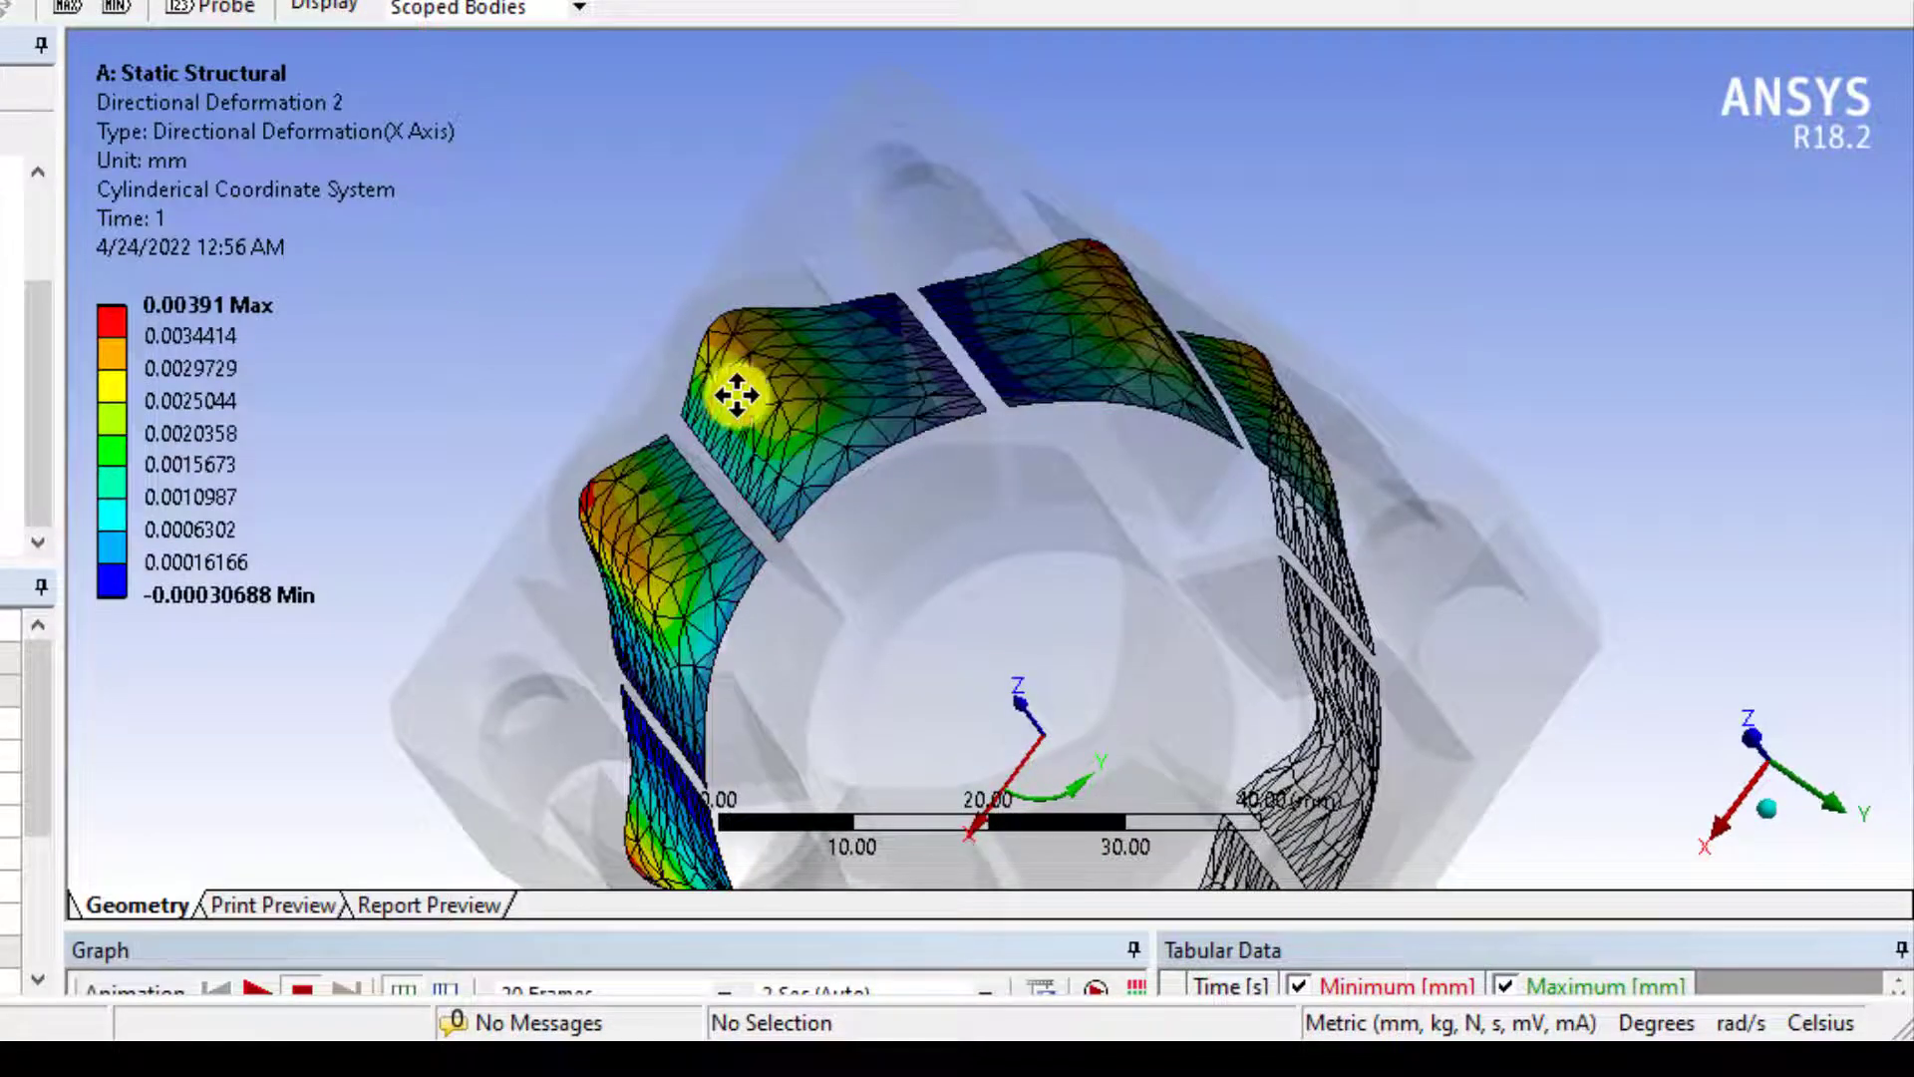
pyautogui.moveTo(737, 395); pyautogui.dragTo(846, 511, button='middle')
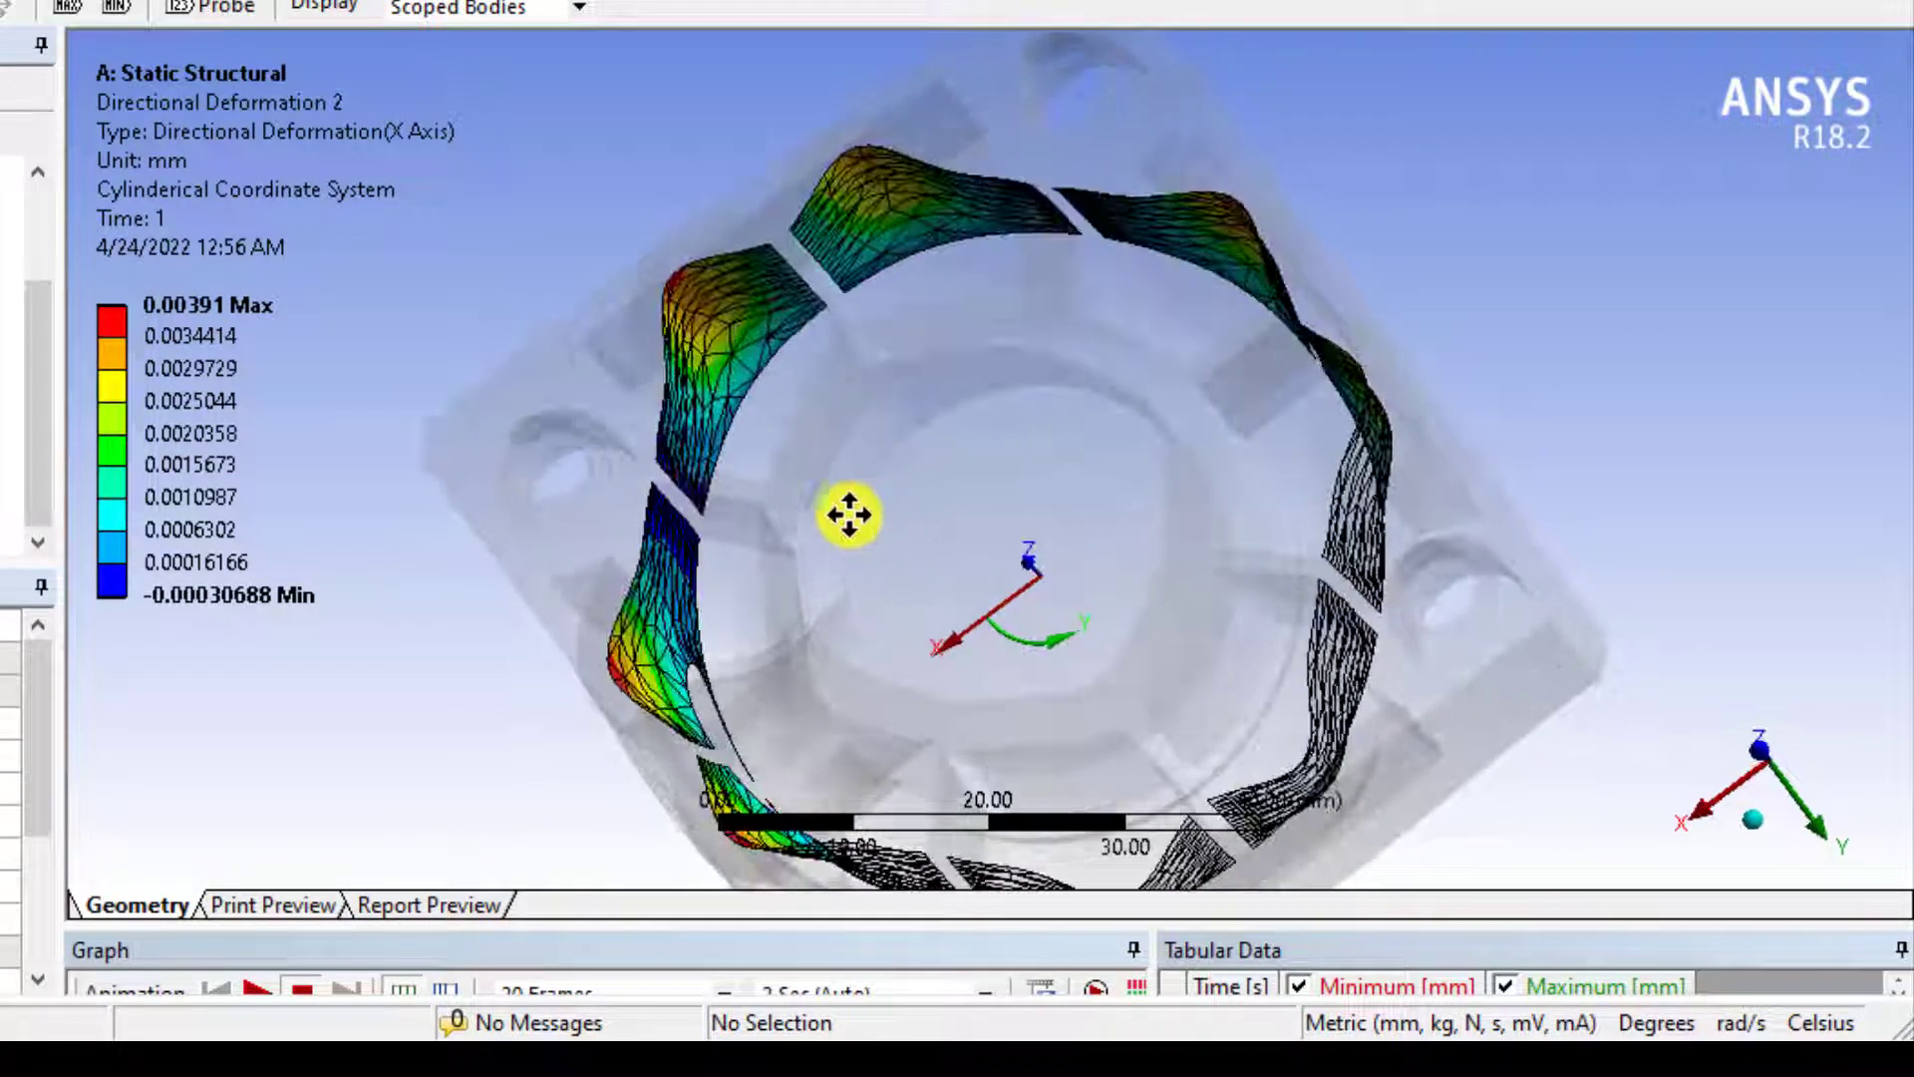
pyautogui.click(194, 305)
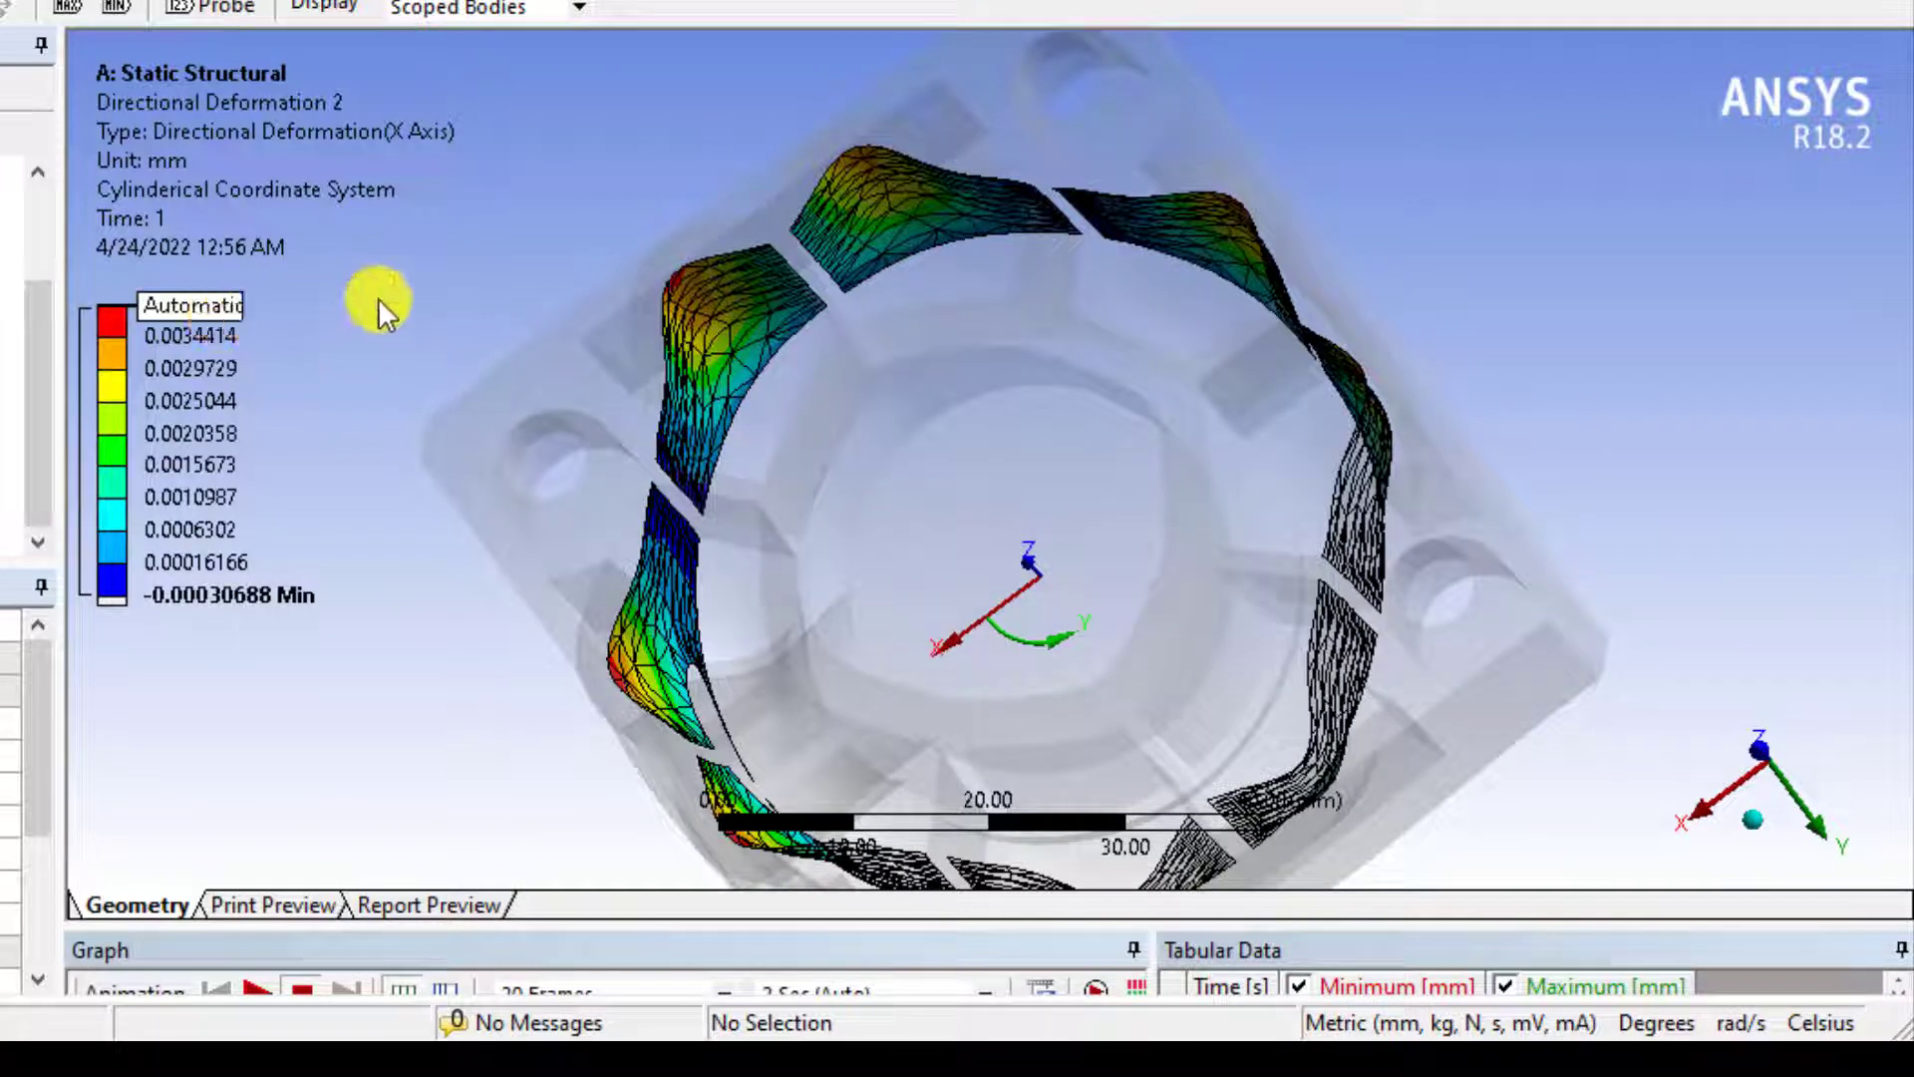
pyautogui.click(434, 297)
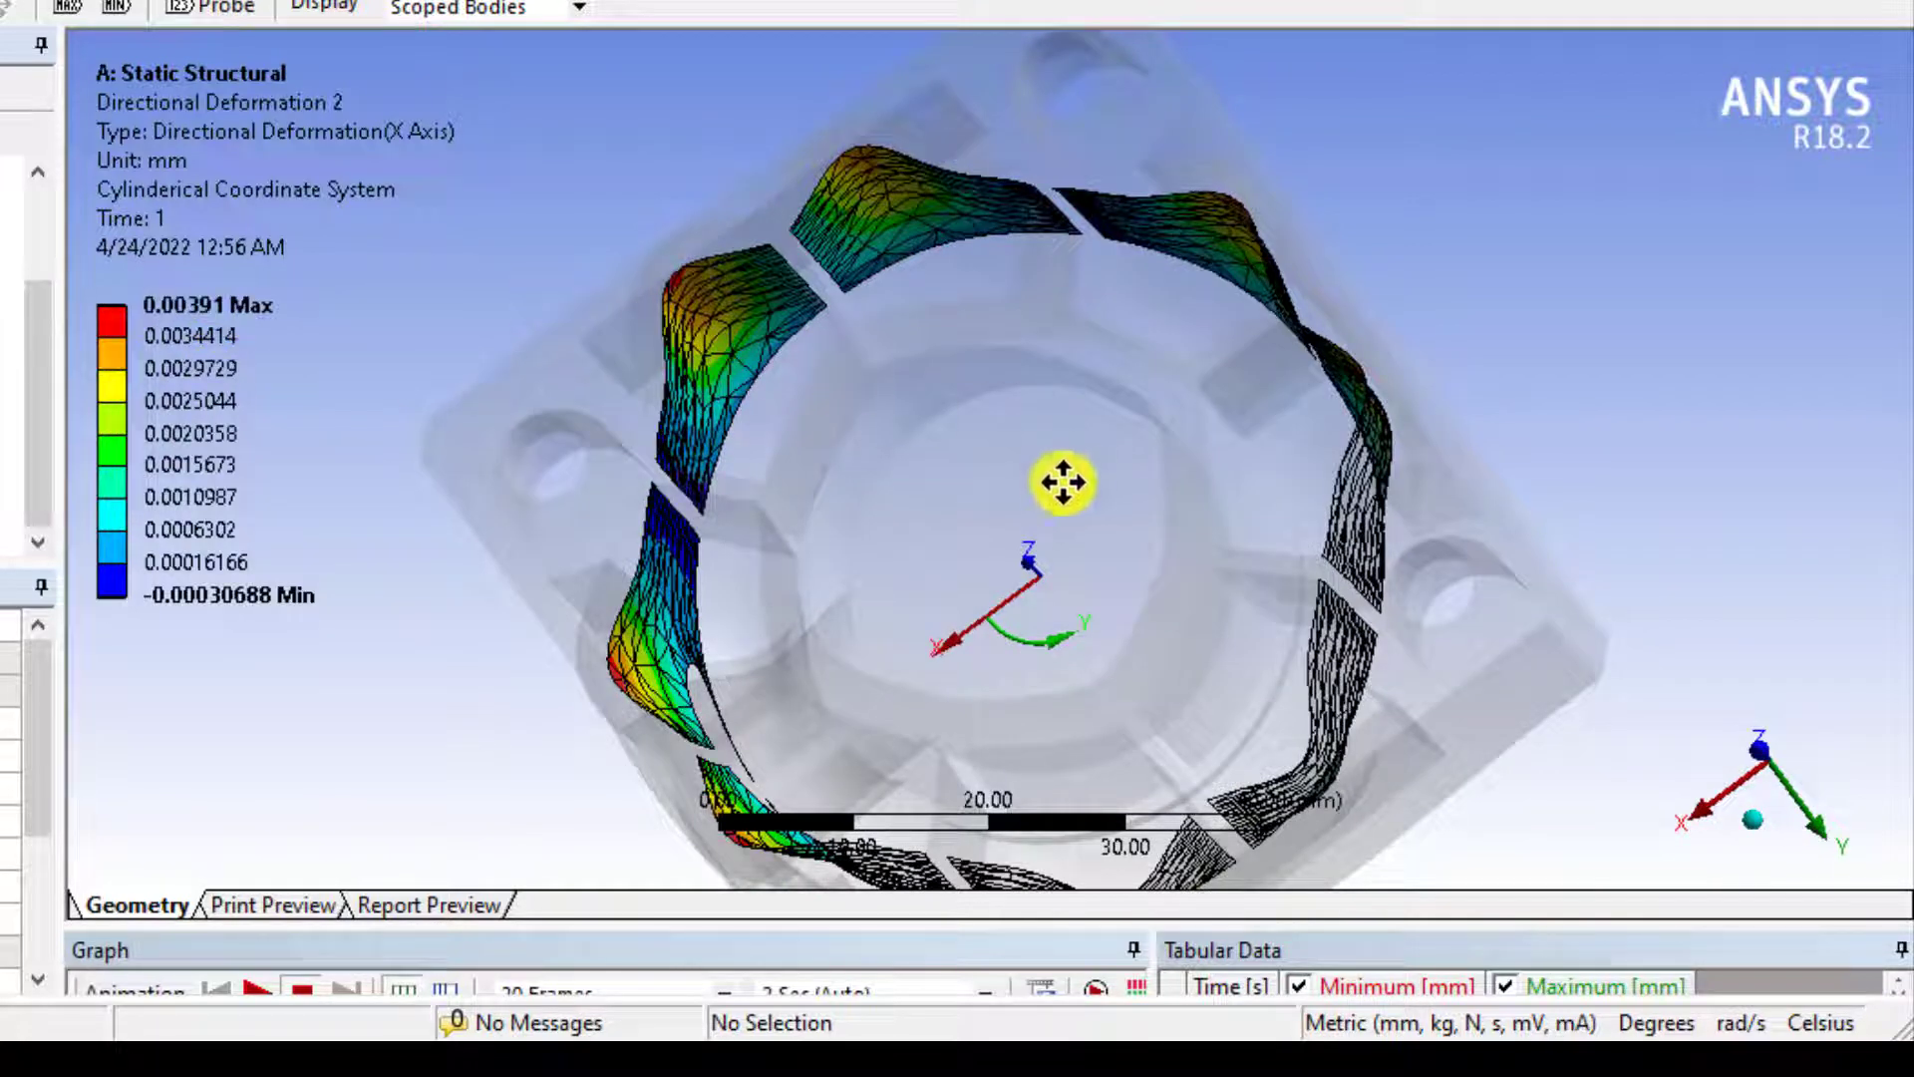
pyautogui.moveTo(1063, 483)
pyautogui.mouseDown(button='middle')
pyautogui.moveTo(1038, 440)
pyautogui.moveTo(1083, 477)
pyautogui.mouseUp(button='middle')
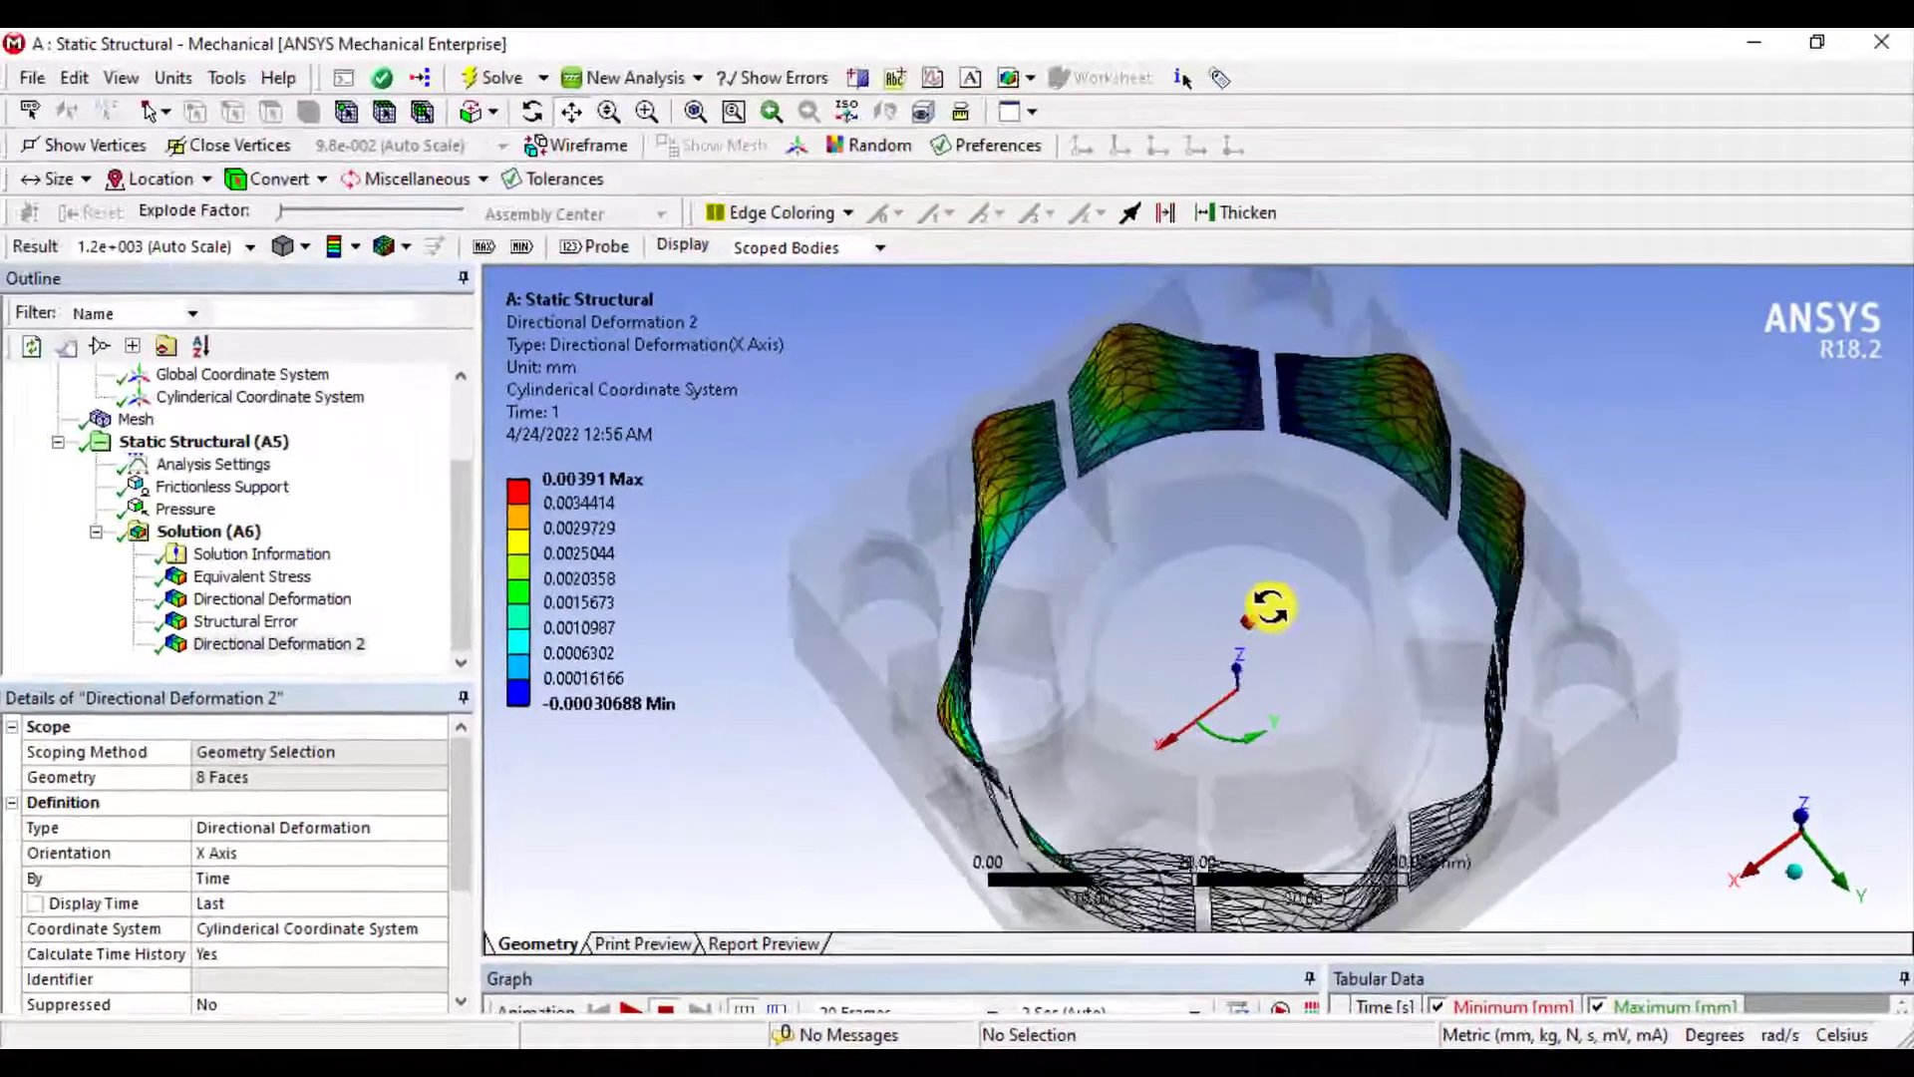
pyautogui.moveTo(1268, 607); pyautogui.dragTo(1216, 543, button='middle')
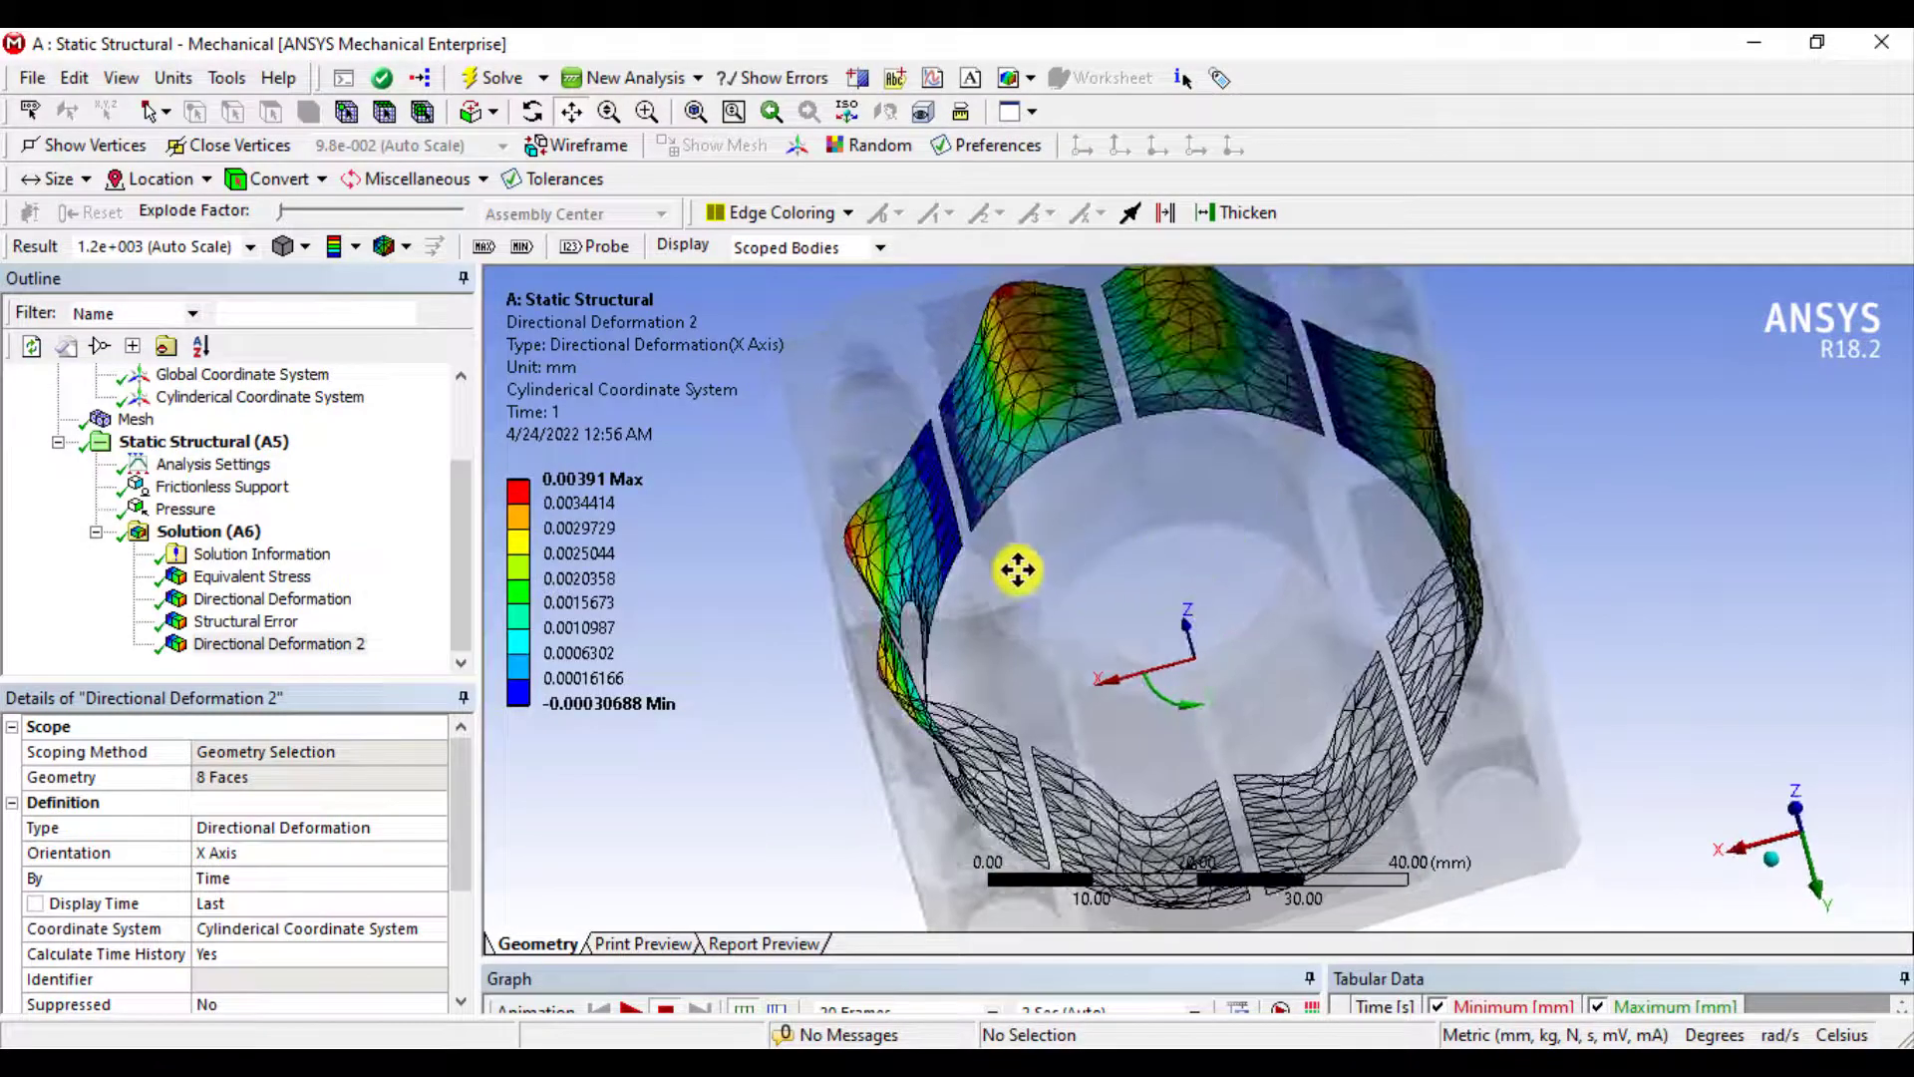
pyautogui.rightClick(293, 646)
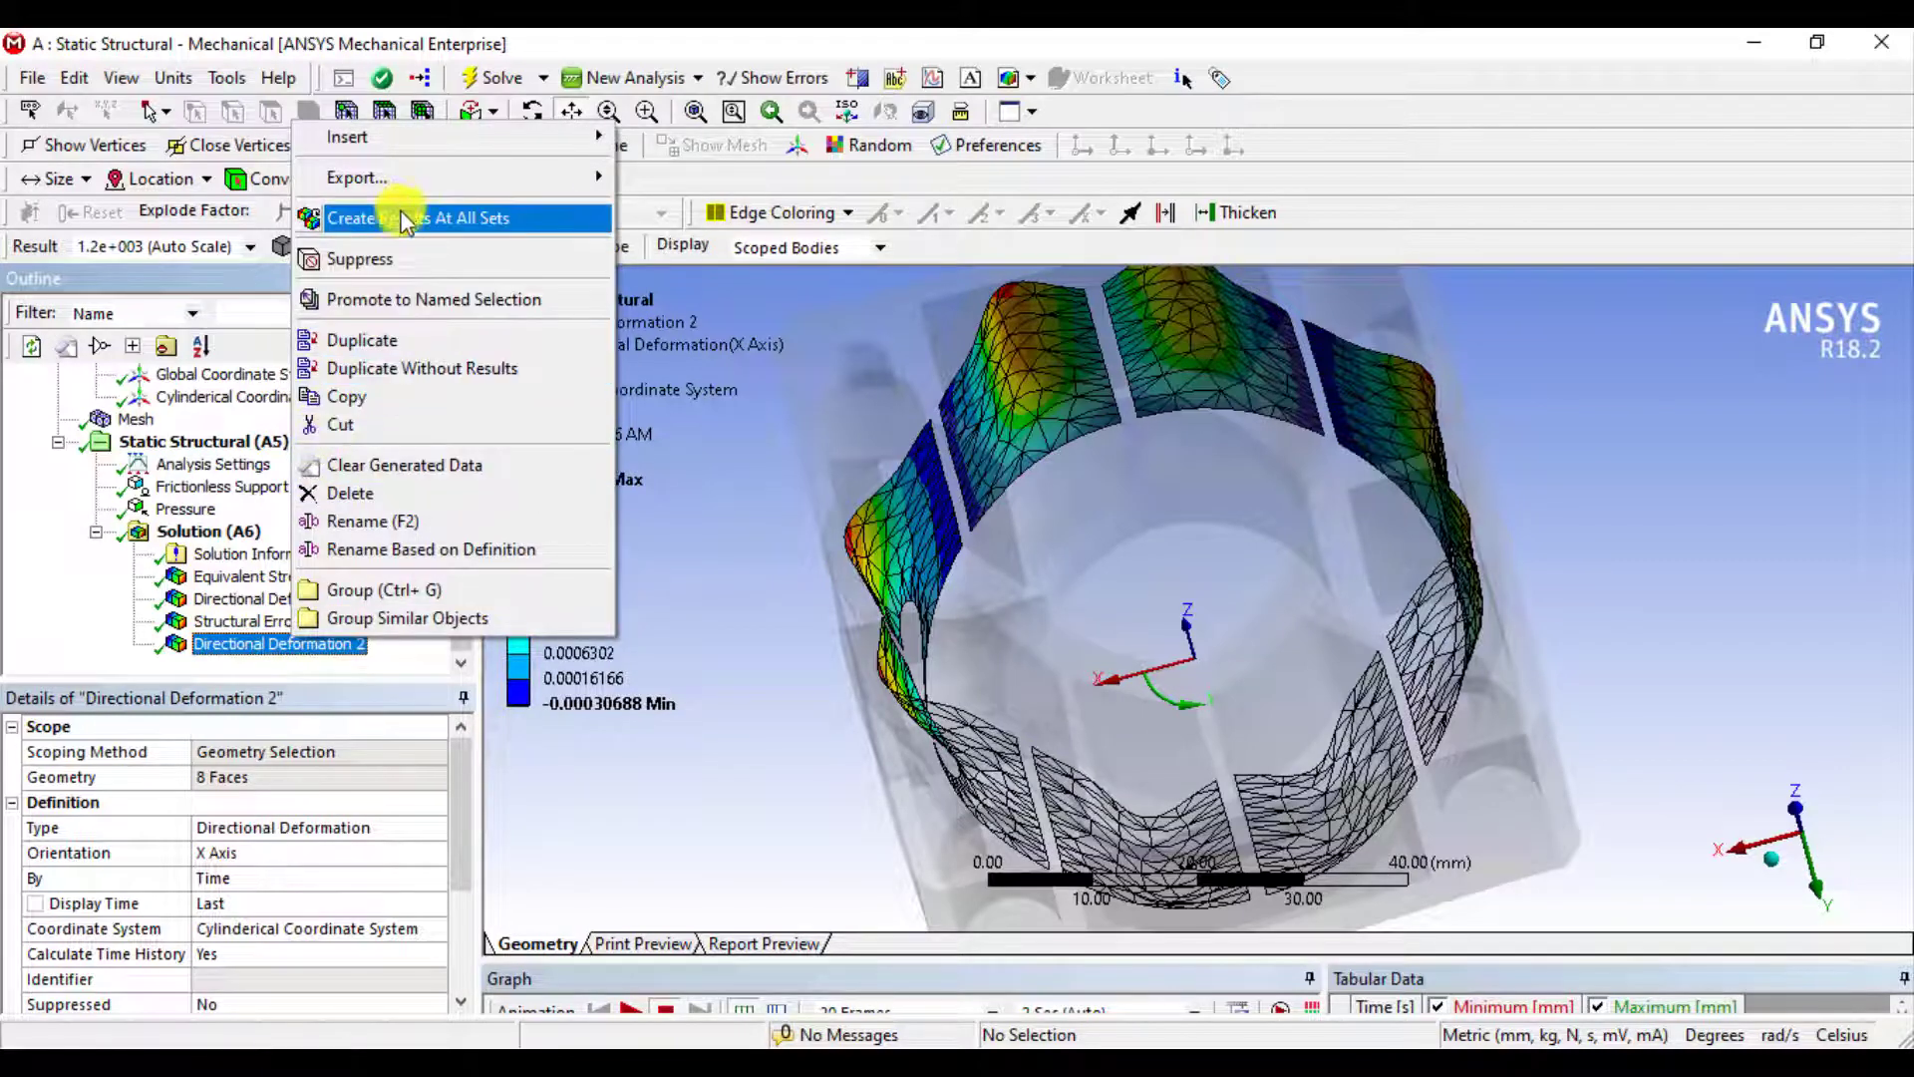
pyautogui.click(1620, 546)
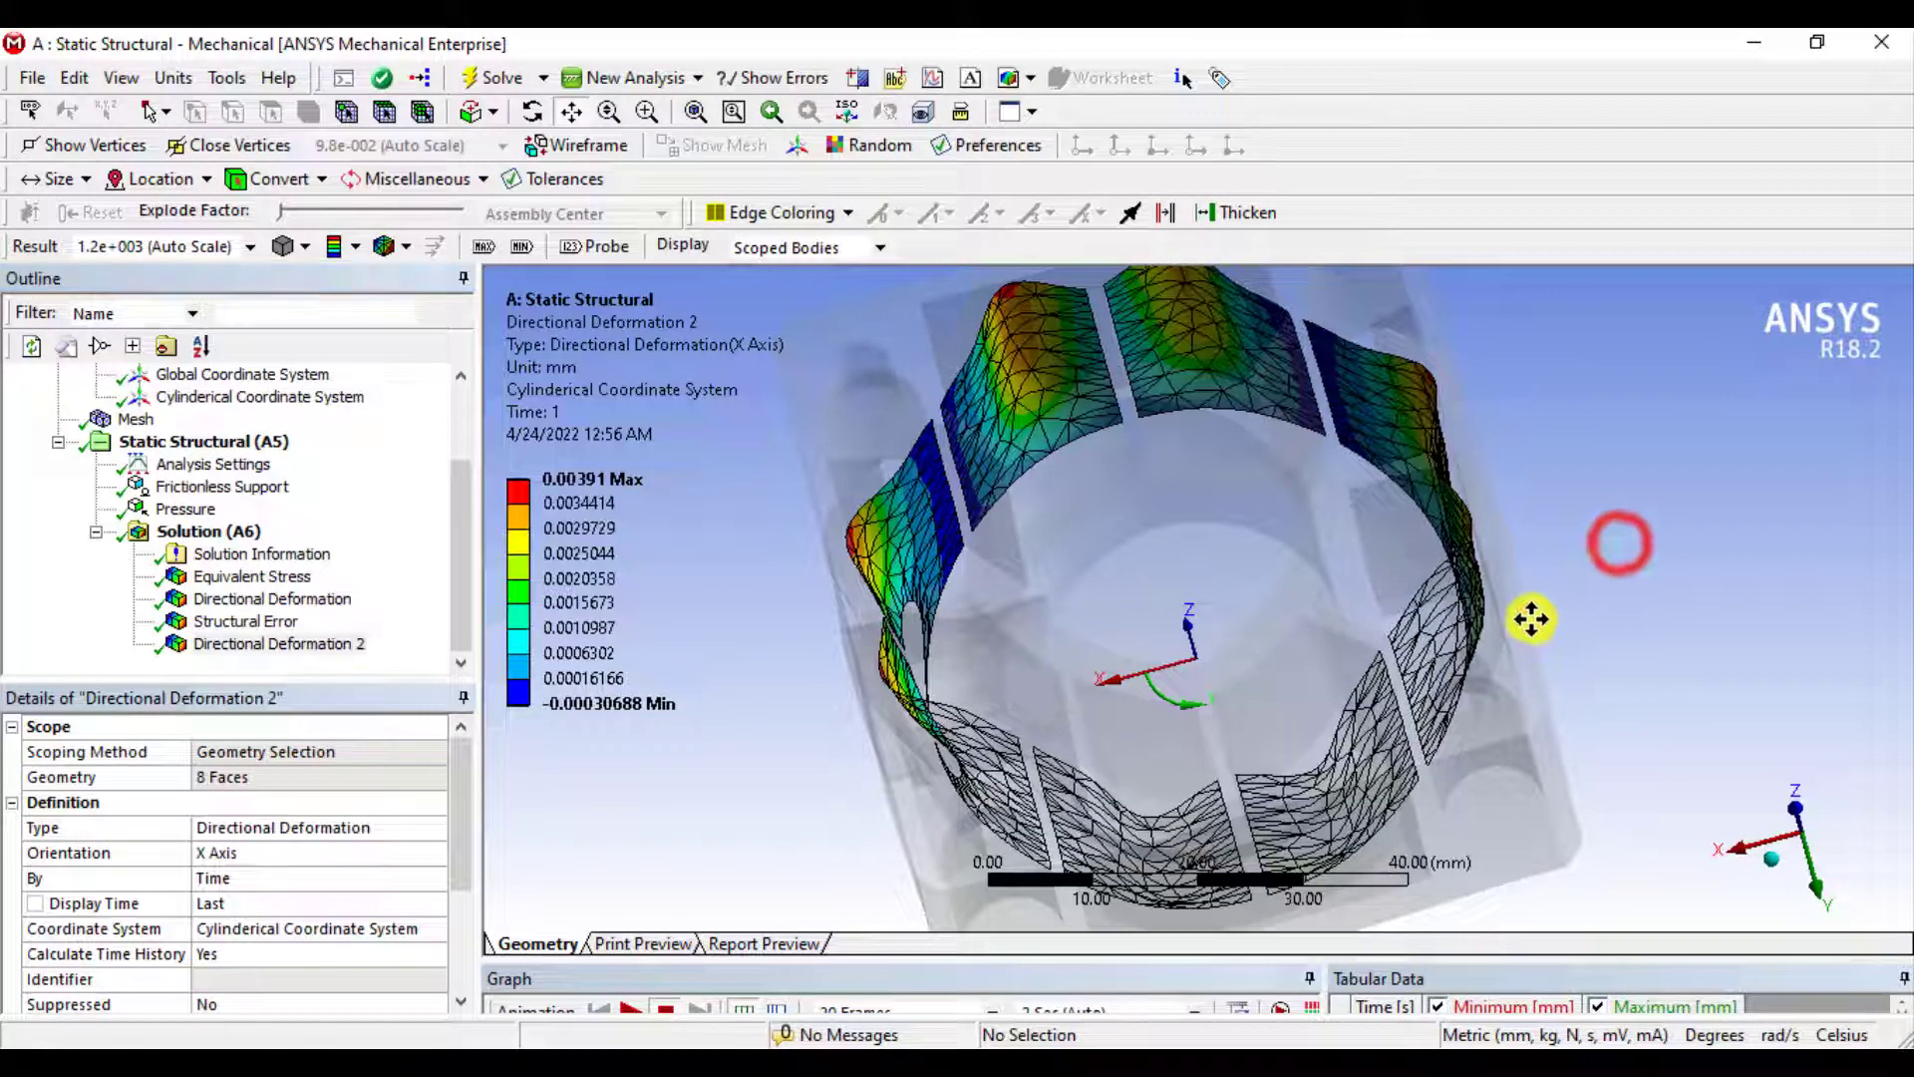
pyautogui.moveTo(1526, 620)
pyautogui.mouseDown(button='middle')
pyautogui.moveTo(1483, 564)
pyautogui.moveTo(1518, 605)
pyautogui.mouseUp(button='middle')
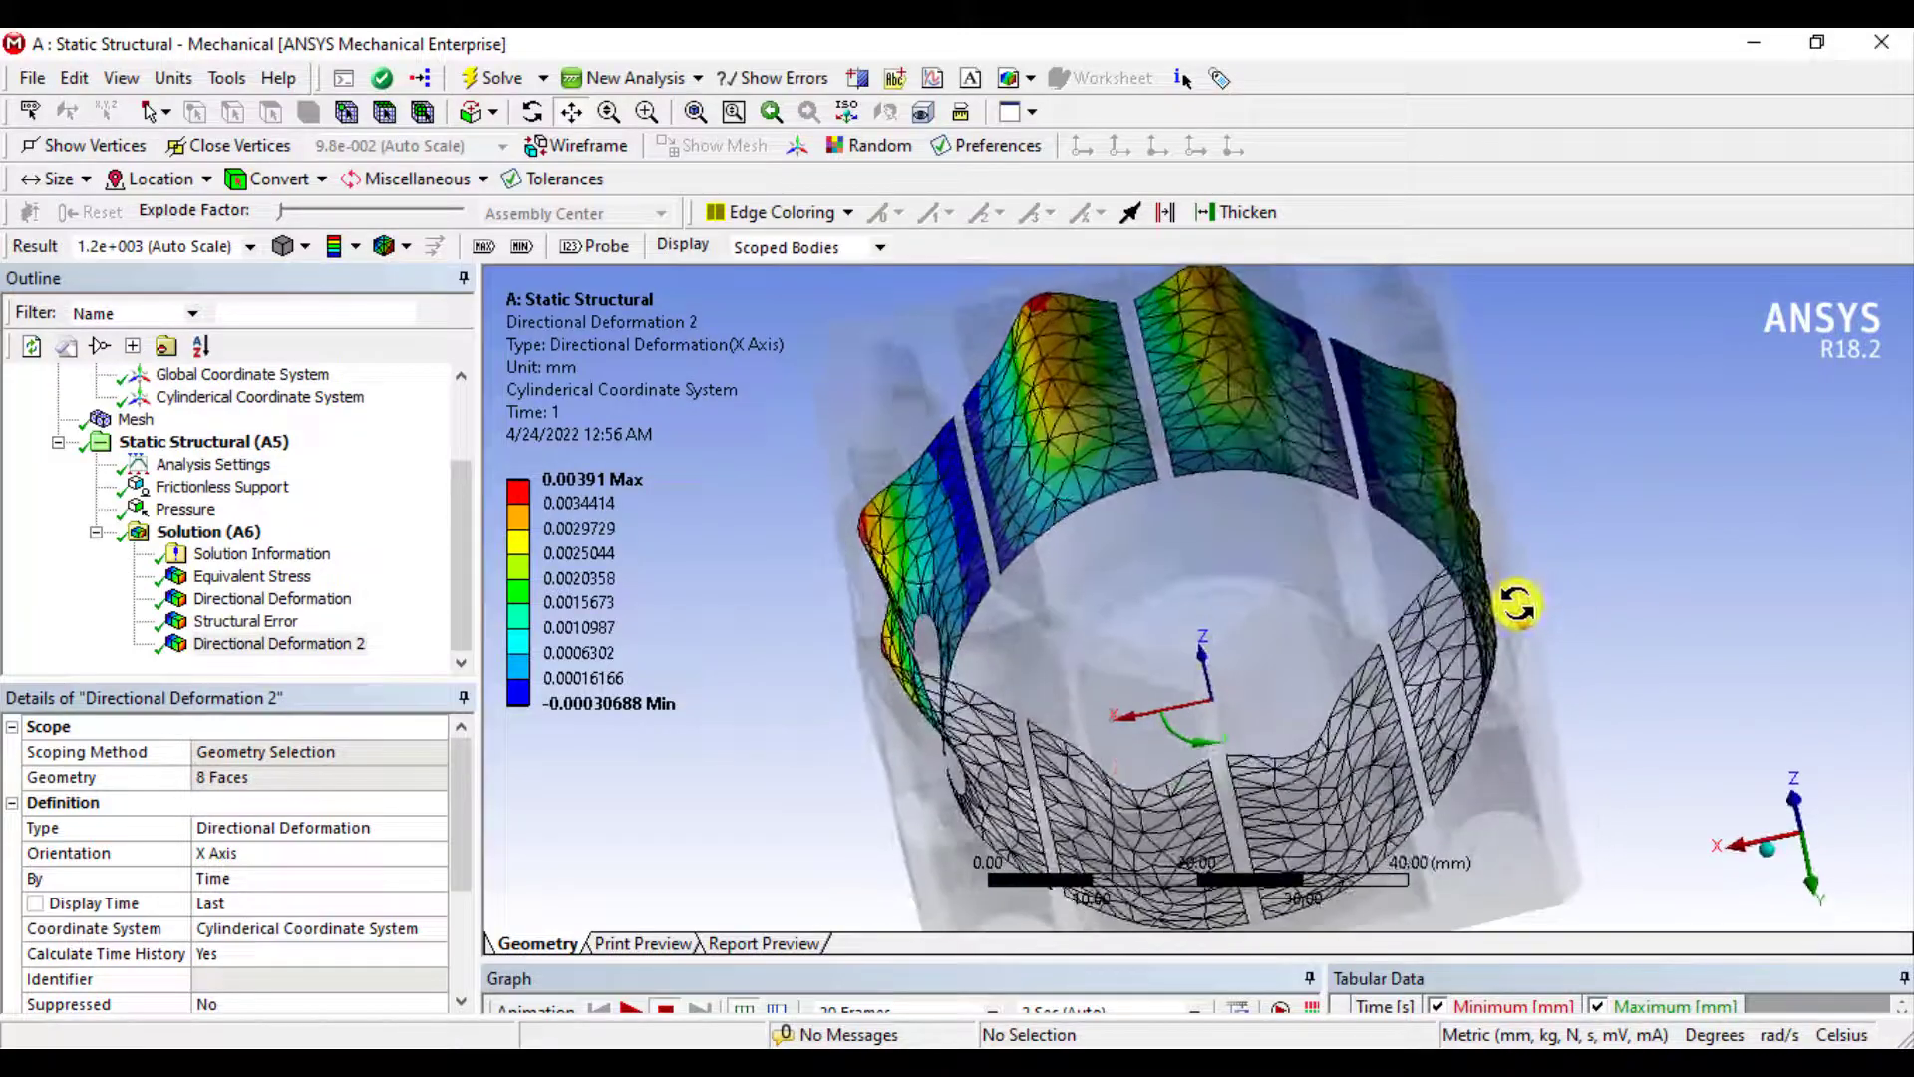